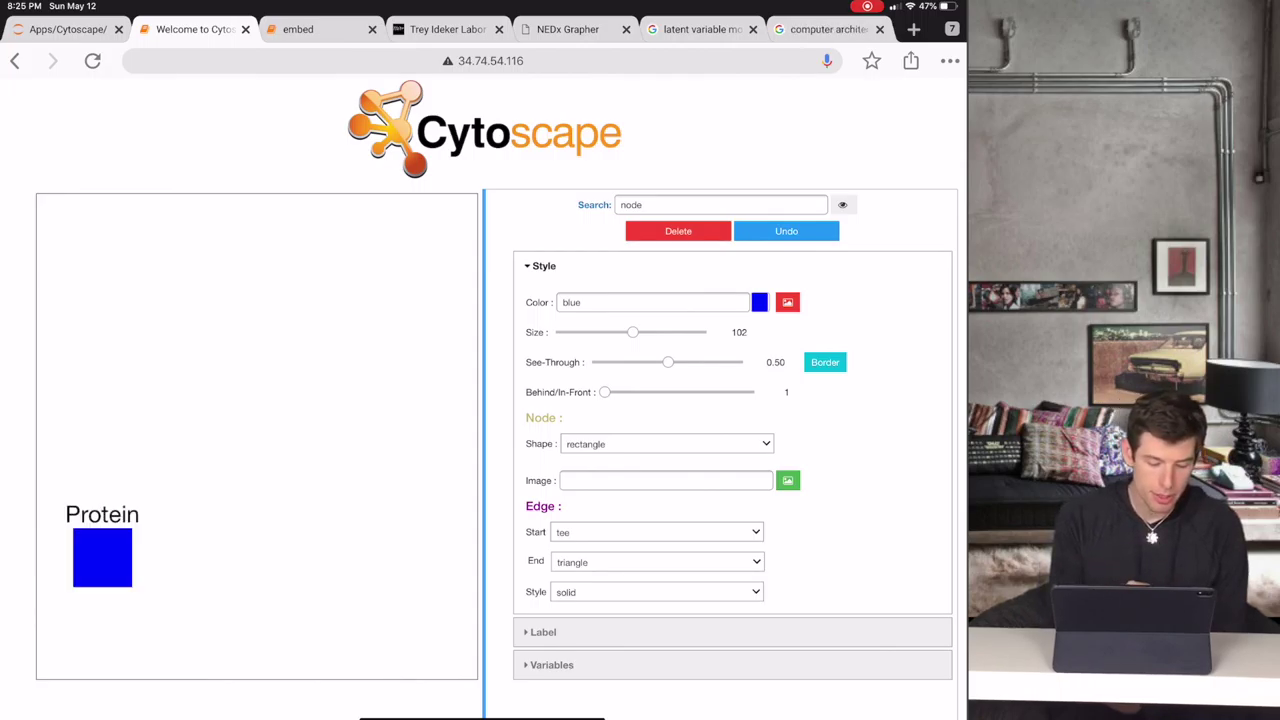
- Add a top-right Protein node linked from the first by an arrow, then cycle browser tabs back to Cytoscape
left_click(102, 557)
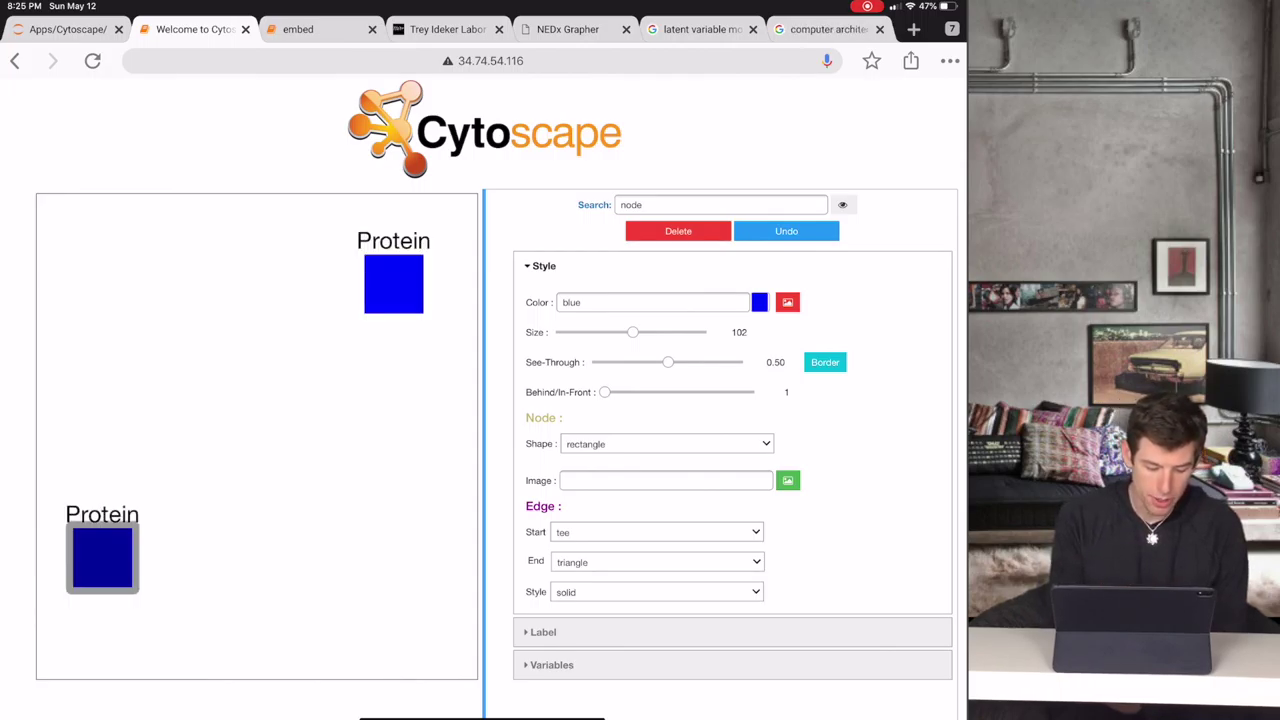
left_click(393, 284)
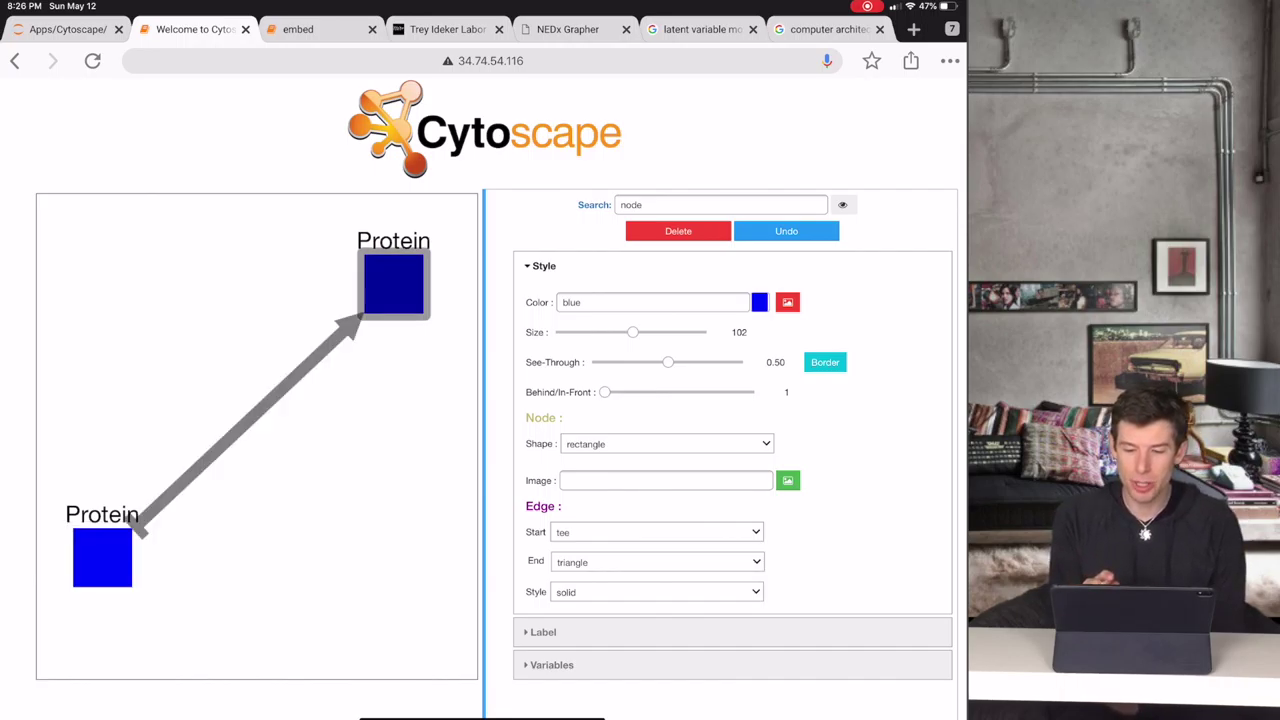
key("super+6")
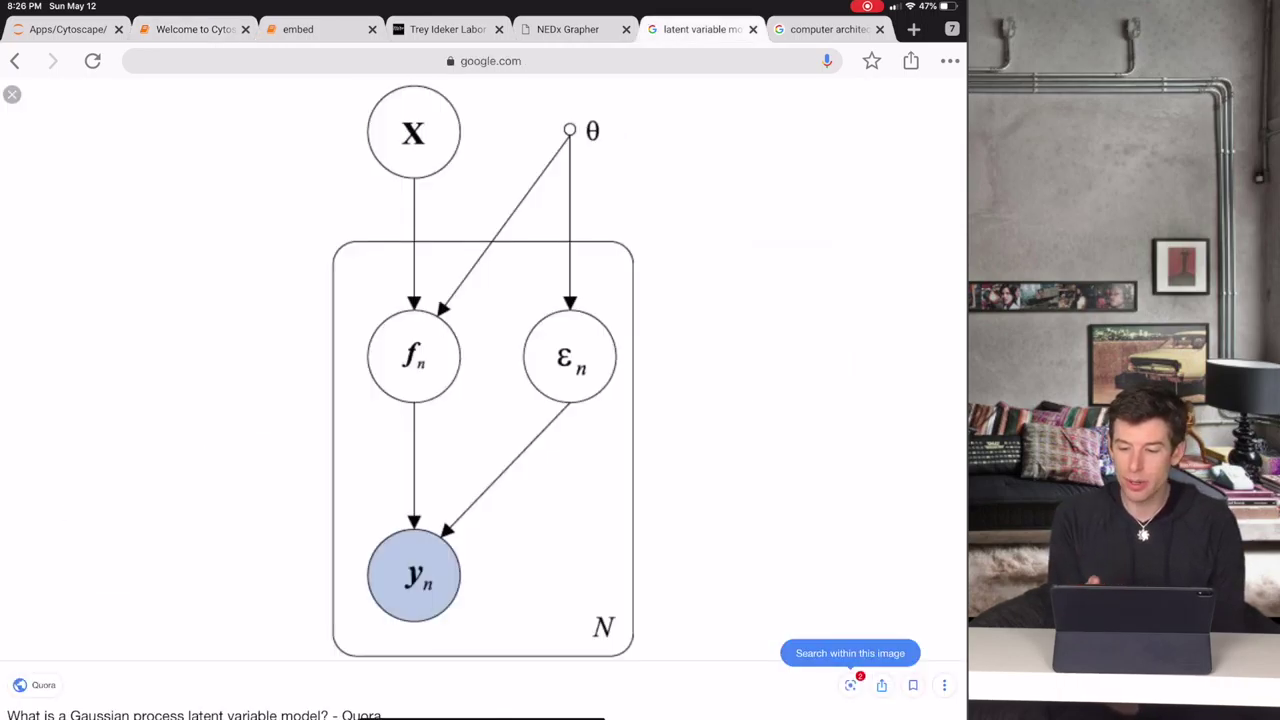
key("super+7")
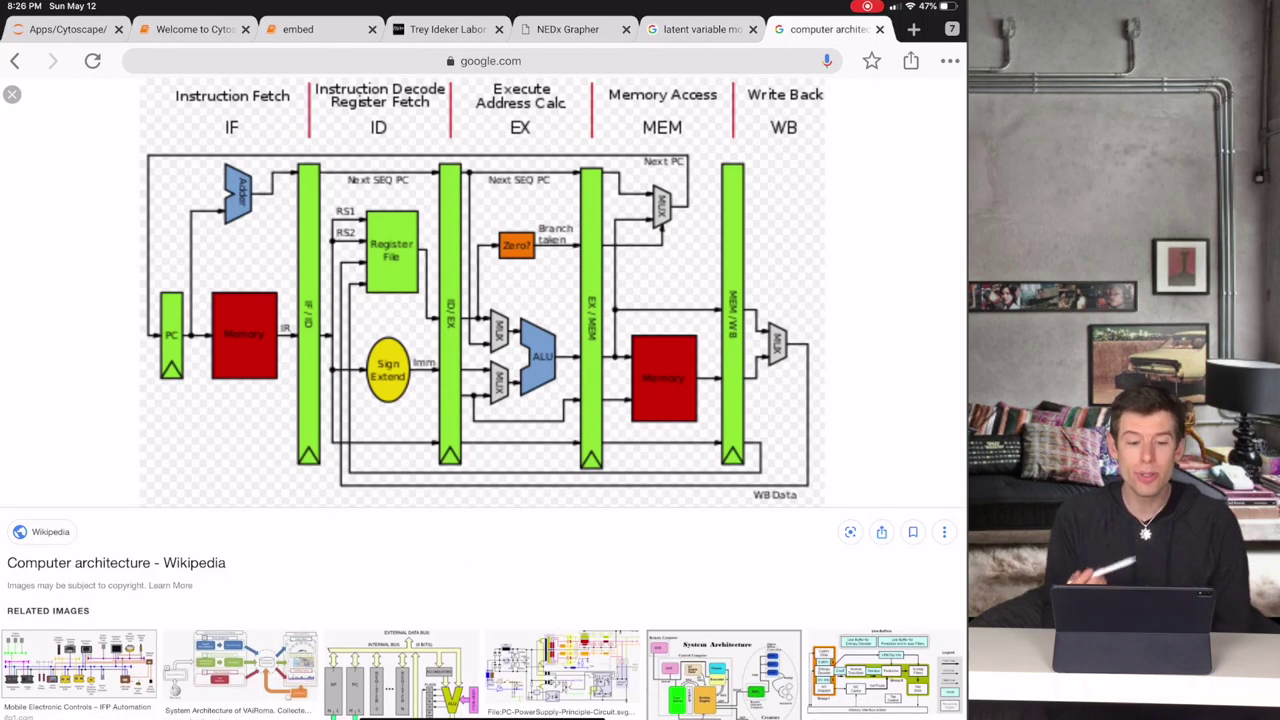
key("super+2")
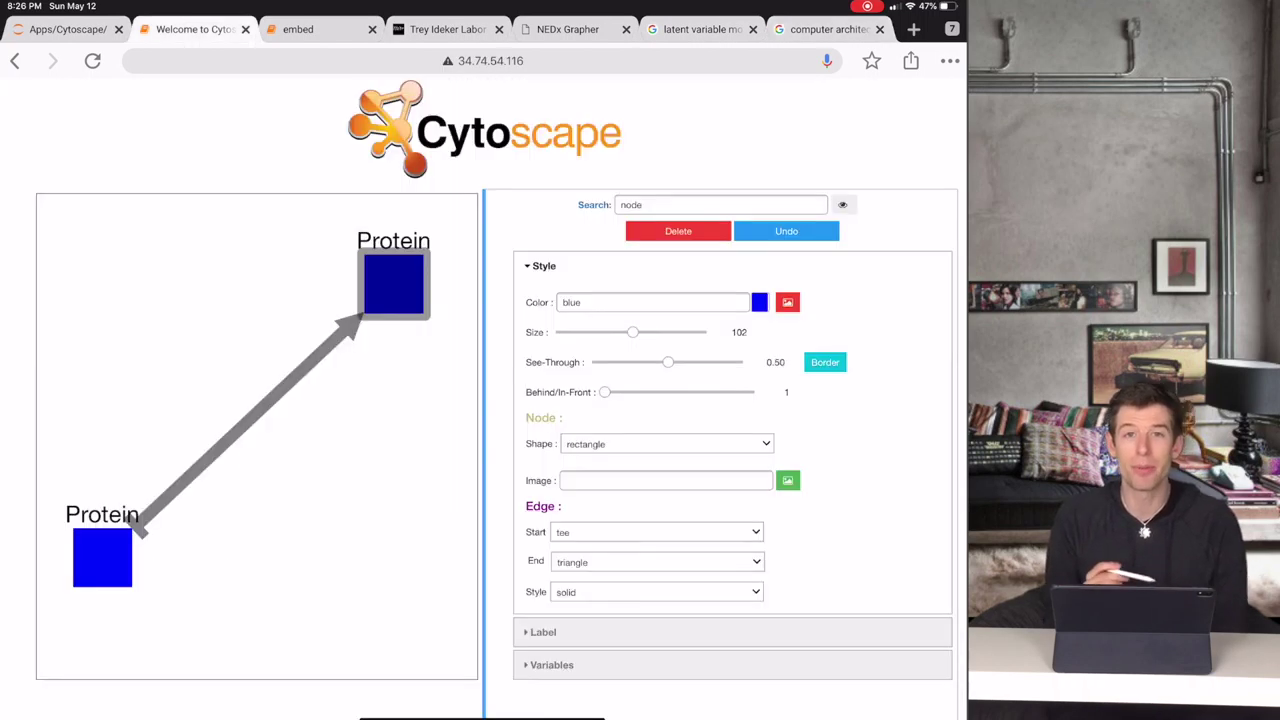
key("super+3")
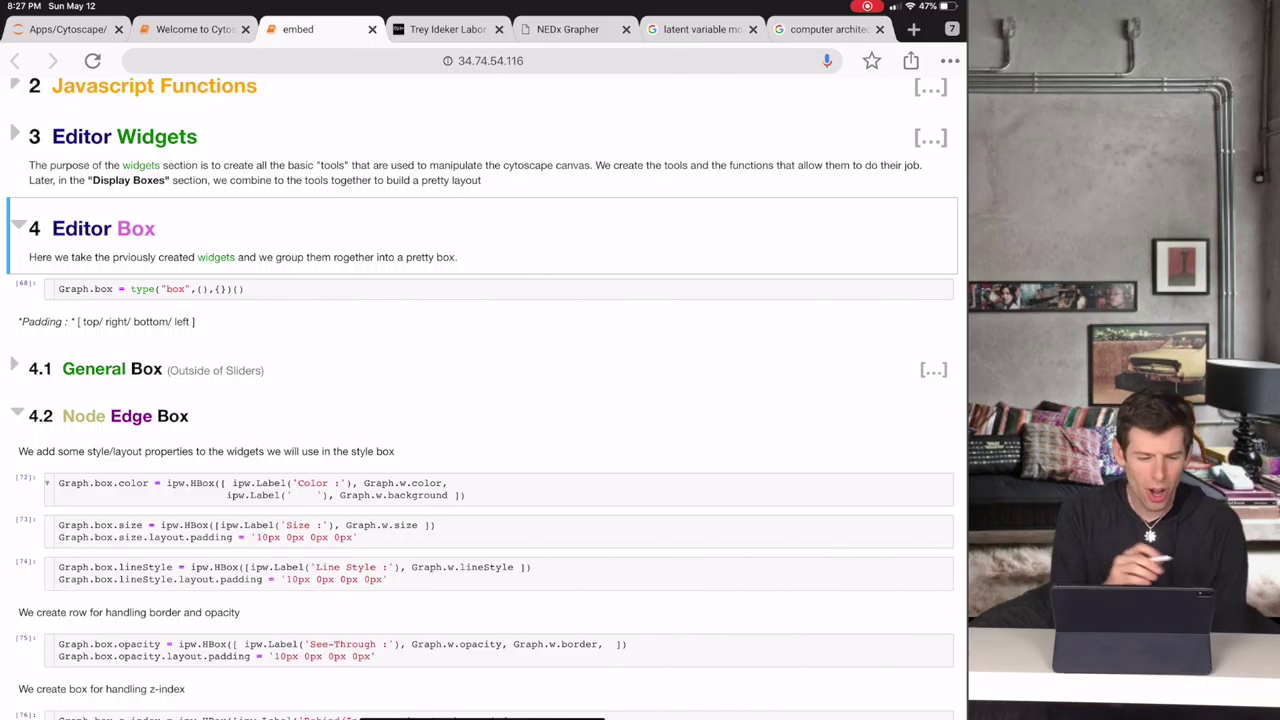
key("super+2")
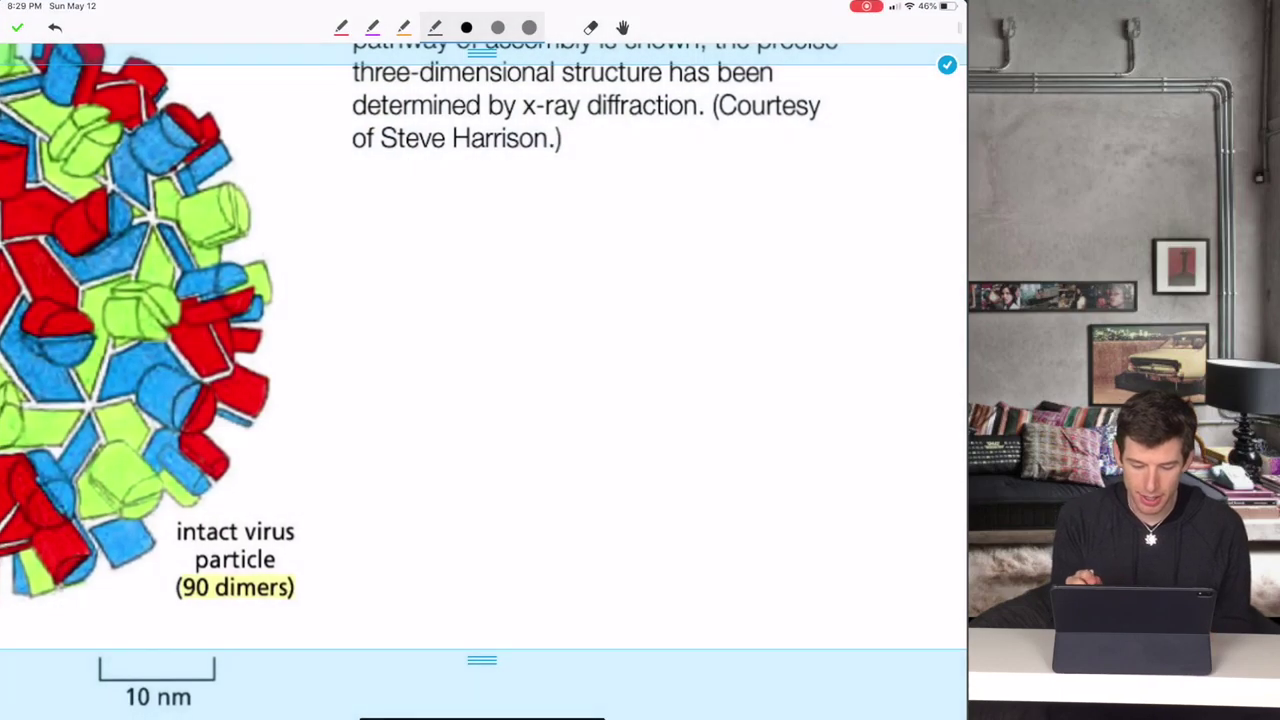
- Draw a black ellipse holding red, purple and orange dots, with a red-to-purple arrow
mouse_move(768, 236)
left_mouse_down()
mouse_move(557, 571)
mouse_move(723, 238)
left_mouse_up()
left_click(341, 27)
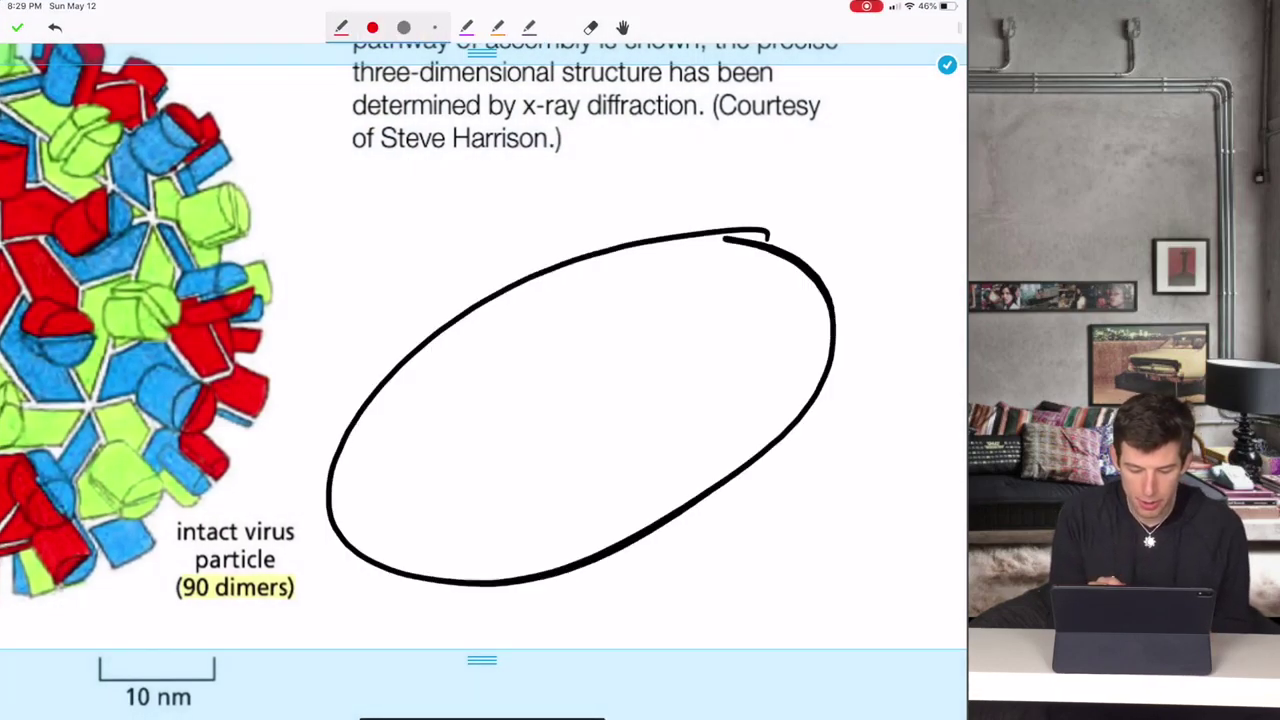
left_click_drag(485, 393, 470, 410)
left_click(372, 27)
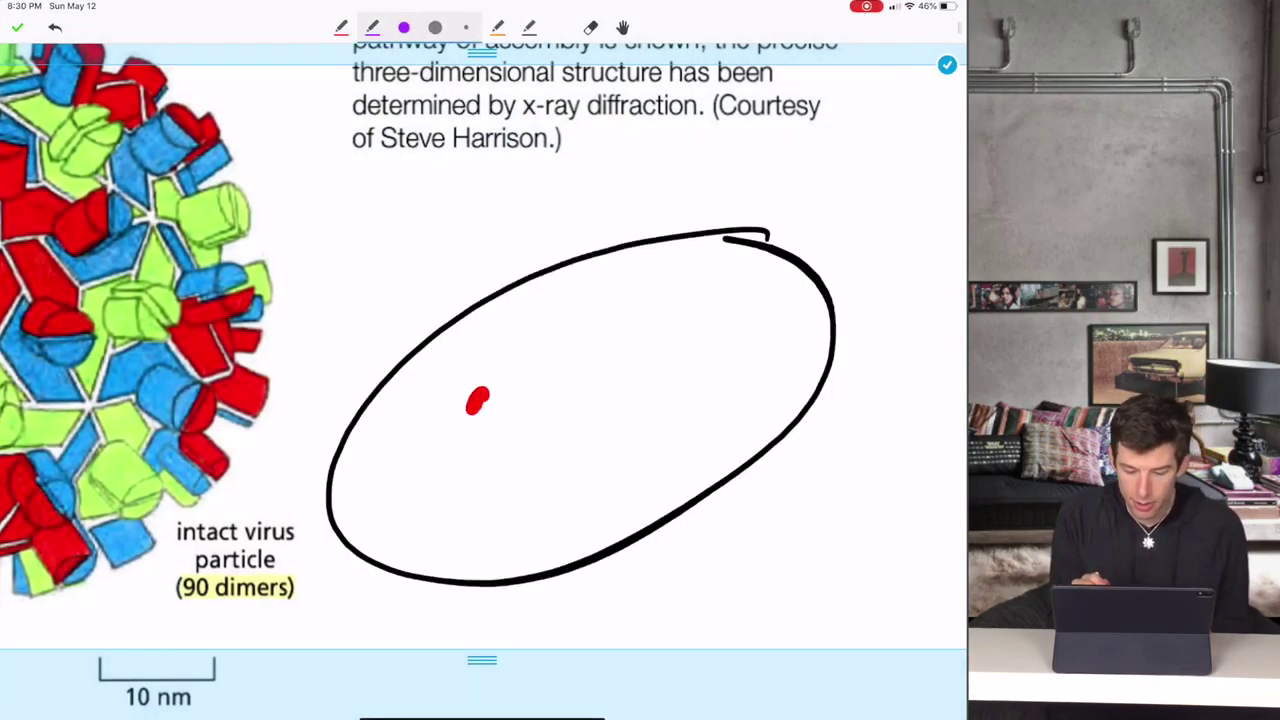
left_click_drag(632, 343, 622, 372)
left_click(497, 27)
left_click_drag(568, 460, 557, 477)
left_click(529, 27)
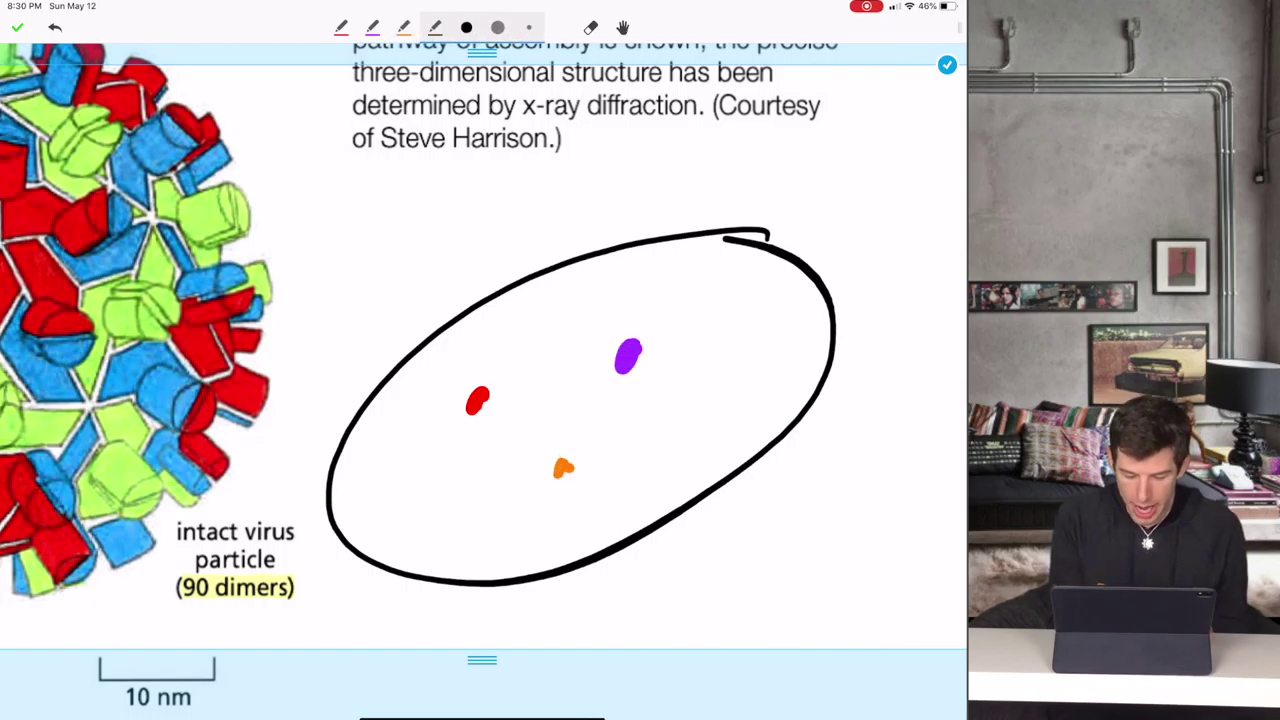
mouse_move(497, 390)
left_mouse_down()
mouse_move(593, 371)
mouse_move(570, 390)
mouse_move(572, 455)
mouse_move(595, 441)
left_mouse_up()
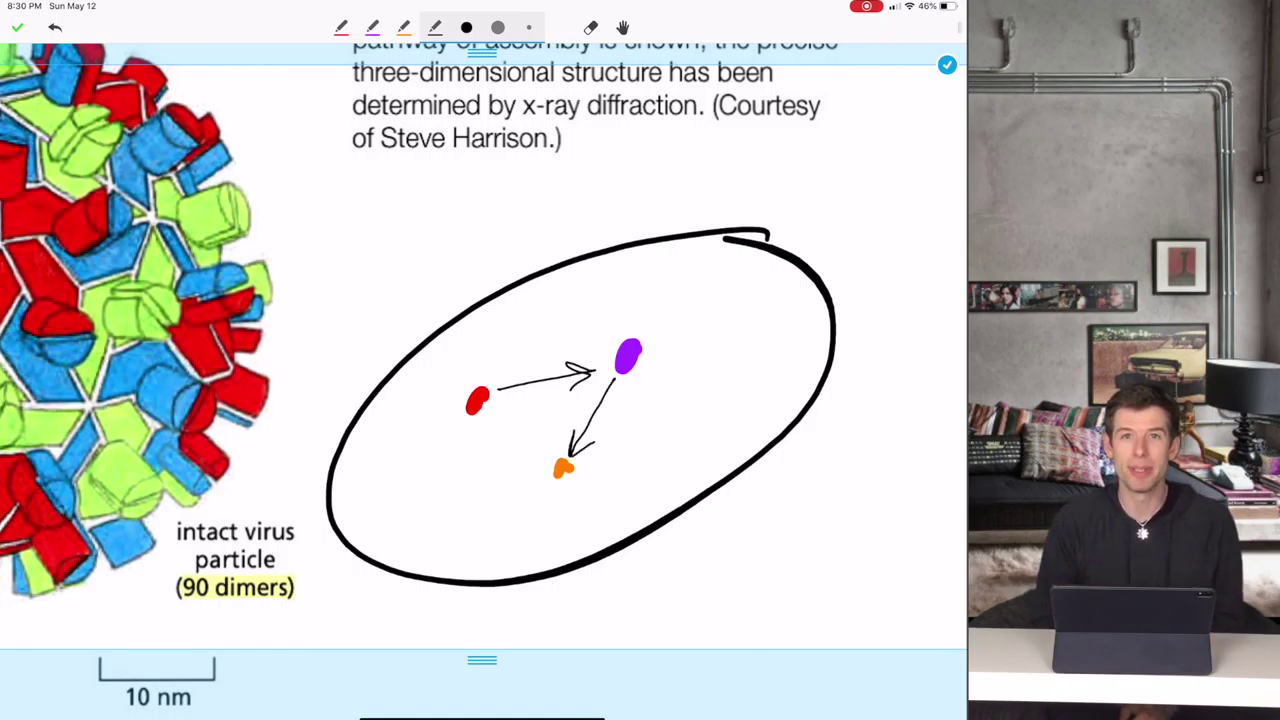
- In purple, circle the shell domain, the three dimers with viral RNA, and the intact virus particle
scroll(480, 350, "down", 2)
scroll(480, 380, "down", 5)
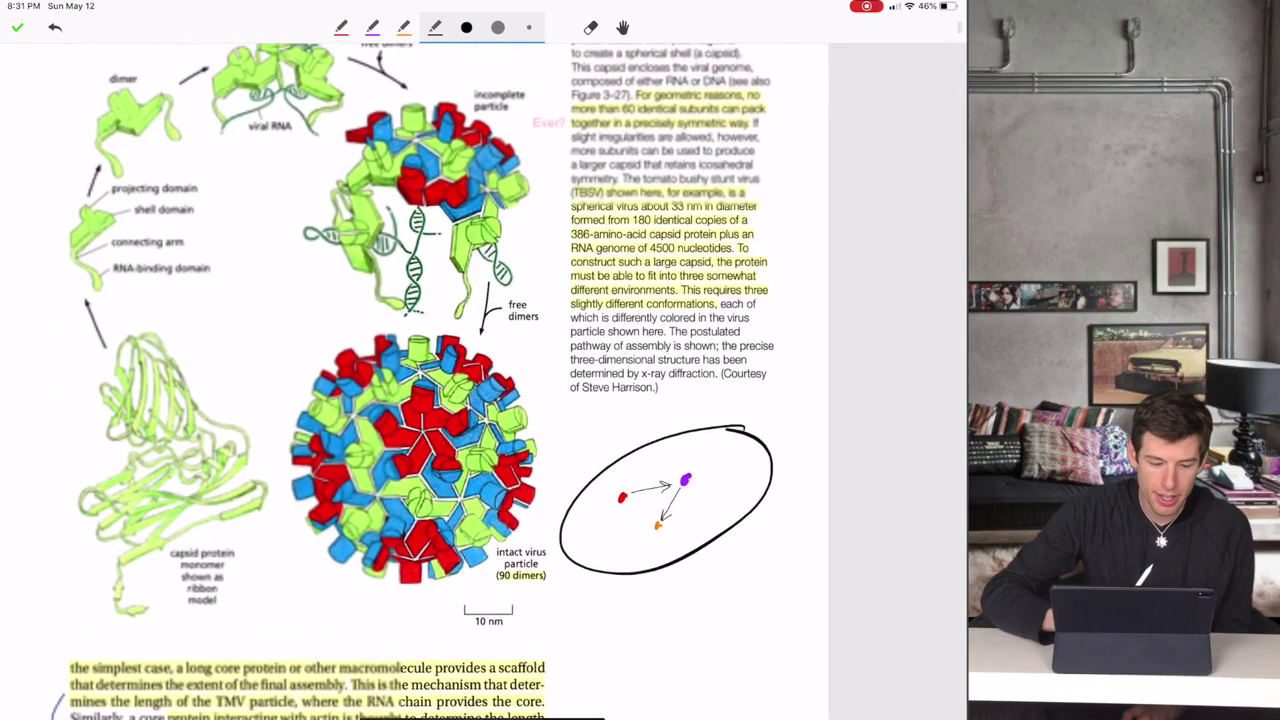
left_click(372, 27)
mouse_move(165, 185)
left_mouse_down()
mouse_move(172, 355)
mouse_move(125, 182)
left_mouse_up()
scroll(480, 380, "up", 4)
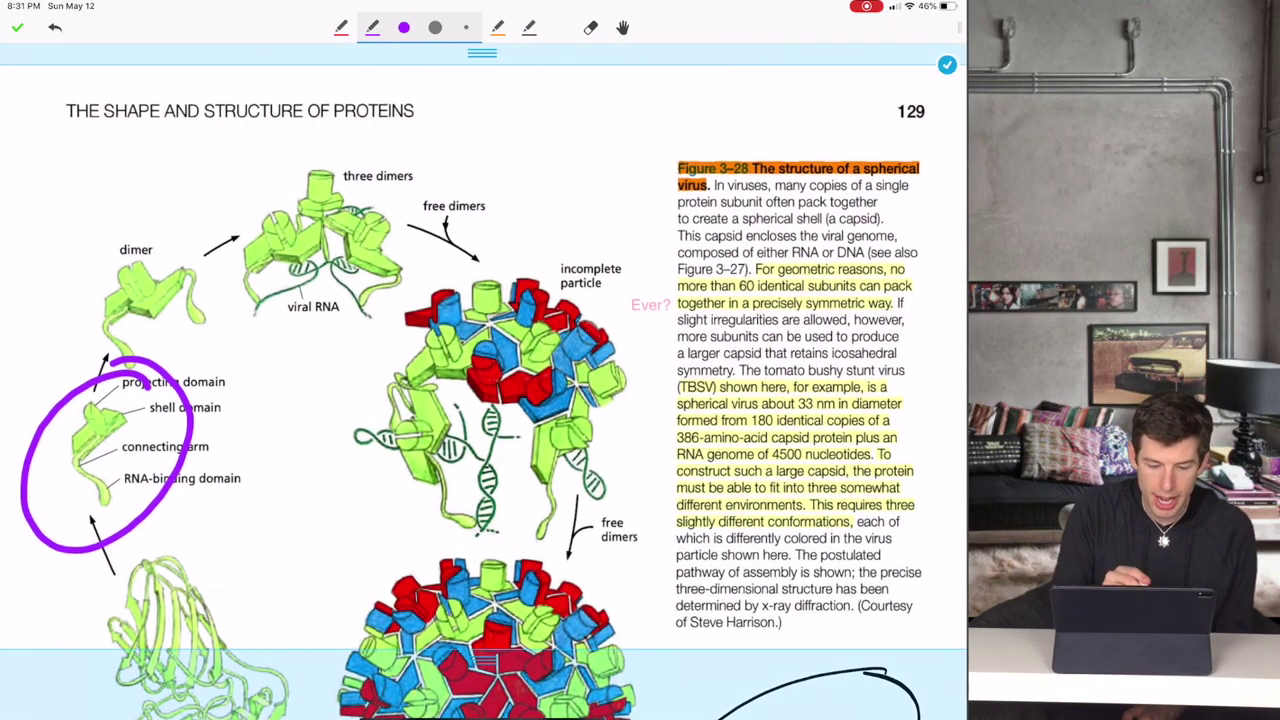
mouse_move(380, 132)
left_mouse_down()
mouse_move(318, 355)
mouse_move(340, 140)
left_mouse_up()
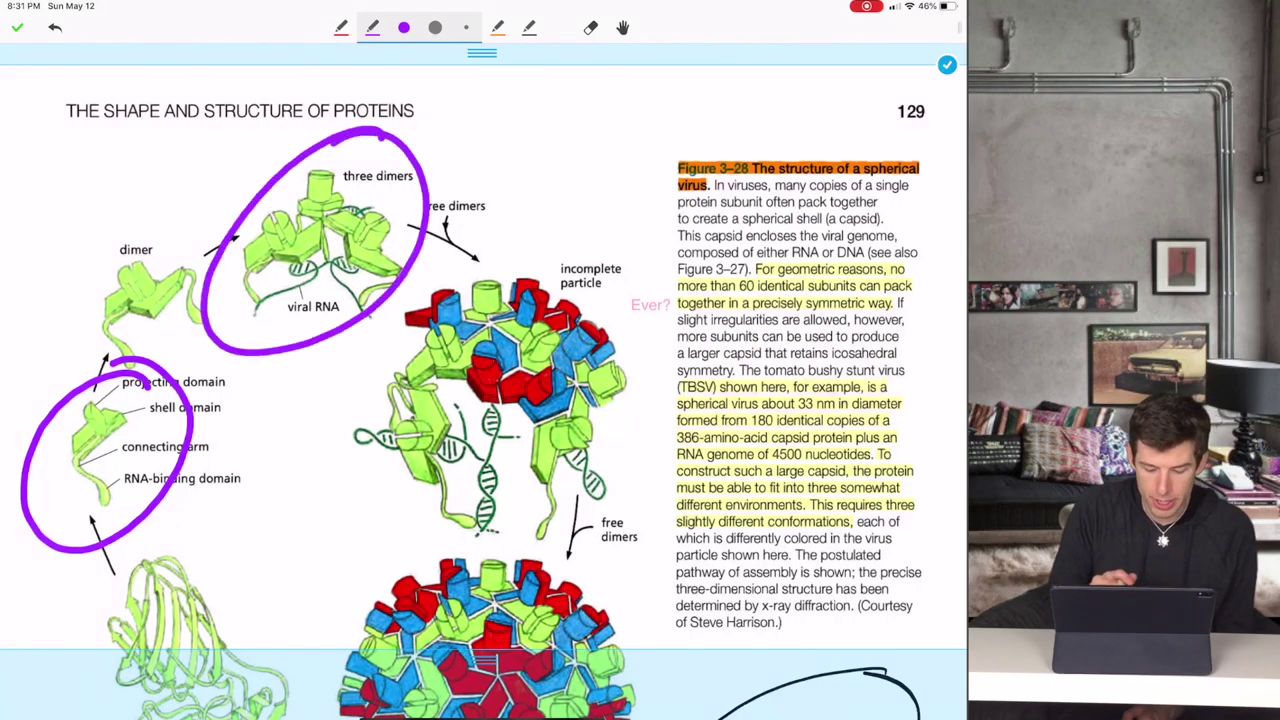
scroll(480, 380, "down", 5)
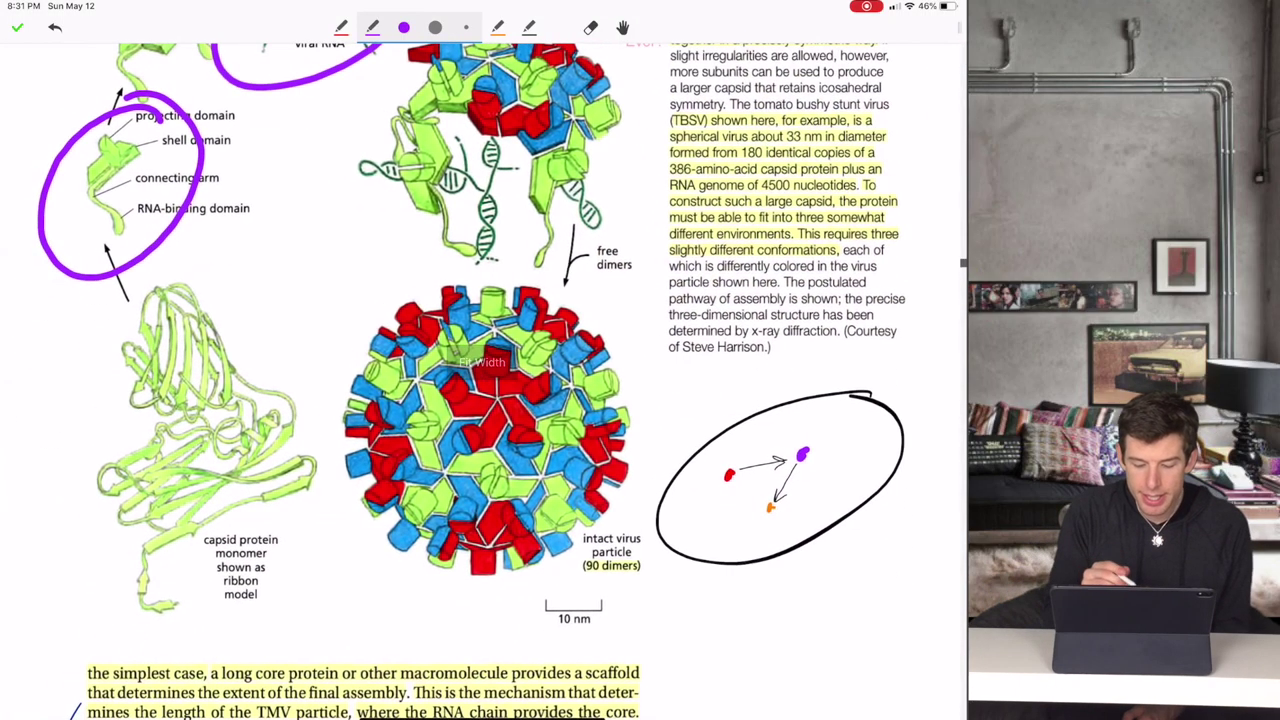
mouse_move(596, 278)
left_mouse_down()
mouse_move(566, 272)
mouse_move(313, 332)
mouse_move(308, 612)
mouse_move(656, 542)
mouse_move(620, 288)
mouse_move(540, 280)
left_mouse_up()
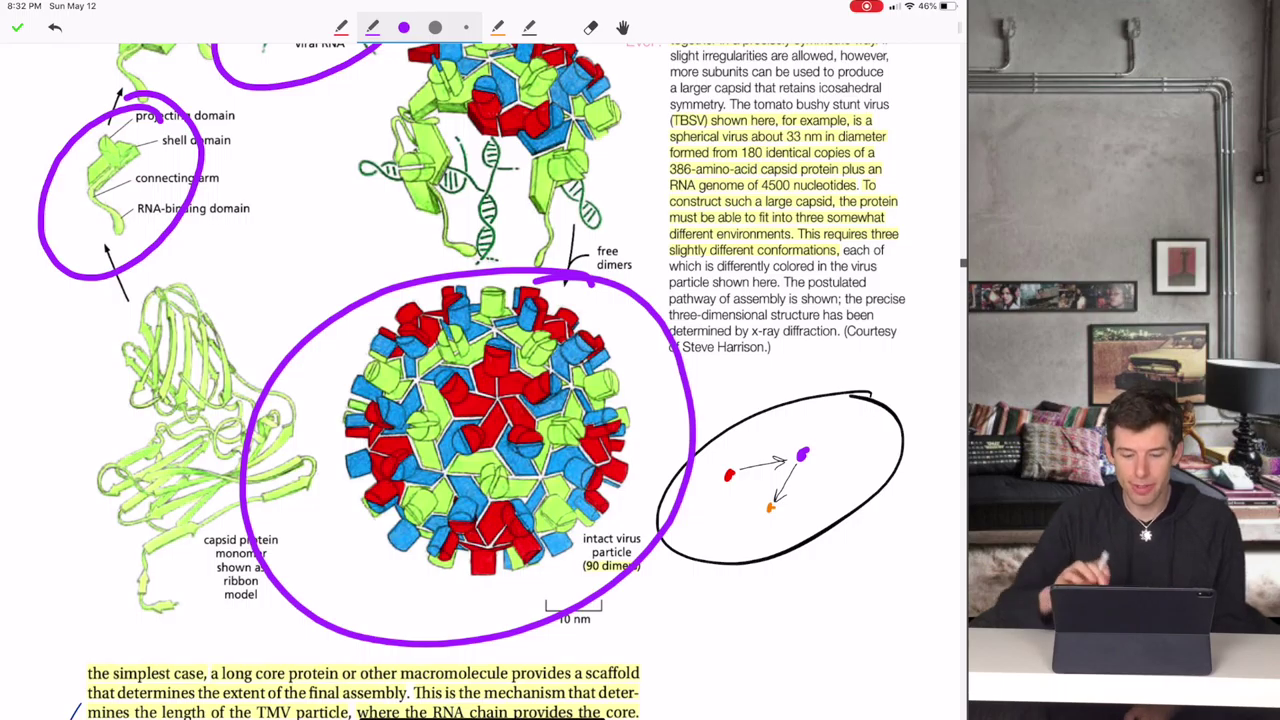
scroll(480, 380, "up", 2)
left_click(17, 27)
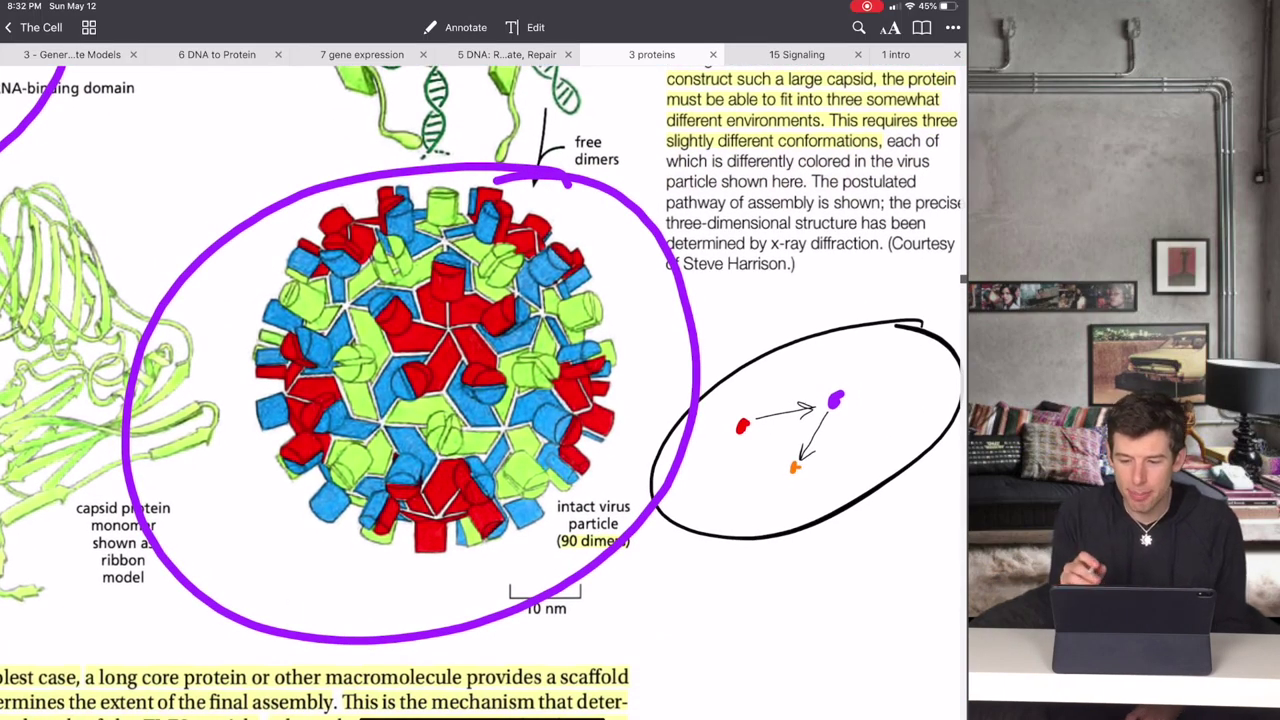
- Switch to the 15 Signaling document and scroll to its positive and negative feedback diagrams
left_click(797, 54)
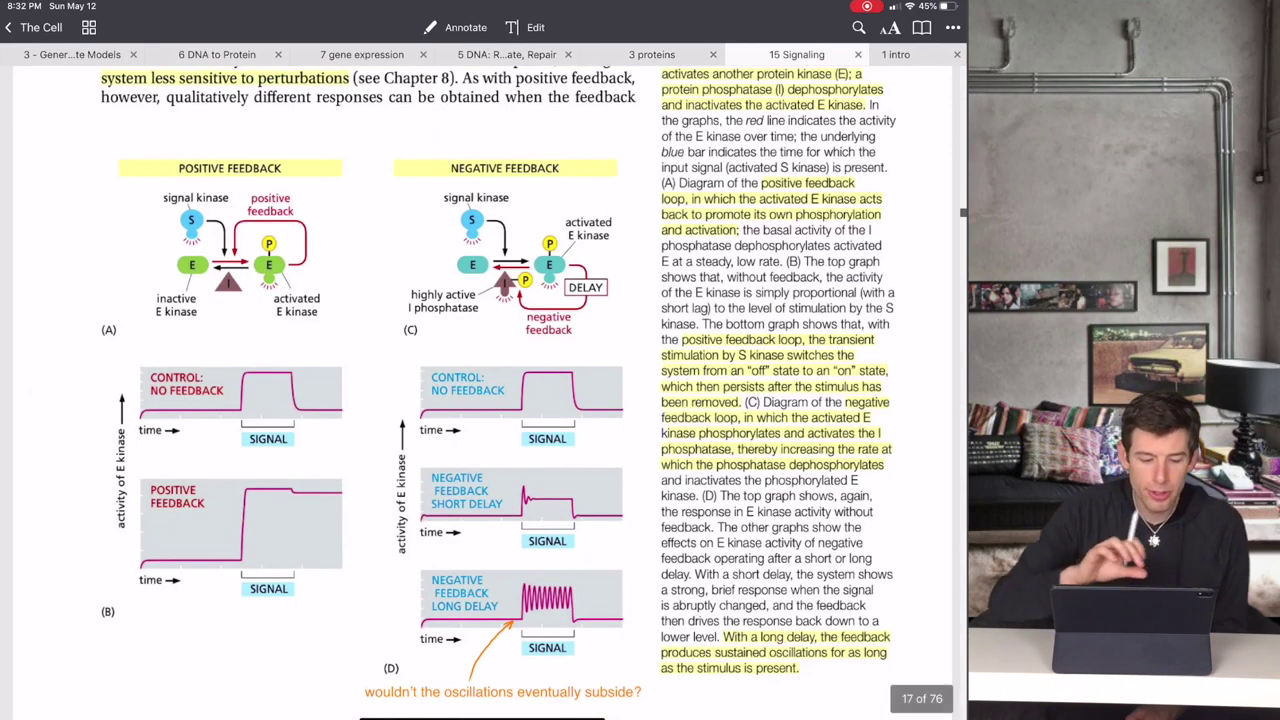
scroll(300, 300, "up", 2)
scroll(480, 380, "left", 2)
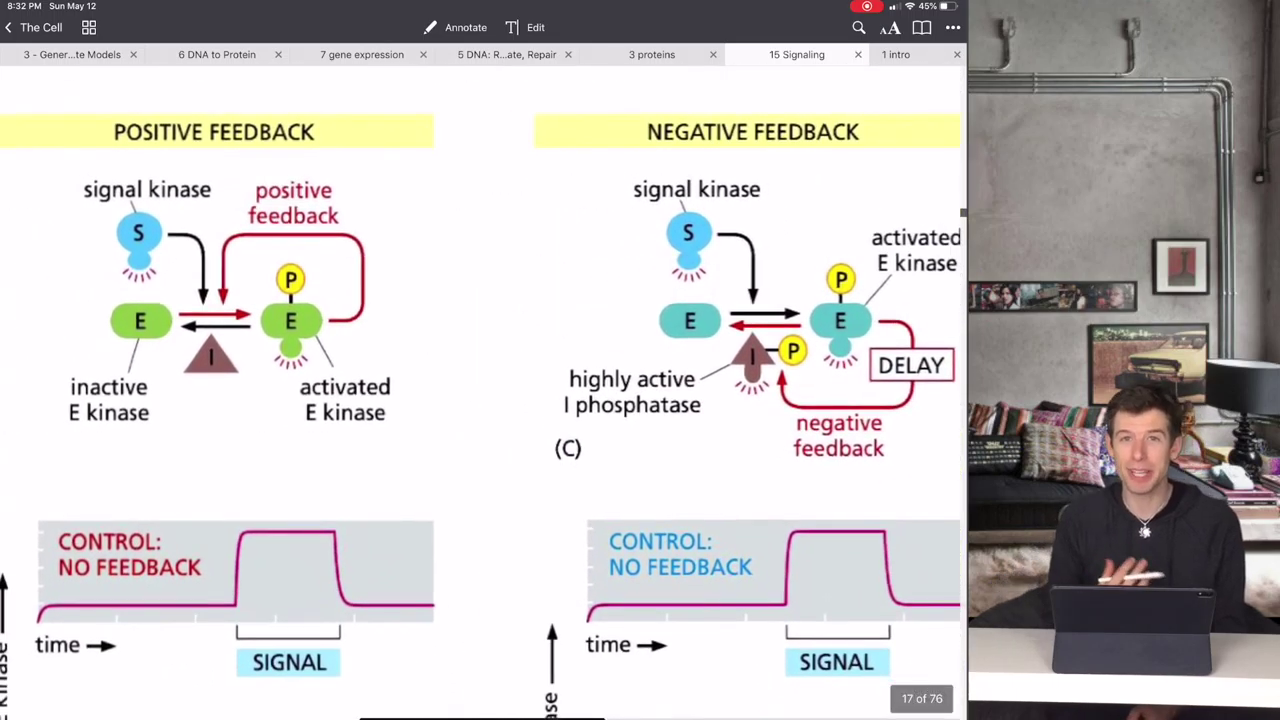
scroll(480, 380, "left", 2)
scroll(480, 380, "down", 2)
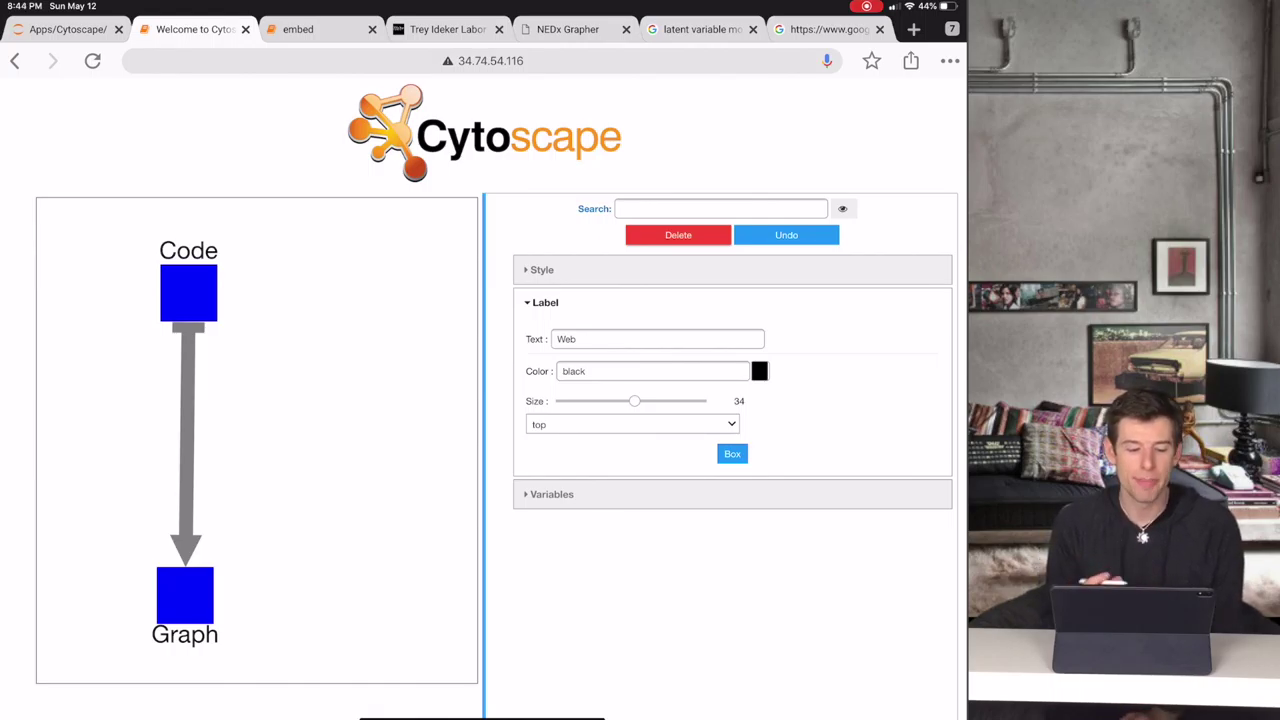
- Delete the Code–Graph edge and redraw it from Graph to Code
left_click(188, 292)
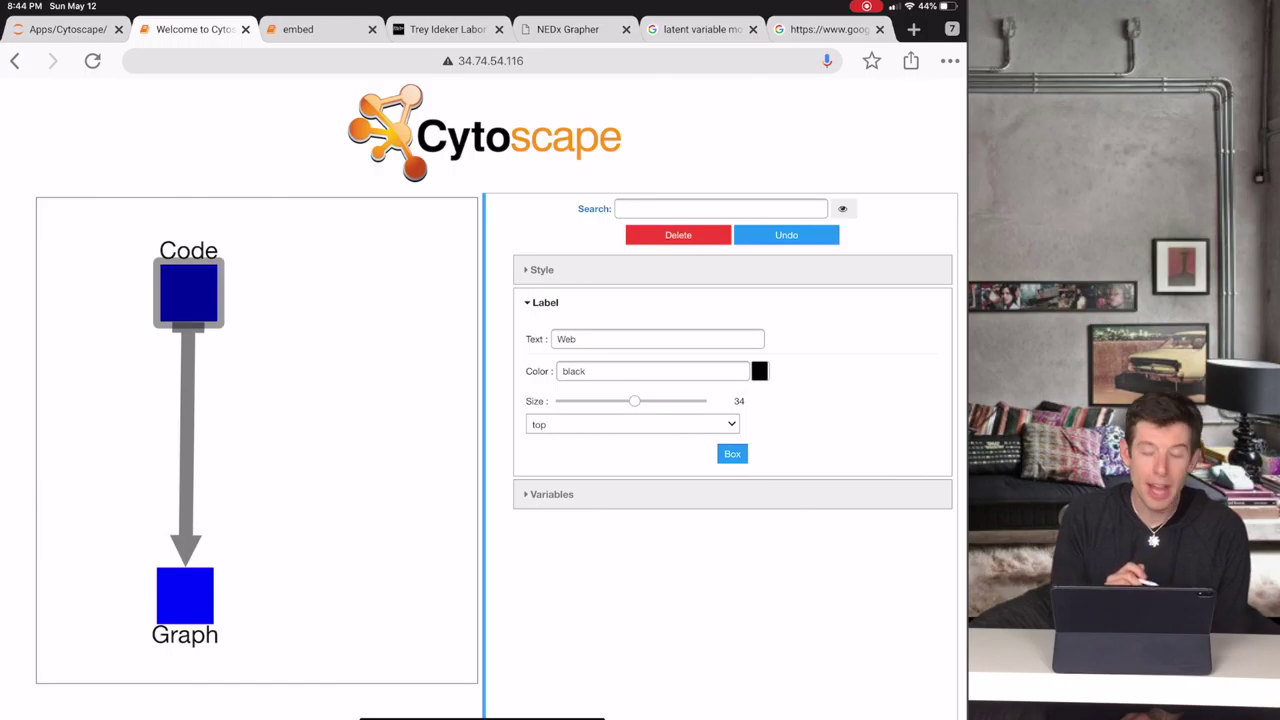
left_click(185, 596)
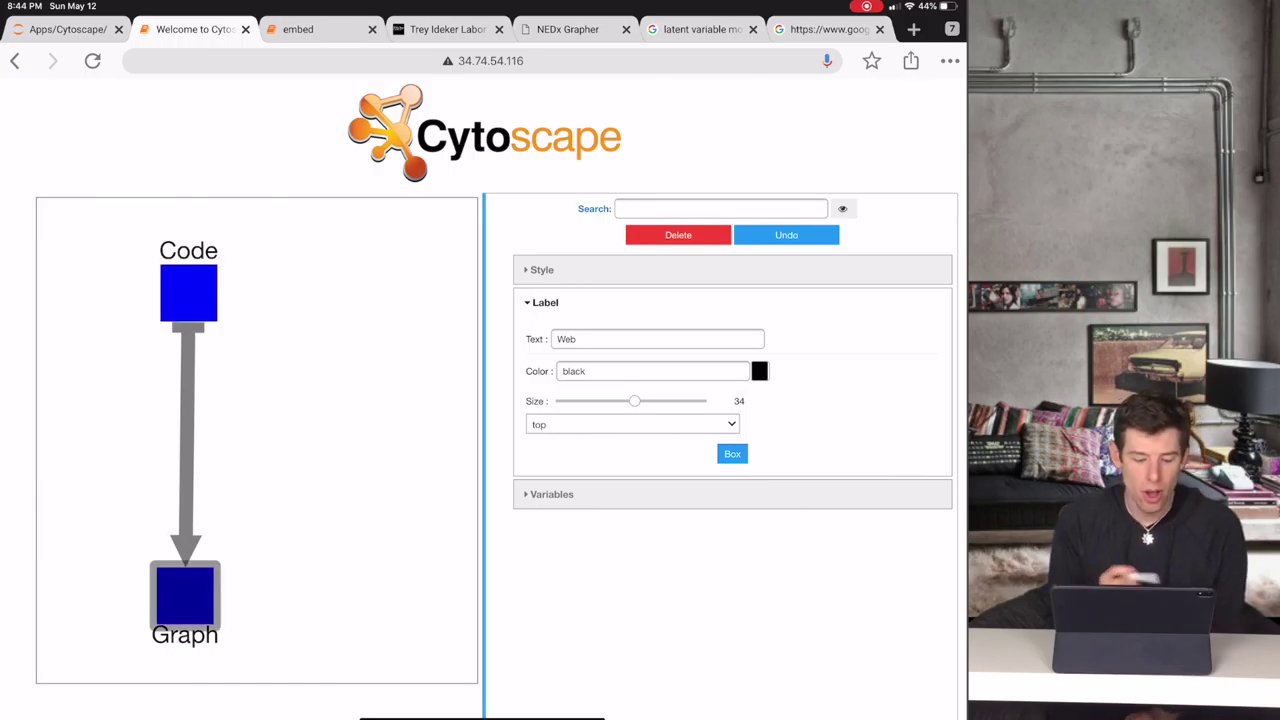
left_click(186, 440)
left_click(678, 234)
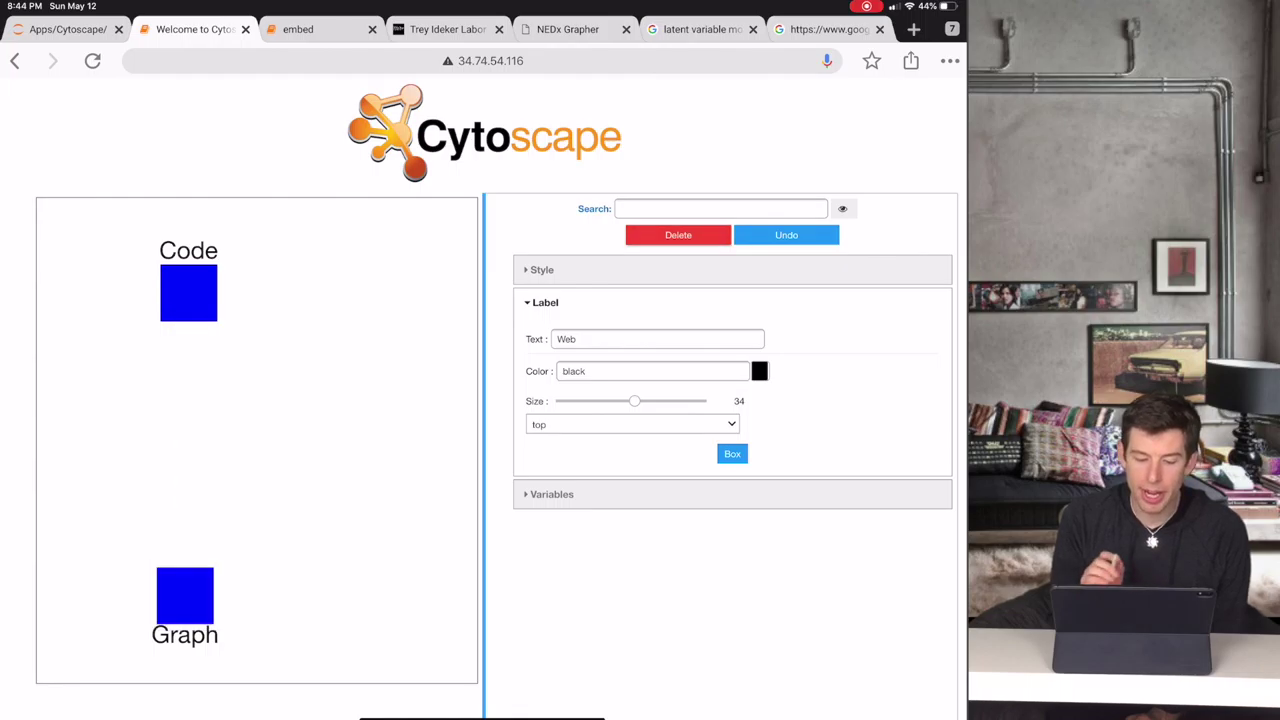
left_click(185, 595)
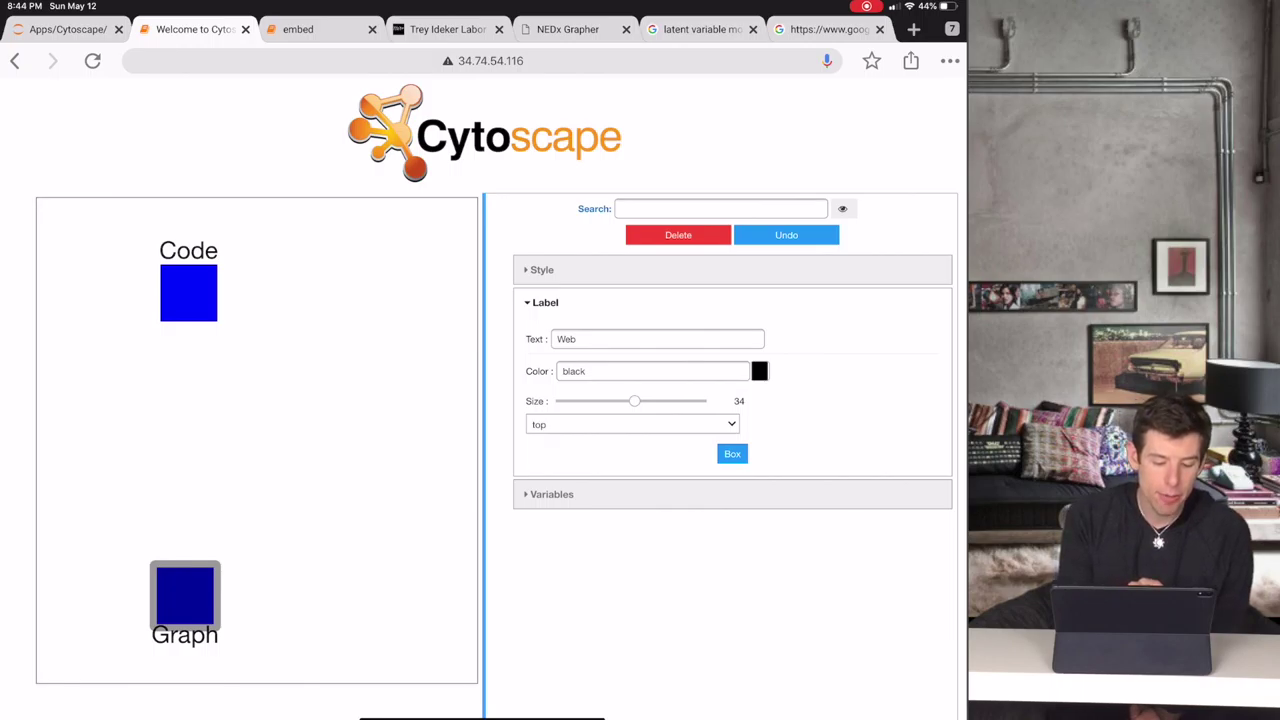
left_click(188, 292)
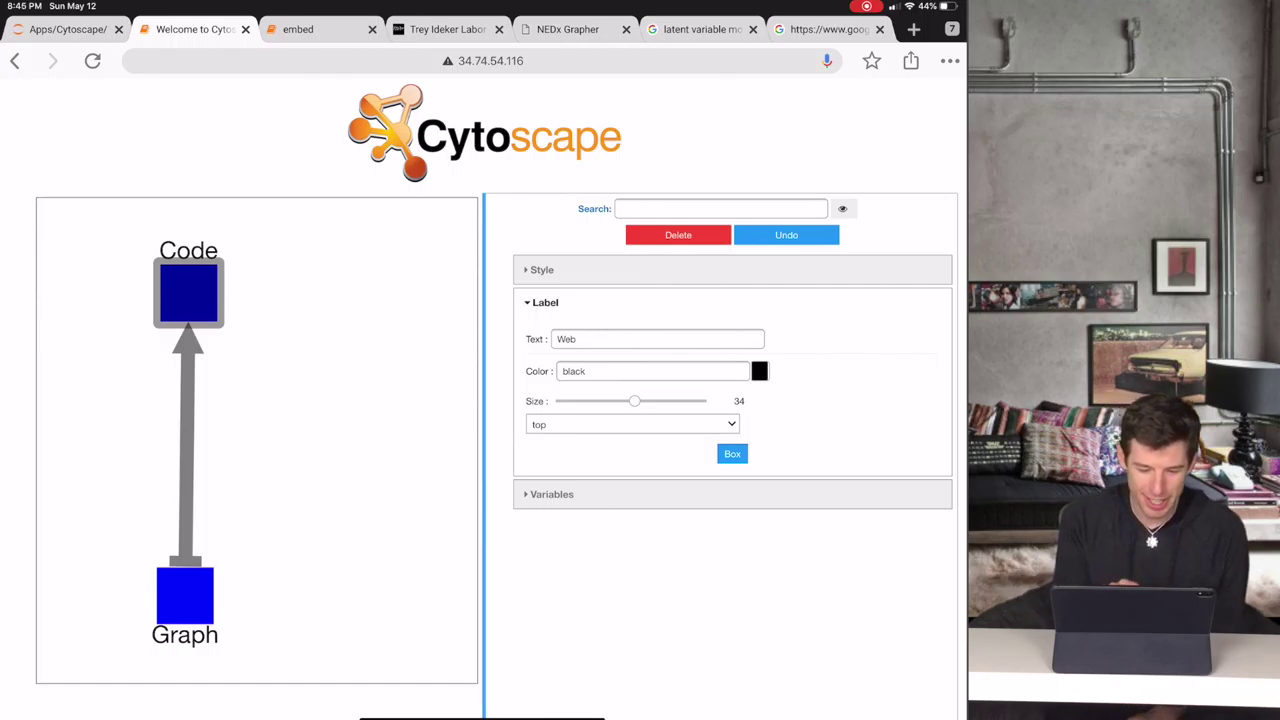
- Add an orange Web node linked from Graph, then switch to the NEDx Grapher tab
key("Return")
left_click(185, 595)
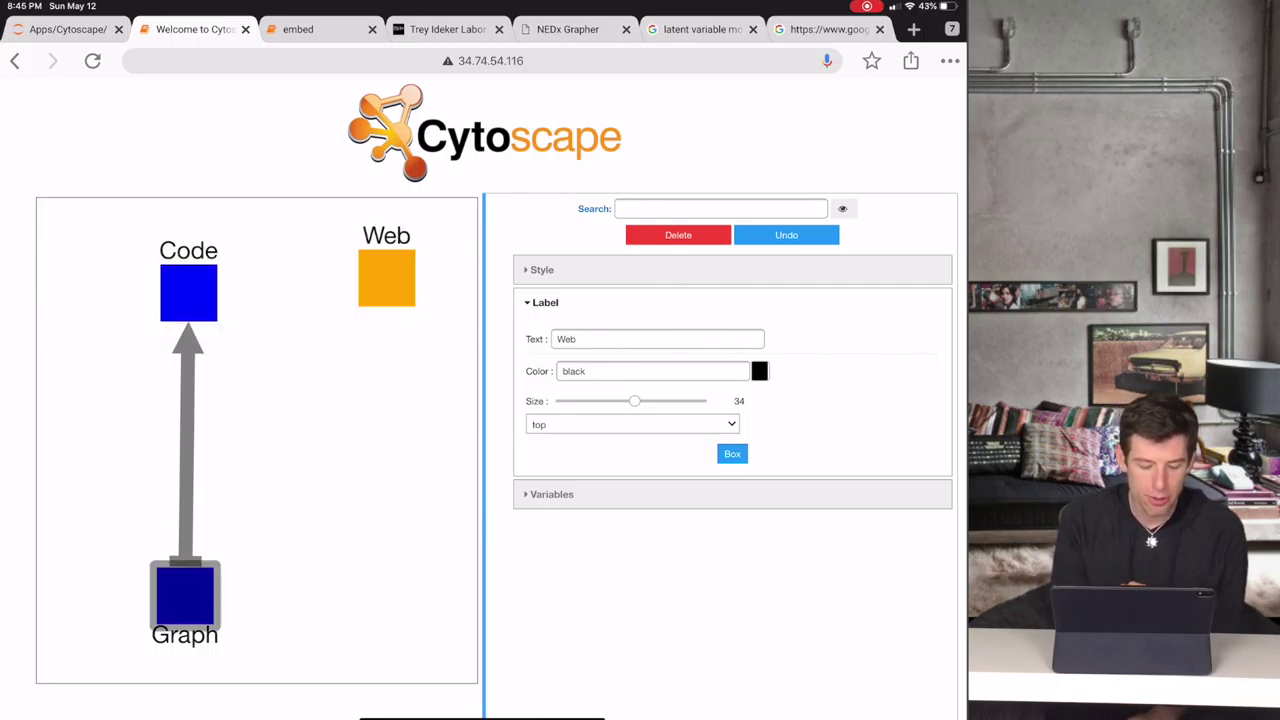
left_click(386, 277)
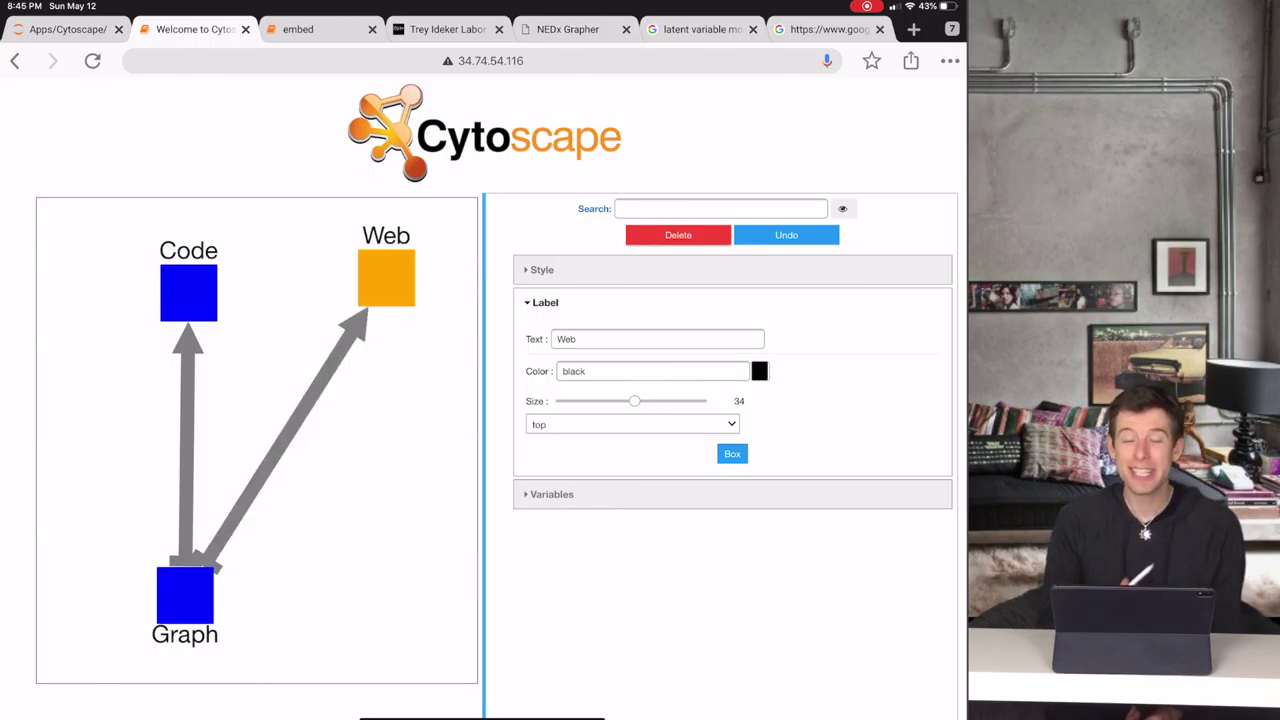
key("super+5")
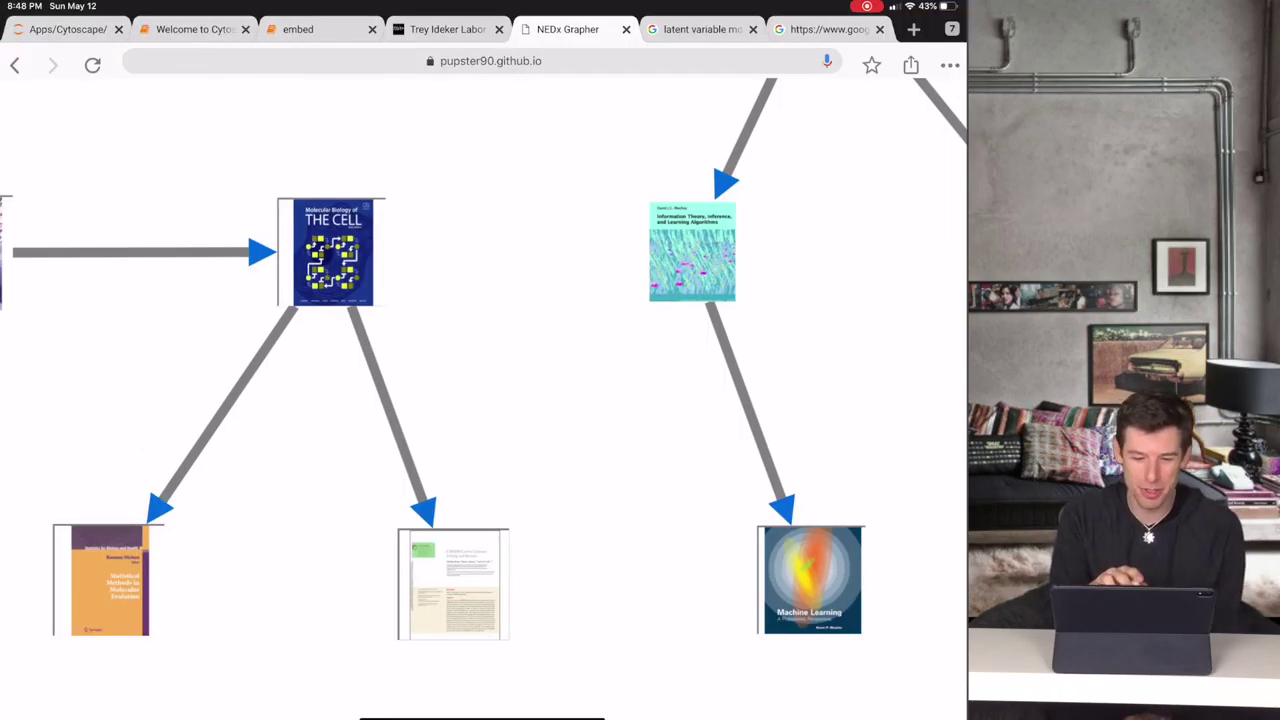
- Open the fCoSE layout demo from the Cytoscape.js page, then return to the Jupyter file list
key("ctrl+shift+Tab")
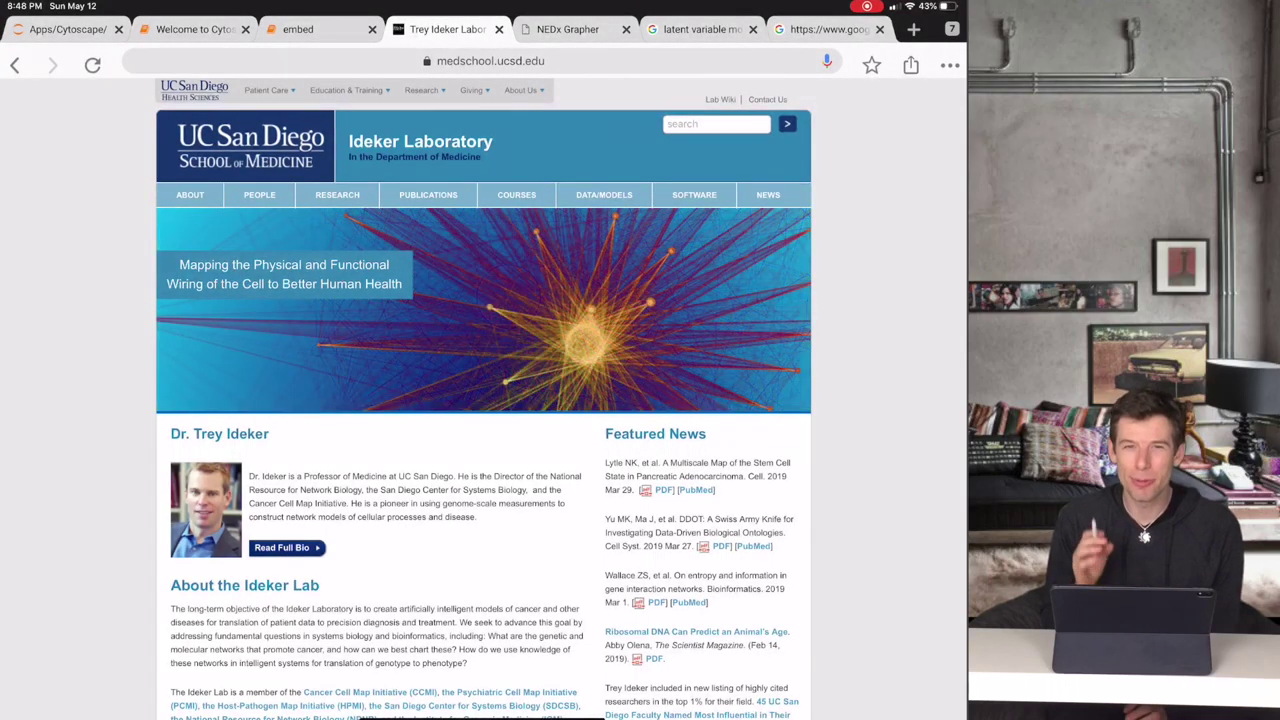
scroll(484, 400, "down", 5)
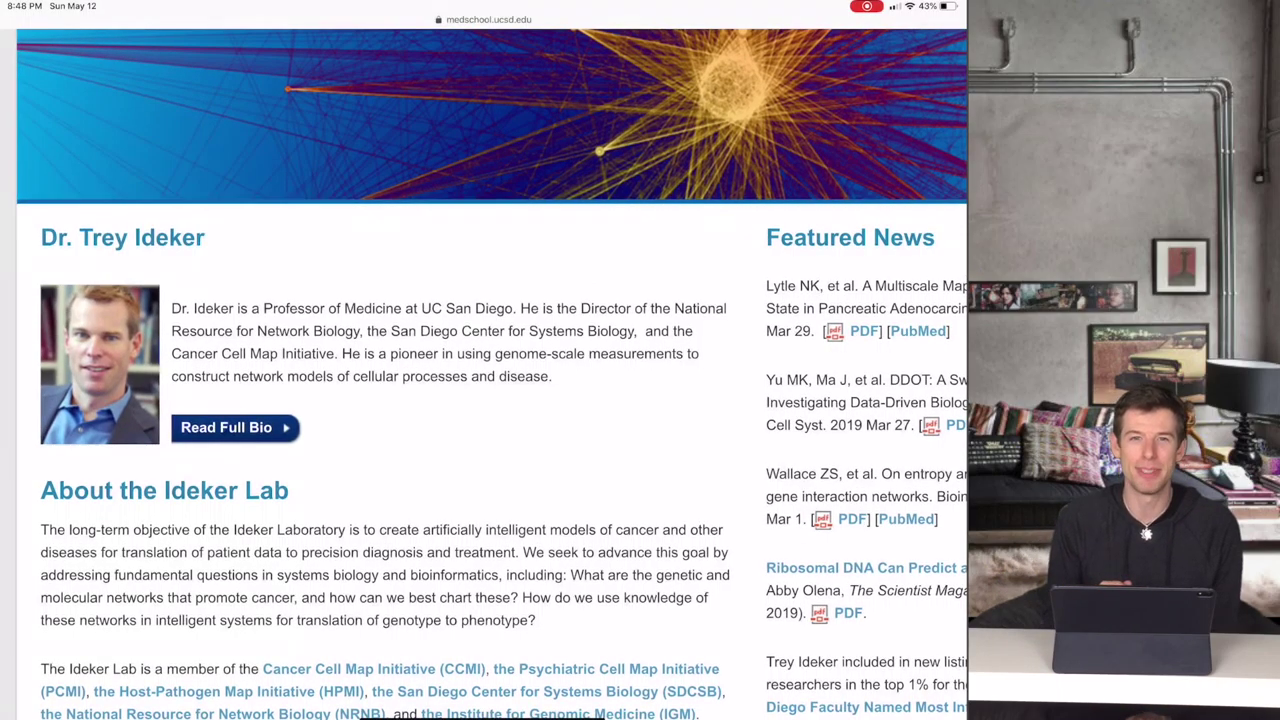
scroll(484, 400, "up", 1)
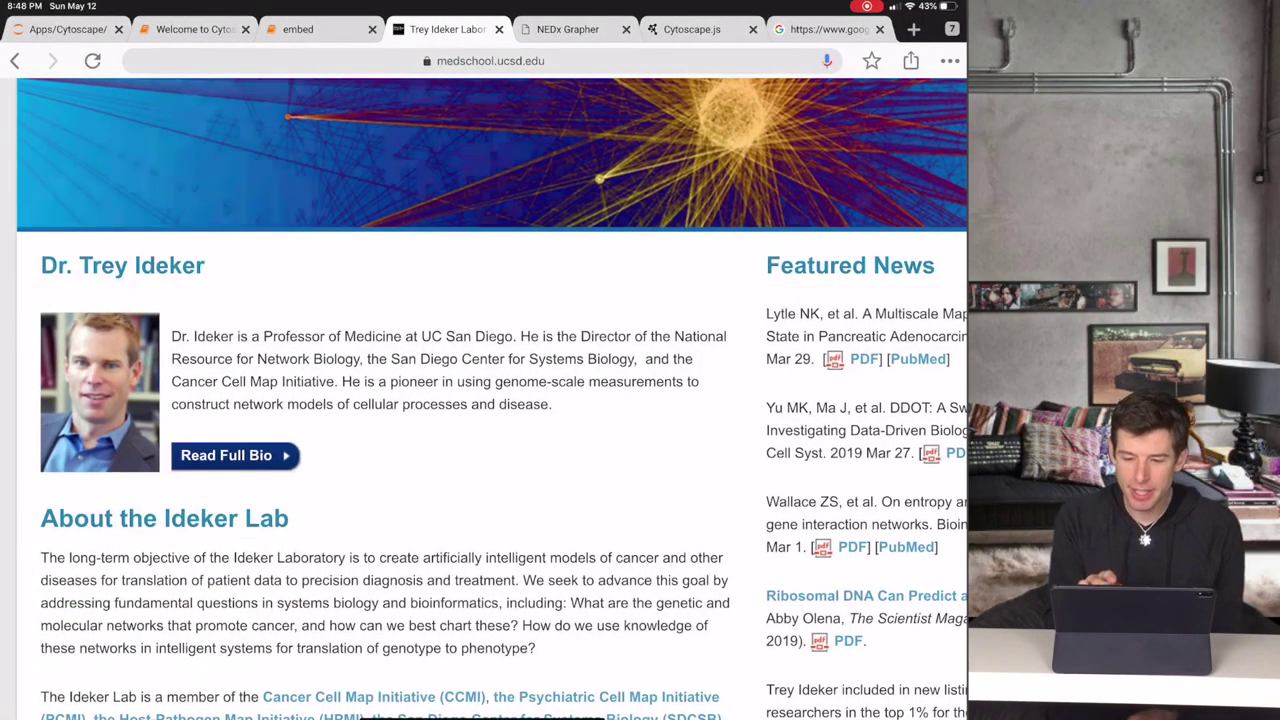
left_click(691, 29)
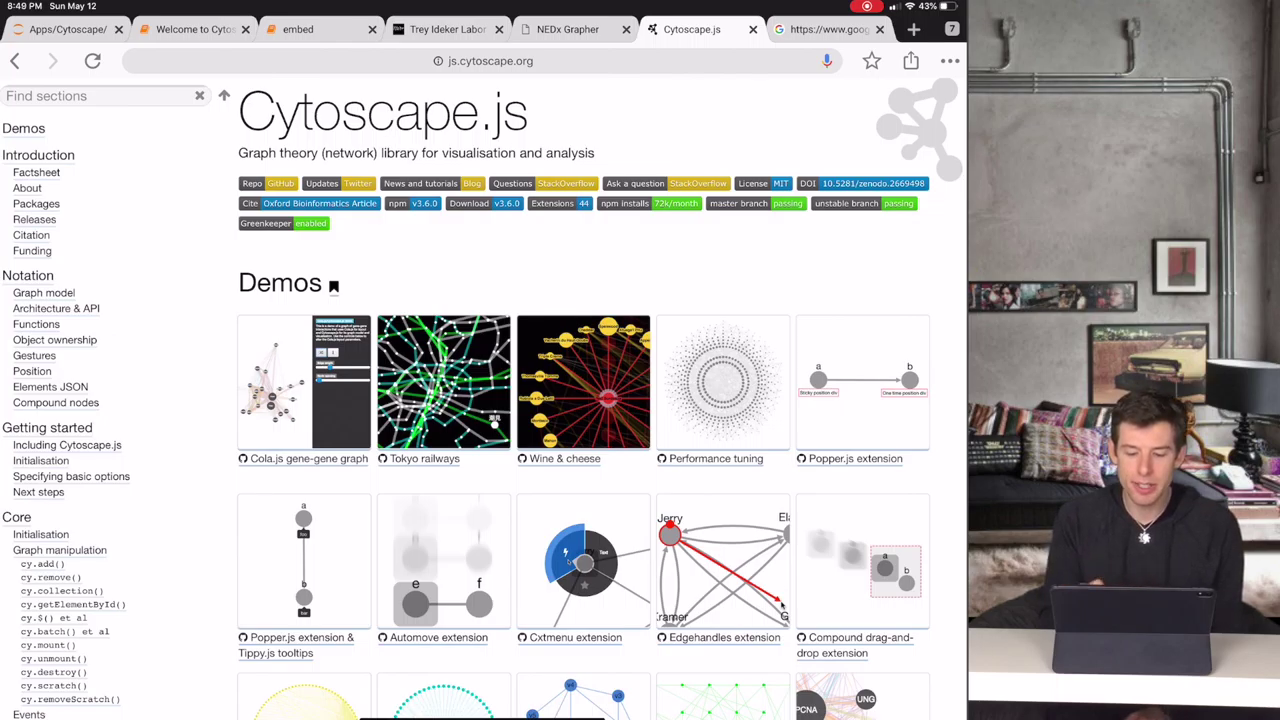
scroll(583, 400, "down", 5)
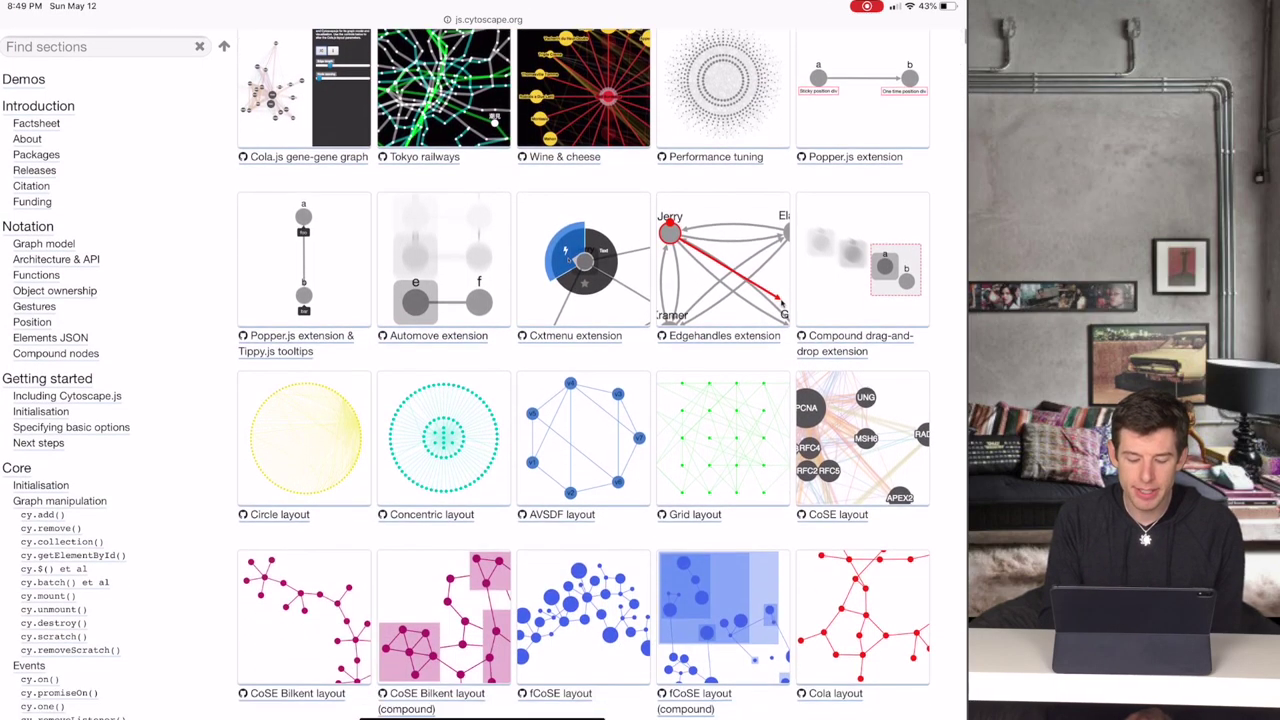
left_click(583, 530)
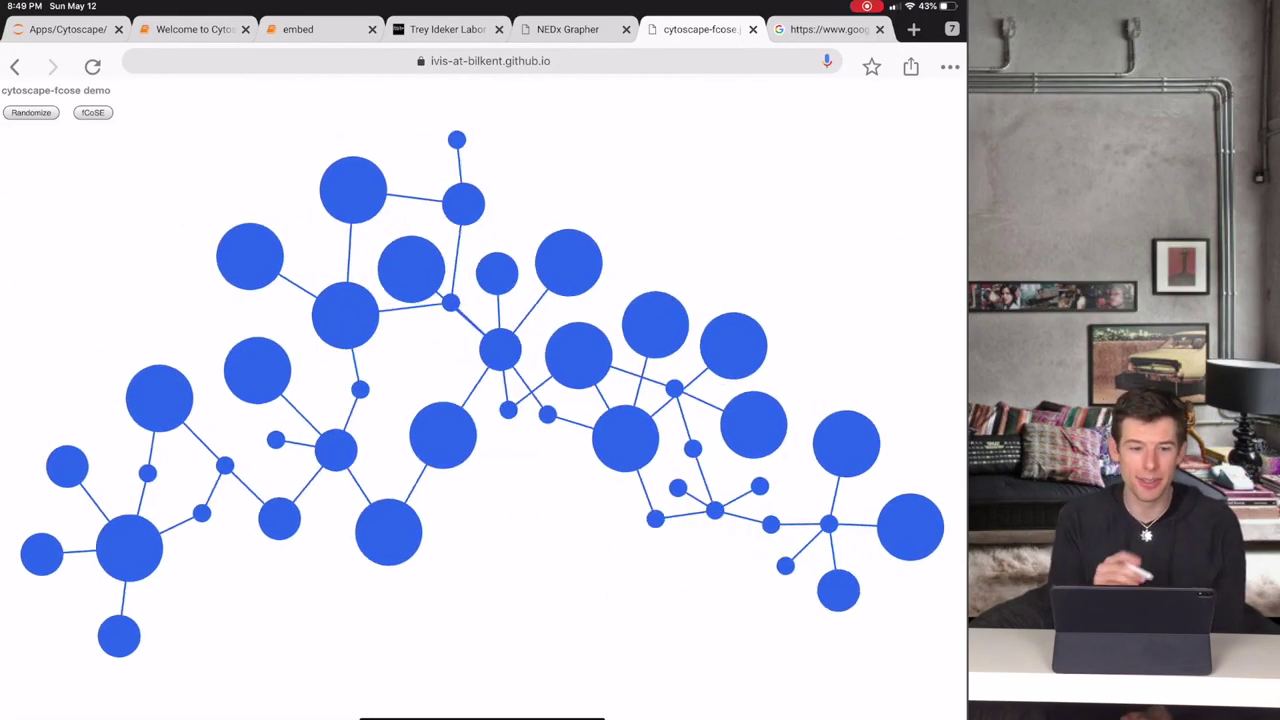
key("super+1")
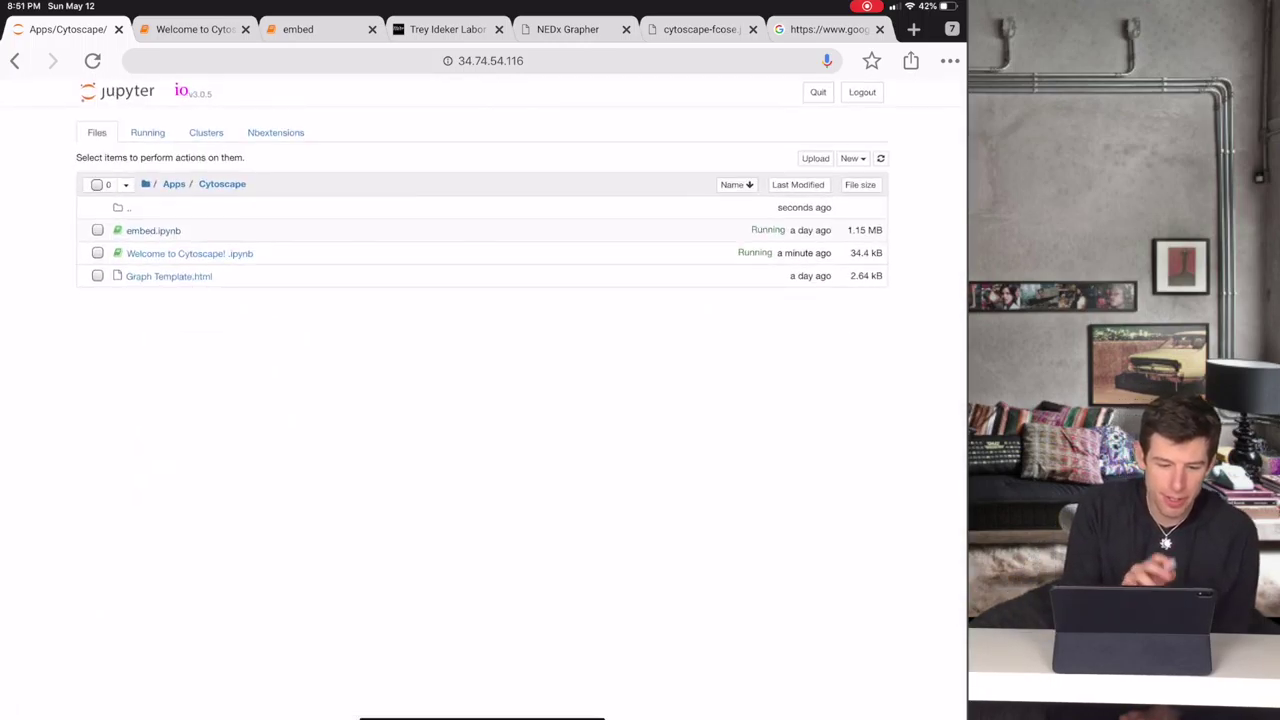
- Switch to the Welcome to Cytoscape notebook tab
key("super+2")
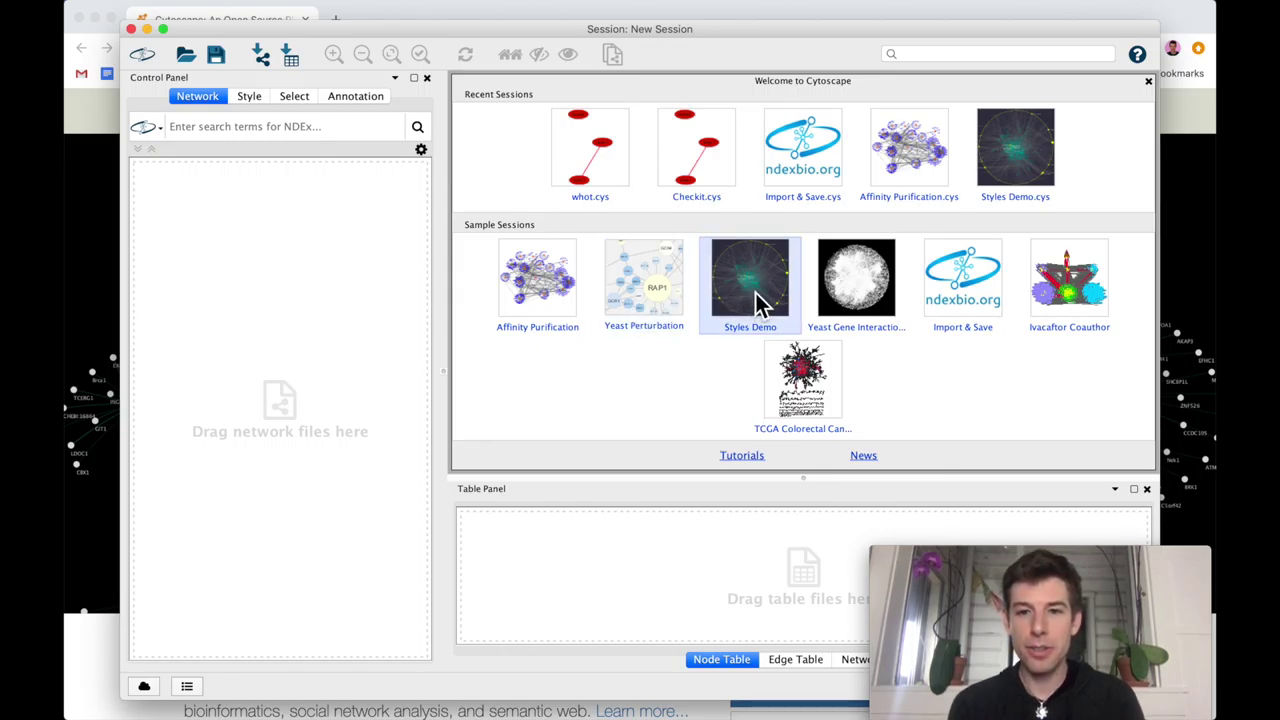
- Open the Yeast Gene Interactions sample session, zoom in to select node sda1-2, then zoom out
left_click(832, 292)
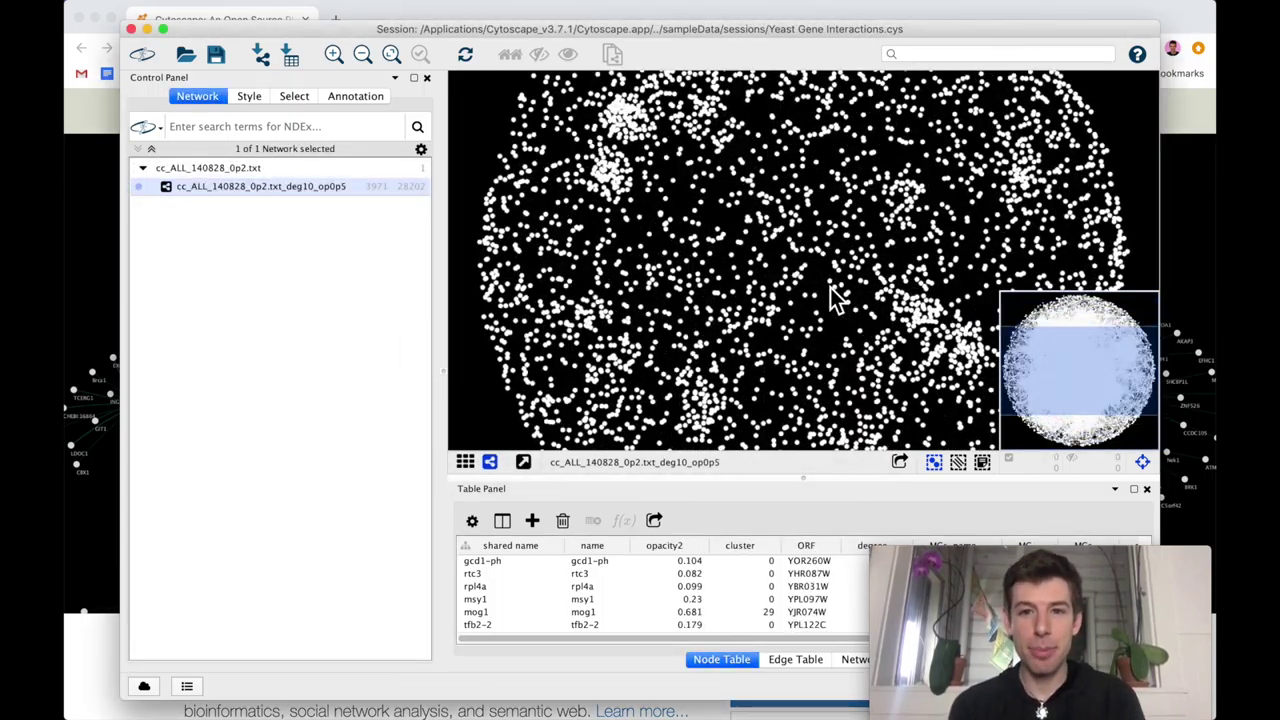
scroll(830, 288, "up", 3)
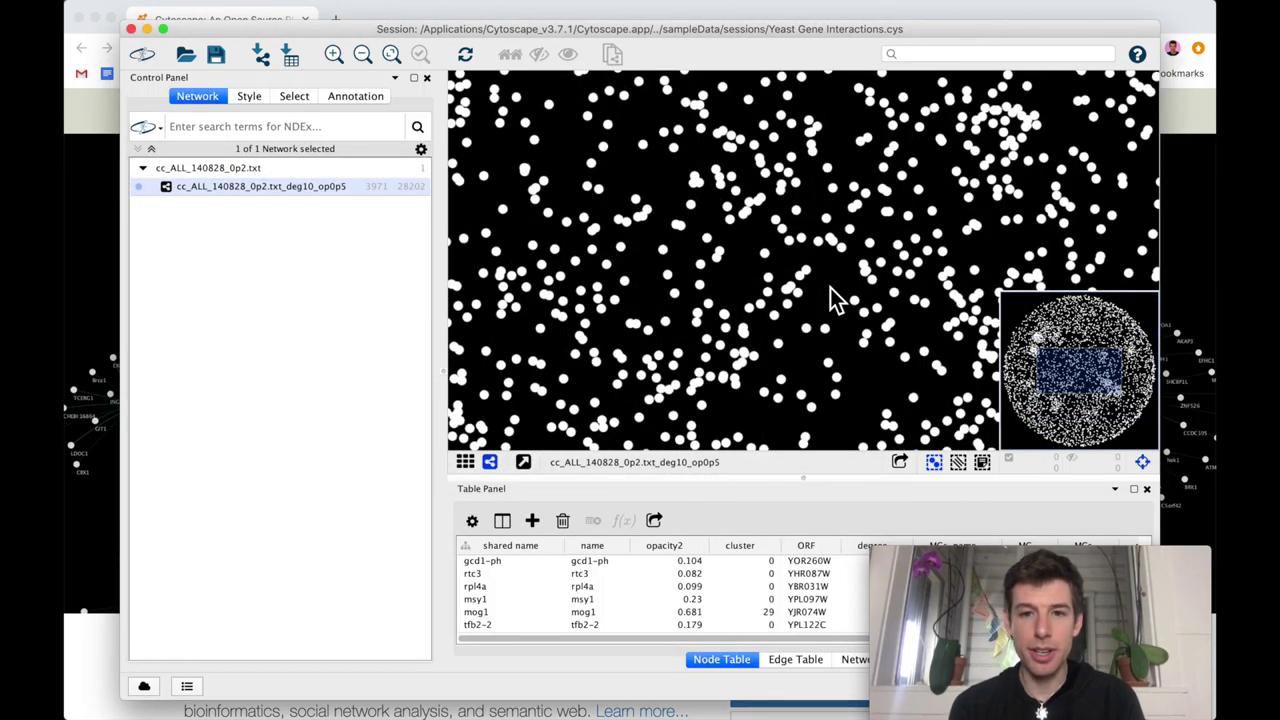
scroll(830, 288, "up", 3)
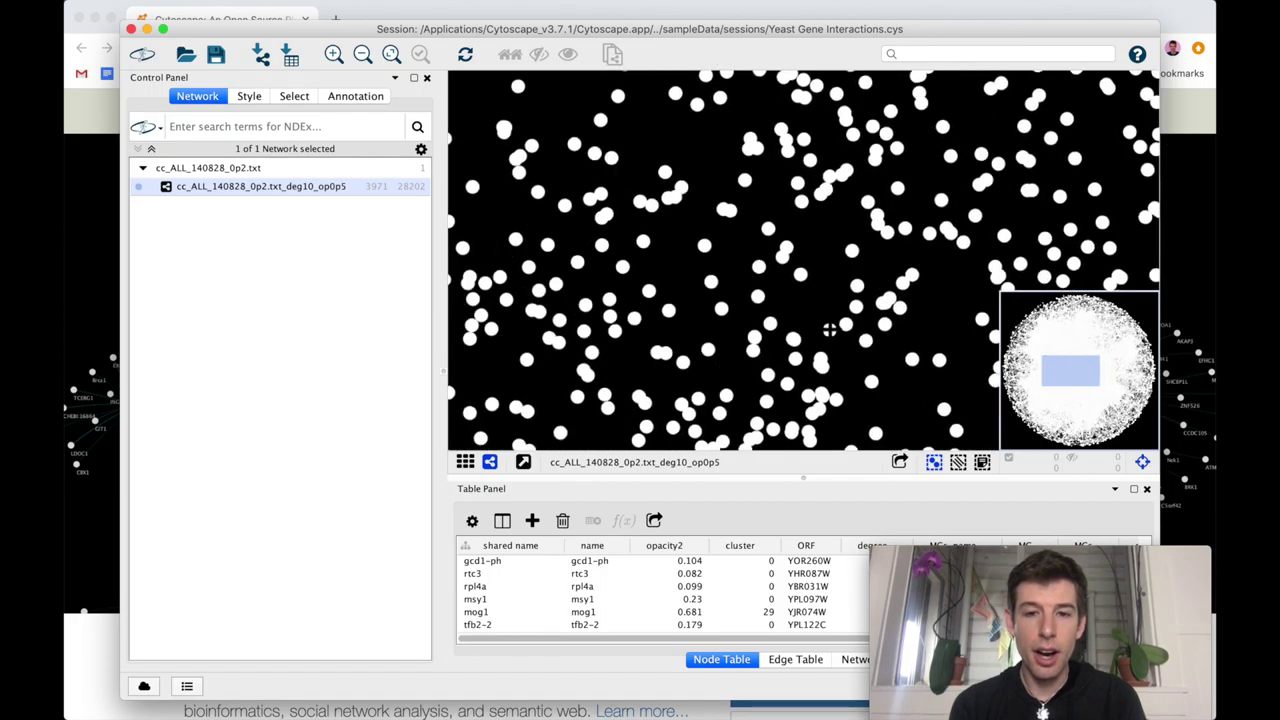
scroll(755, 305, "up", 3)
left_click(750, 298)
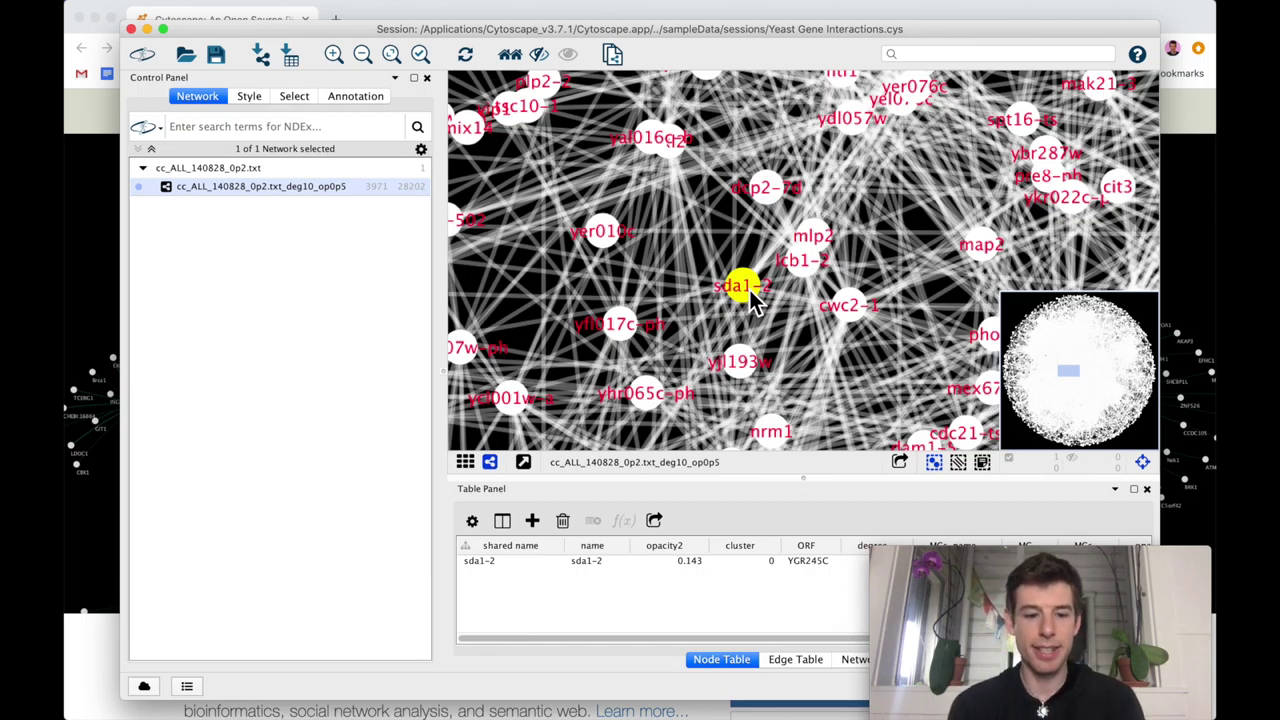
scroll(752, 300, "down", 5)
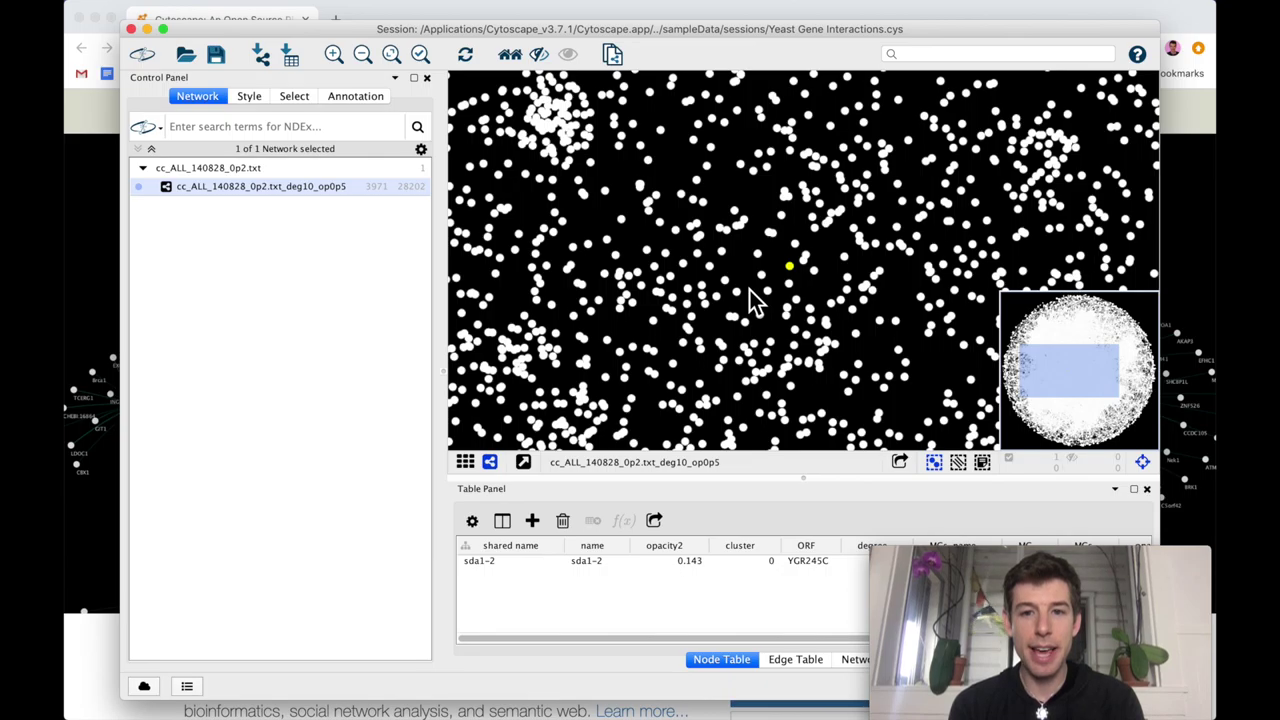
scroll(752, 300, "down", 3)
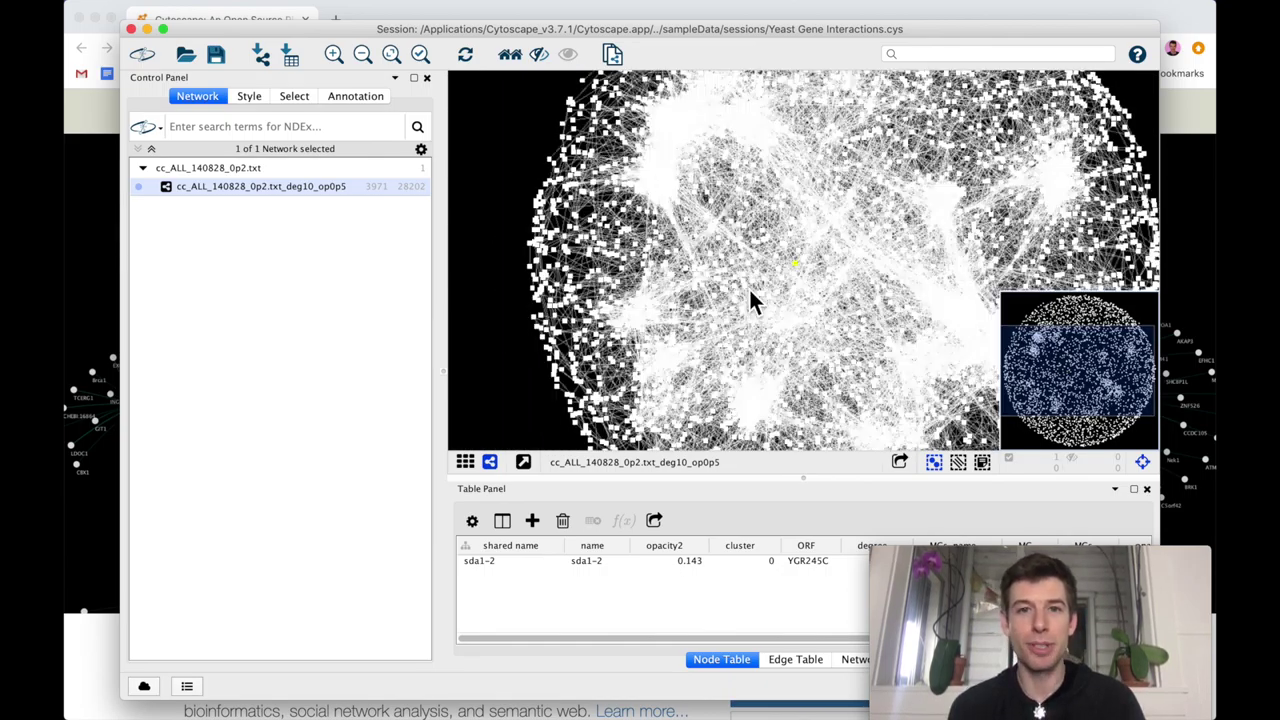
- Hide Cytoscape and scroll the cytoscape.org homepage down to Featured Video Demos
key("super+h")
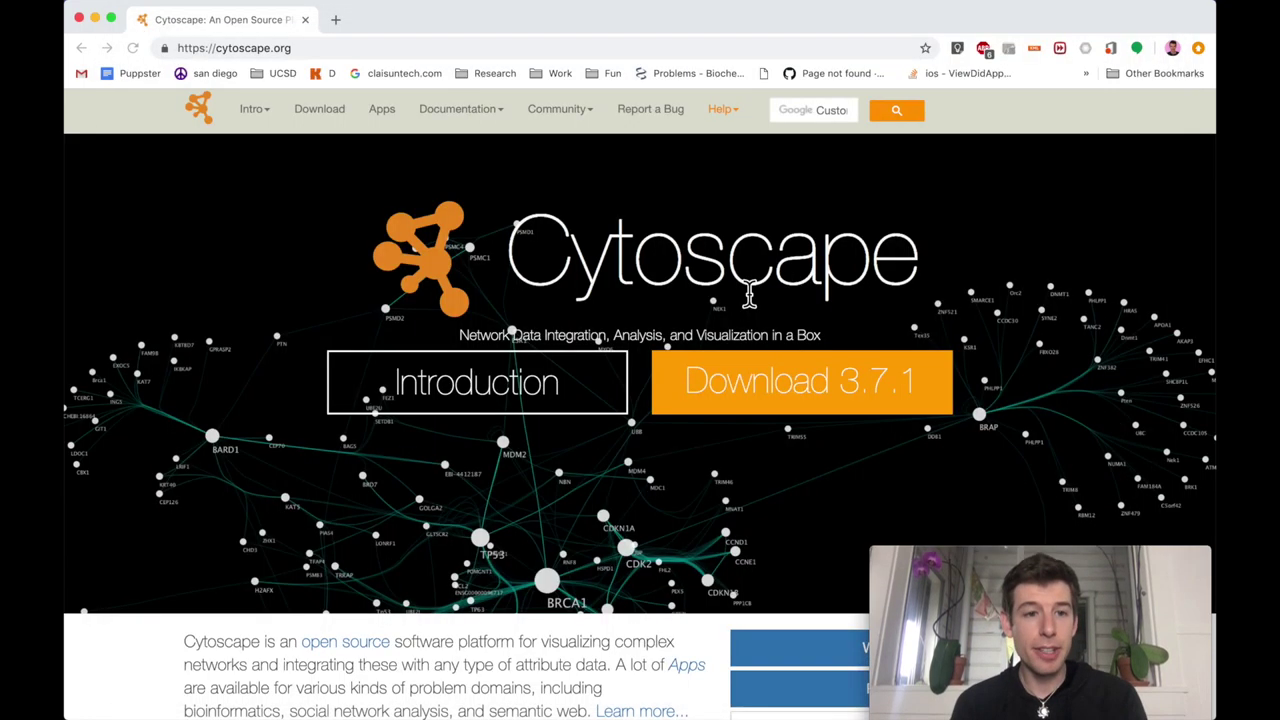
scroll(742, 468, "down", 10)
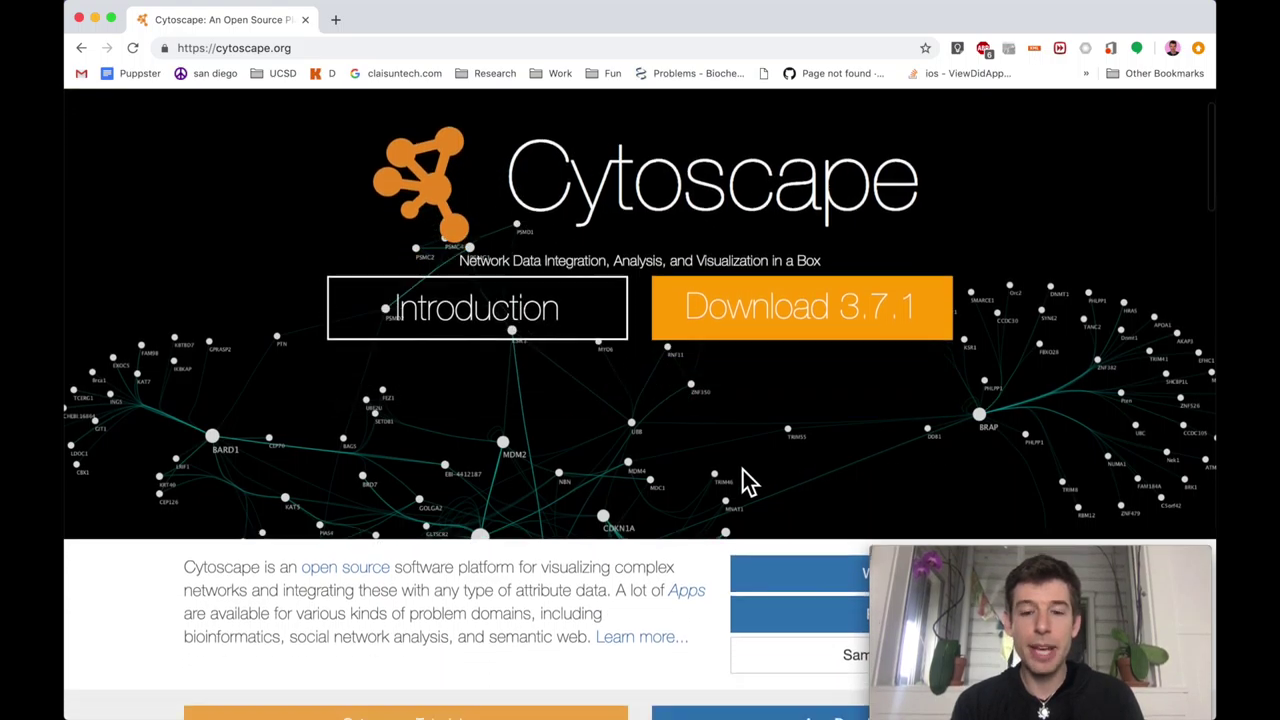
scroll(742, 480, "down", 11)
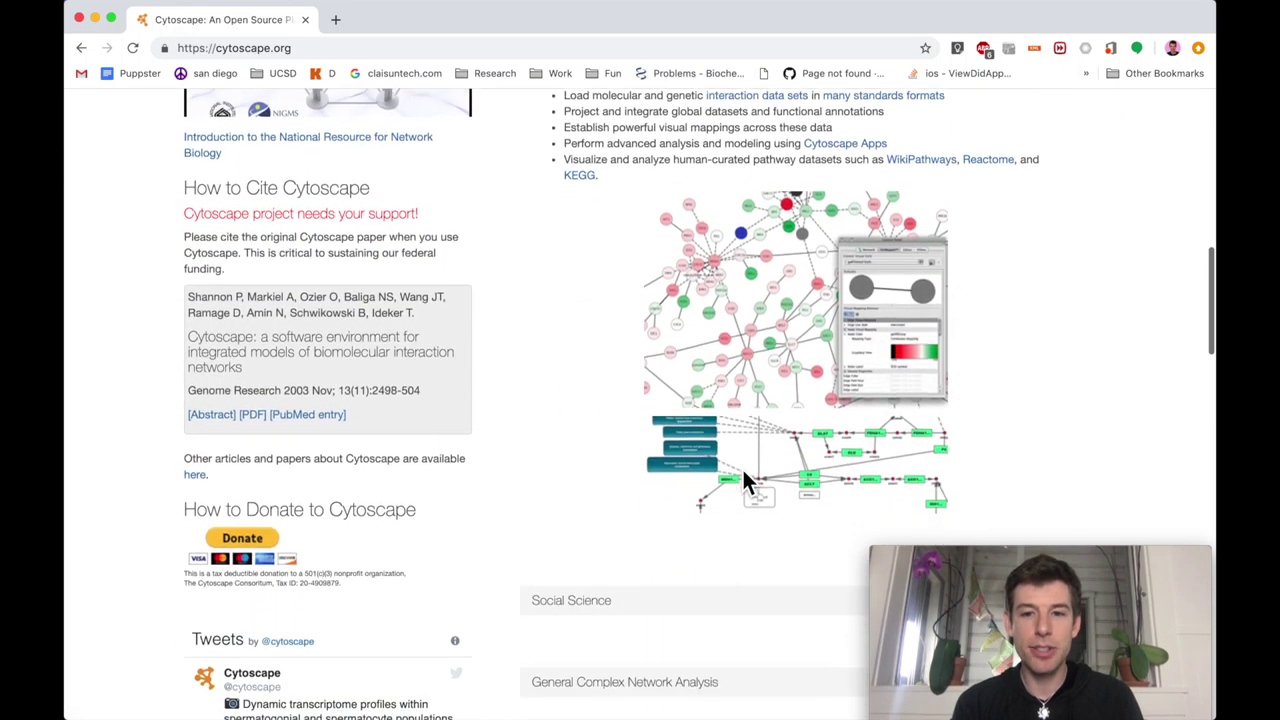
scroll(743, 472, "down", 2)
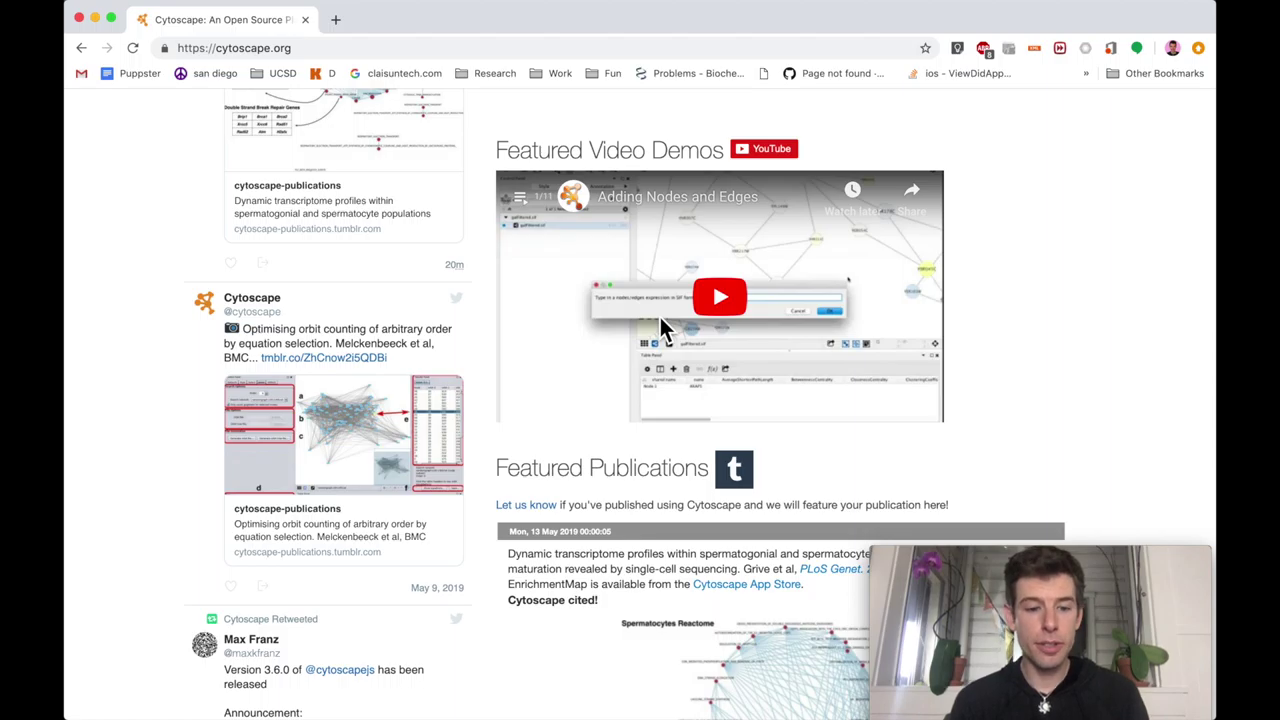
- Switch to the Jupyter home file list, check the New menu's options, and open the Apps folder
key("super+grave")
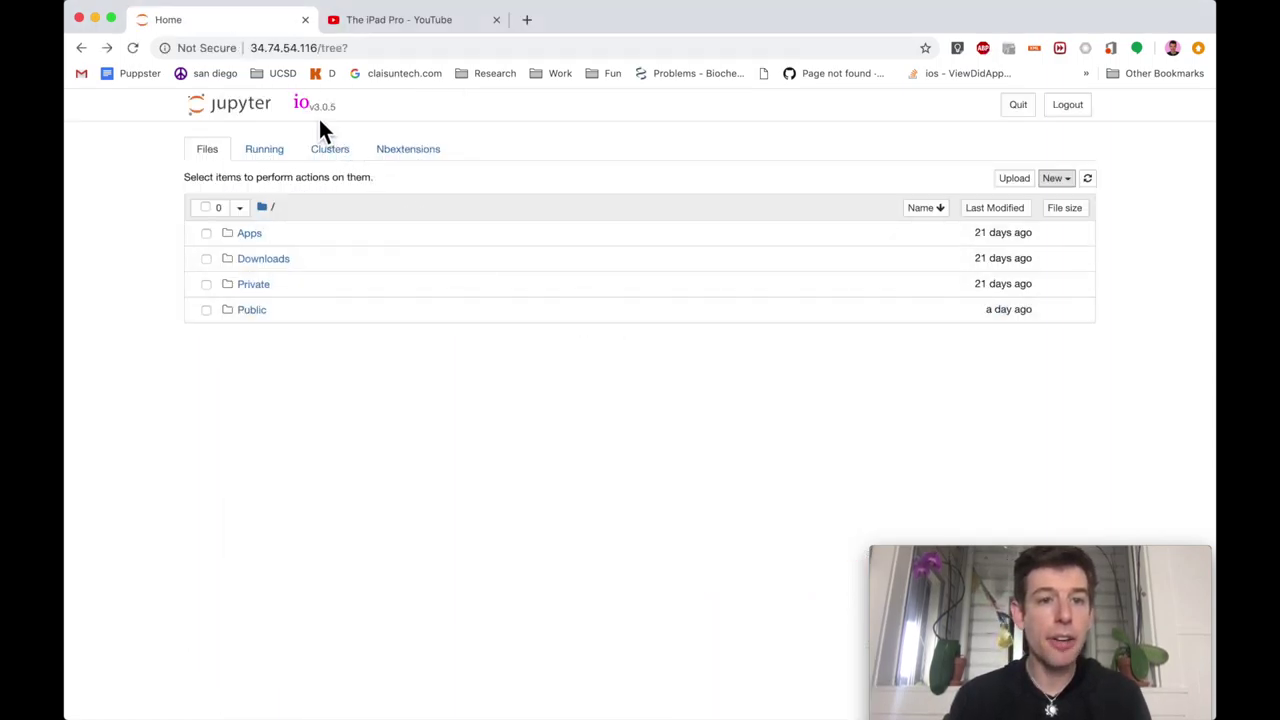
scroll(318, 115, "up", 10)
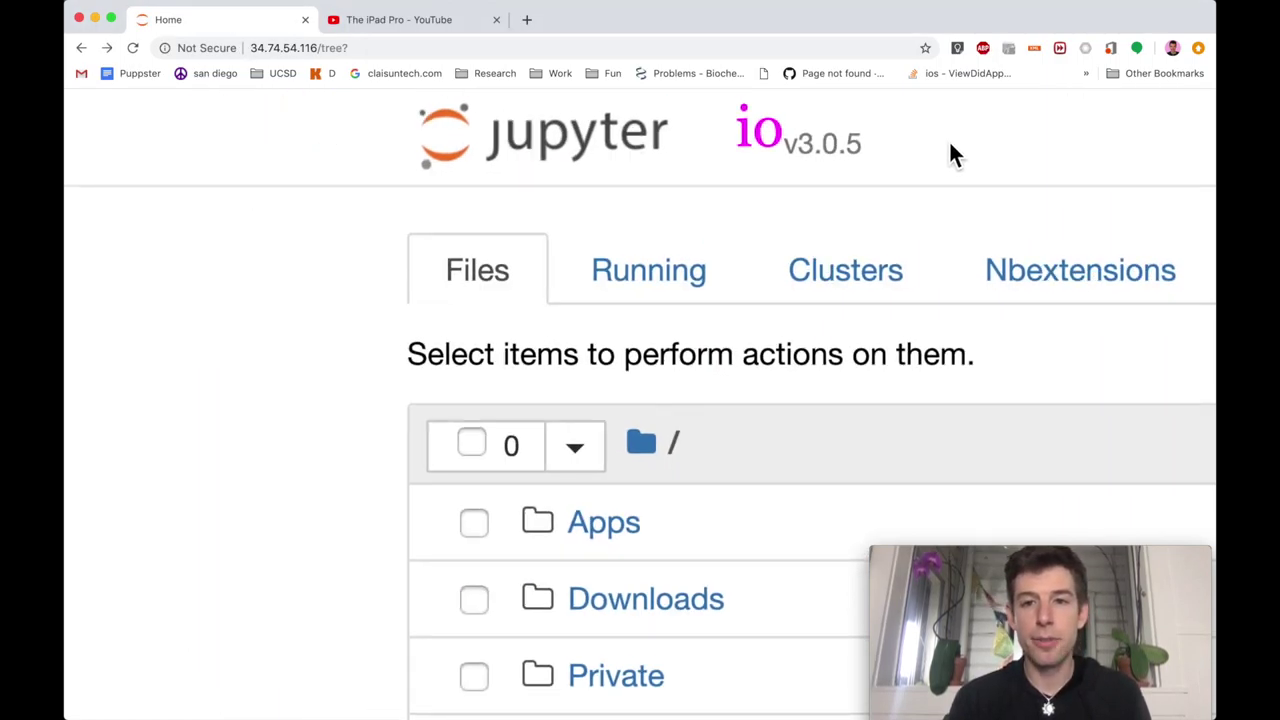
scroll(950, 143, "down", 10)
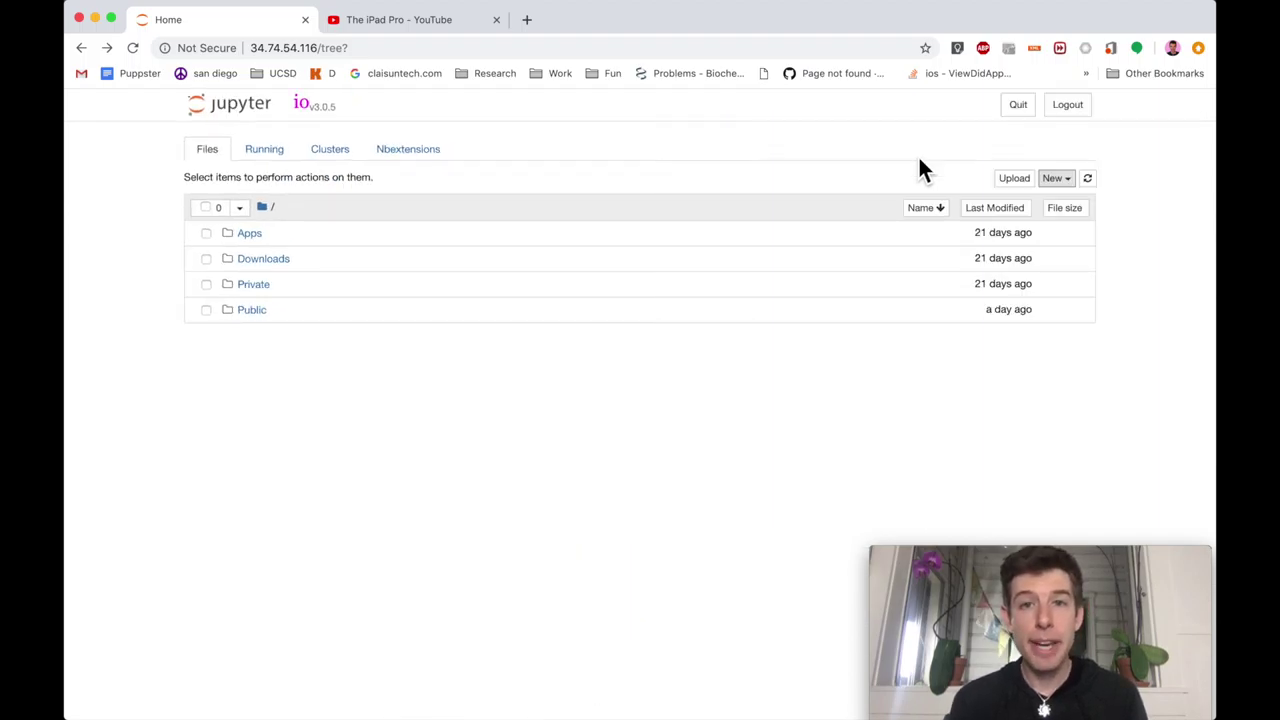
left_click(1066, 183)
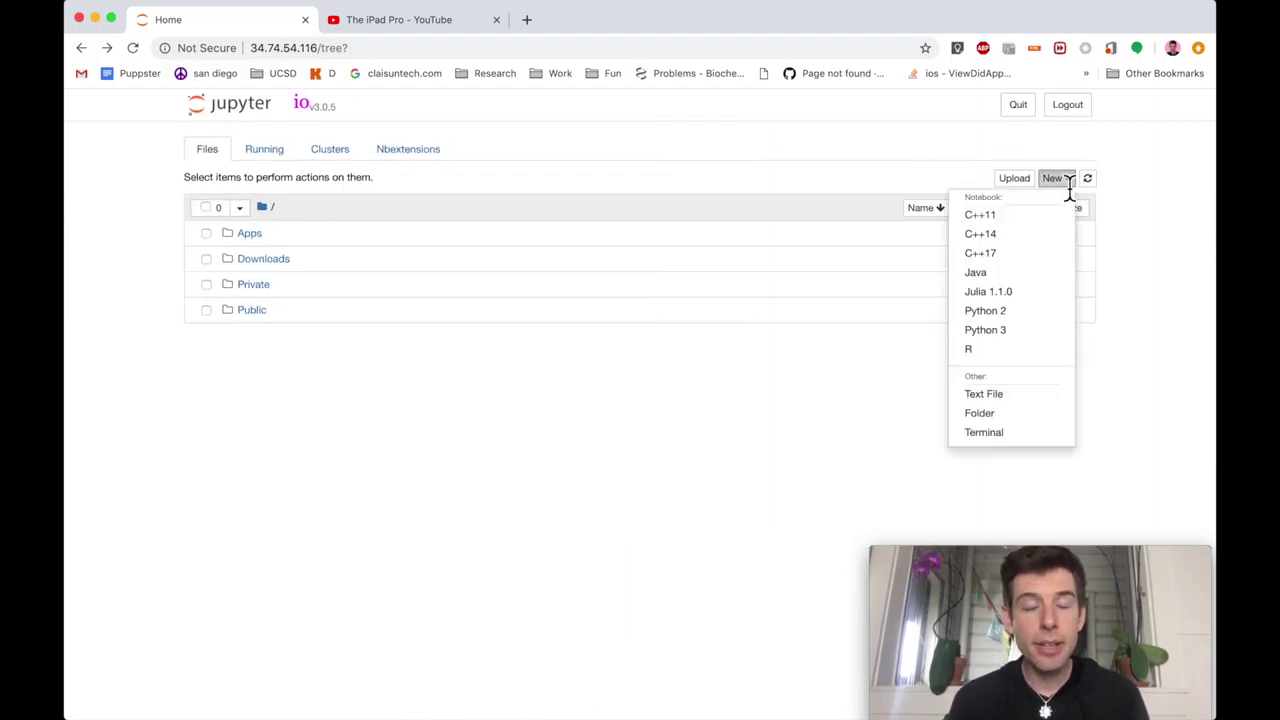
left_click(878, 152)
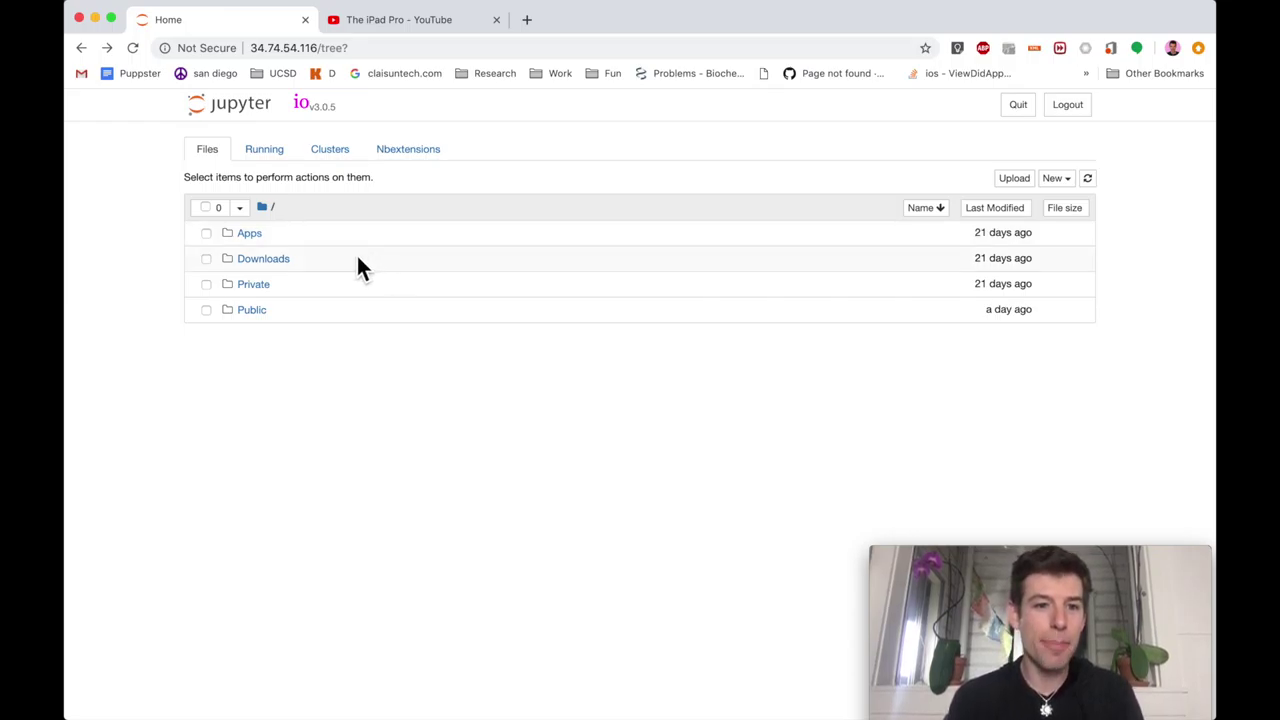
left_click(252, 234)
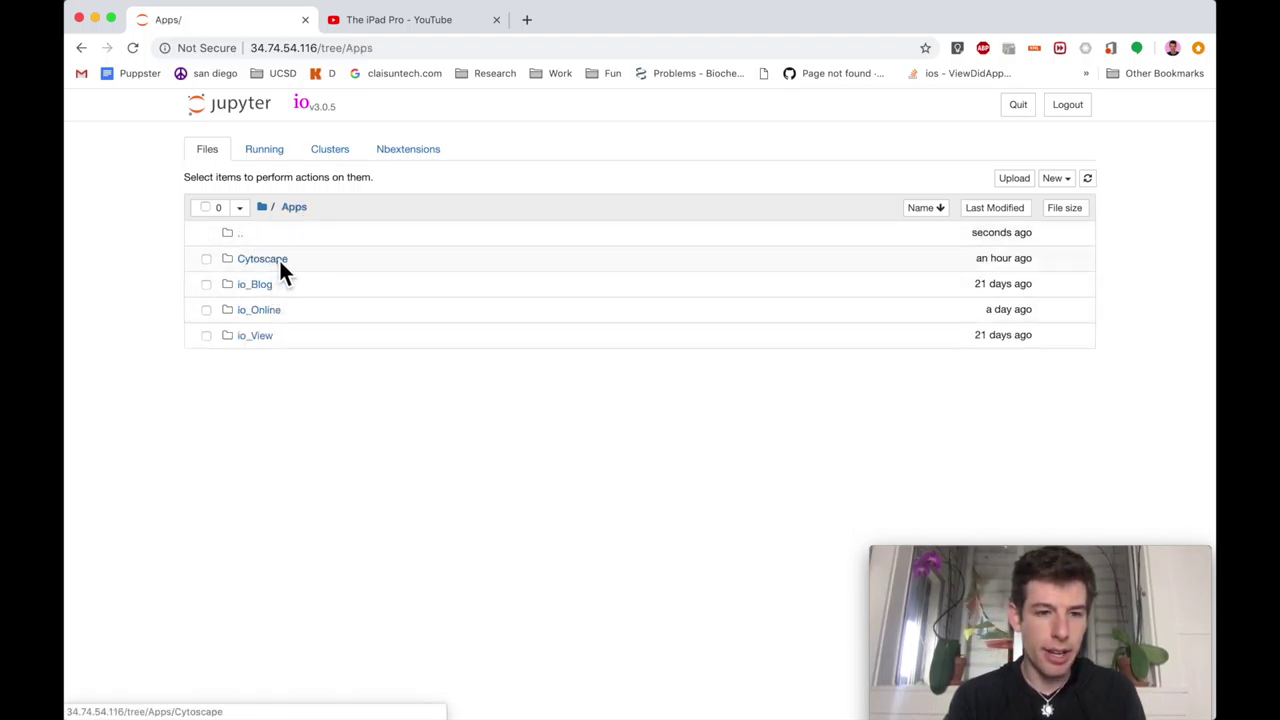
- Open Welcome to Cytoscape!.ipynb from Apps/Cytoscape, select the %run embed.ipynb cell, and show it as a web app
left_click(279, 258)
left_click(286, 293)
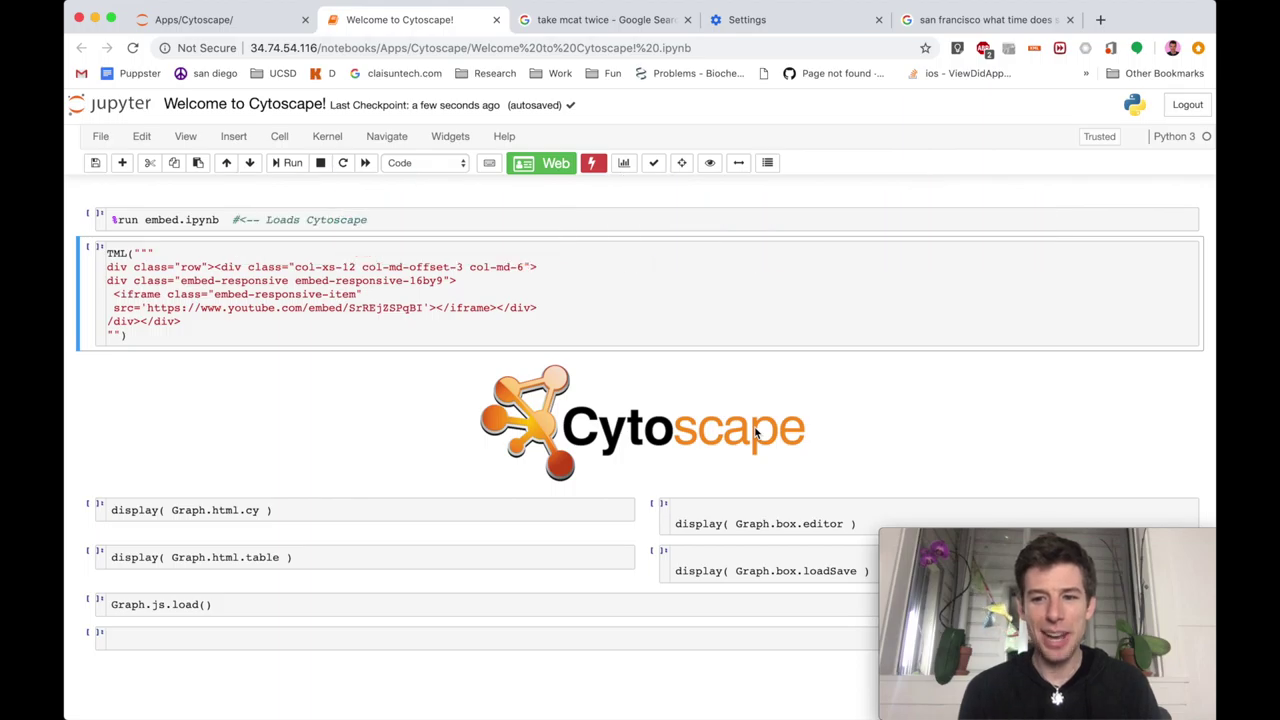
left_click(588, 303)
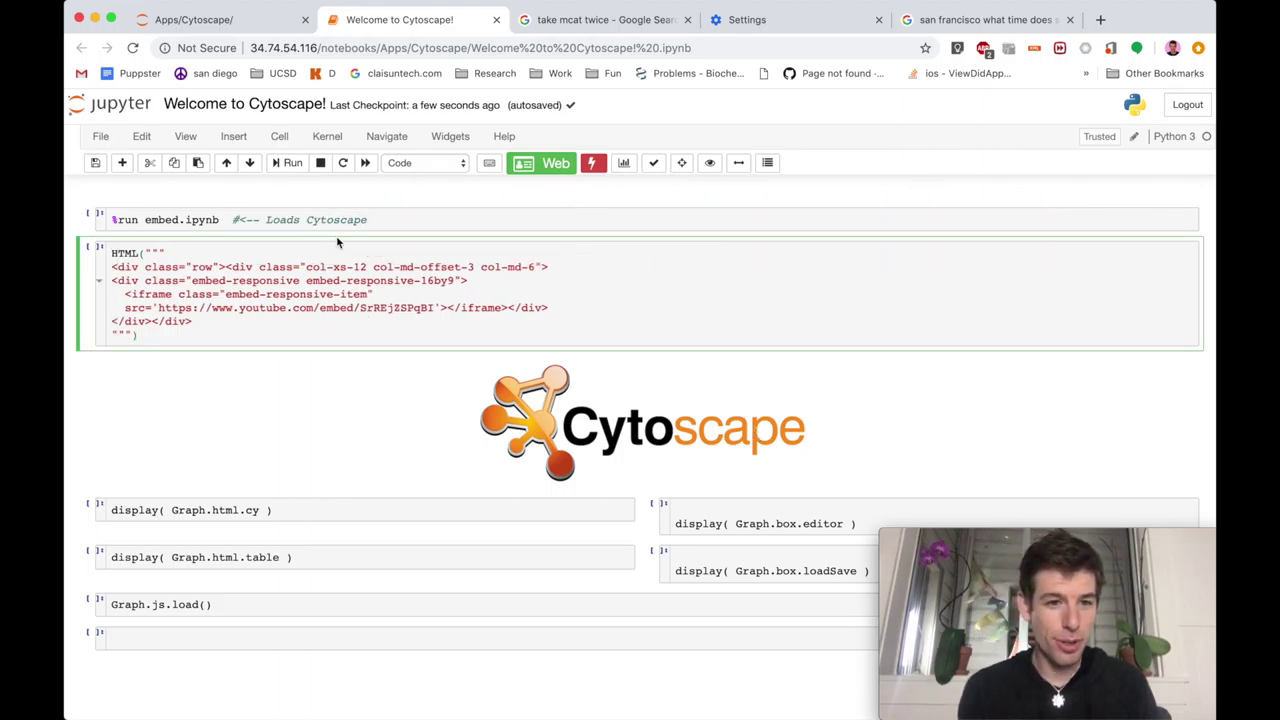
left_click(373, 219)
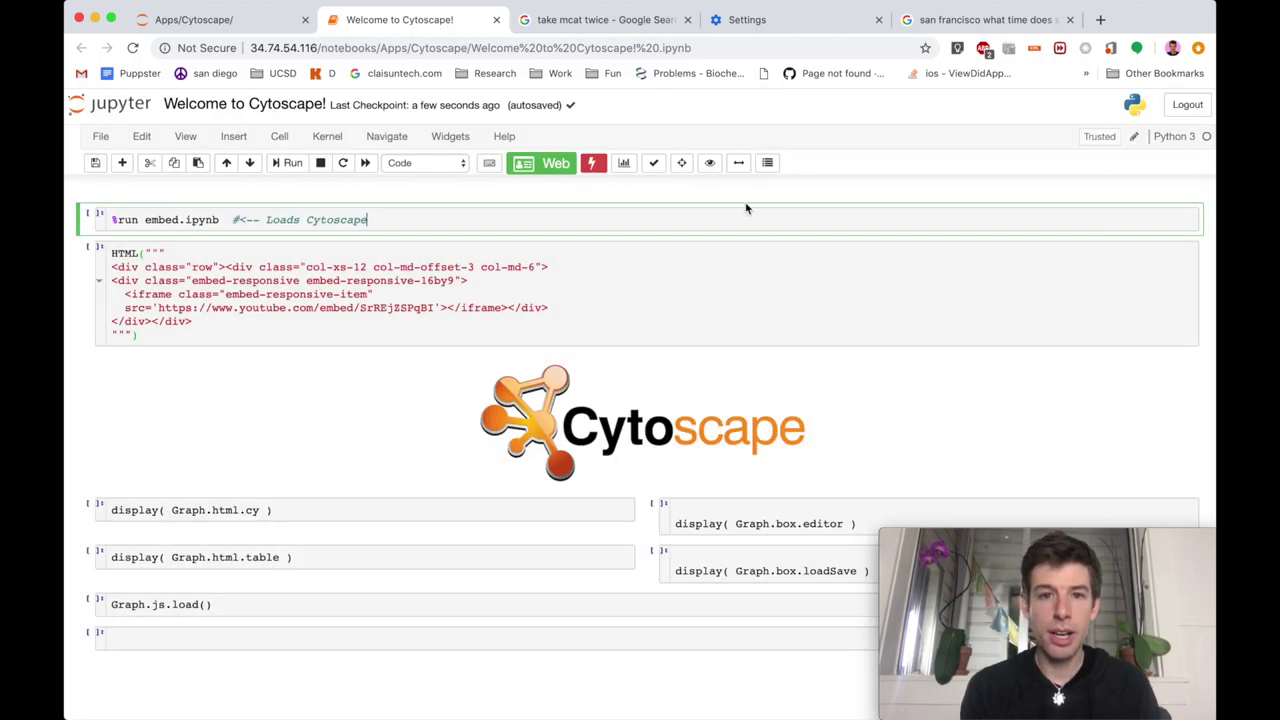
left_click(555, 168)
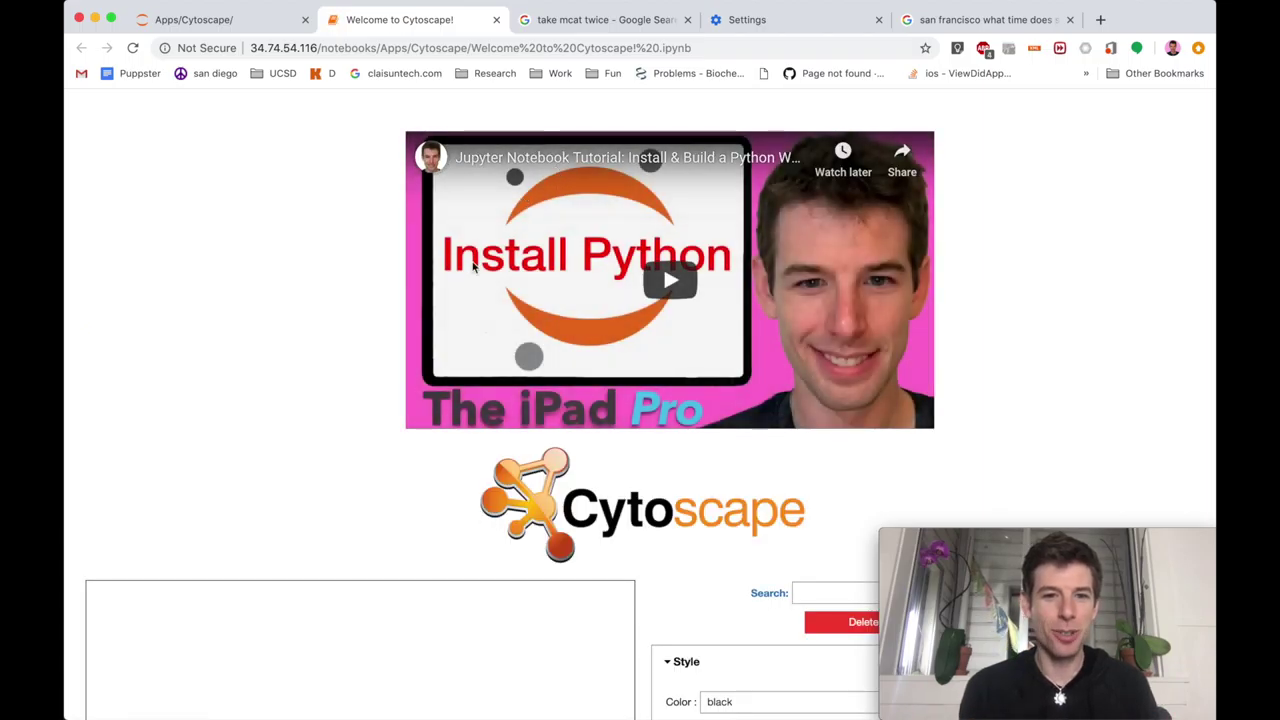
- Scroll to the graph canvas and add a node, giving two grey nodes side by side
scroll(810, 483, "down", 5)
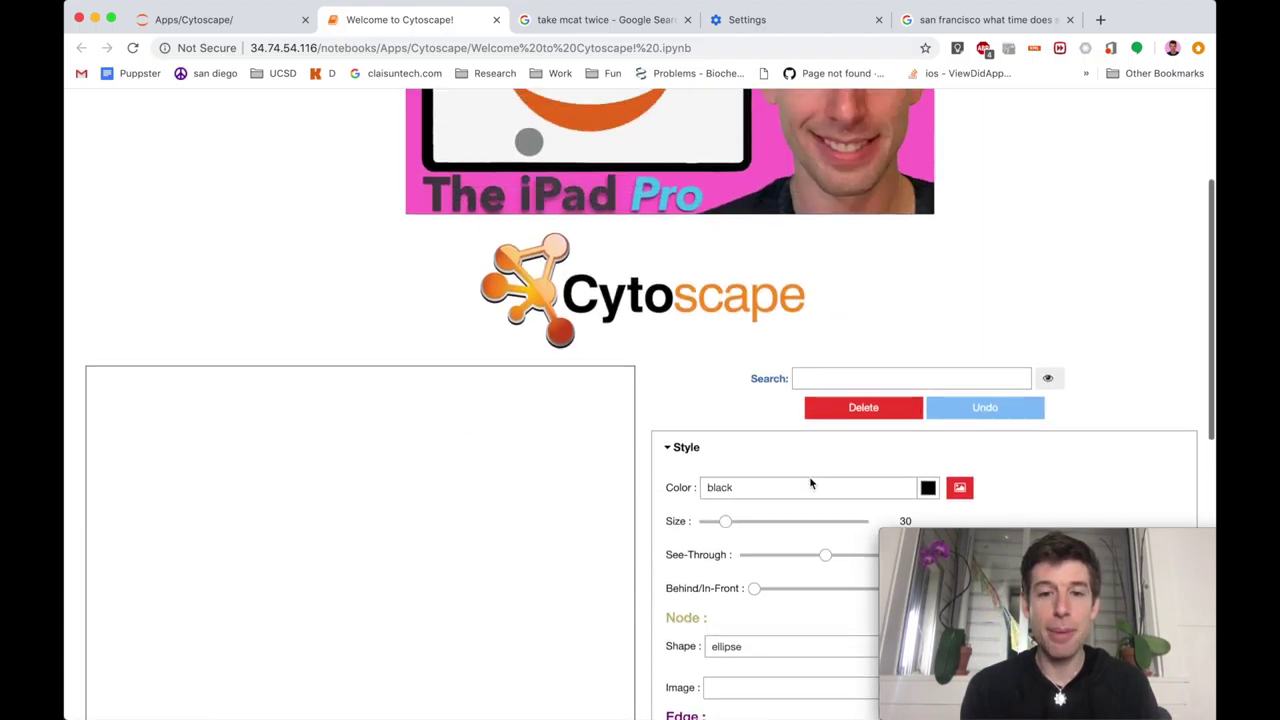
scroll(810, 483, "up", 4)
scroll(810, 483, "up", 1)
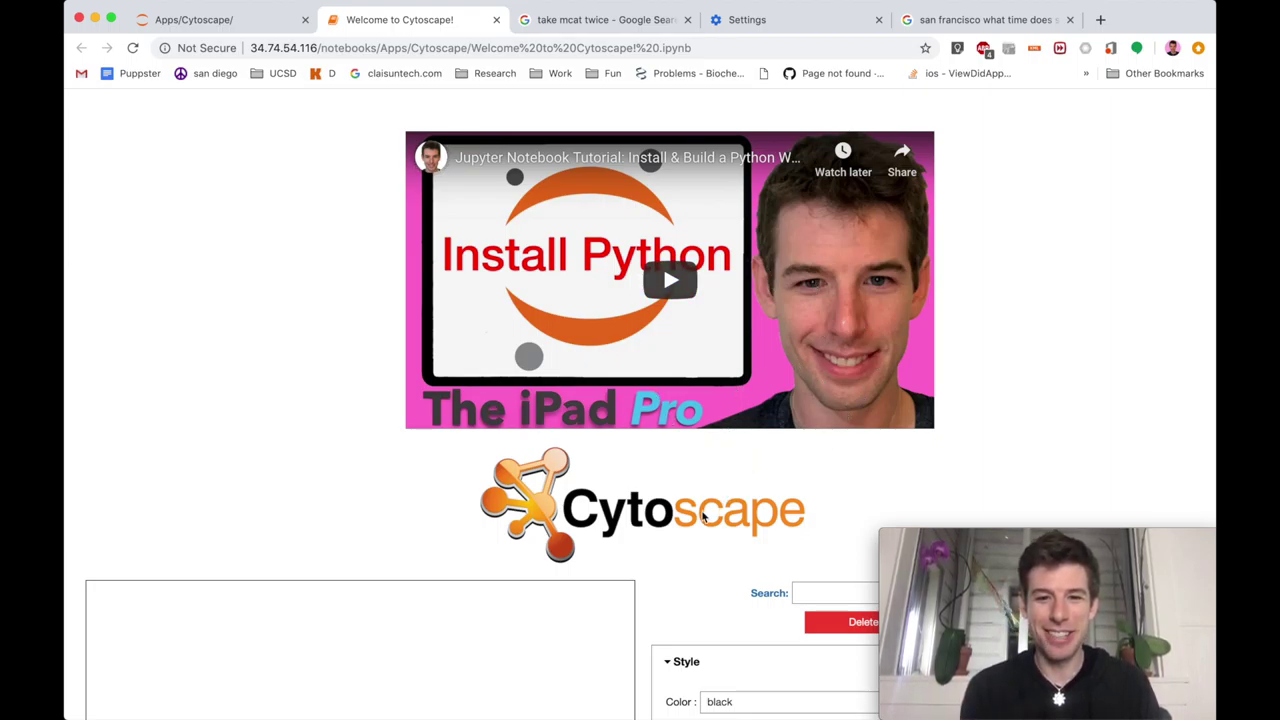
scroll(749, 463, "down", 2)
scroll(702, 517, "down", 9)
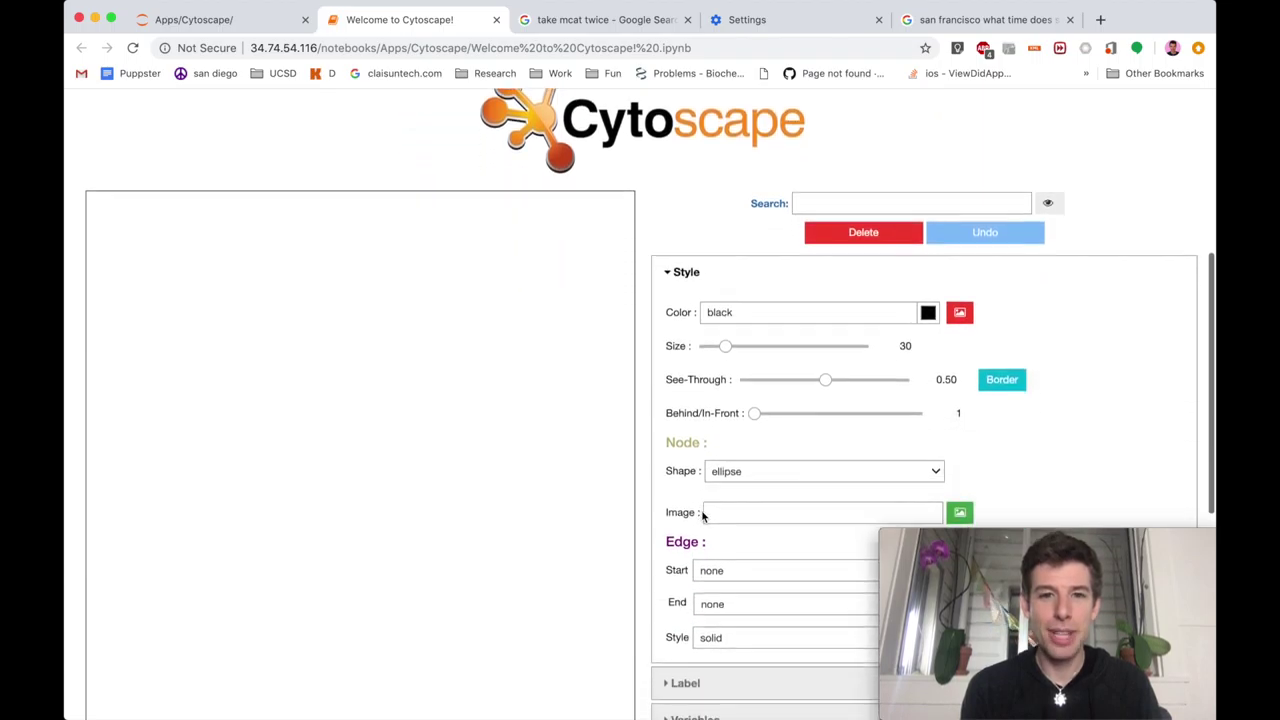
left_click(272, 357)
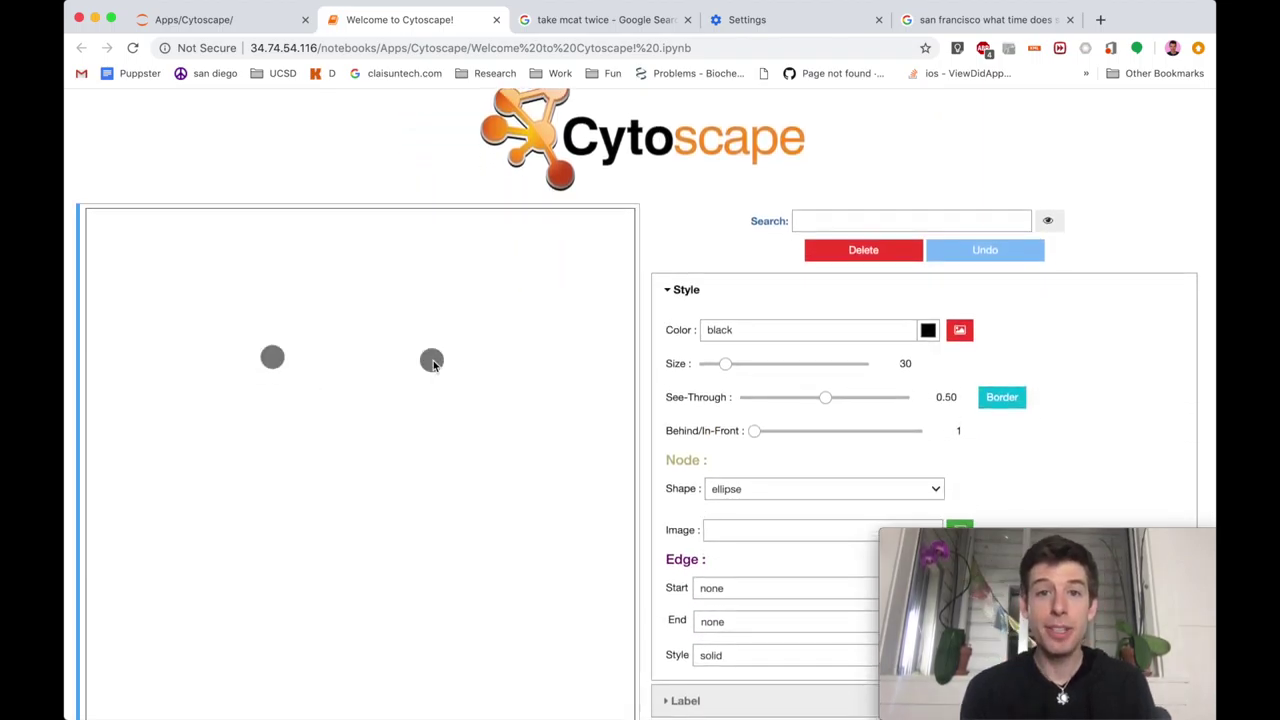
scroll(700, 398, "down", 3)
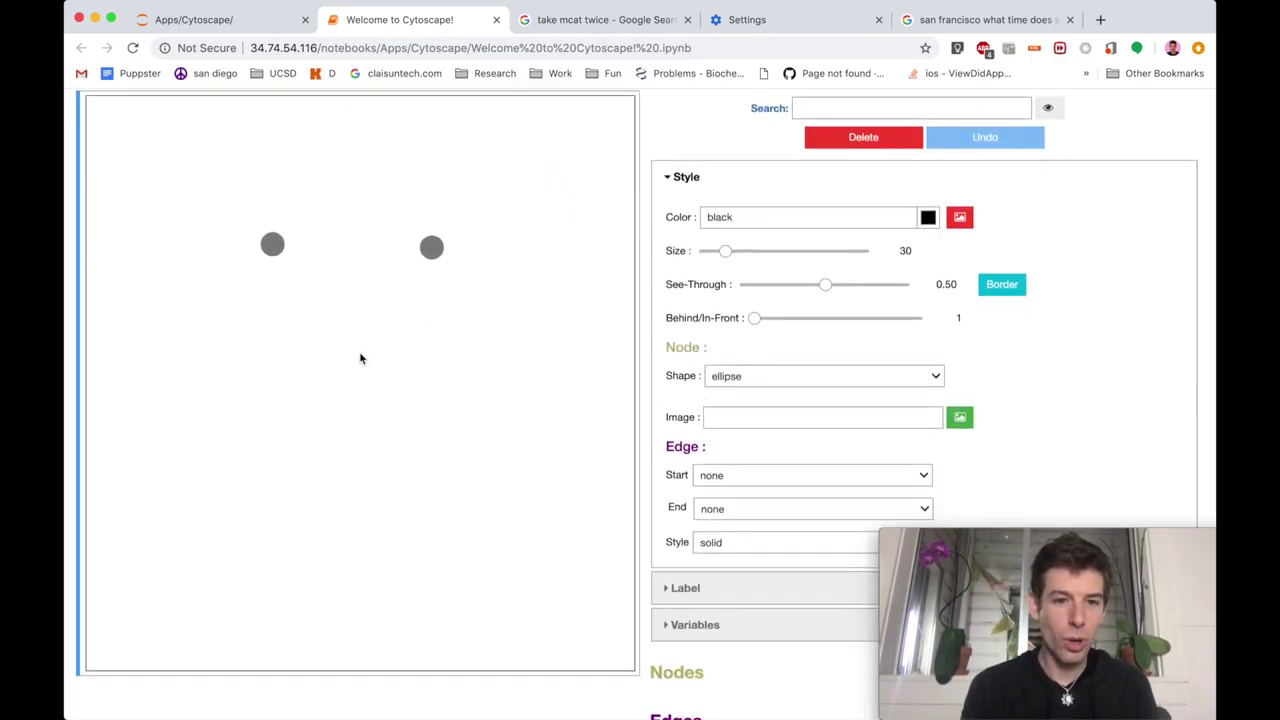
- Add fourth and fifth nodes, link them into a two-edge chain, and nudge nodes into place
left_click(489, 386)
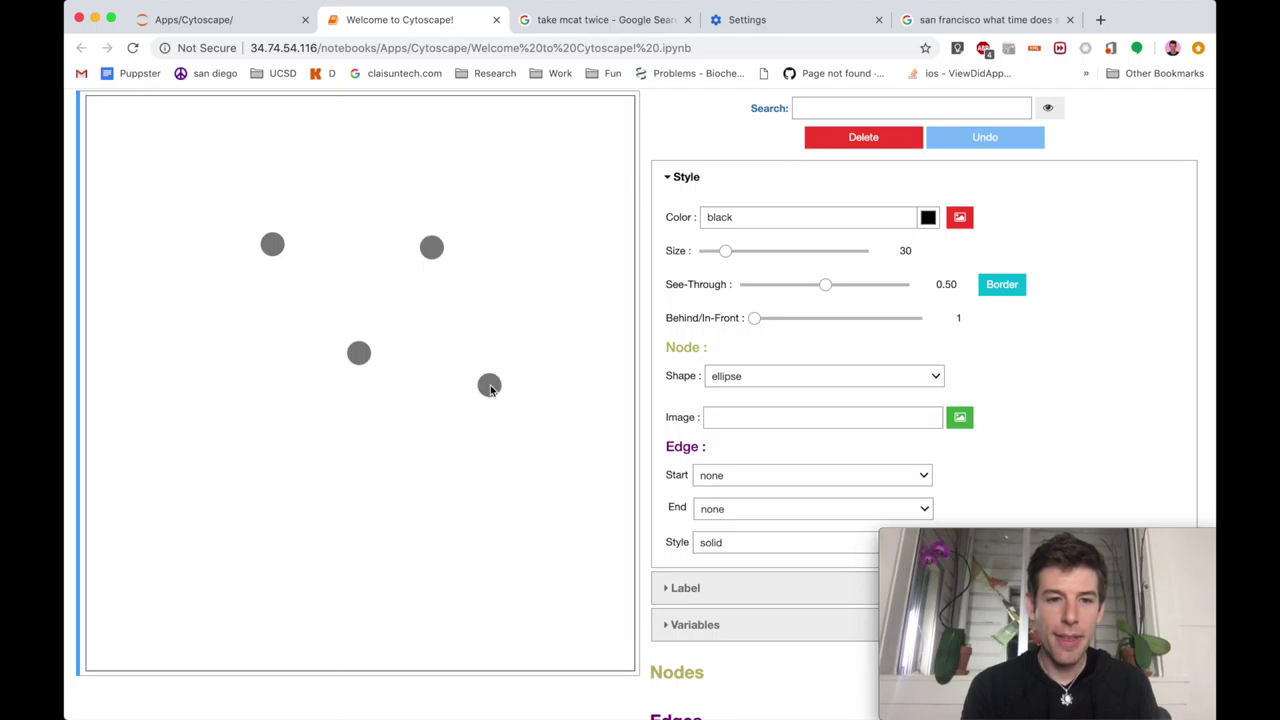
left_click(361, 353)
left_click(487, 386)
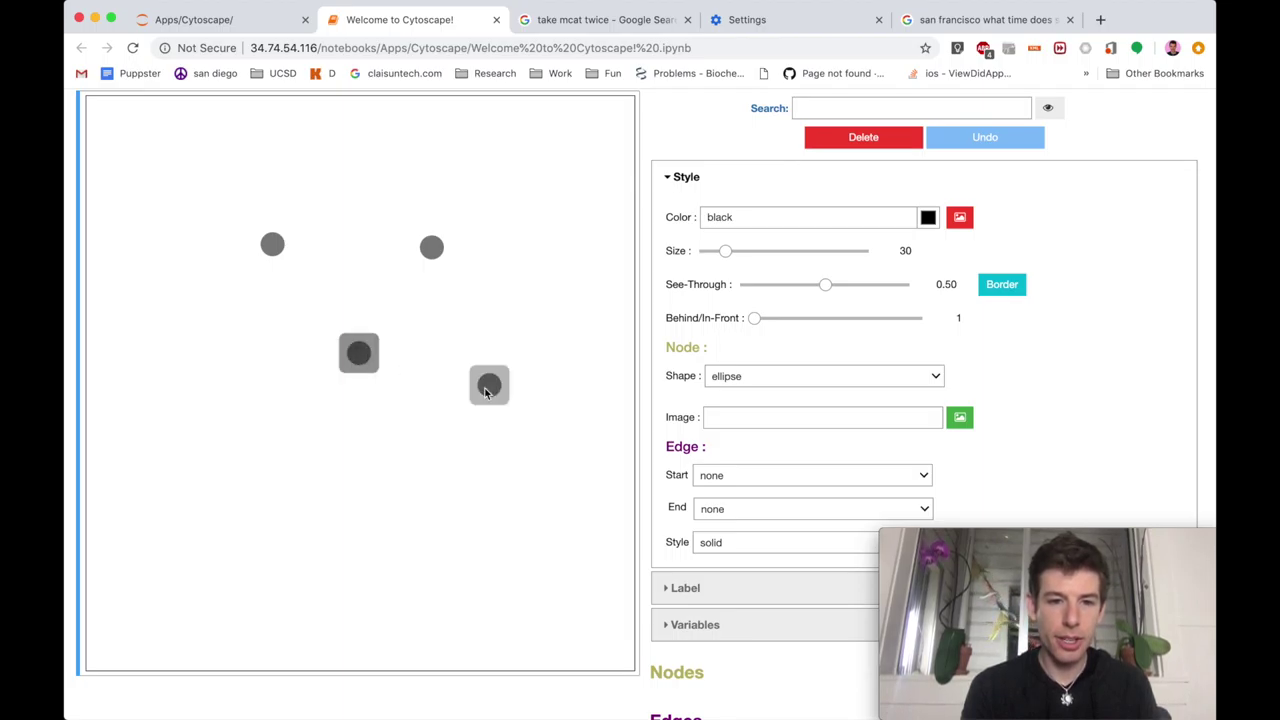
left_click(360, 443)
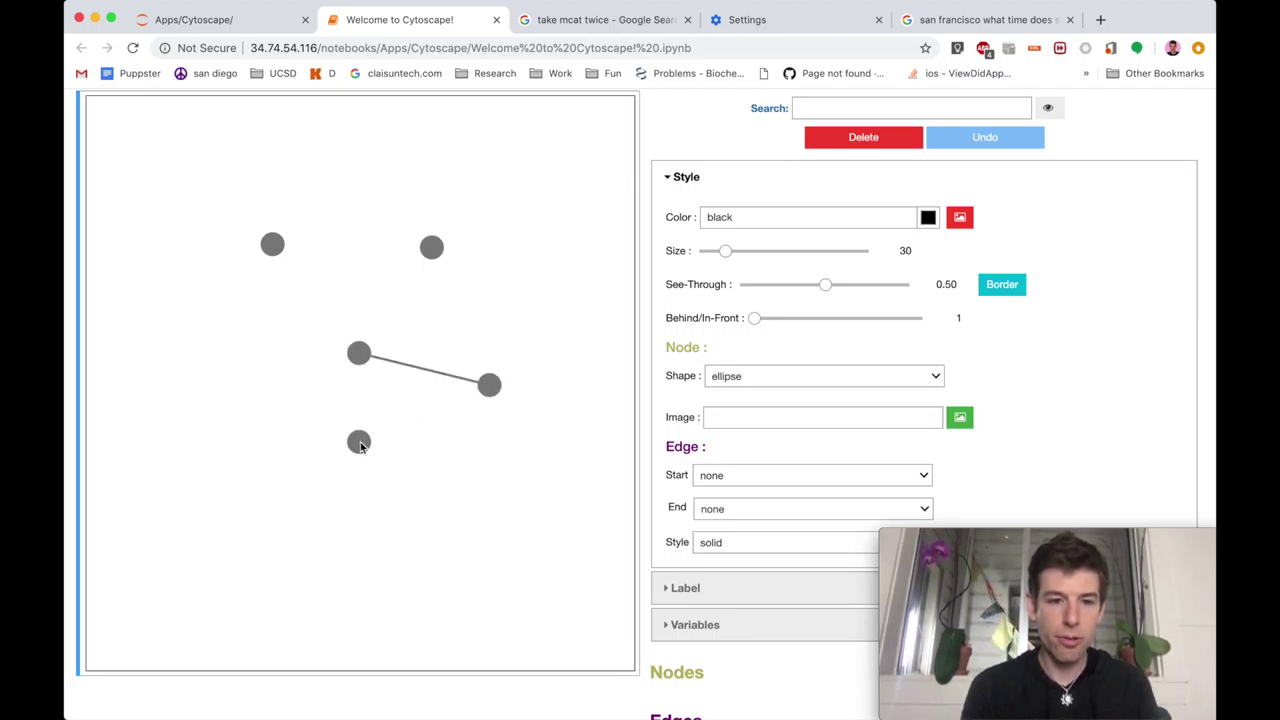
left_click(493, 384)
left_click(359, 443)
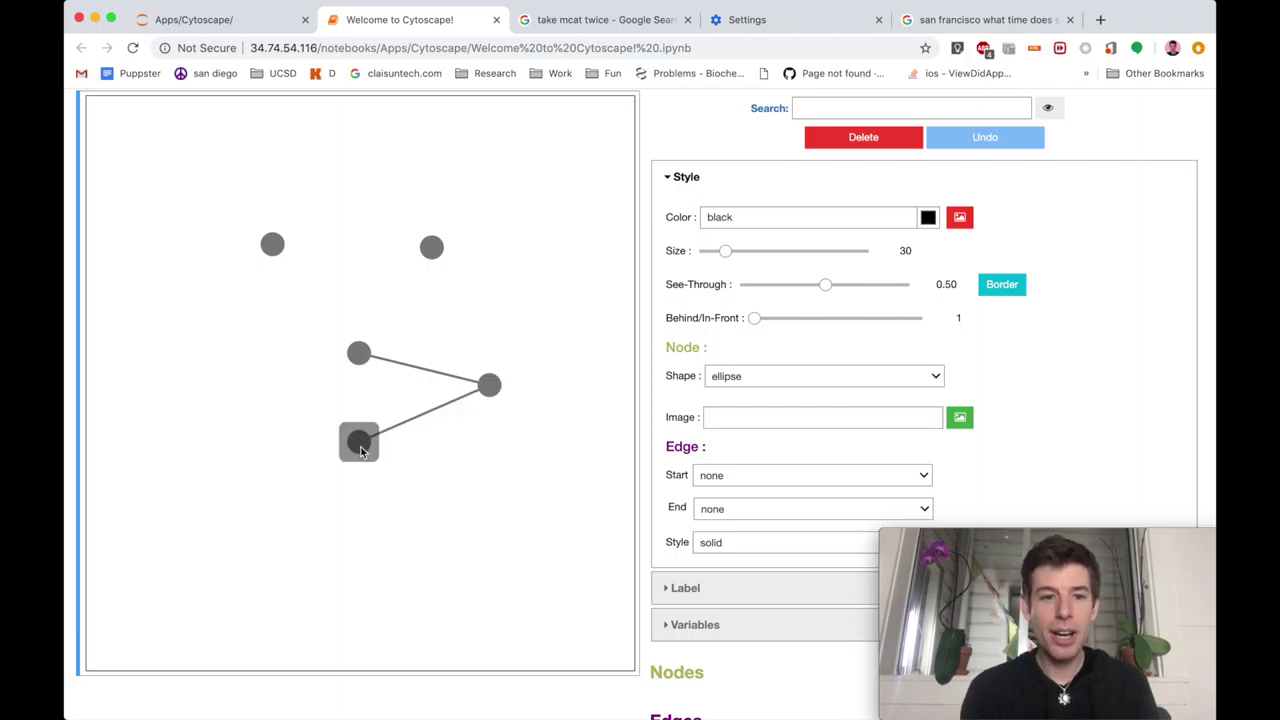
left_click_drag(361, 449, 371, 435)
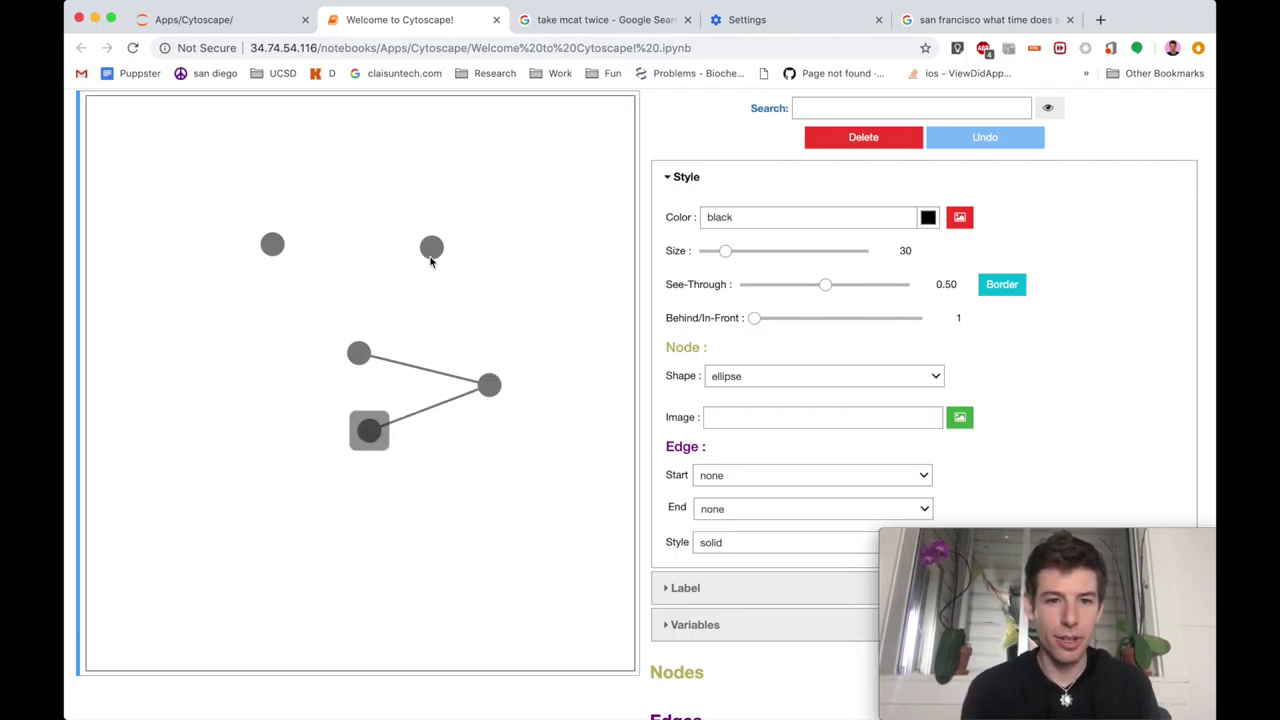
left_click_drag(431, 255, 465, 245)
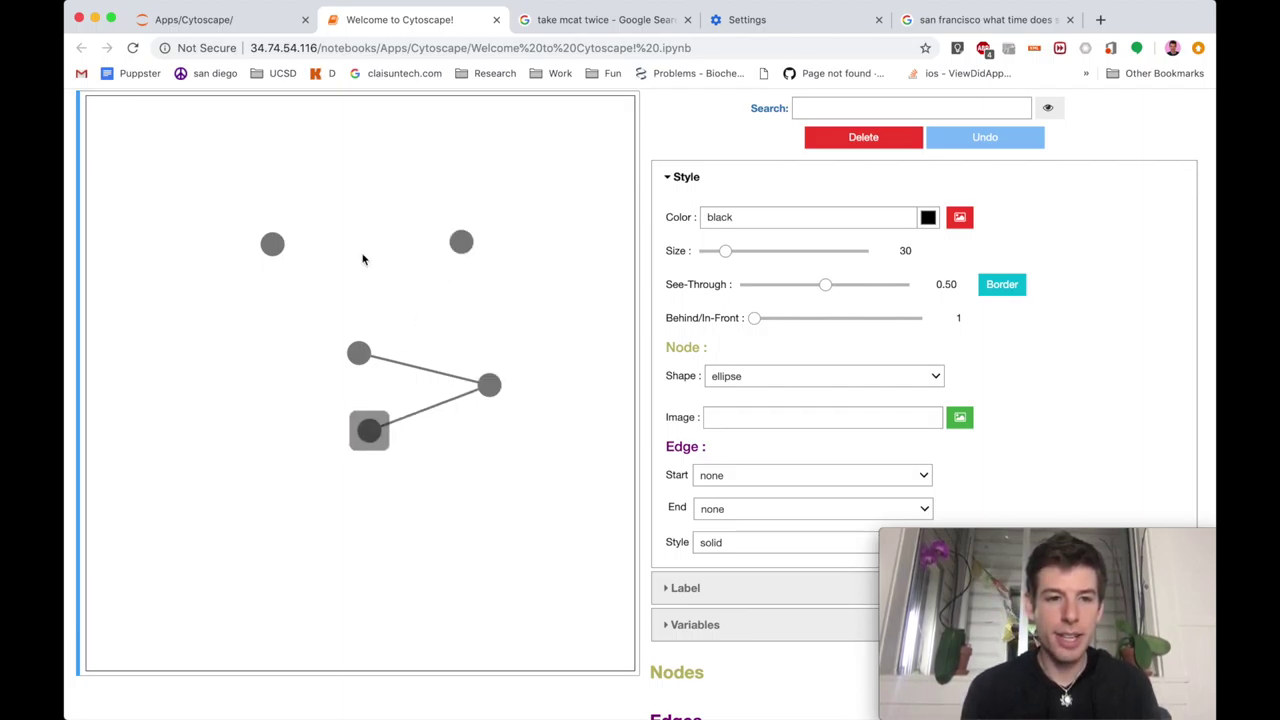
- Add a top node, delete it, undo, delete it again, then box-select the two top nodes
left_click(262, 249)
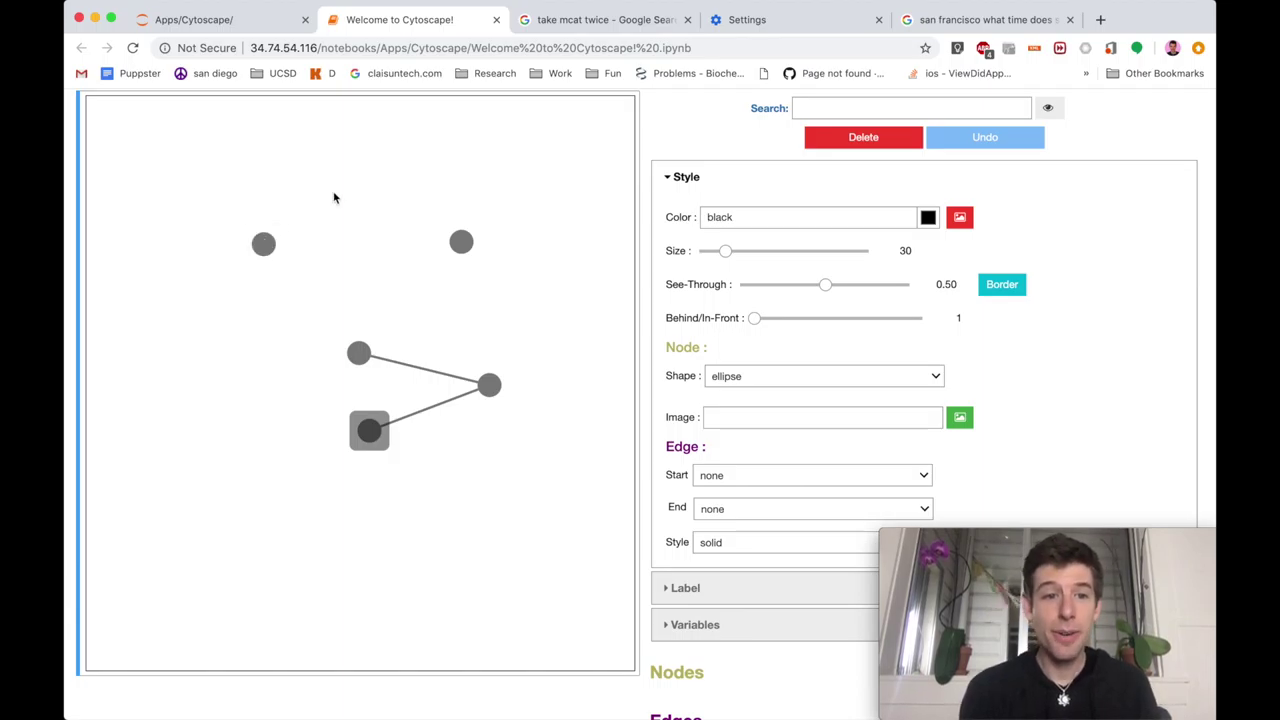
left_click(423, 163)
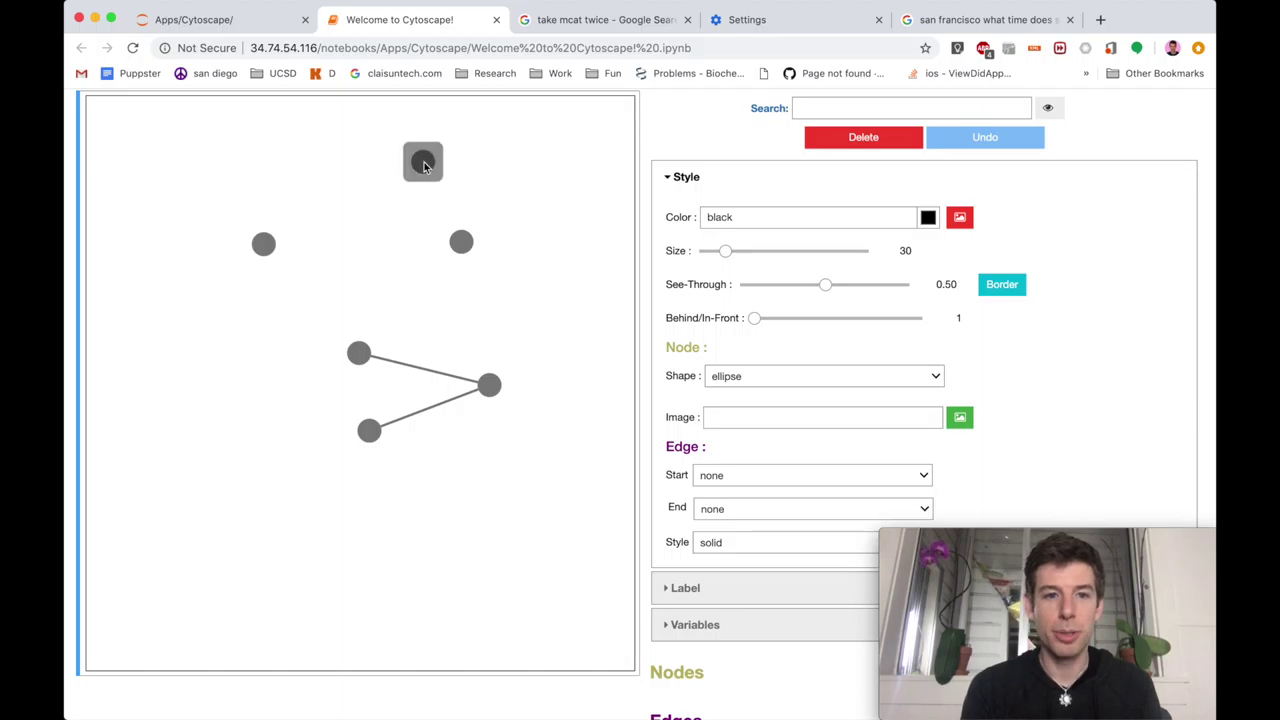
left_click(864, 137)
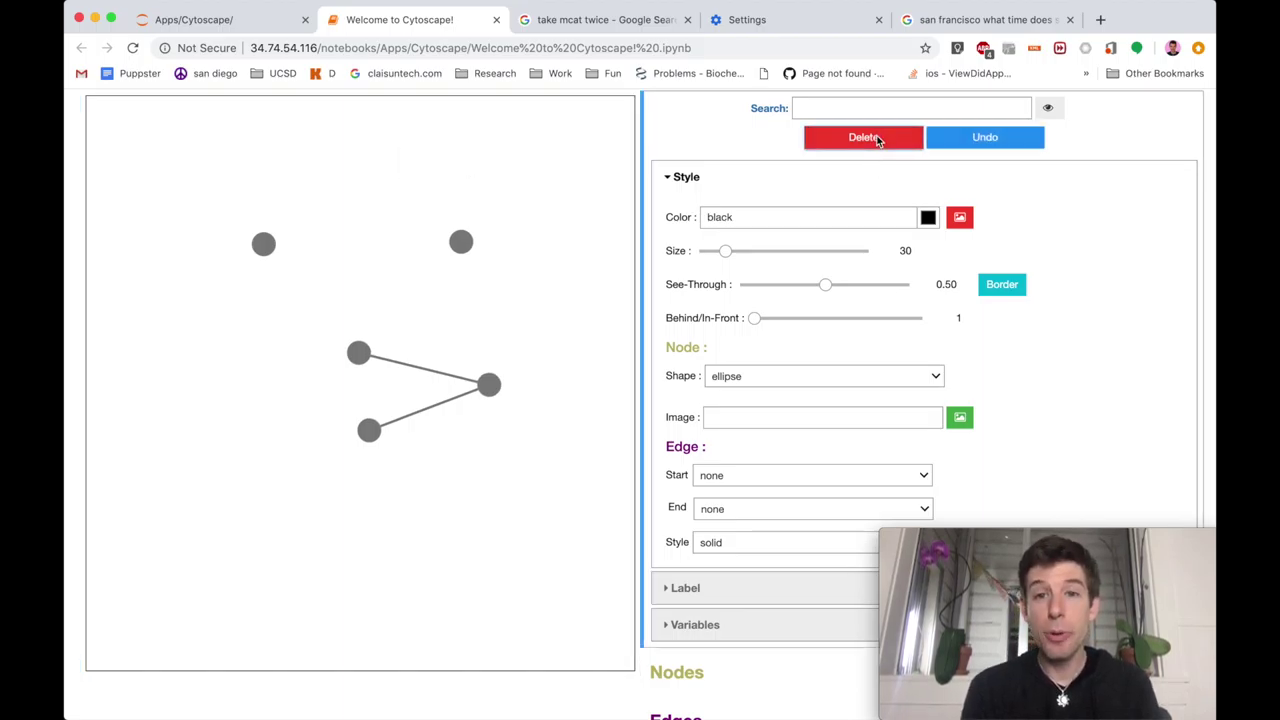
left_click(957, 142)
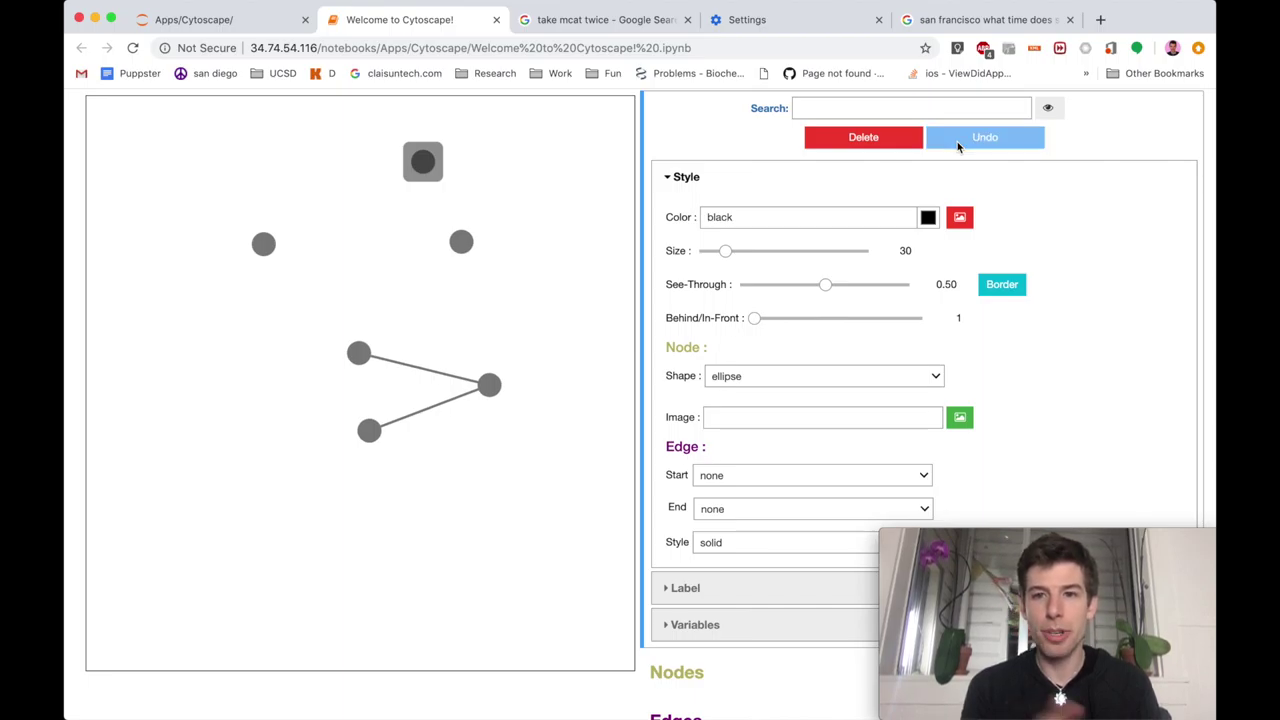
left_click(864, 137)
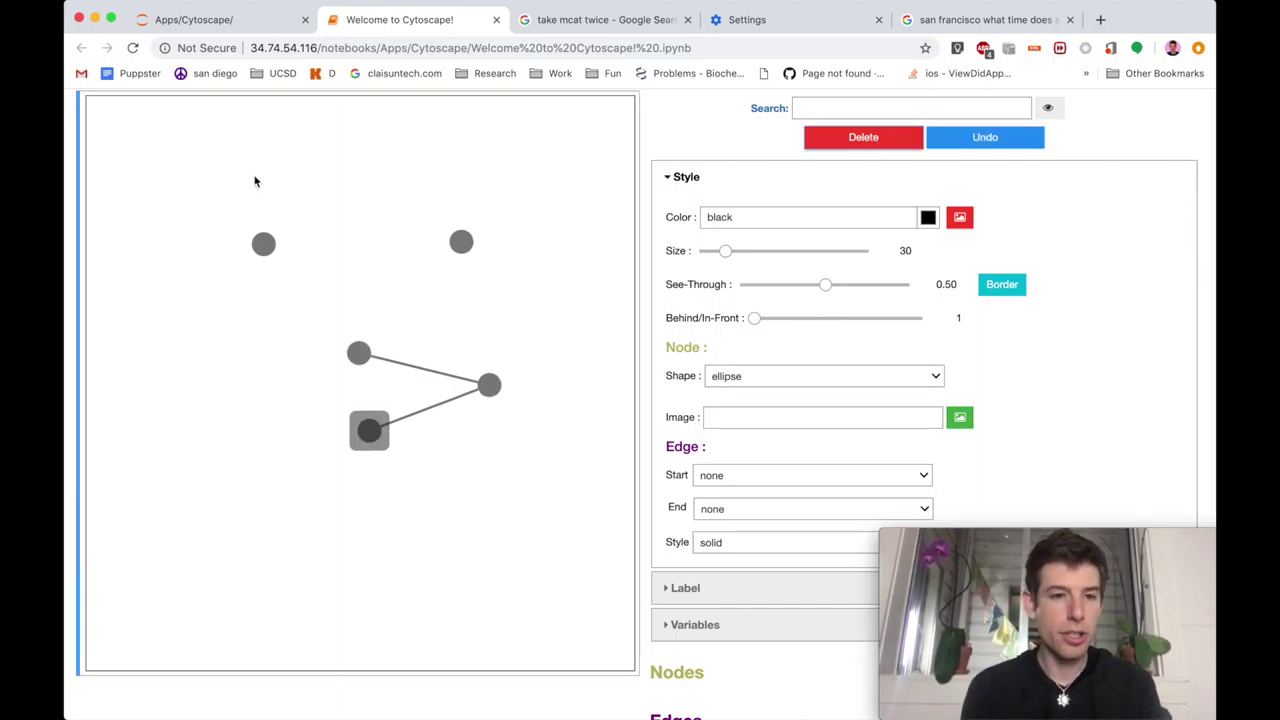
left_click_drag(224, 204, 528, 280)
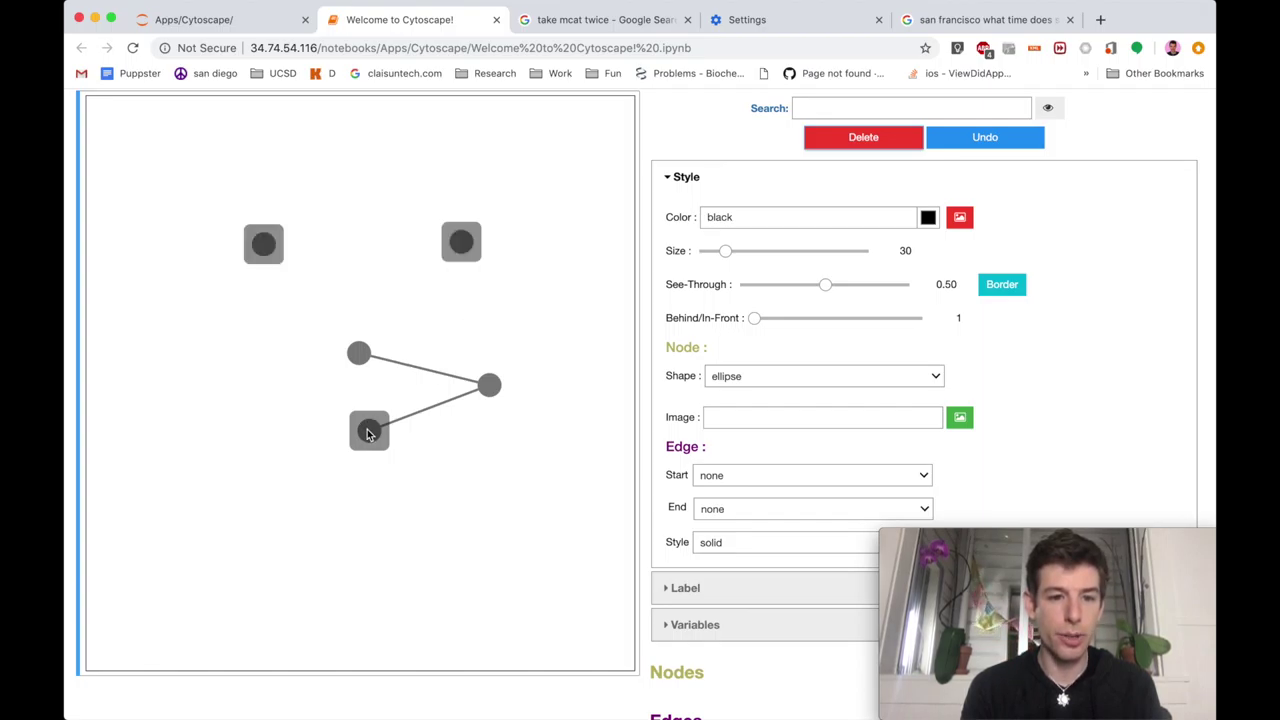
left_click(368, 430)
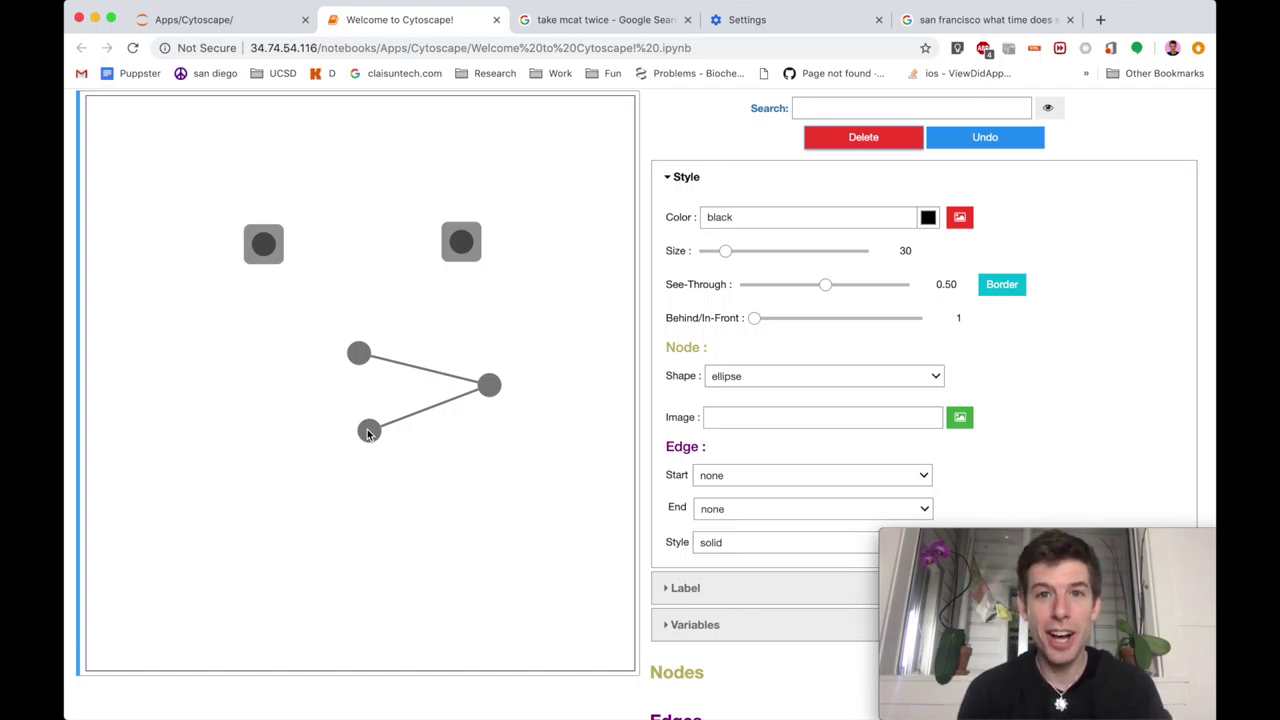
- Colour the two selected top nodes blue (#0017ff)
left_click(927, 220)
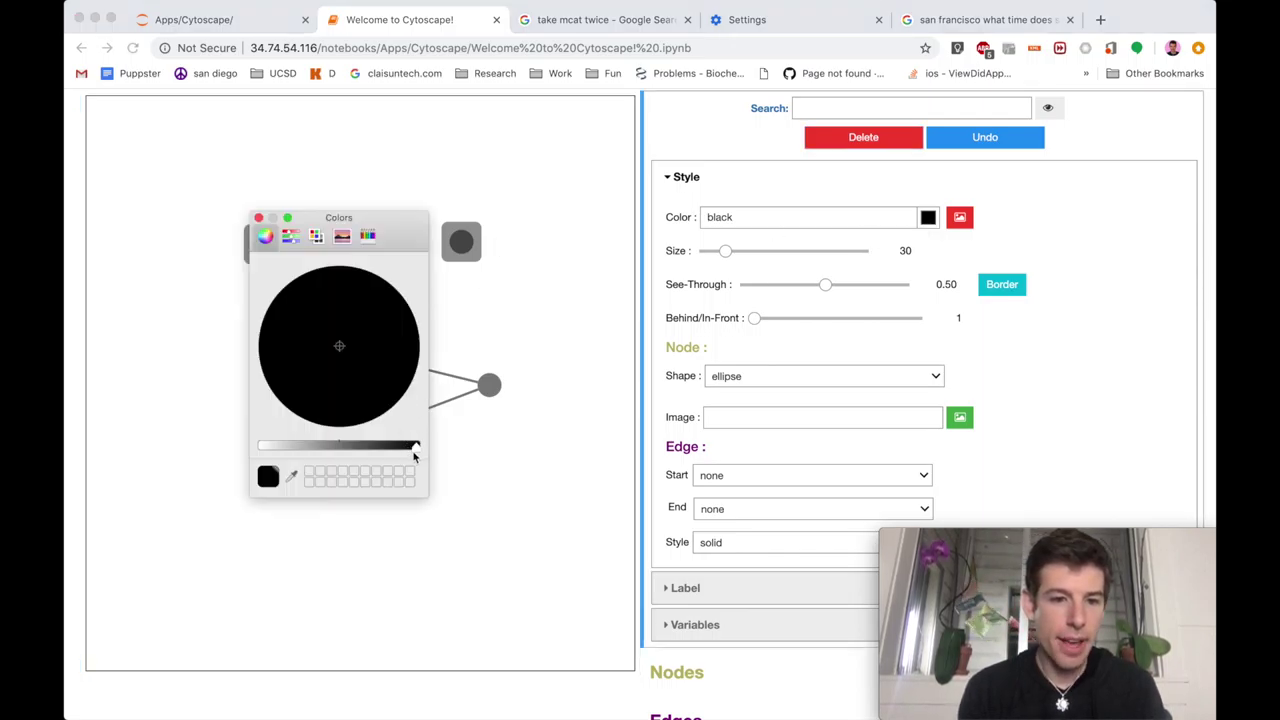
left_click_drag(413, 447, 248, 449)
left_click_drag(343, 349, 285, 432)
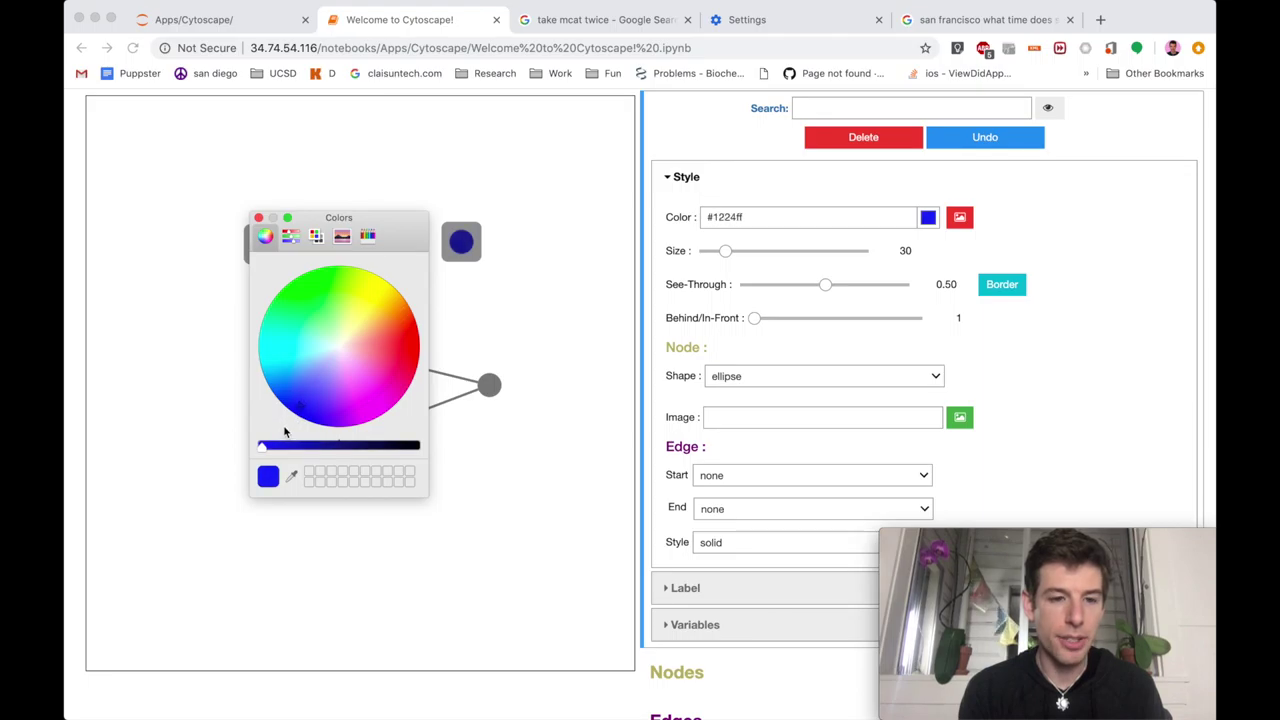
left_click(258, 218)
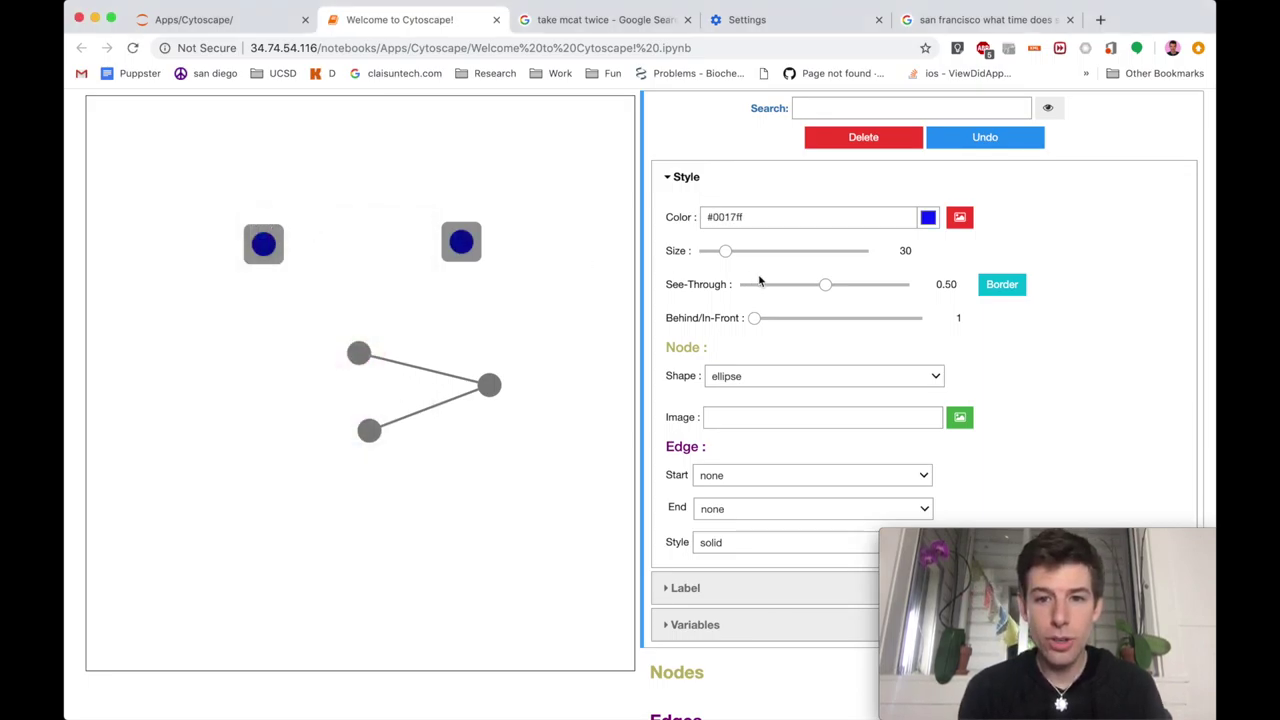
- Enlarge the top nodes to size 71 and change their shape to rhomboid
left_click_drag(727, 255, 760, 255)
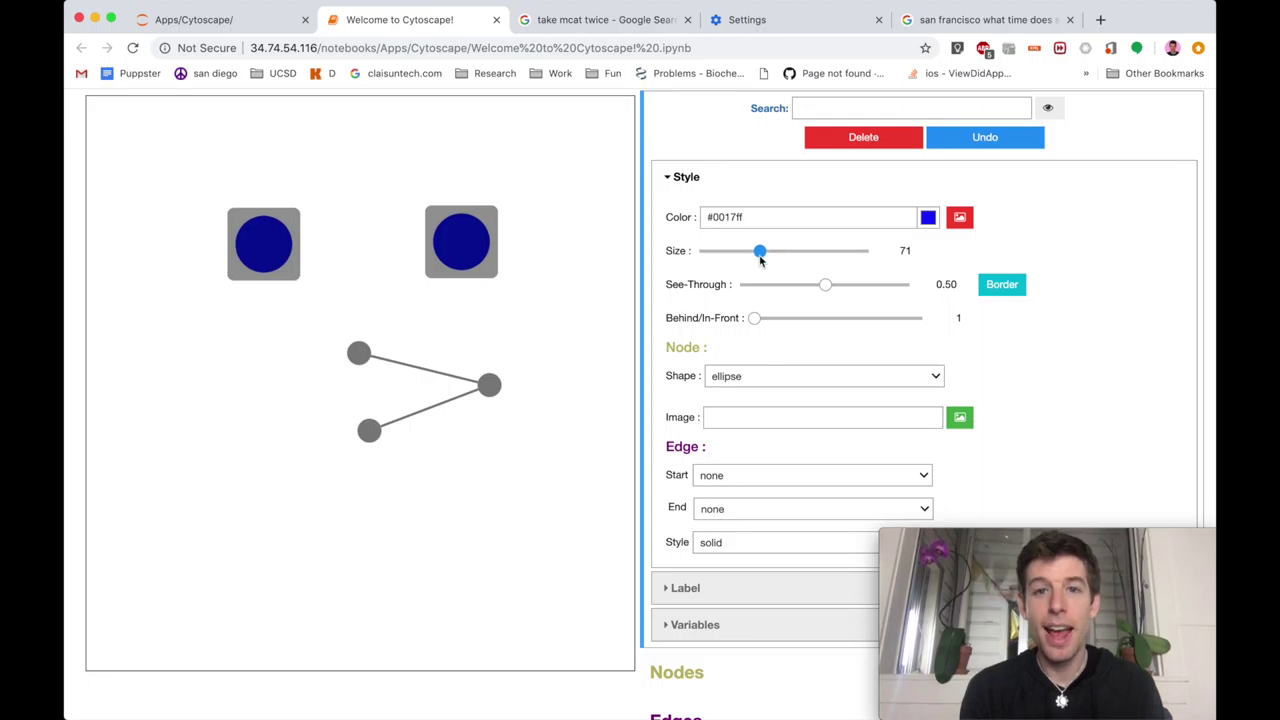
left_click(811, 378)
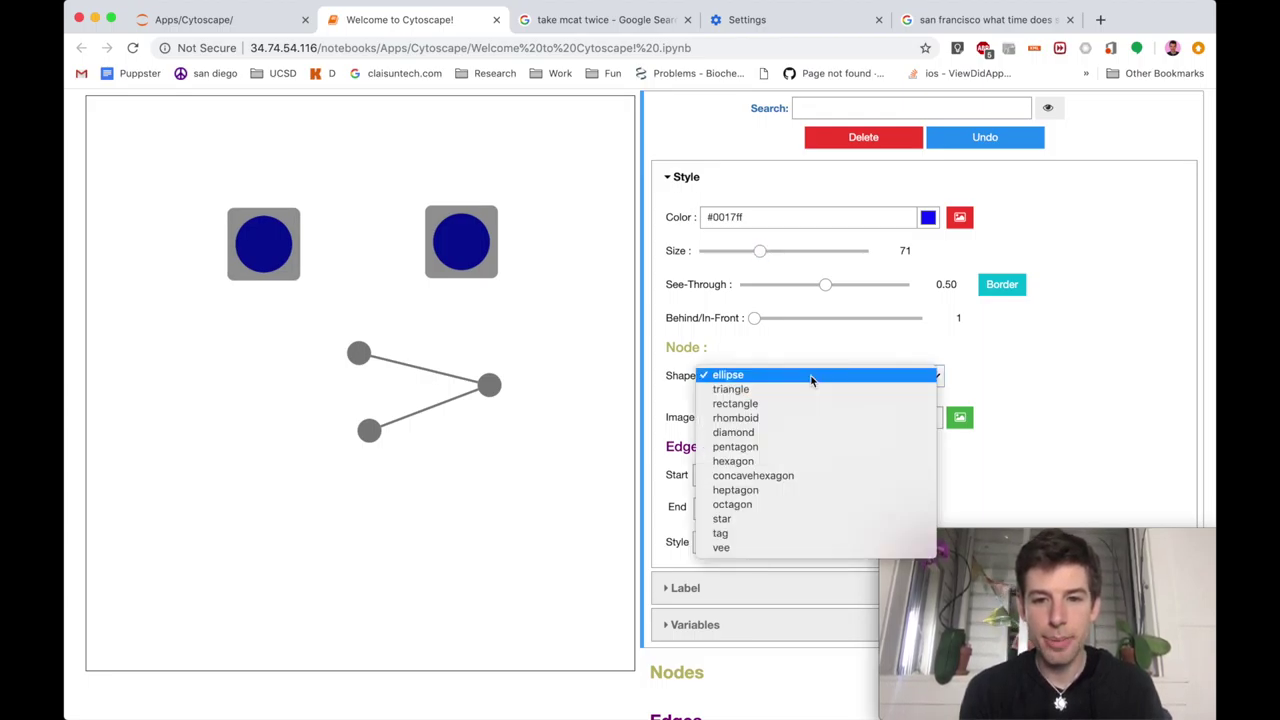
left_click(759, 419)
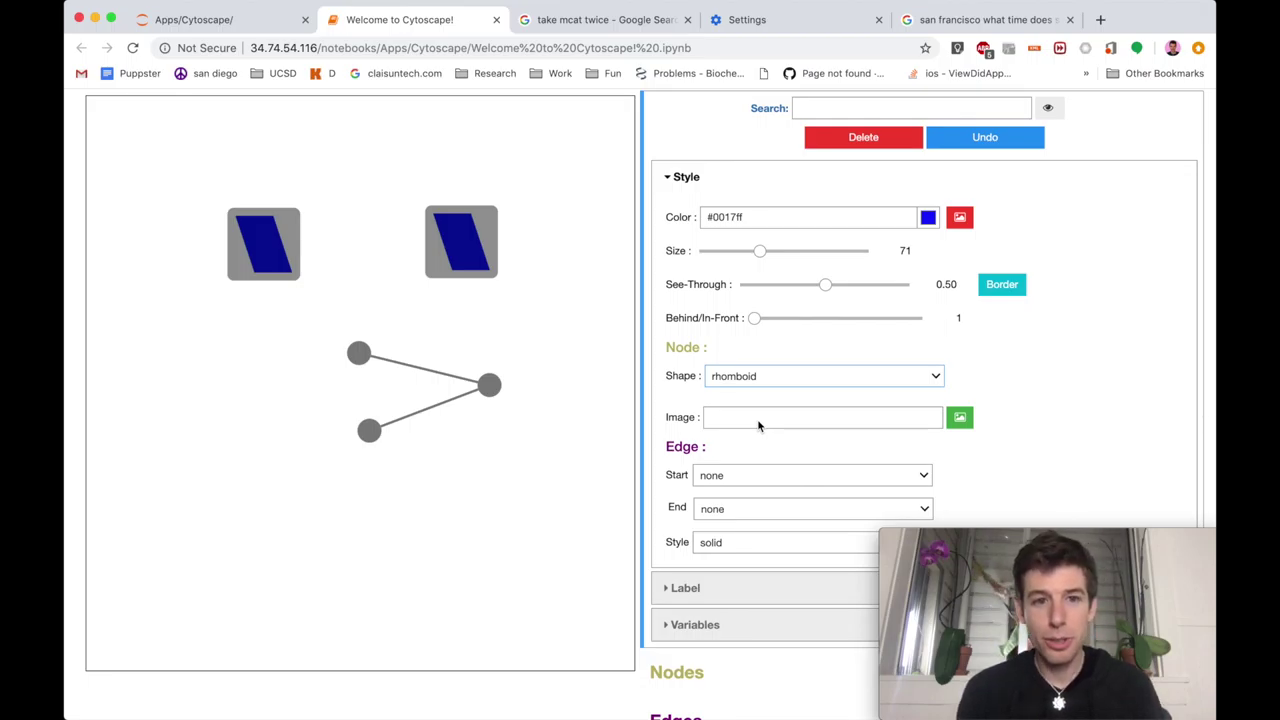
left_click(714, 597)
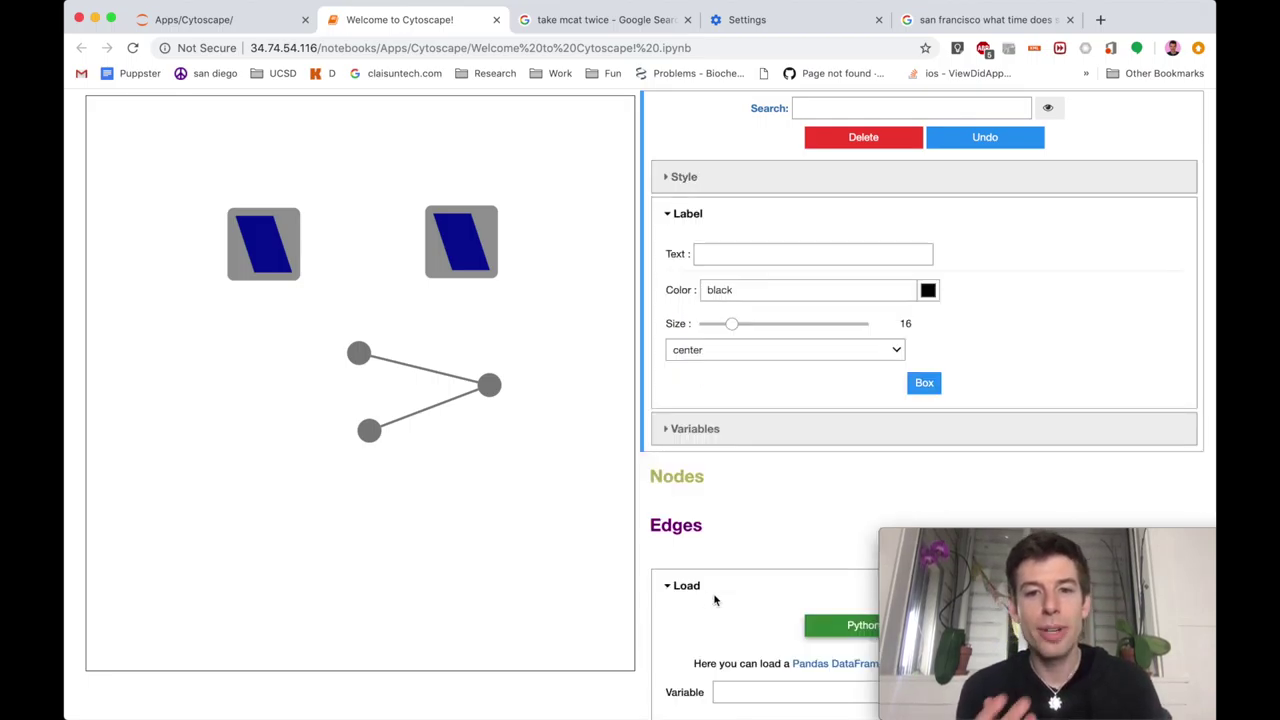
- Replace the top nodes' 'Protein' label with '/ / / / /' and expand the Variables settings
left_click(723, 256)
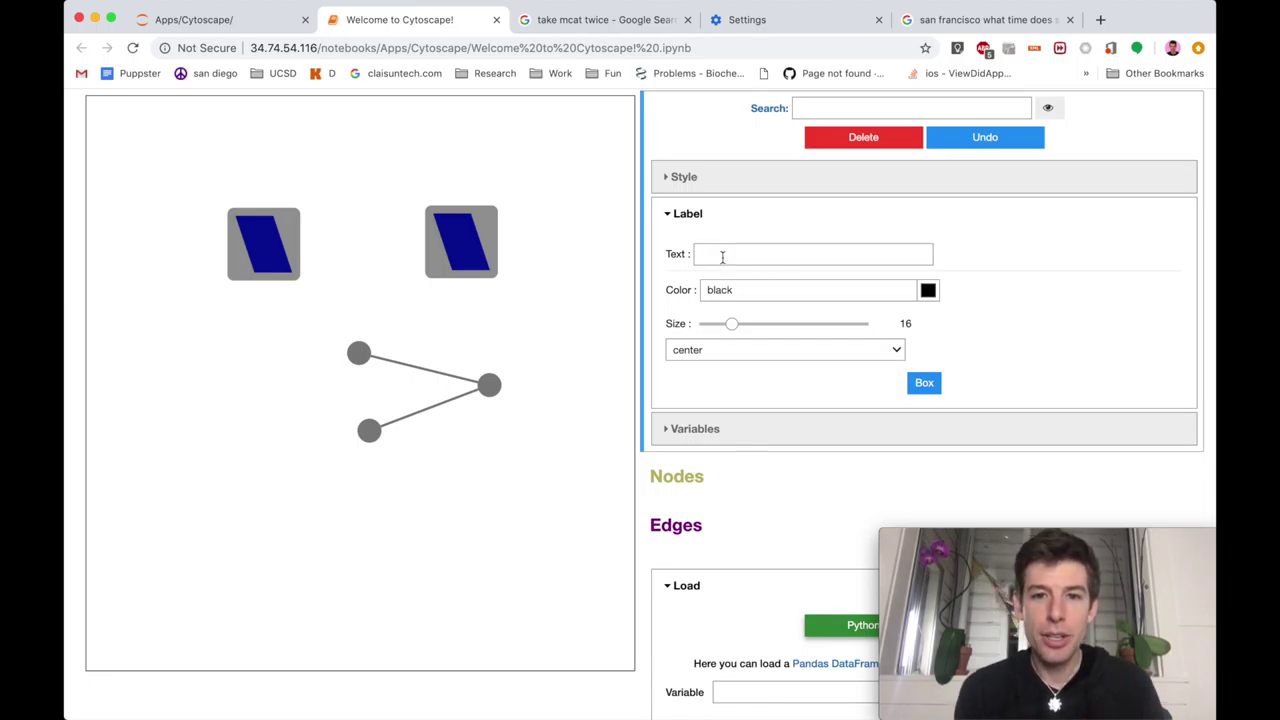
type("Protein")
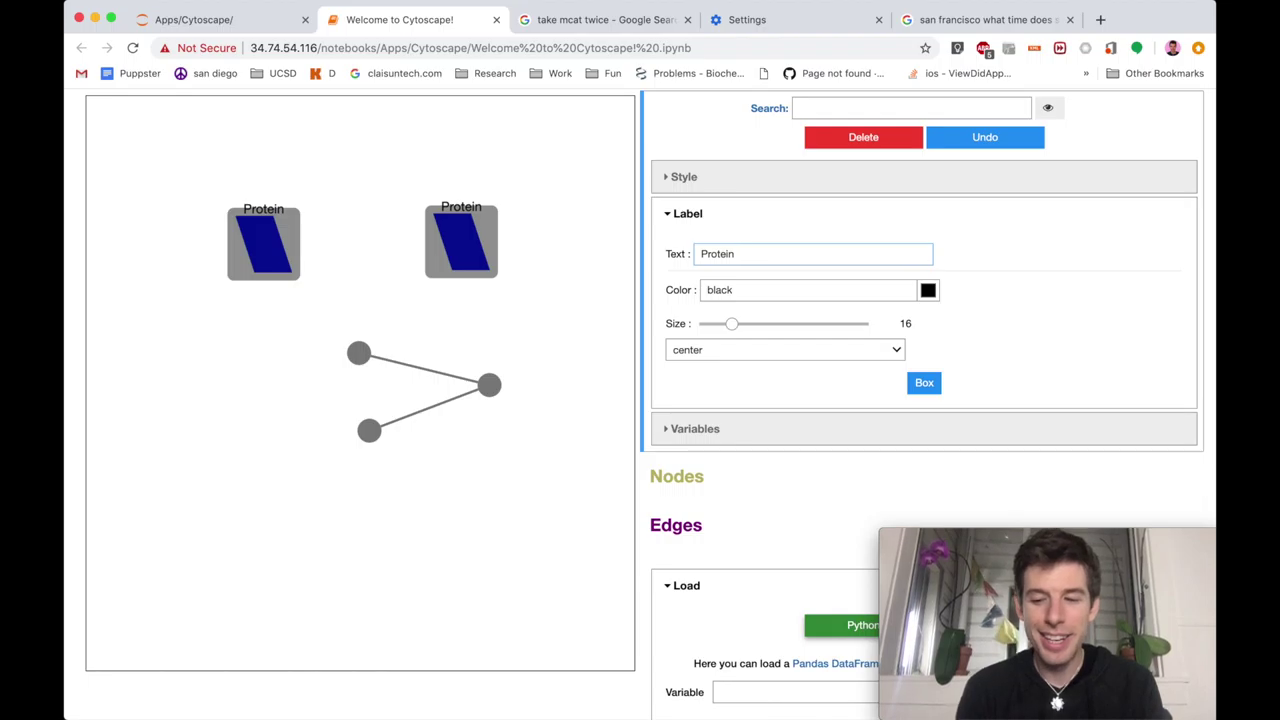
key("BackSpace")
key("BackSpace")
key("BackSpace")
key("BackSpace")
key("BackSpace")
key("BackSpace")
key("BackSpace")
key("BackSpace")
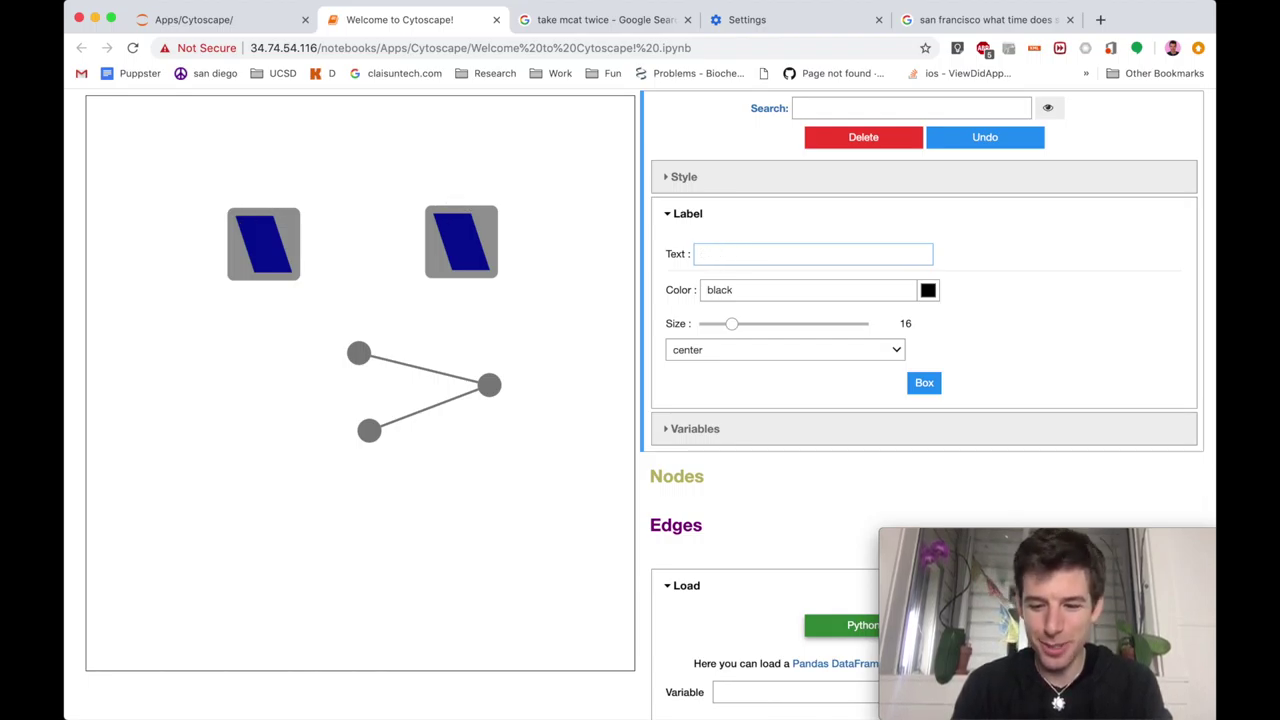
type("/ / / / /")
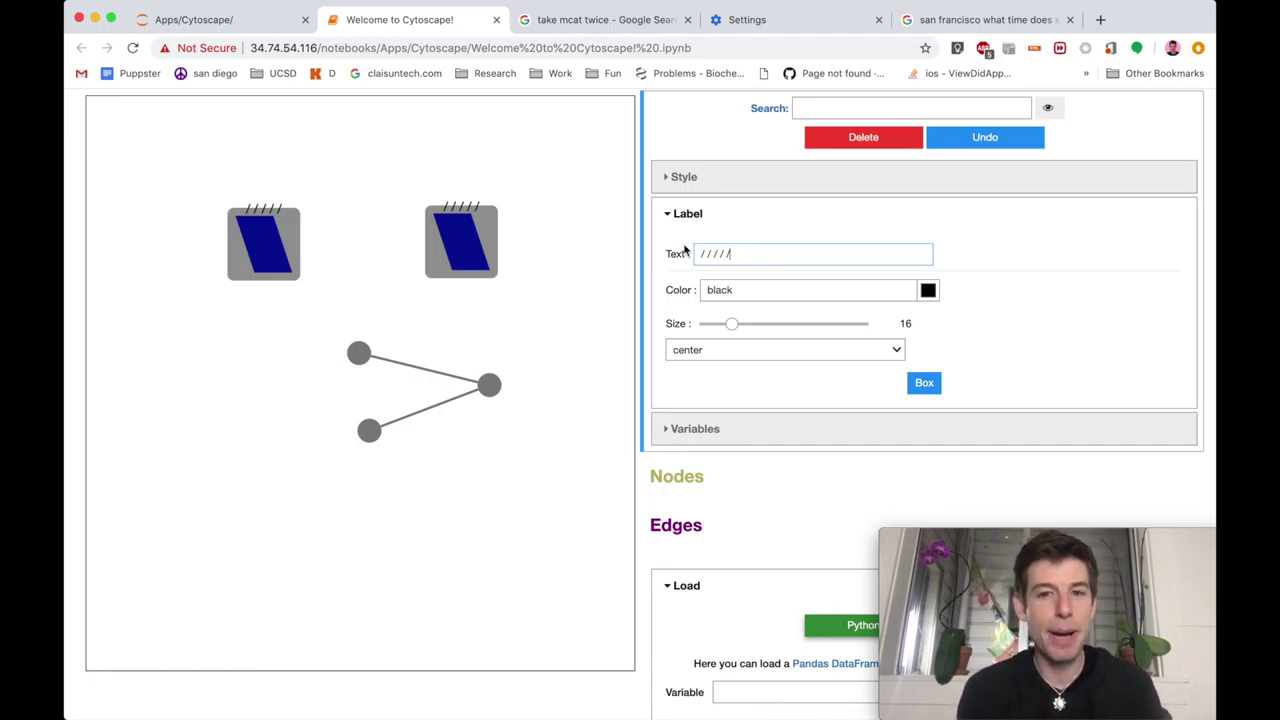
left_click(693, 430)
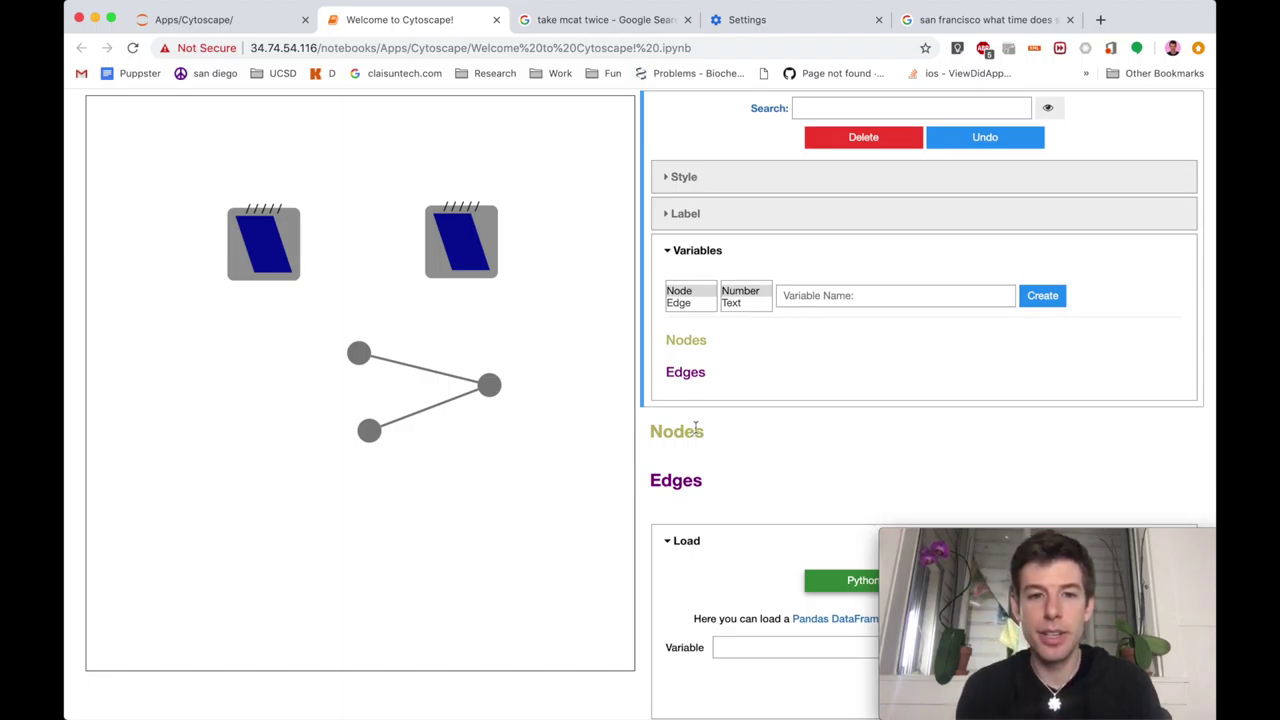
- Create a Text node variable named 'part'
left_click(738, 303)
key("Tab")
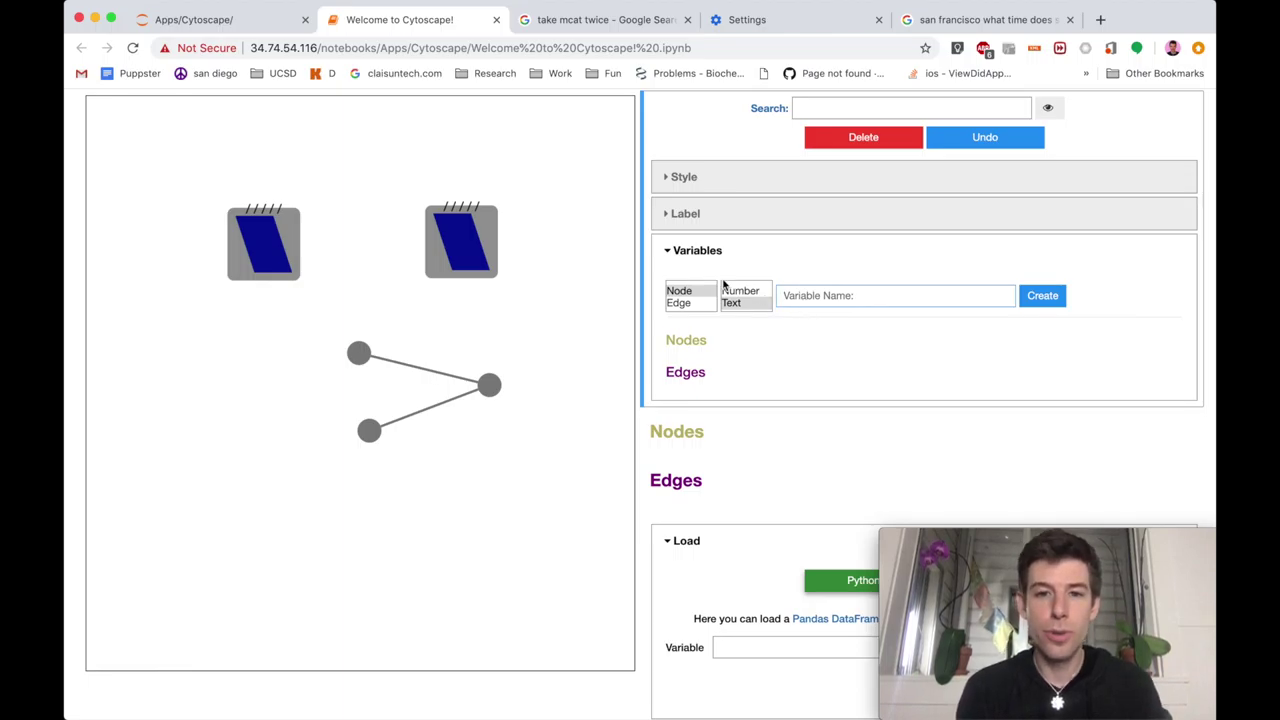
left_click(694, 290)
left_click(736, 303)
left_click(796, 296)
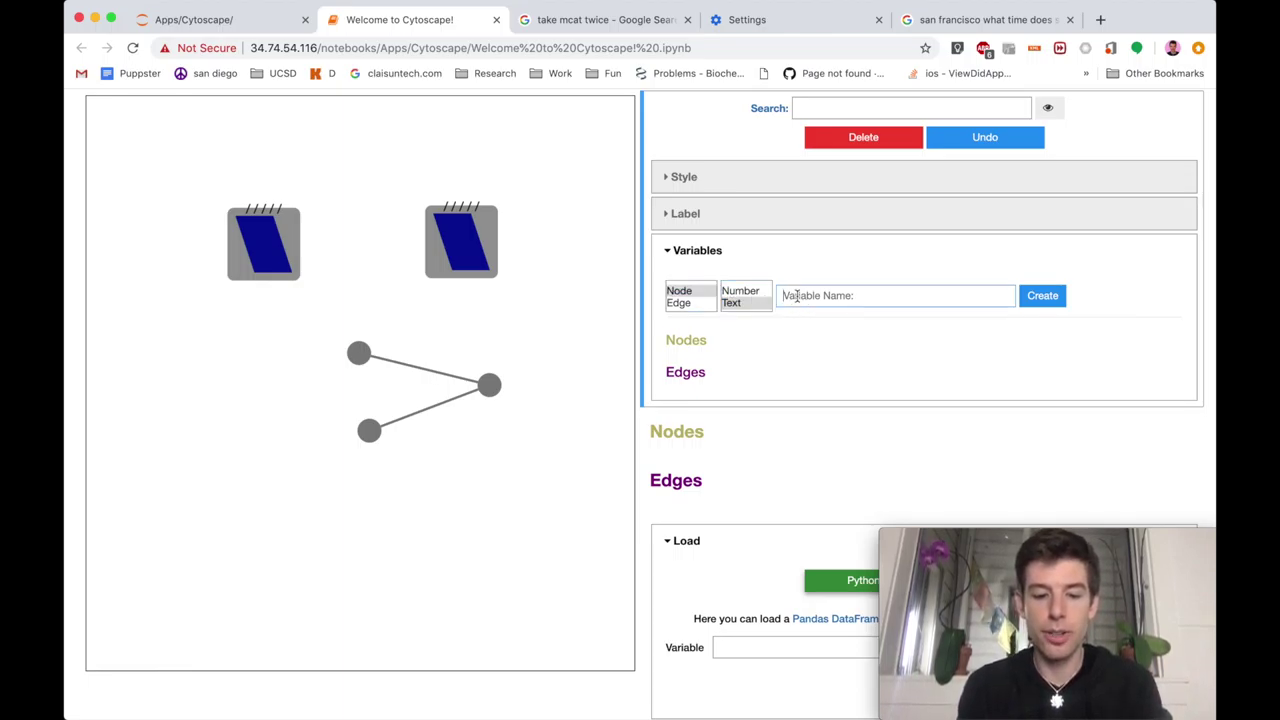
type("part")
left_click(1054, 306)
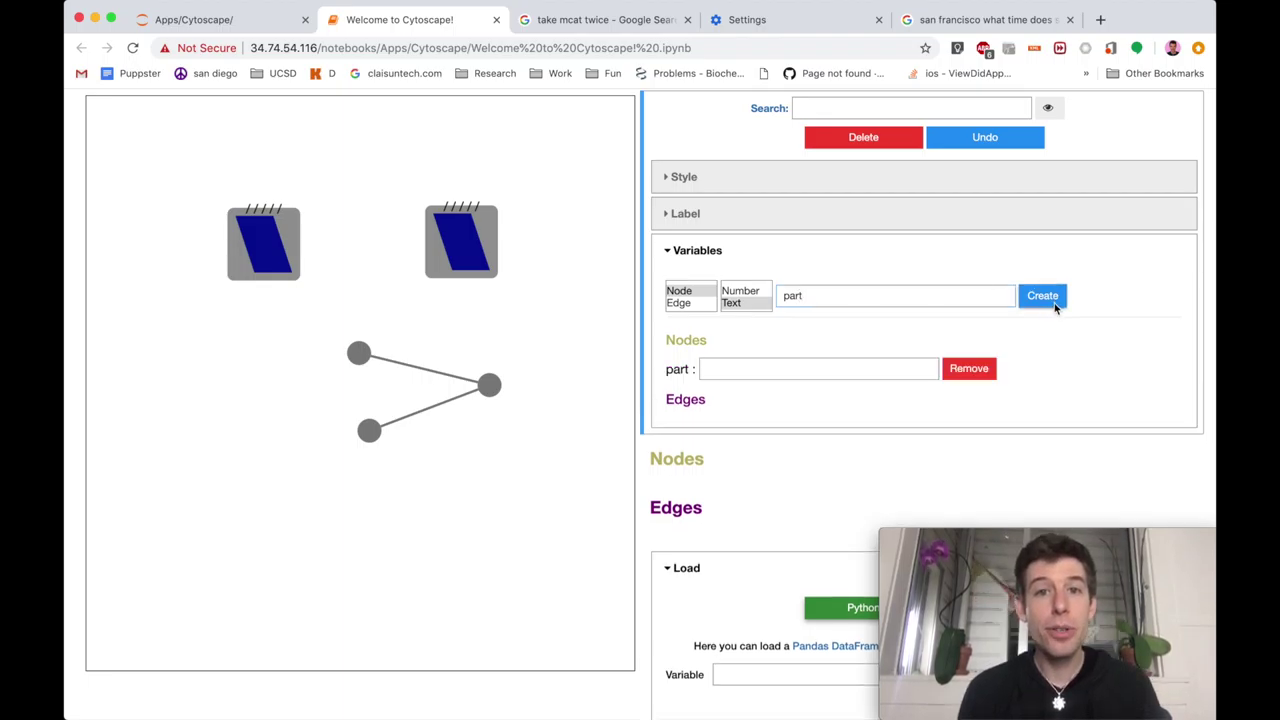
- Set part to 'eyes' for the top nodes and 'nose' for the three lower linked nodes
left_click(847, 373)
type("eyes")
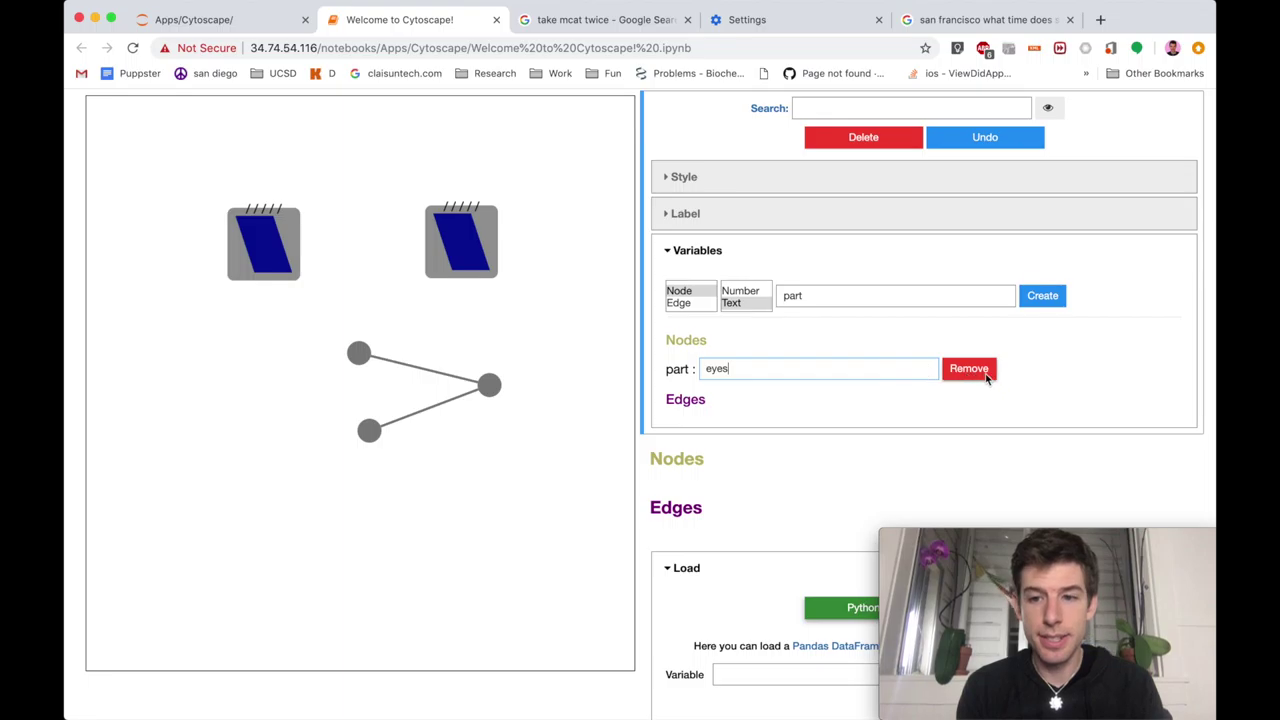
left_click(476, 543)
left_click_drag(333, 329, 549, 453)
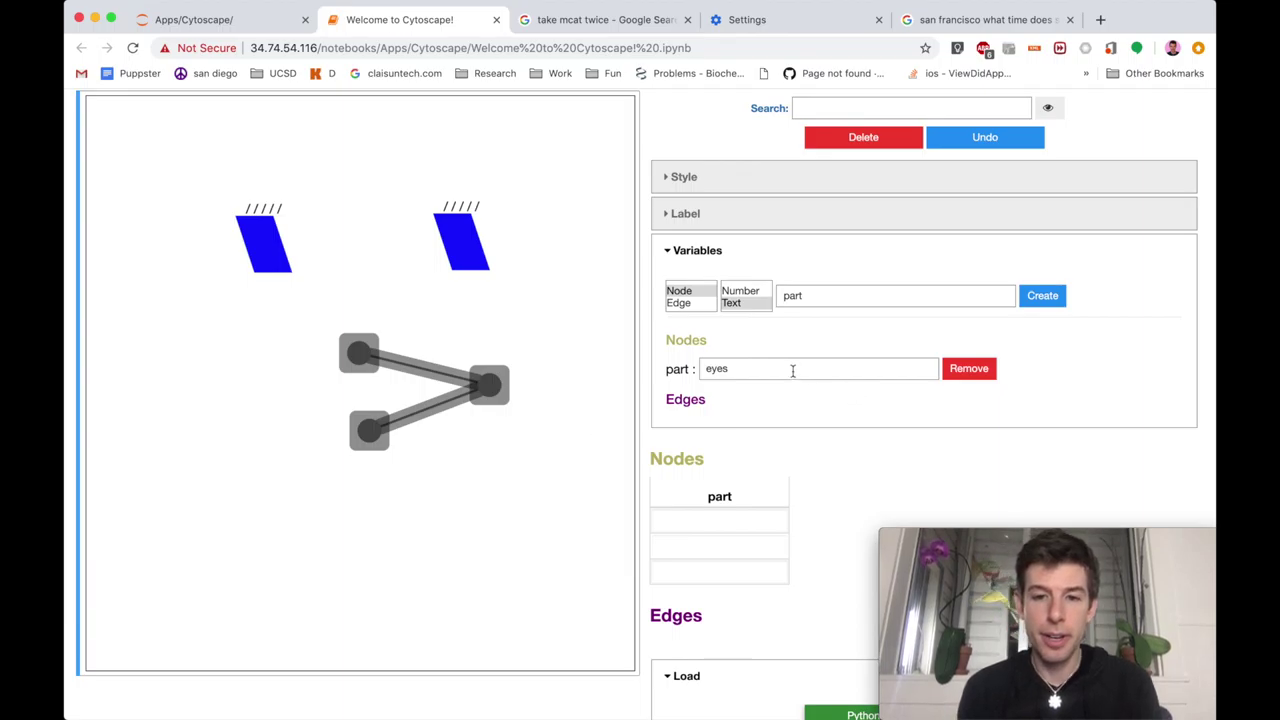
left_click_drag(791, 368, 672, 370)
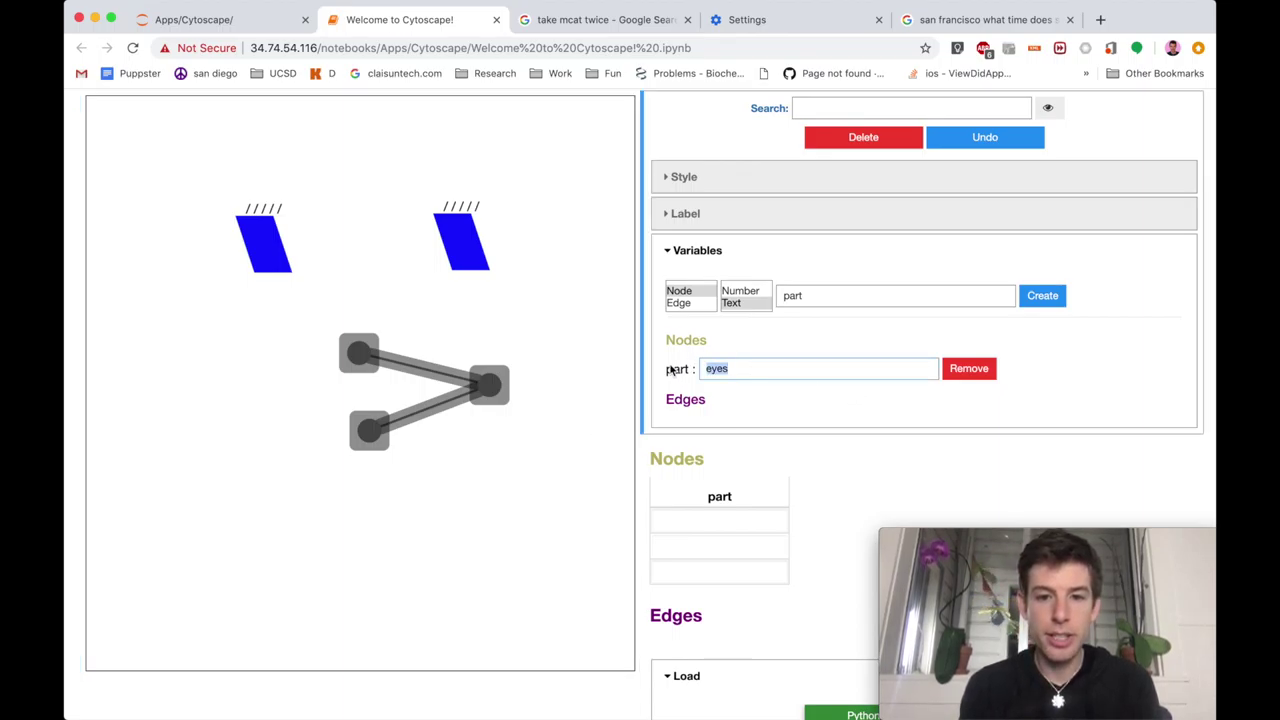
type("nose")
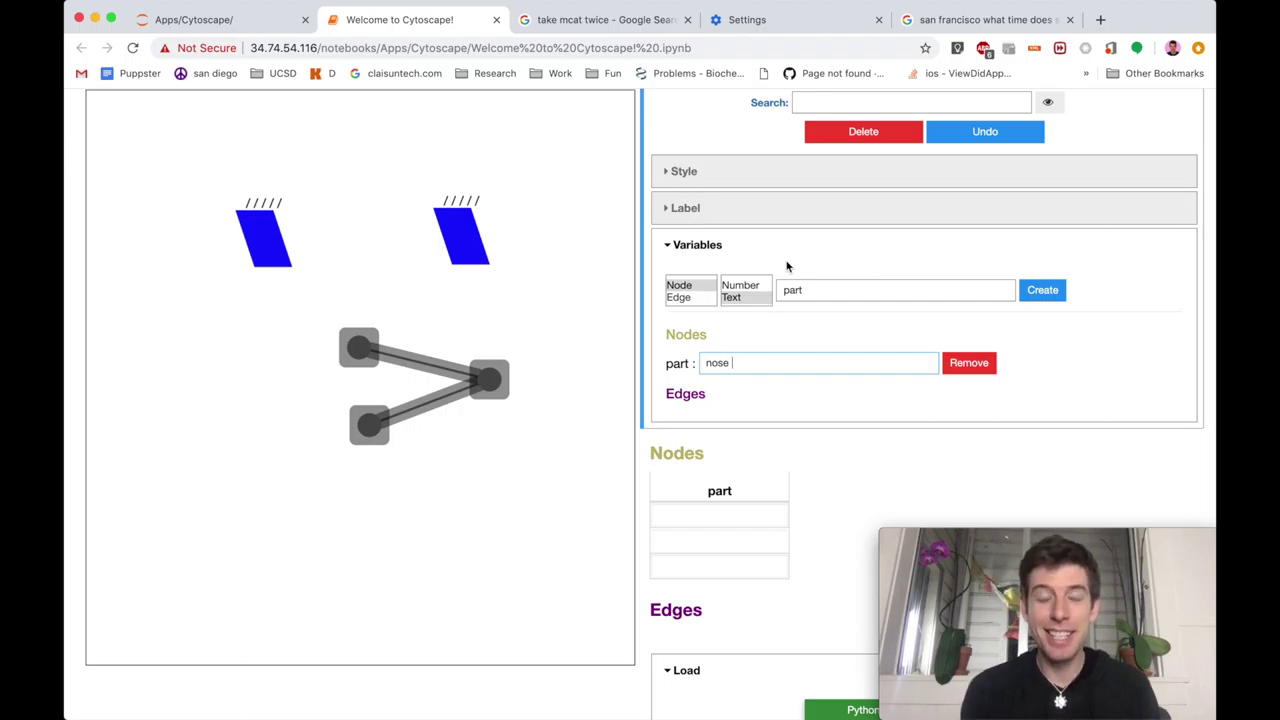
- Search 'node' to select all nodes, listing part values eyes, eyes, nose, nose, nose
scroll(787, 266, "up", 1)
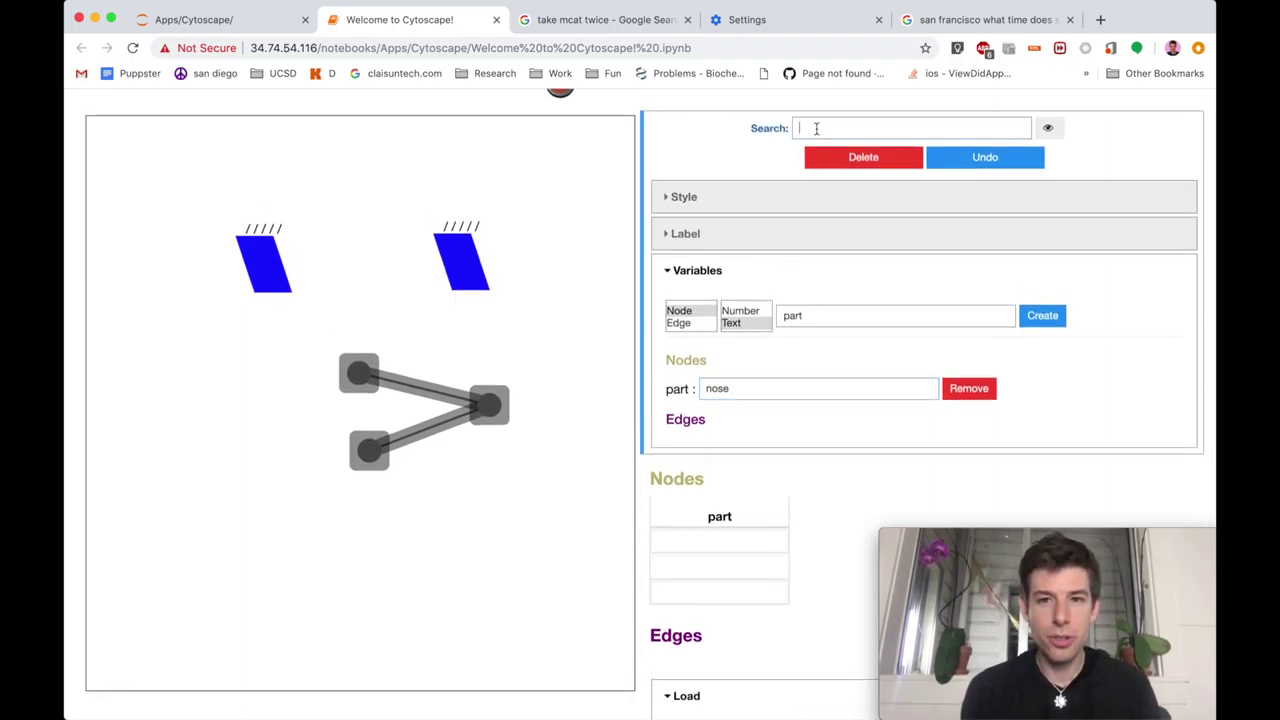
left_click(816, 128)
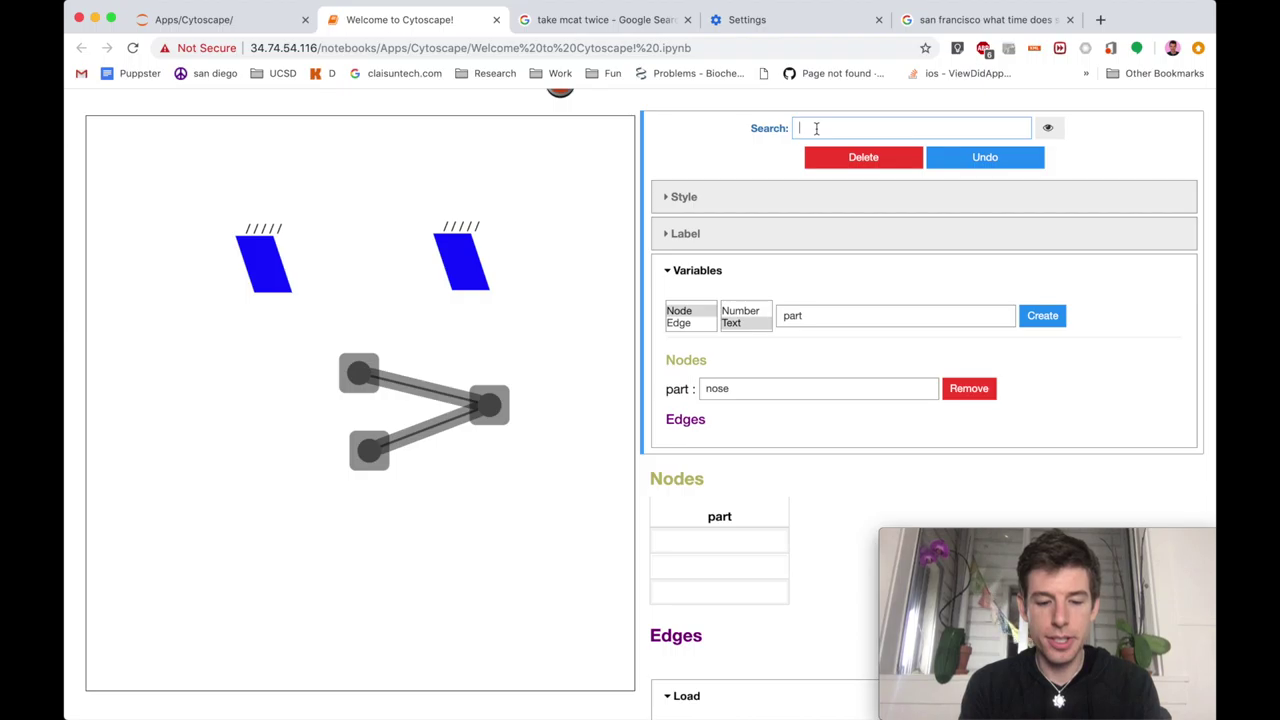
type("node")
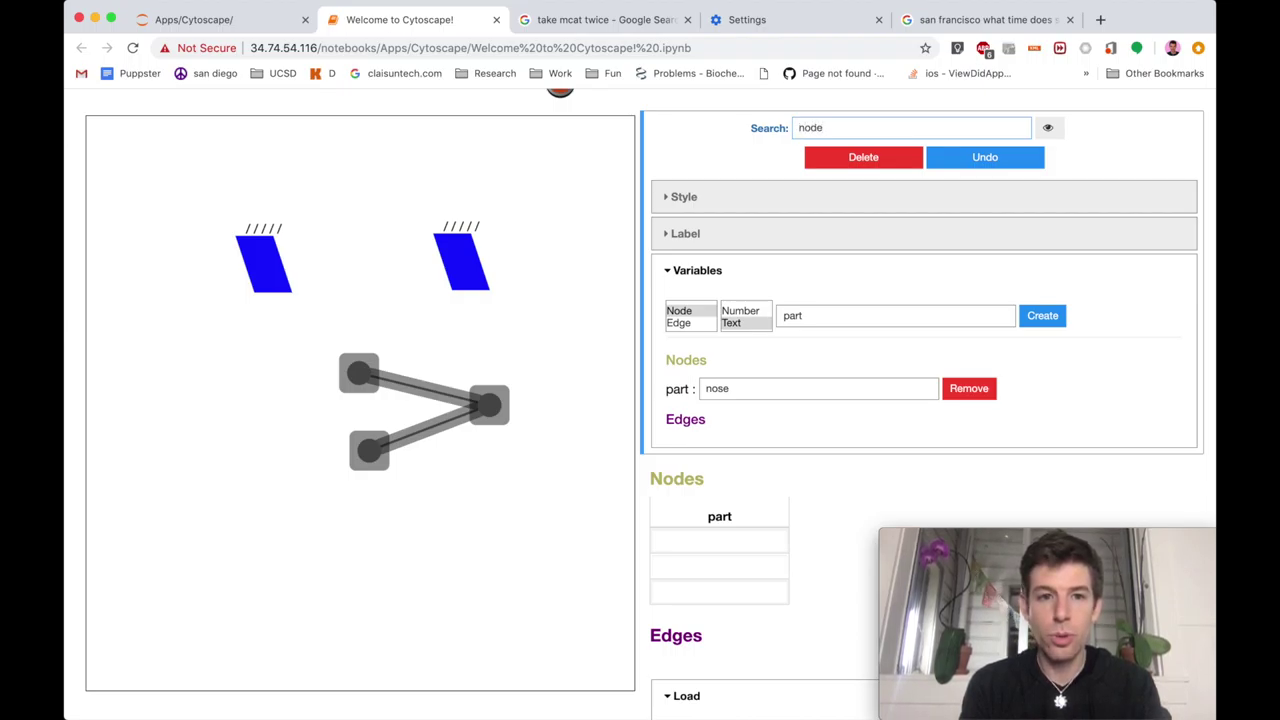
key("Return")
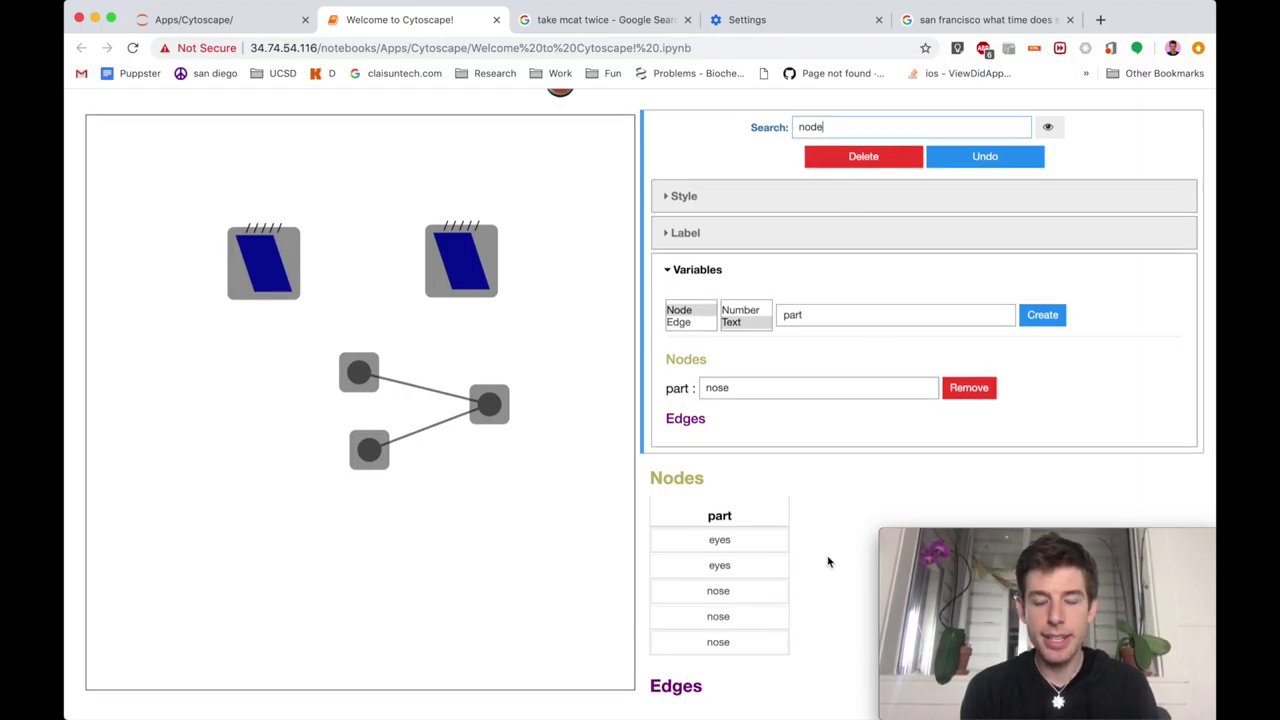
scroll(829, 557, "down", 1)
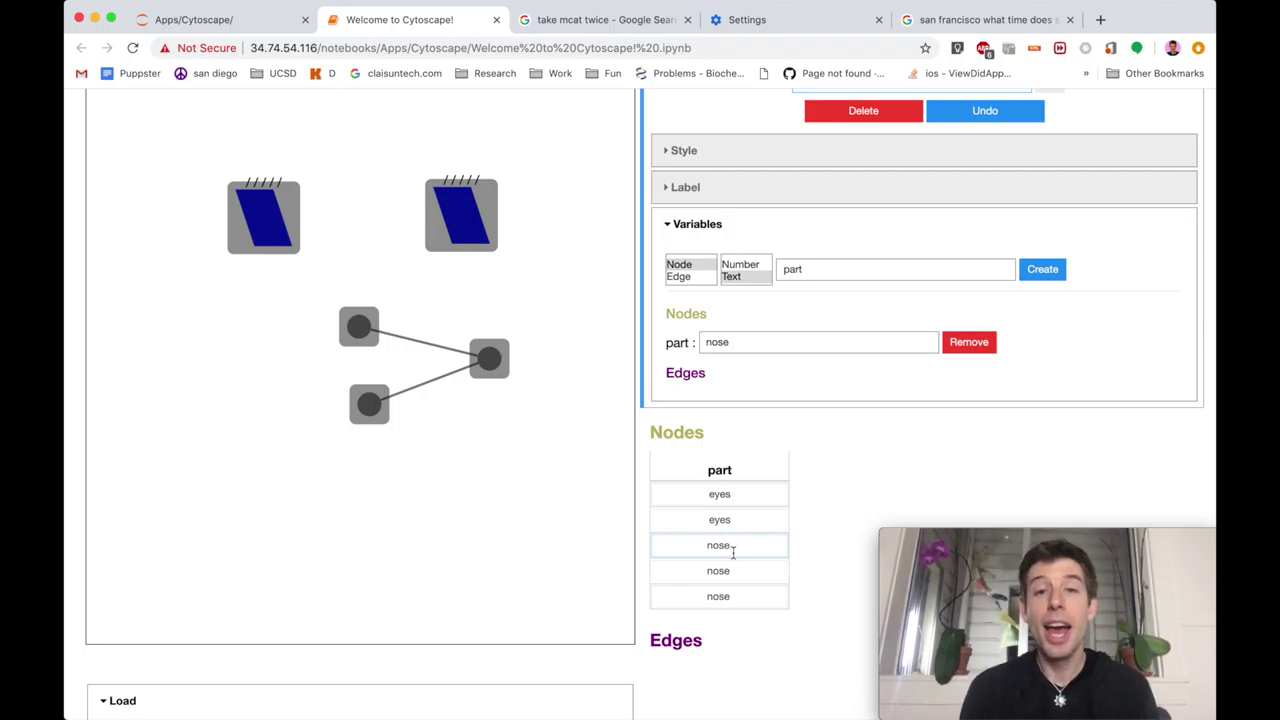
- Edit both 'eyes' cells in the Nodes table to 'eye', then select the right eye node
left_click(744, 497)
key("BackSpace")
left_click(741, 519)
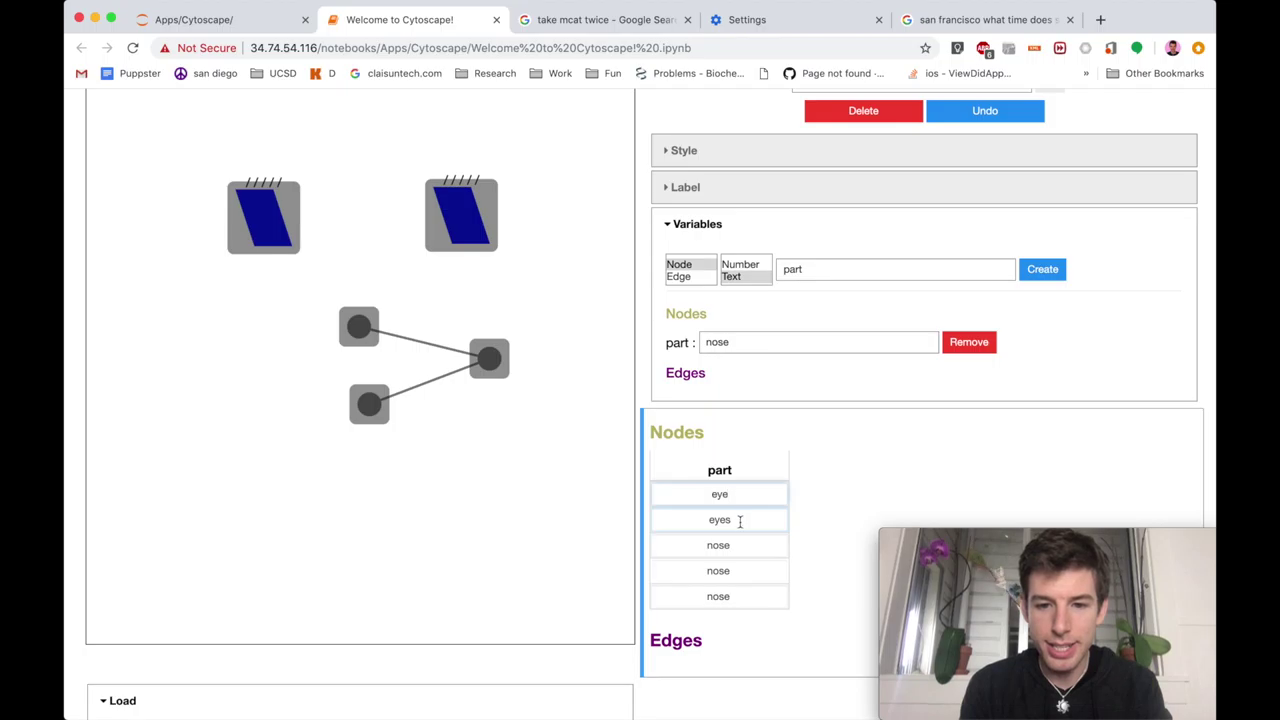
key("BackSpace")
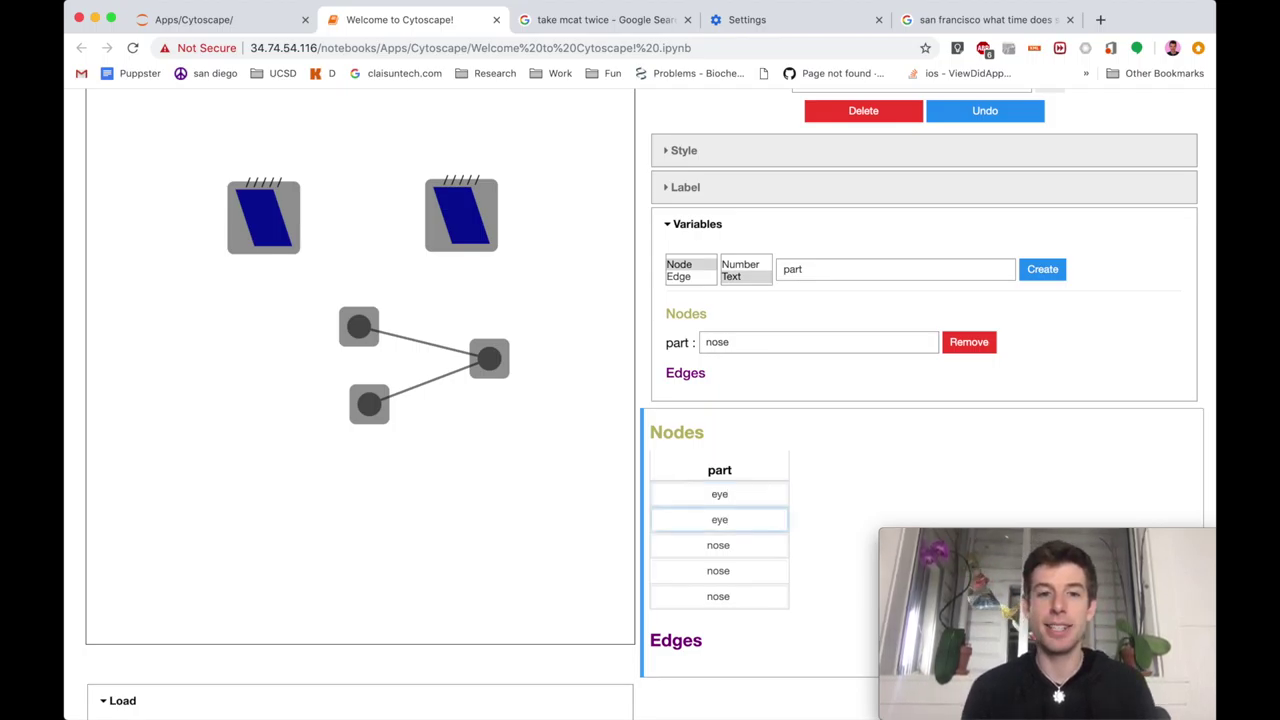
left_click(463, 217)
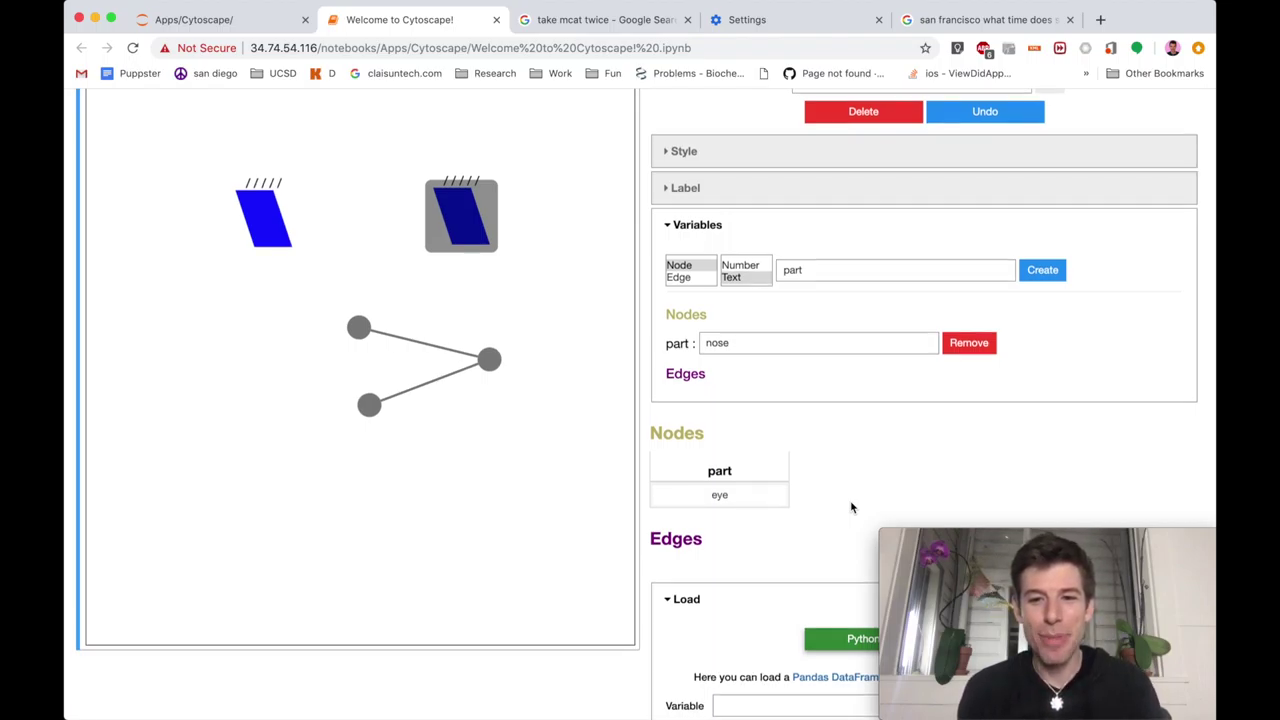
scroll(850, 500, "up", 4)
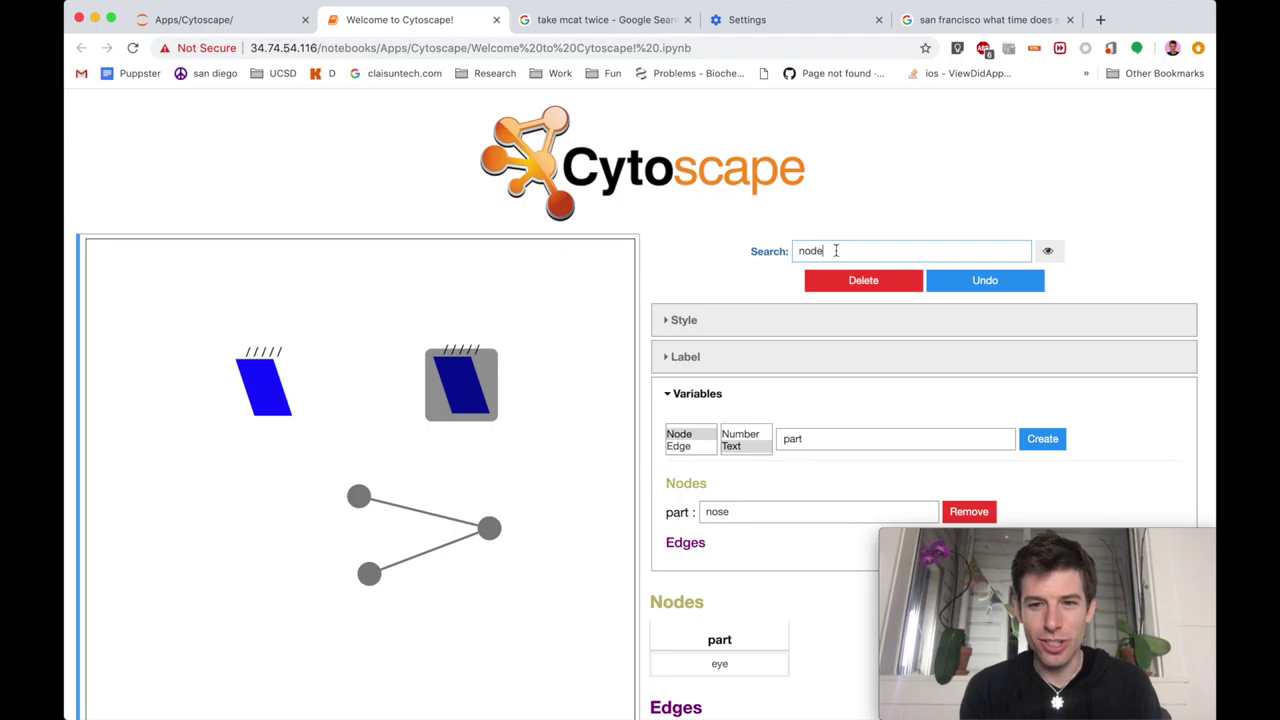
- Select both eye nodes, enter node[part= "eye"] in Search, and toggle hiding other nodes off again
left_click(836, 251)
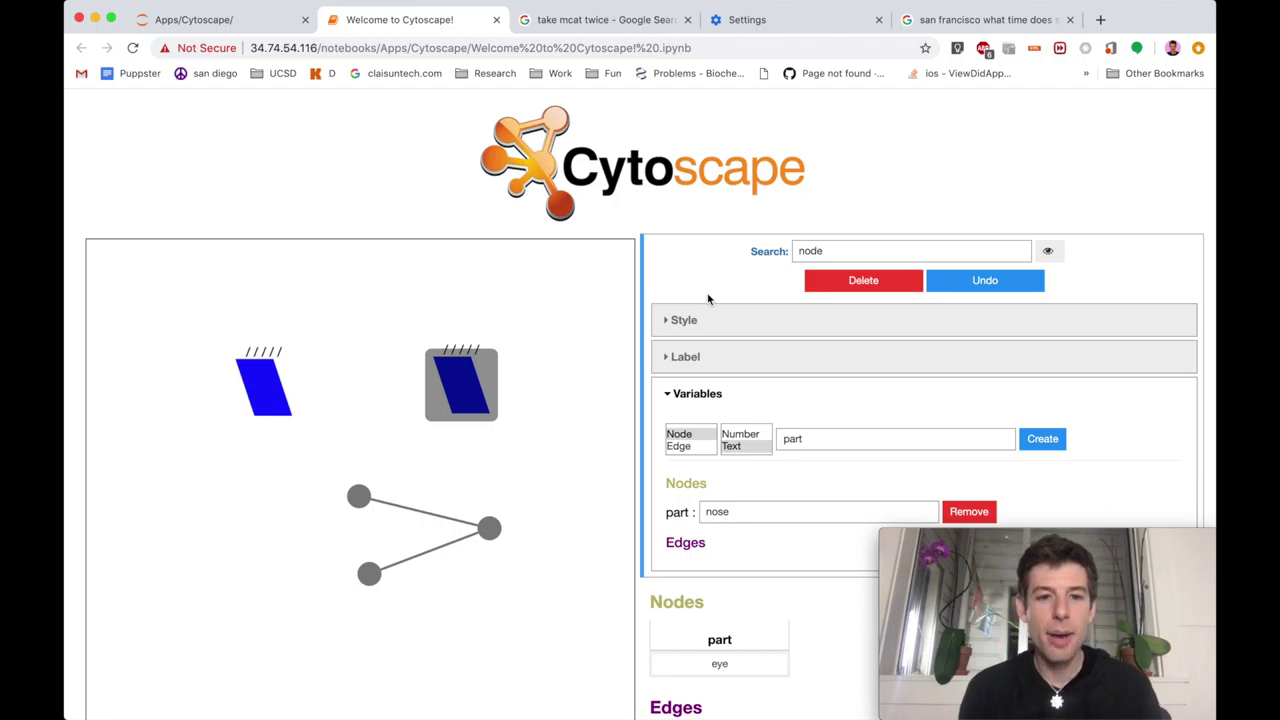
left_click_drag(214, 328, 526, 442)
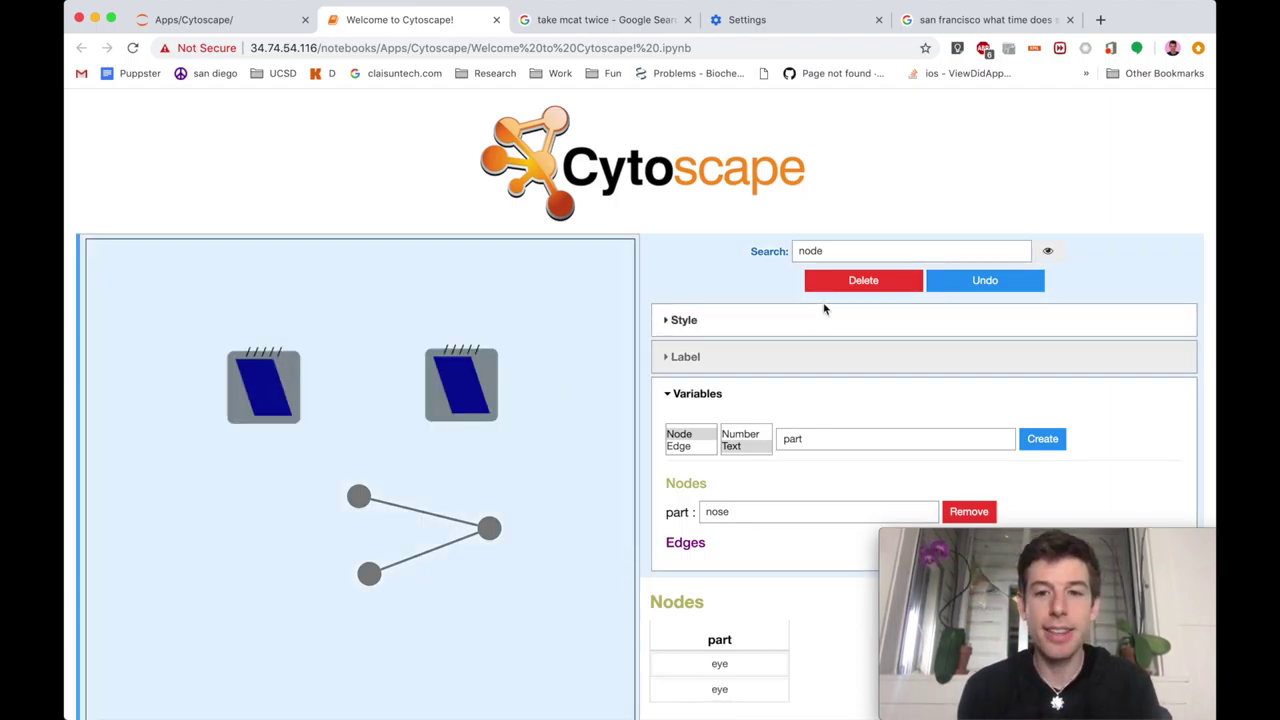
left_click(849, 254)
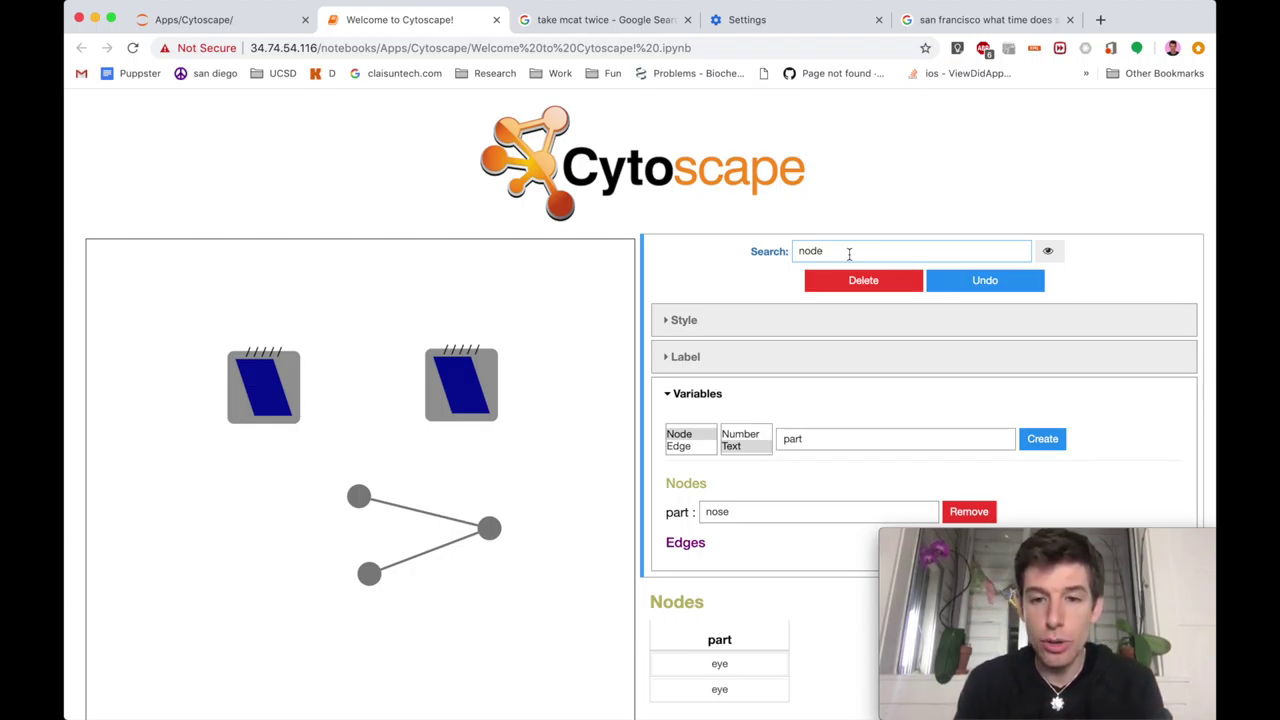
type("[]")
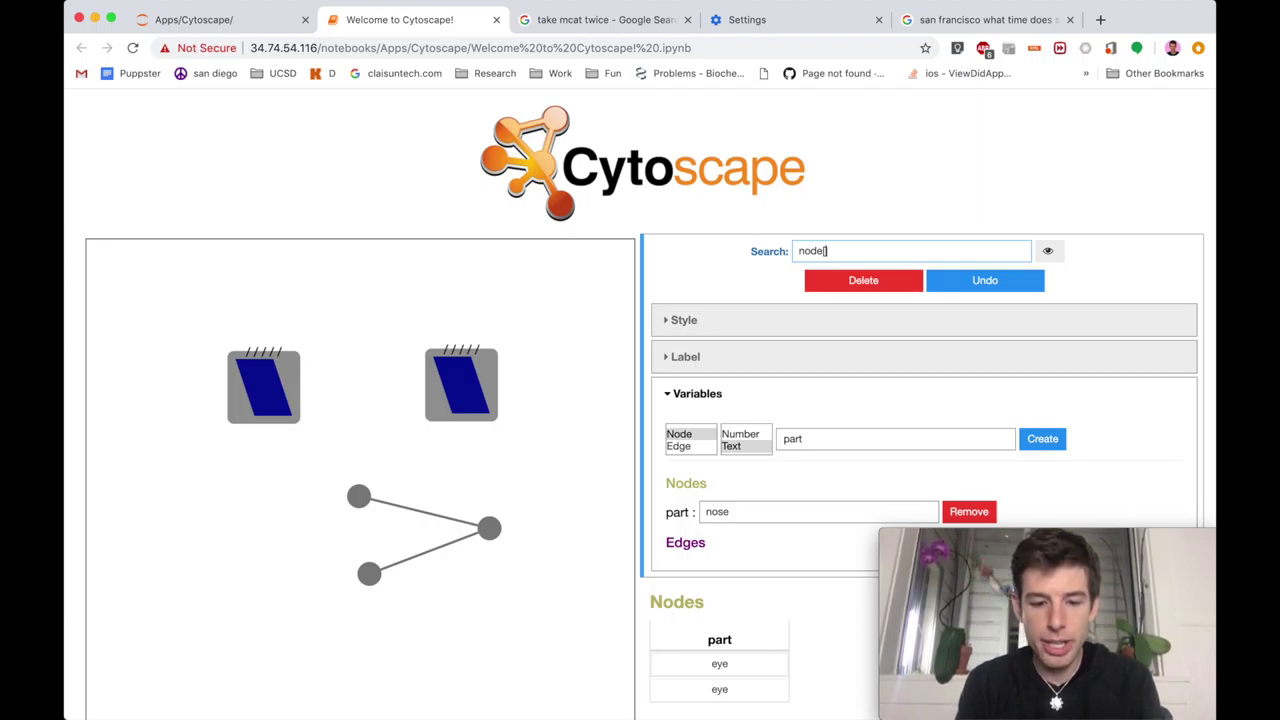
type("part")
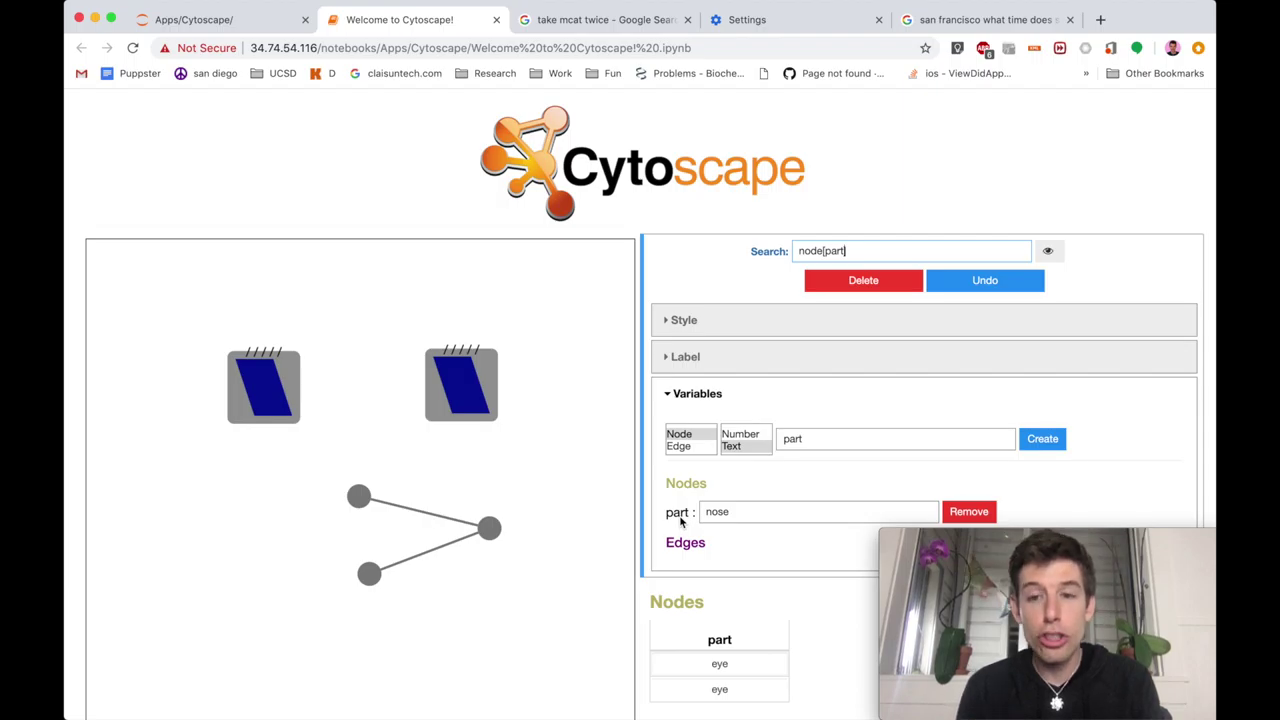
type("=")
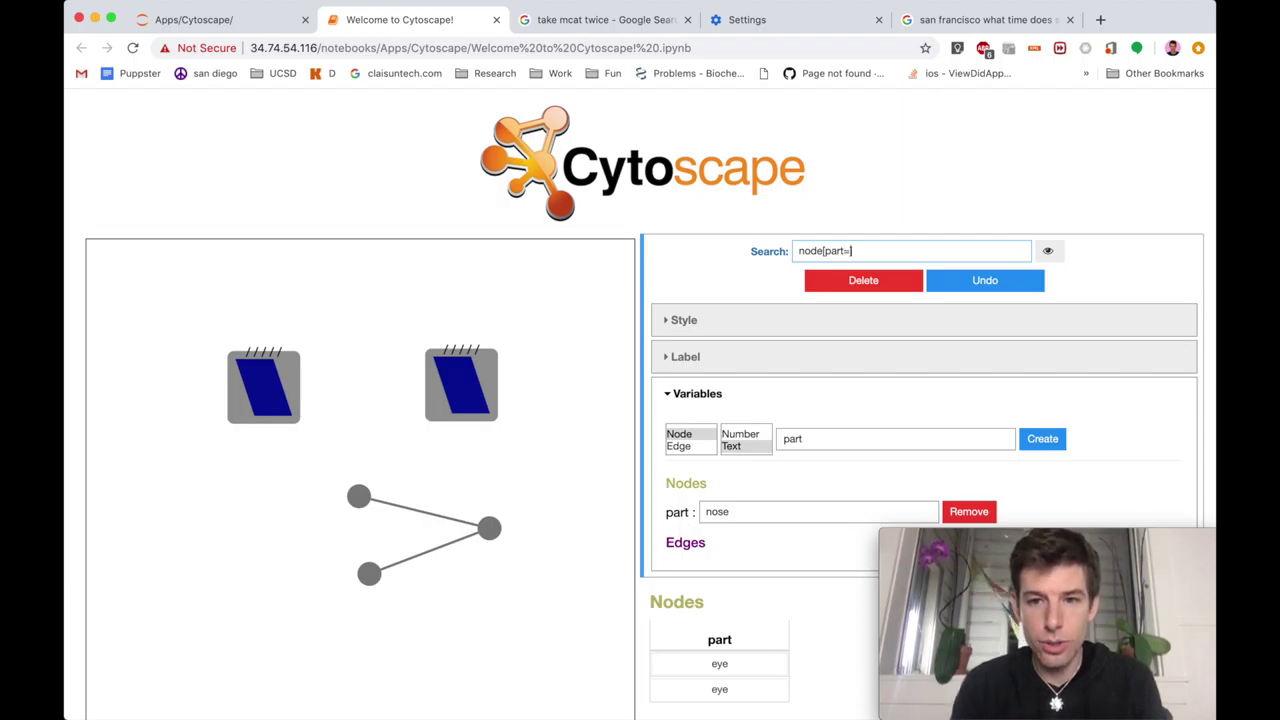
type("\"\"")
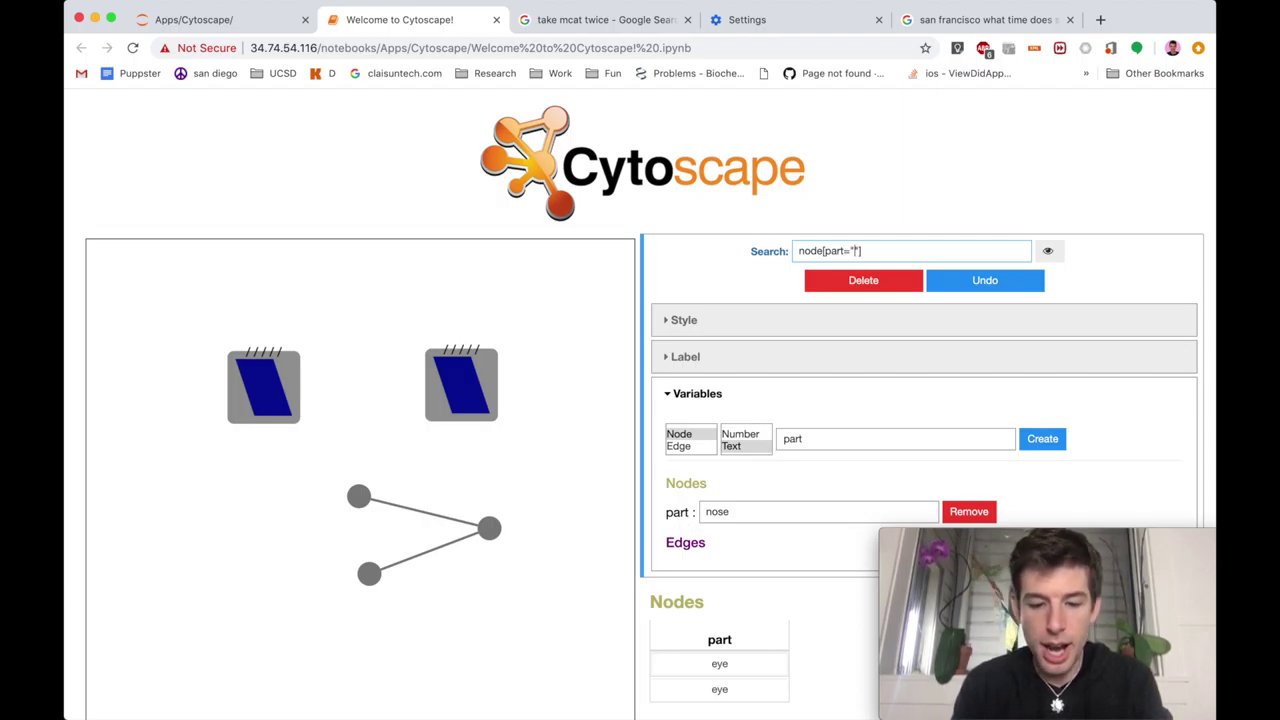
type("eye")
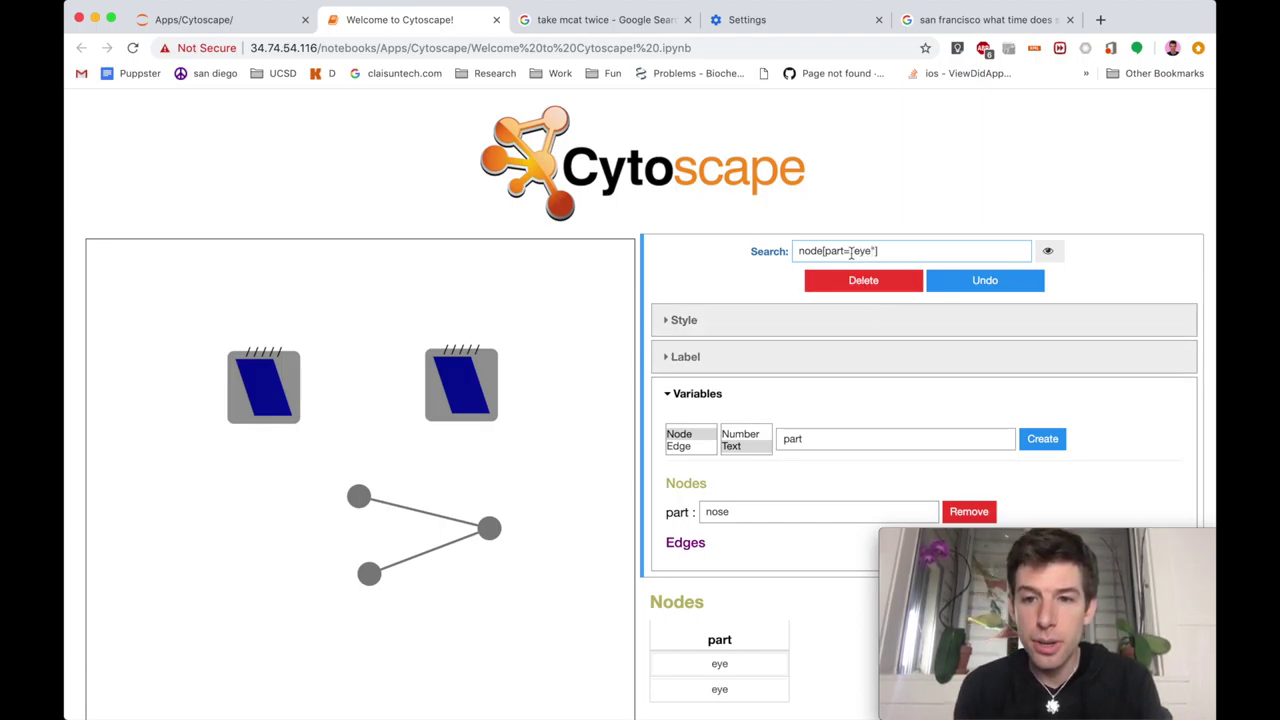
left_click(851, 251)
left_click(893, 251)
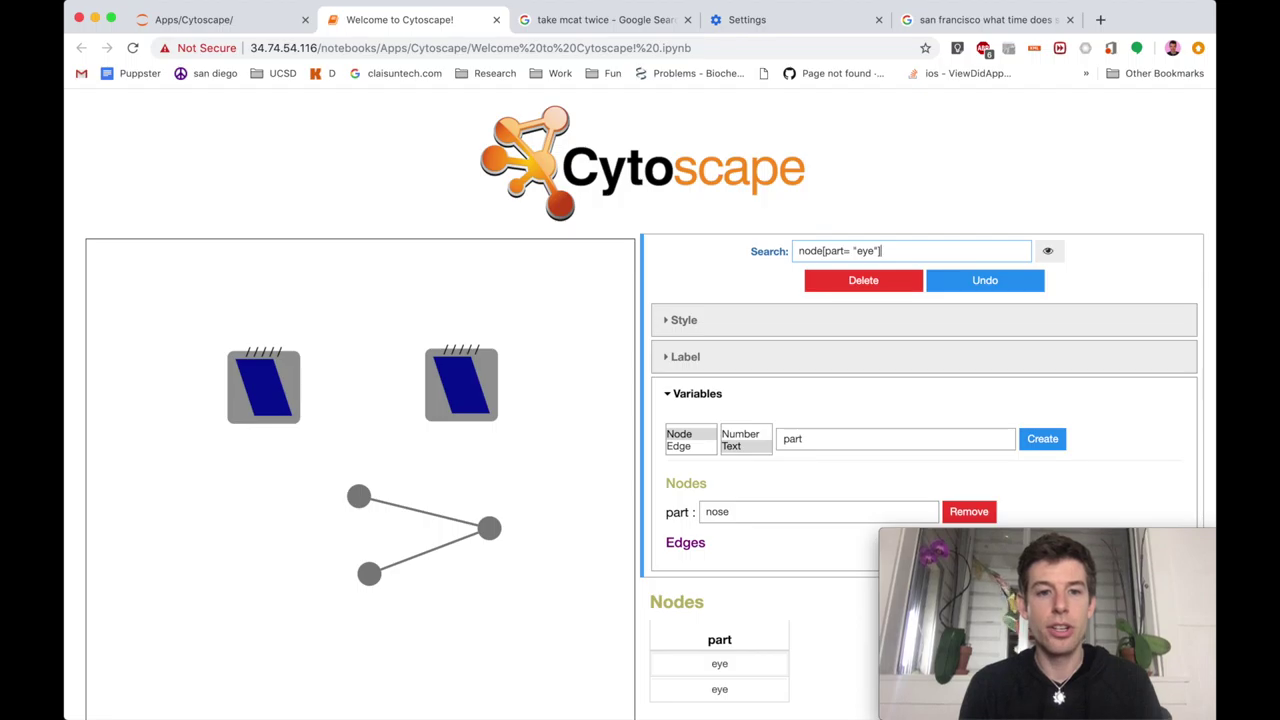
scroll(815, 552, "down", 1)
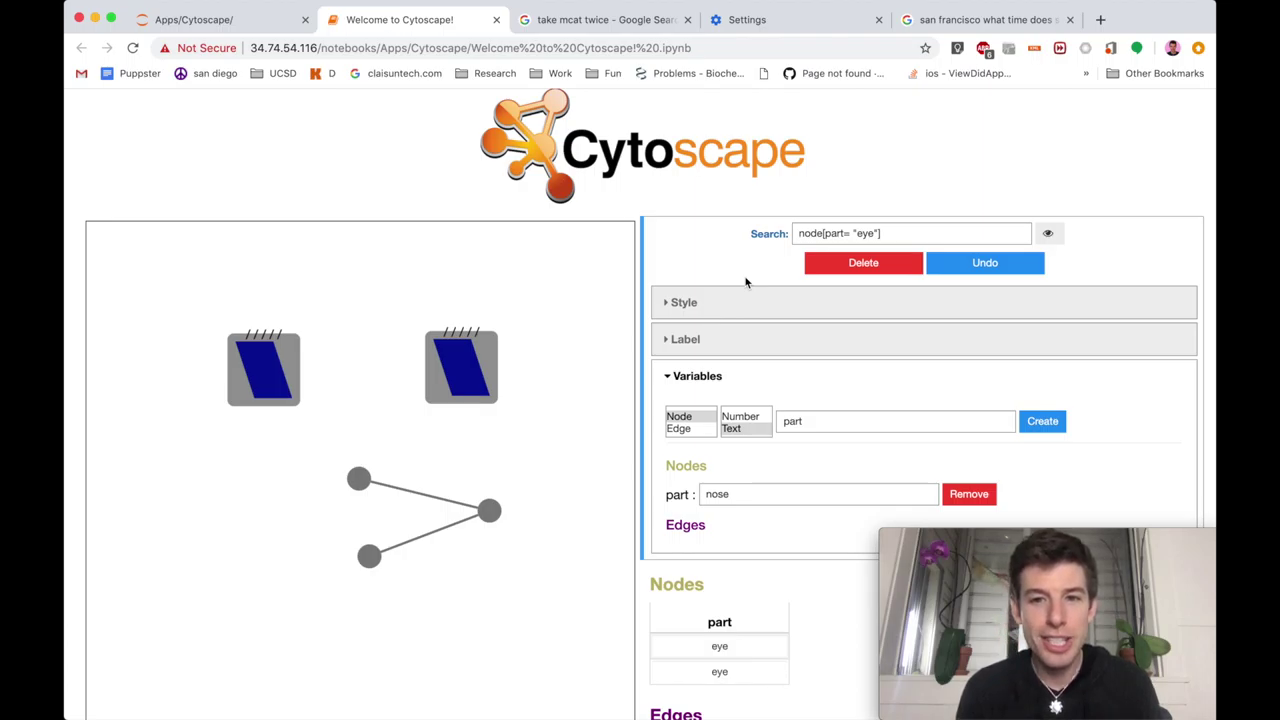
left_click(1057, 235)
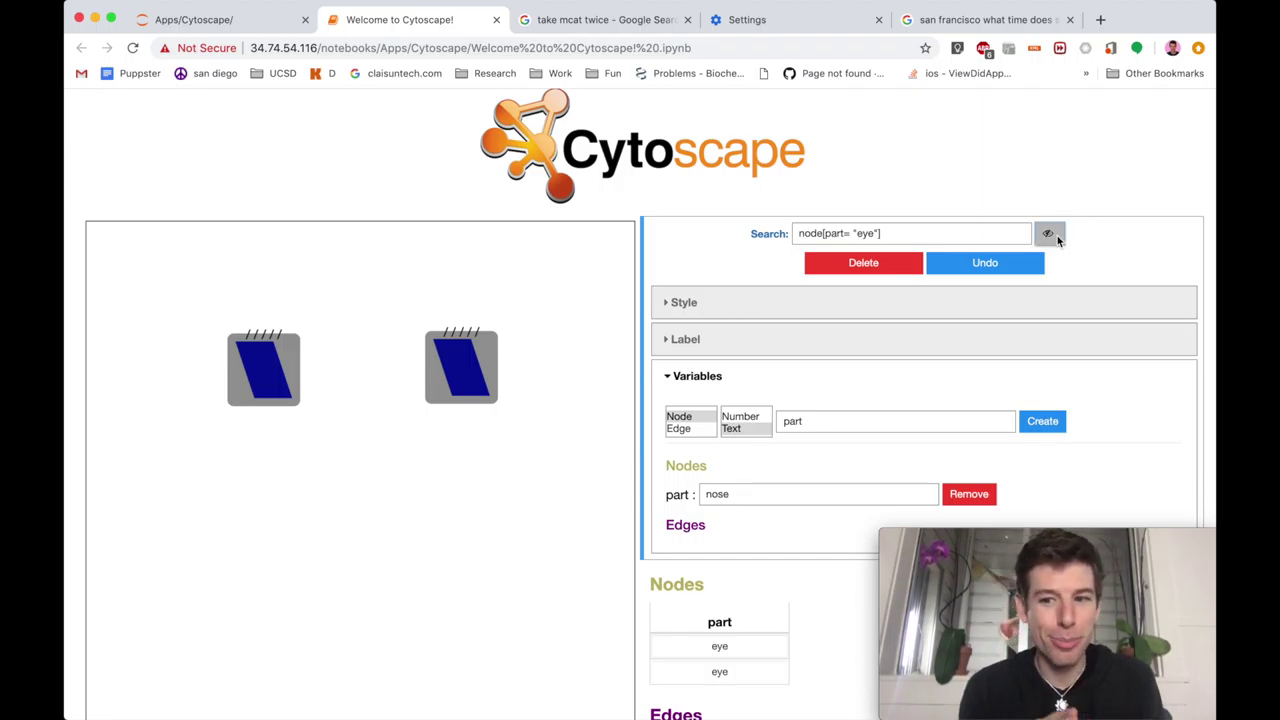
left_click(1057, 235)
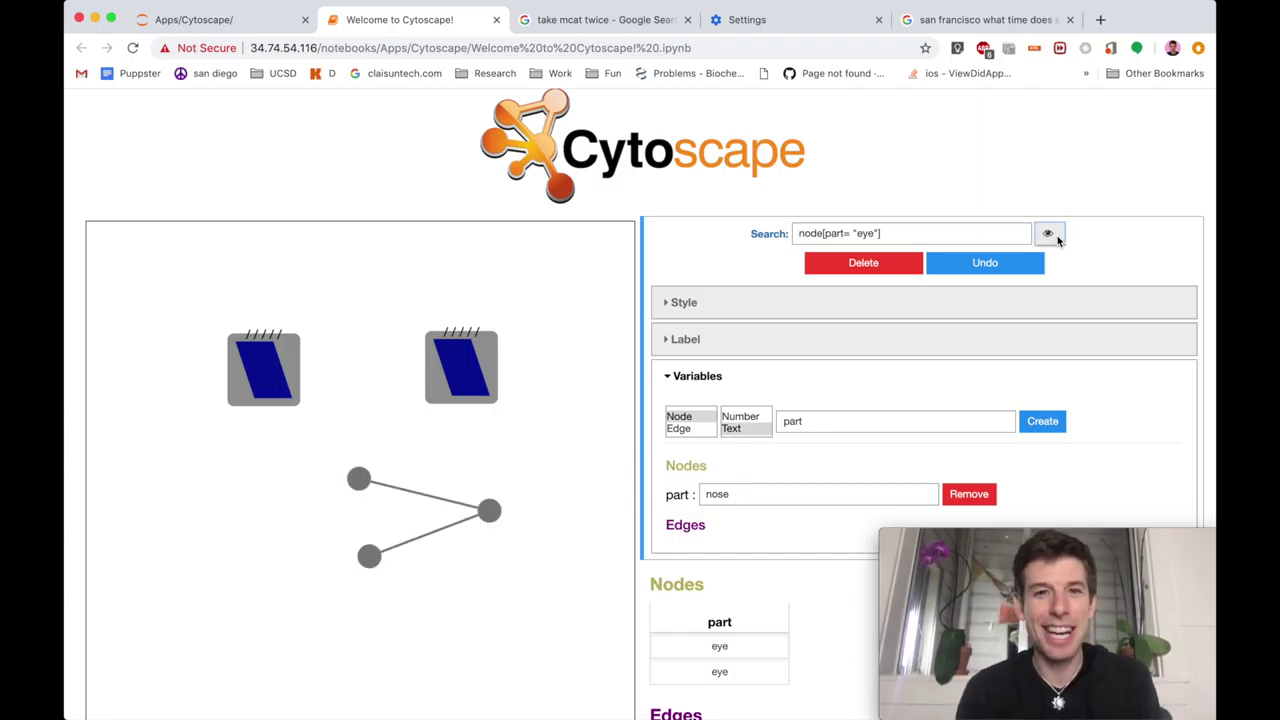
- Open the Cytoscape.js Selectors documentation in a new tab, skim it, and return to the notebook
right_click(770, 240)
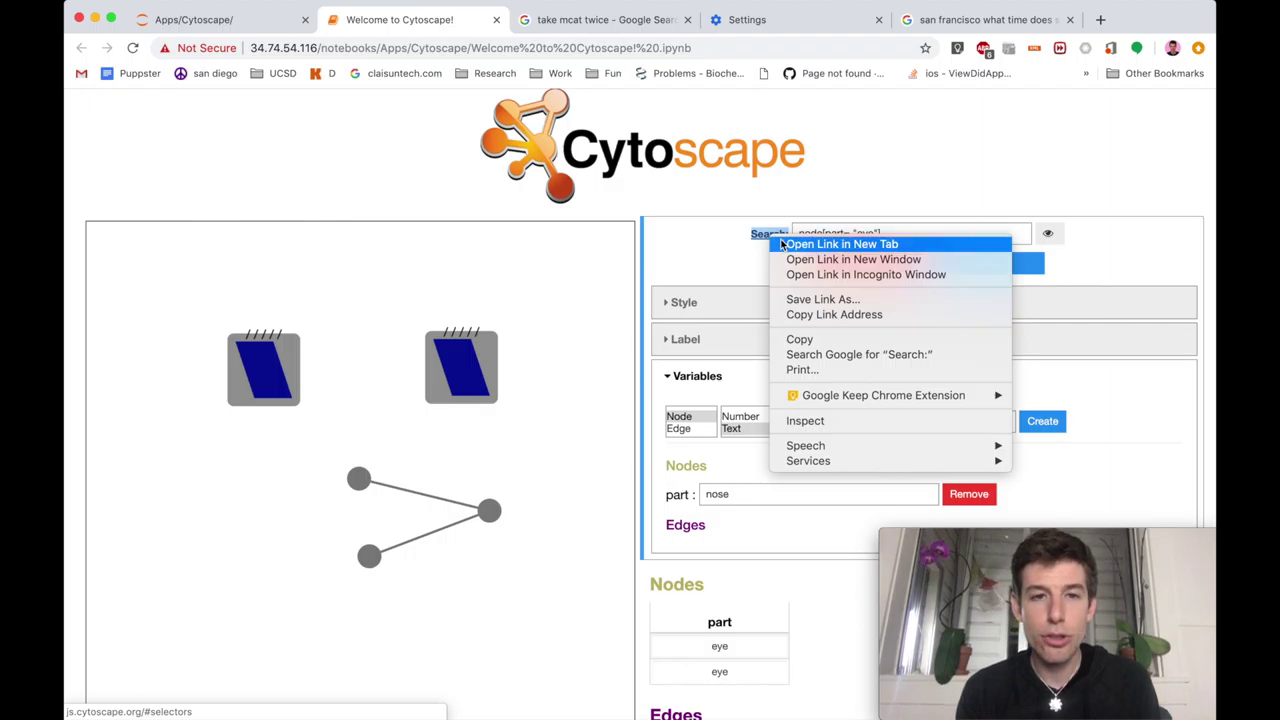
left_click(783, 245)
left_click(543, 24)
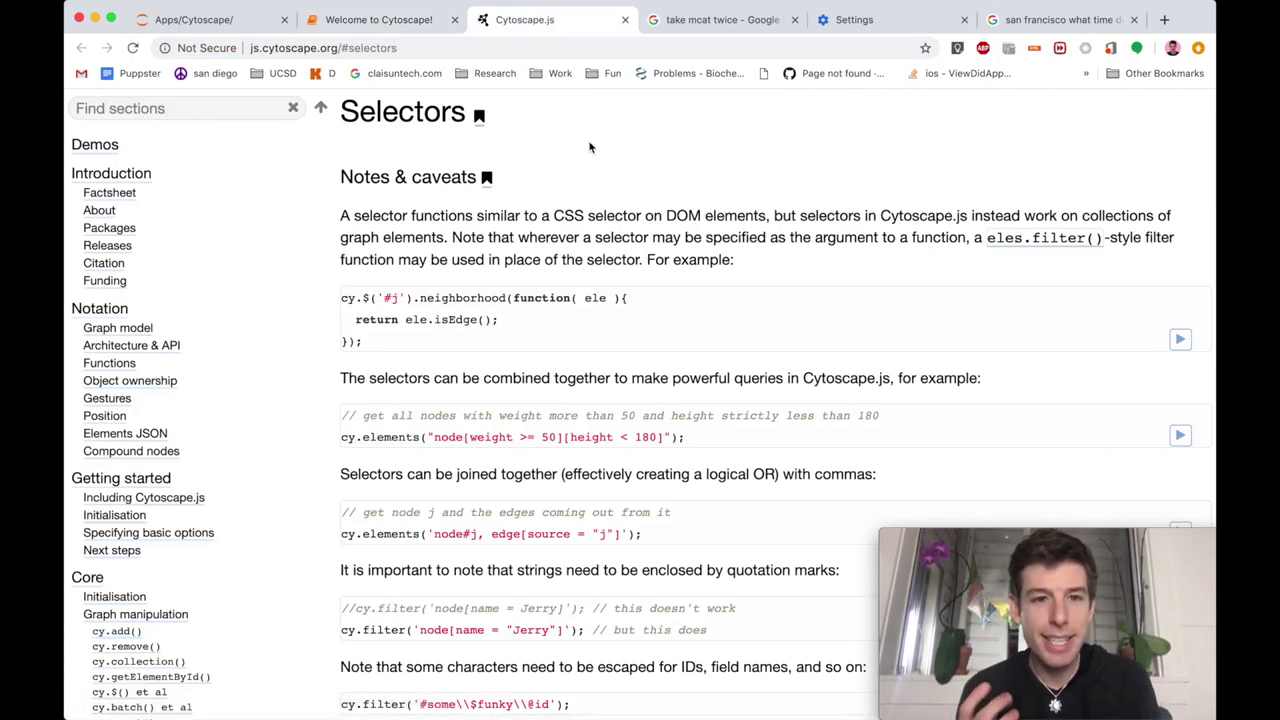
scroll(590, 147, "down", 2)
scroll(590, 147, "down", 4)
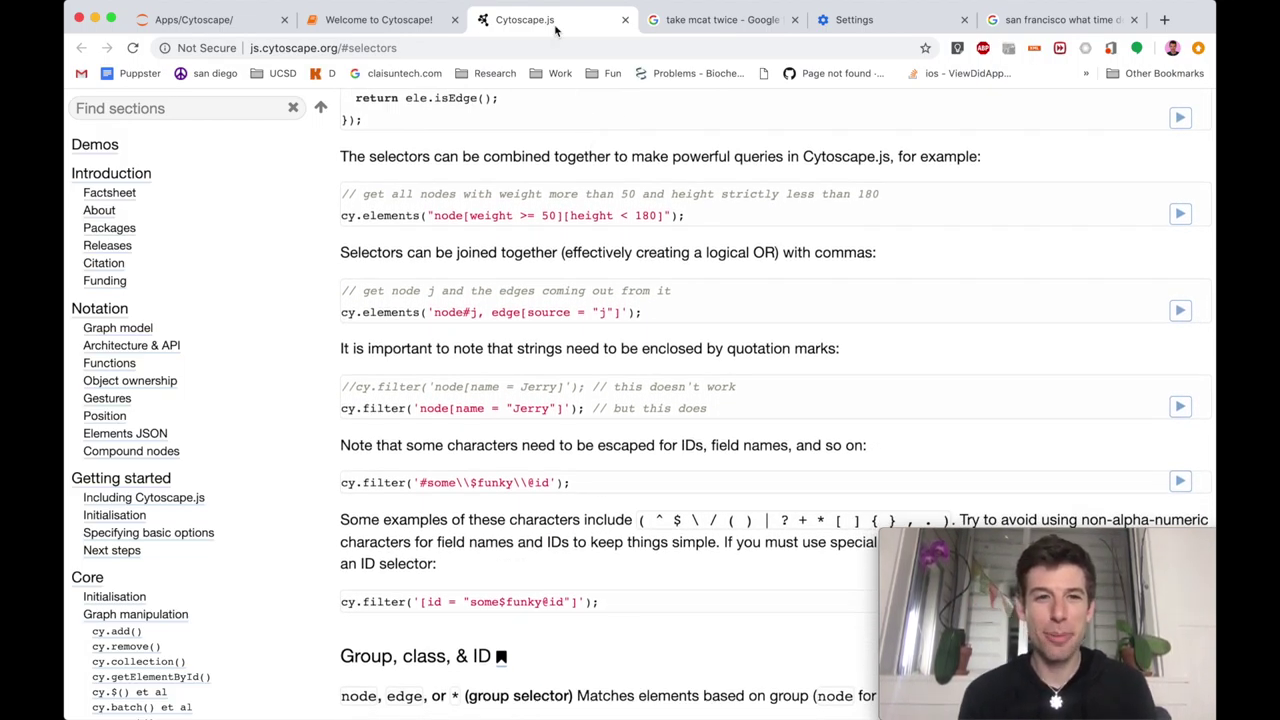
left_click(412, 22)
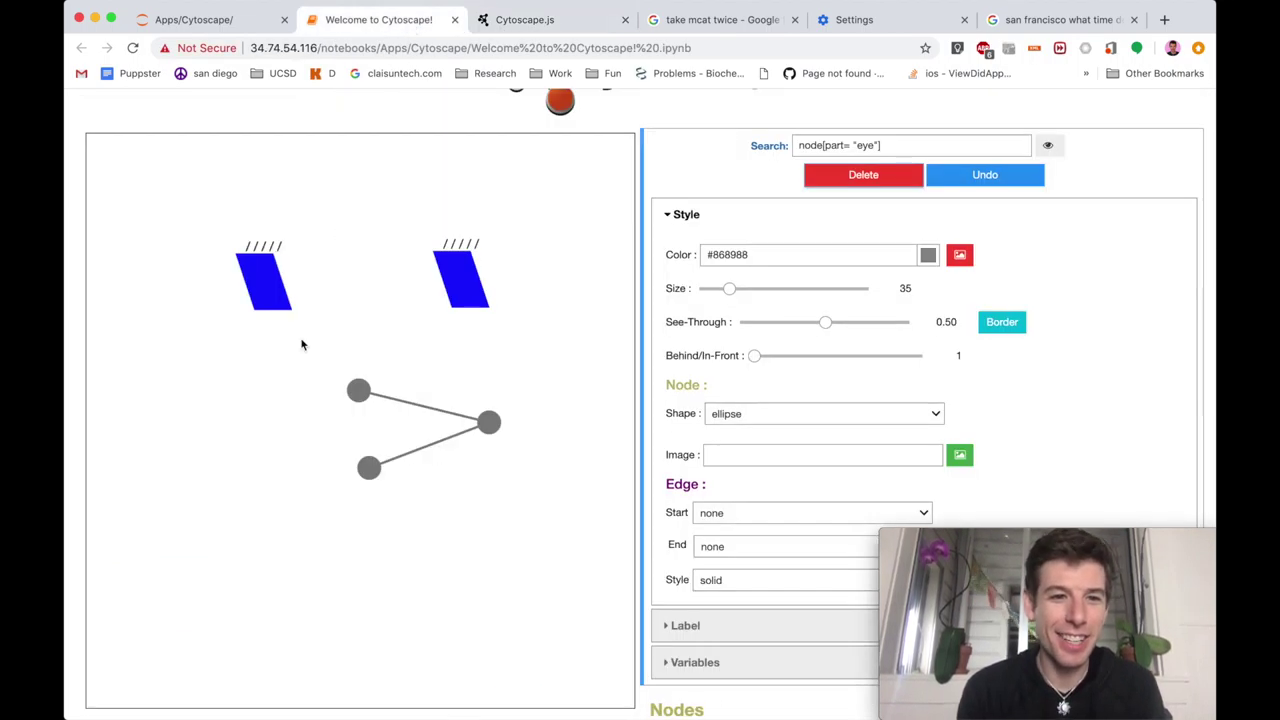
- Add five nodes in a curve below the nose and link them into a chain with edges
left_click(222, 525)
left_click(268, 552)
left_click(359, 576)
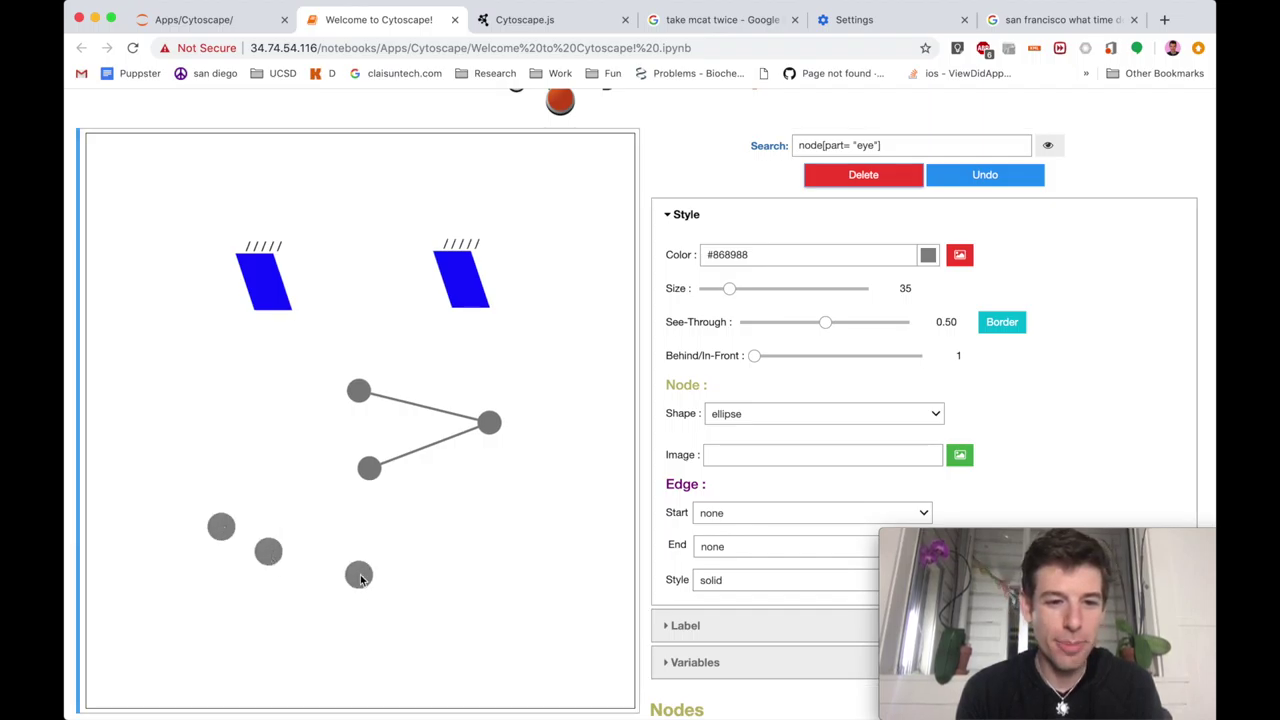
left_click(458, 559)
left_click(517, 521)
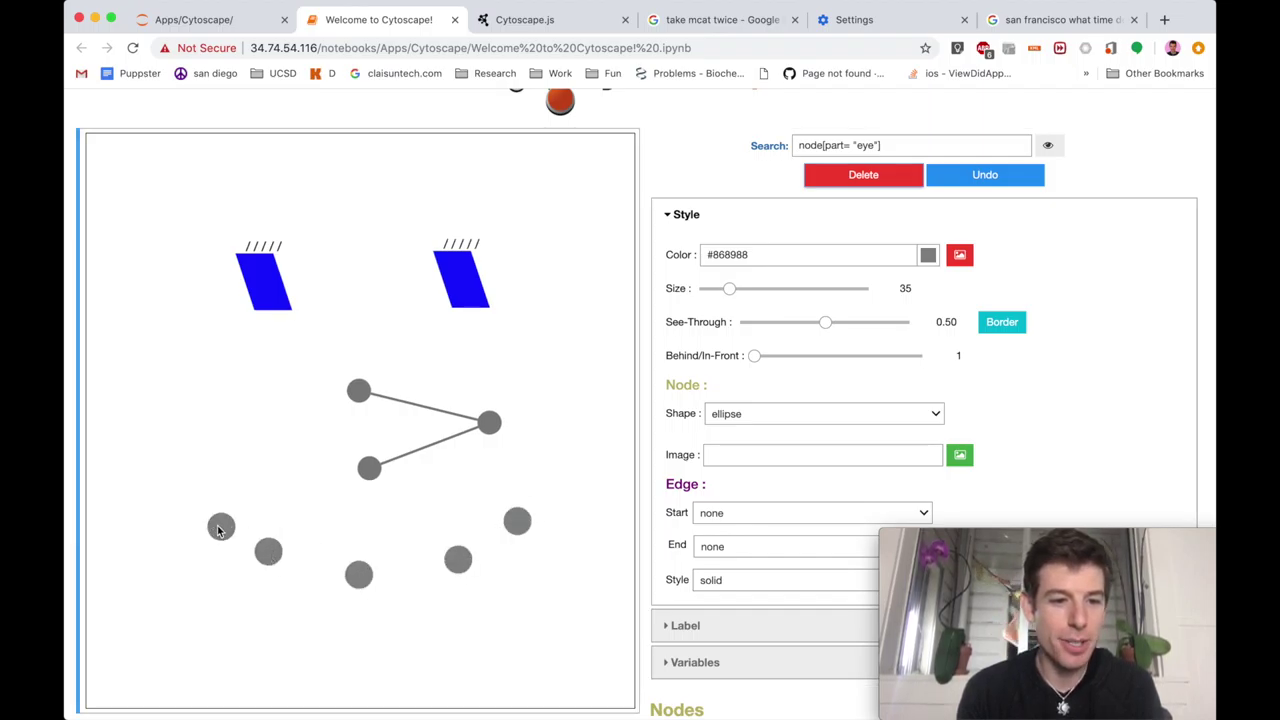
left_click(267, 555)
left_click(361, 573)
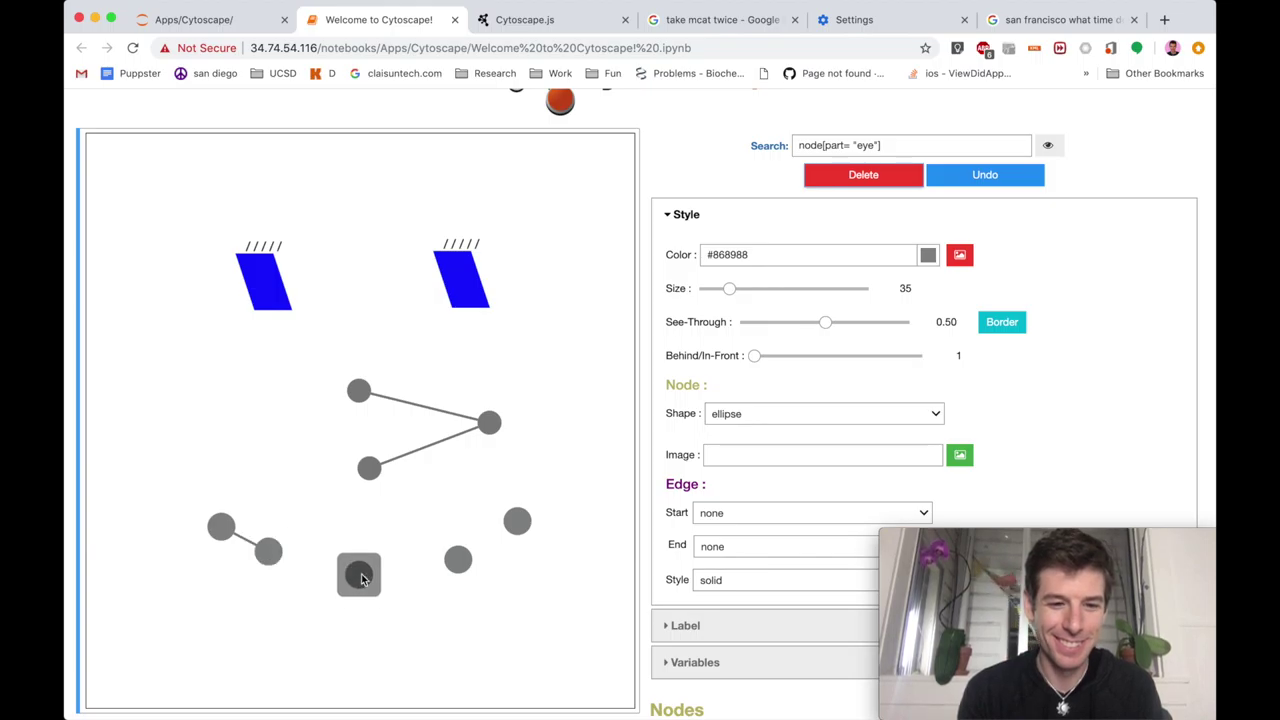
left_click(458, 560)
left_click(519, 523)
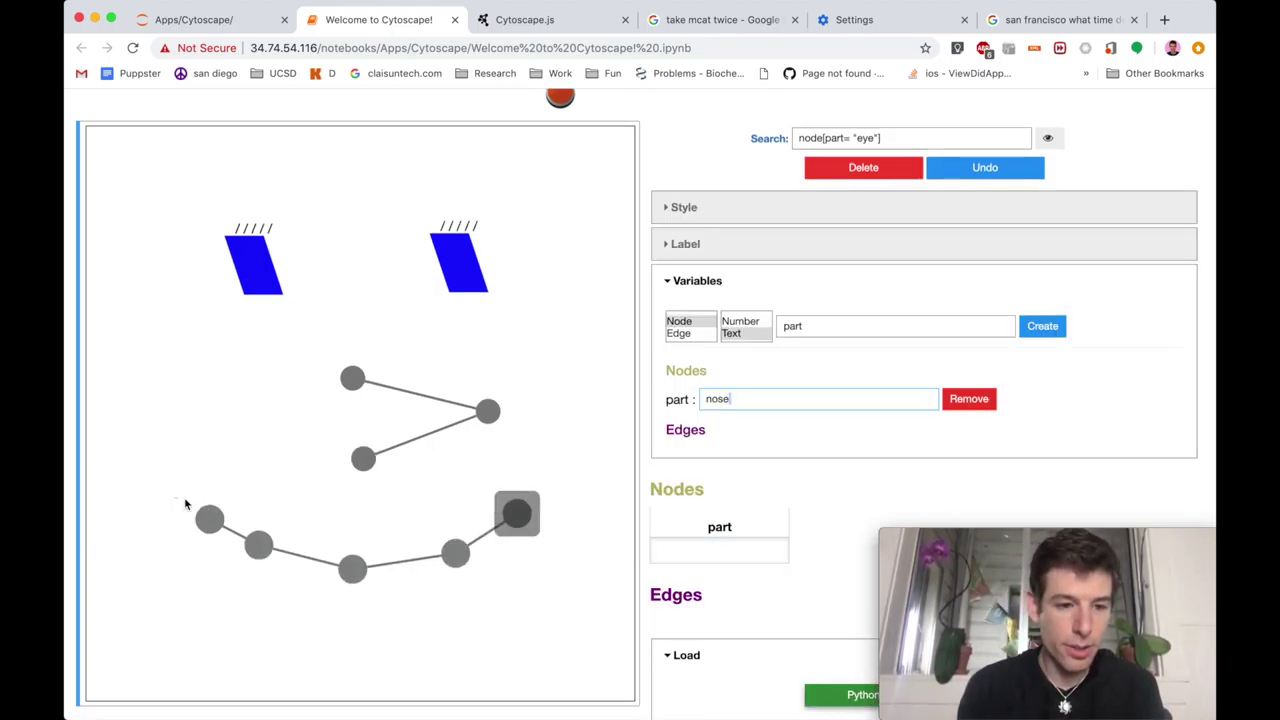
- Box-select the five curved nodes and set their part value to 'smile'
left_click_drag(186, 503, 566, 623)
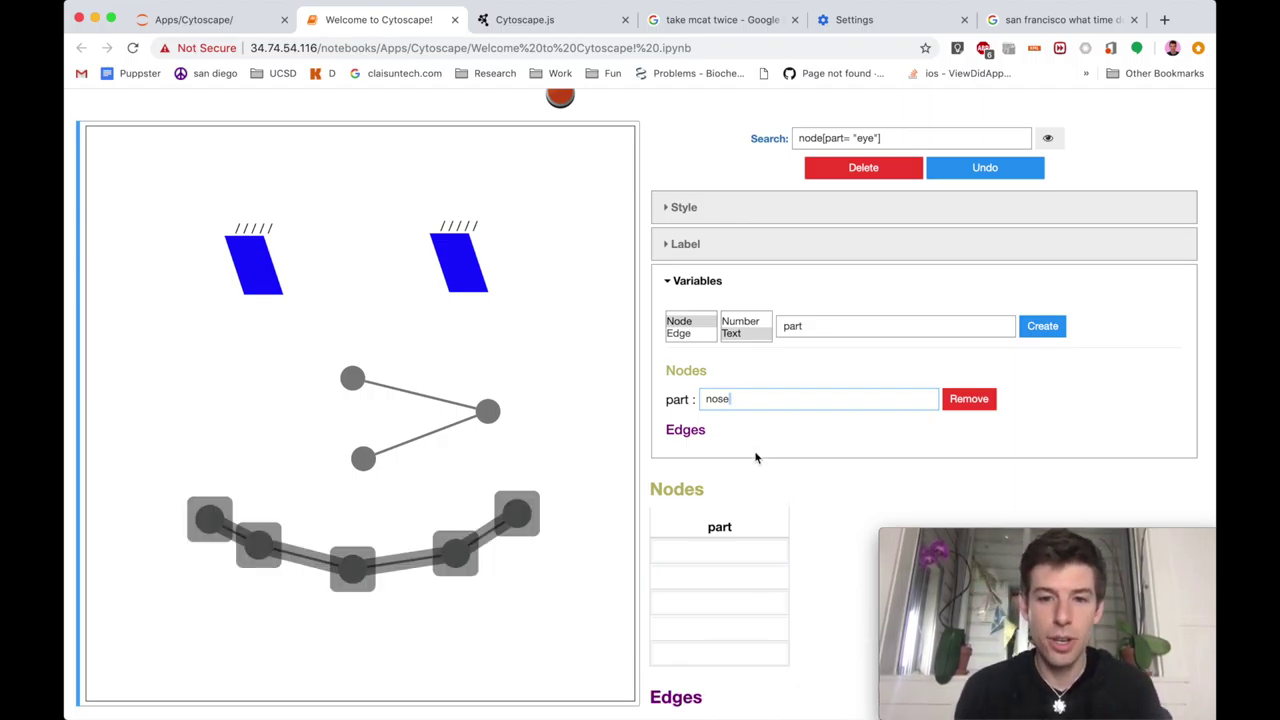
left_click_drag(742, 399, 688, 403)
key("BackSpace")
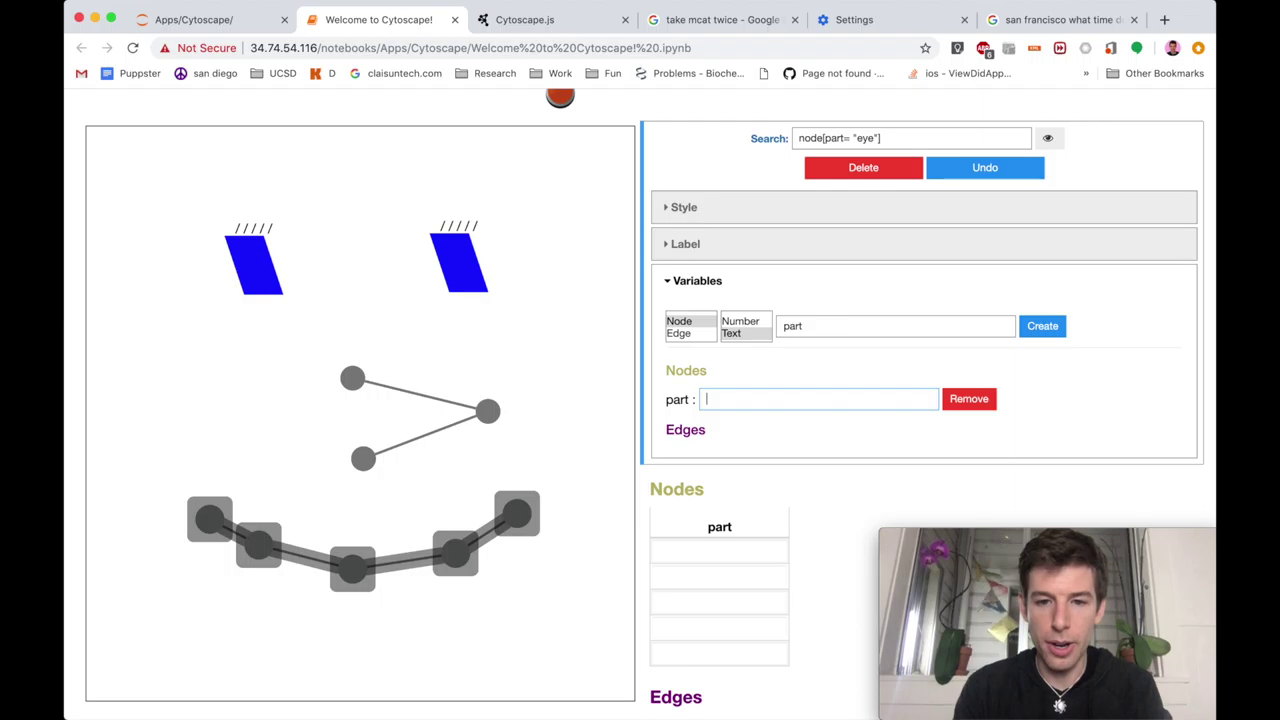
type("smli")
key("BackSpace")
key("BackSpace")
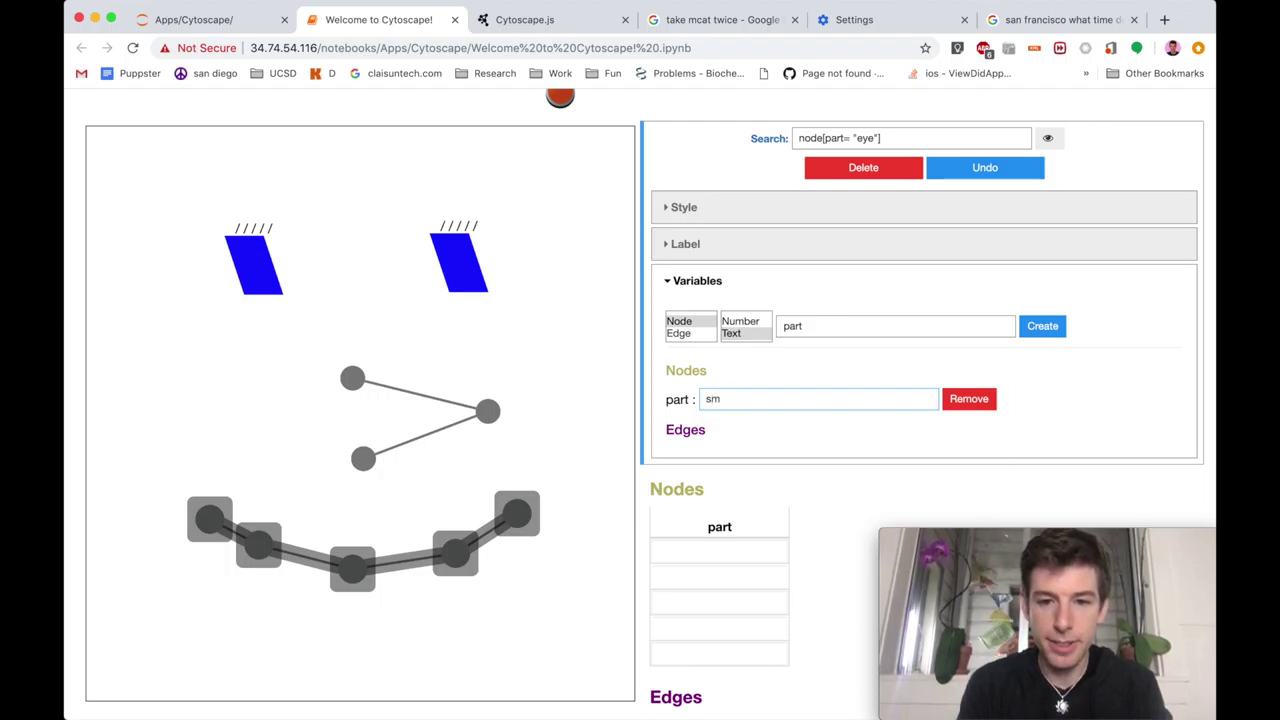
type("ile")
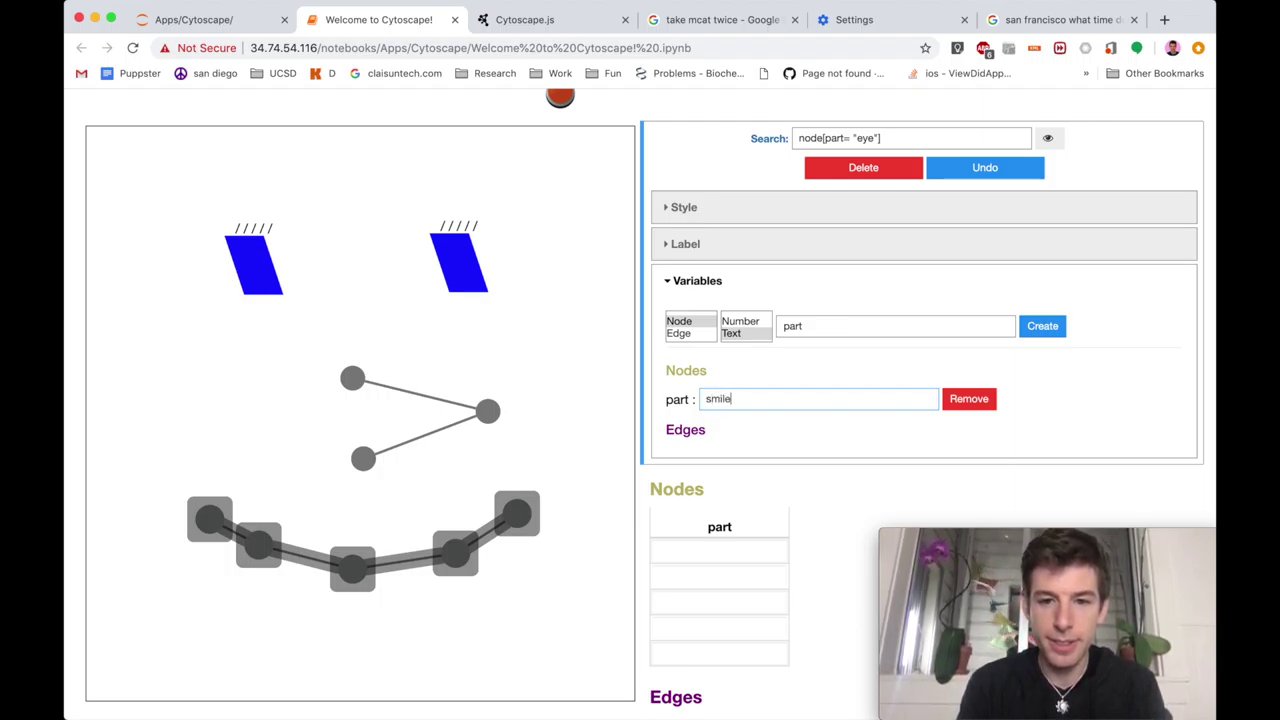
- Color the five smile nodes and their connecting edges red (#ff0000), then deselect them
left_click(679, 211)
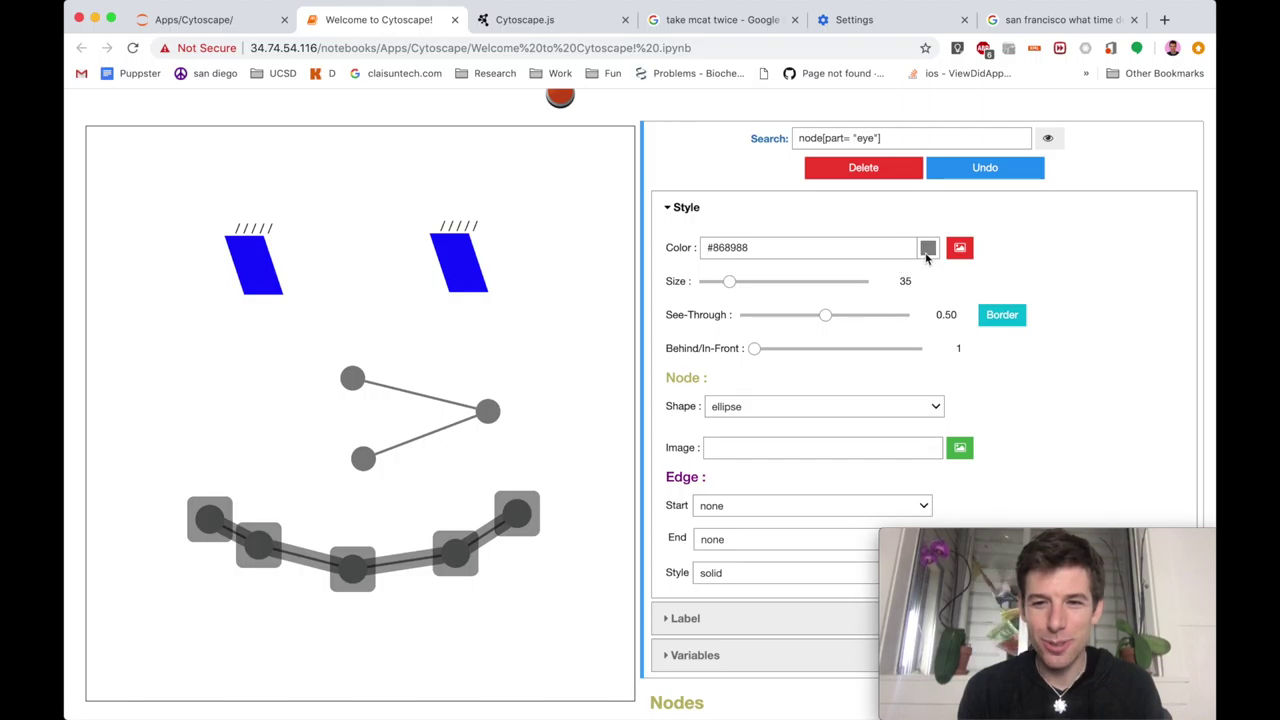
left_click(927, 248)
left_click_drag(341, 348, 437, 357)
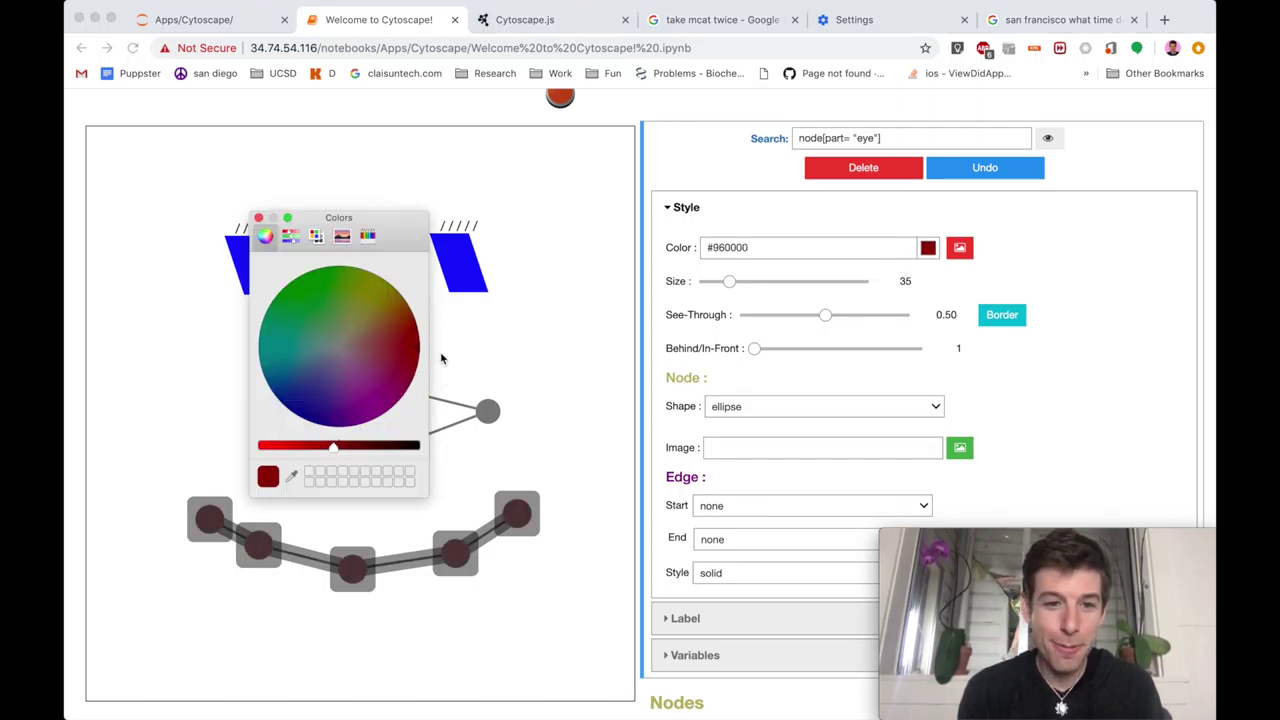
left_click_drag(331, 451, 260, 446)
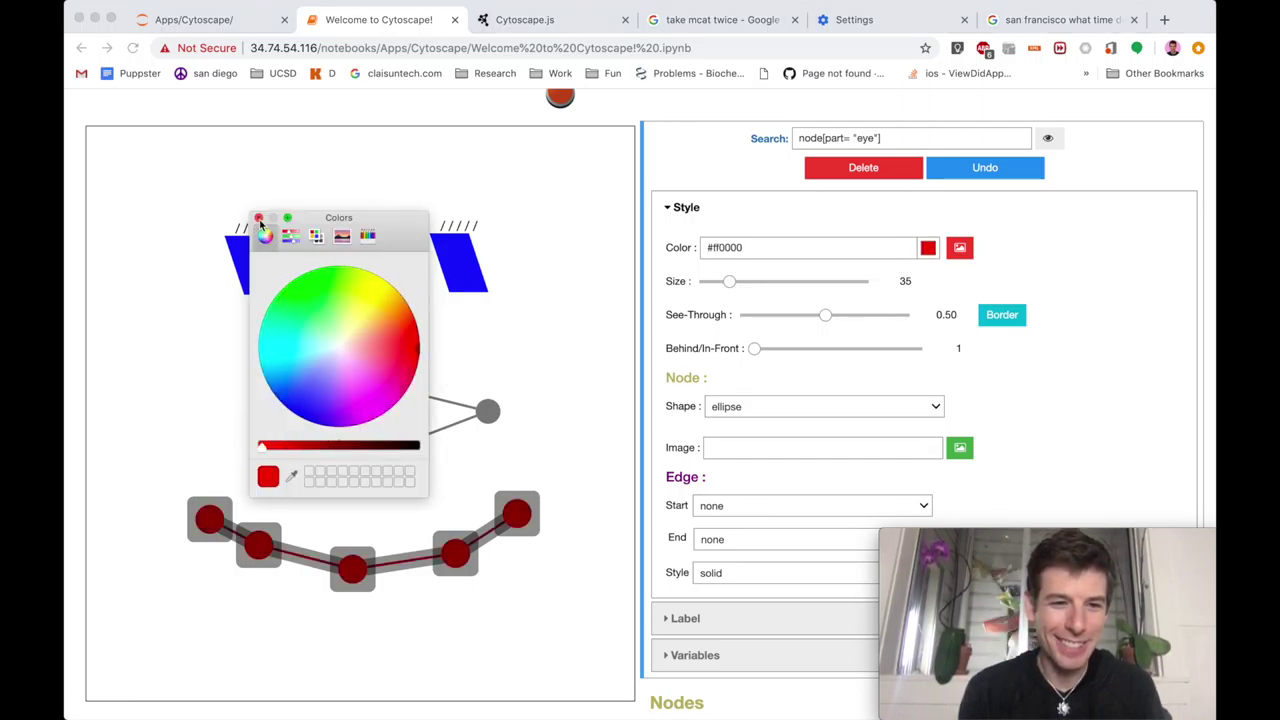
left_click(258, 217)
left_click(507, 527)
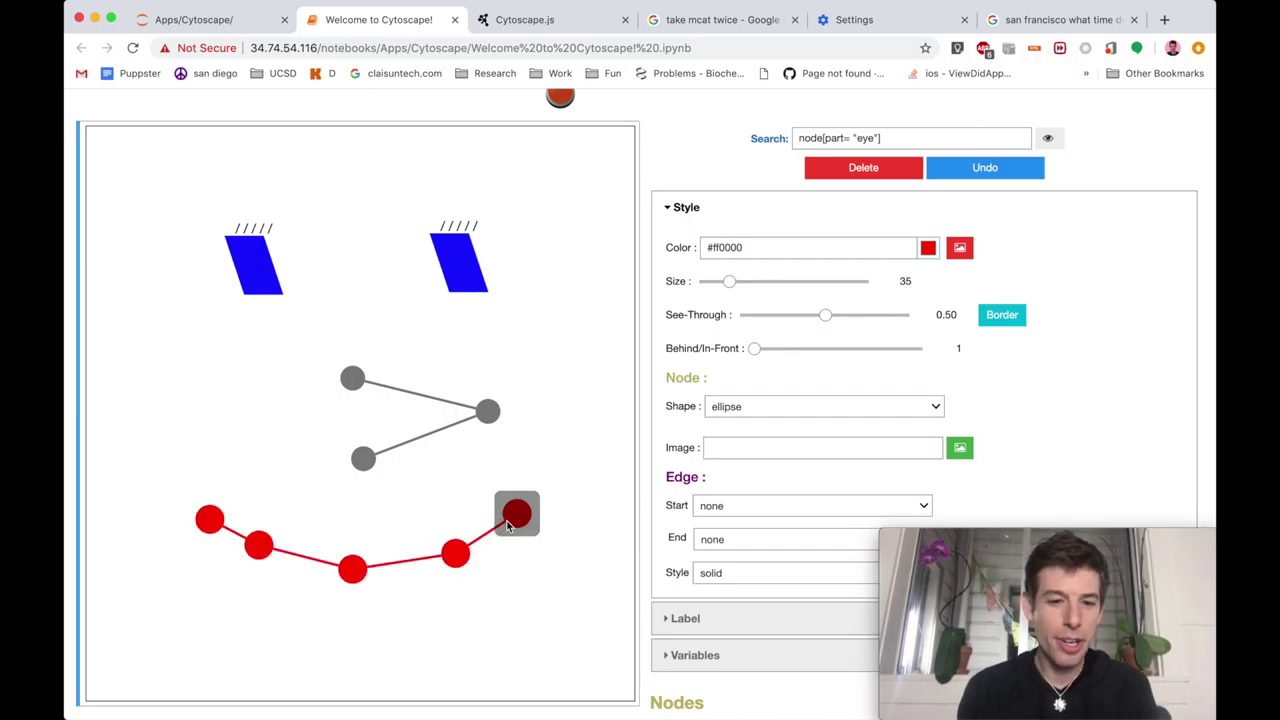
left_click(910, 612)
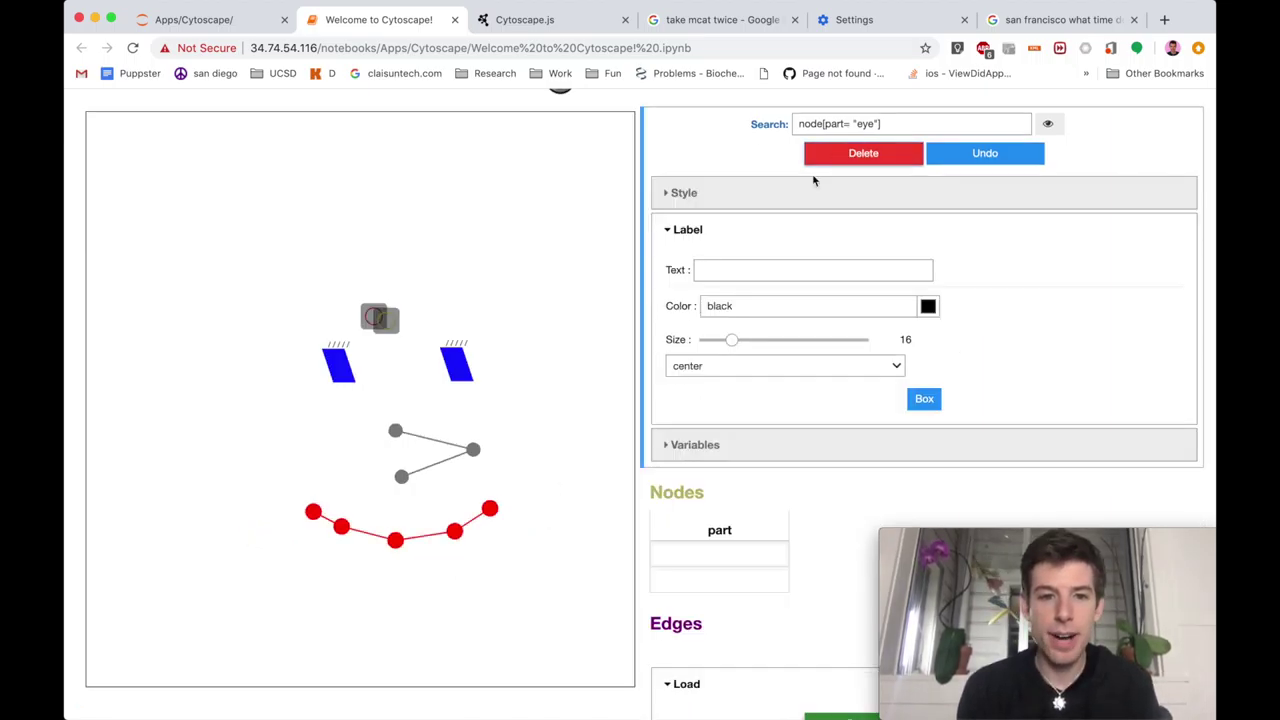
- Collapse the Label section and scroll down to the Load panel below Nodes and Edges
scroll(520, 440, "up", 2)
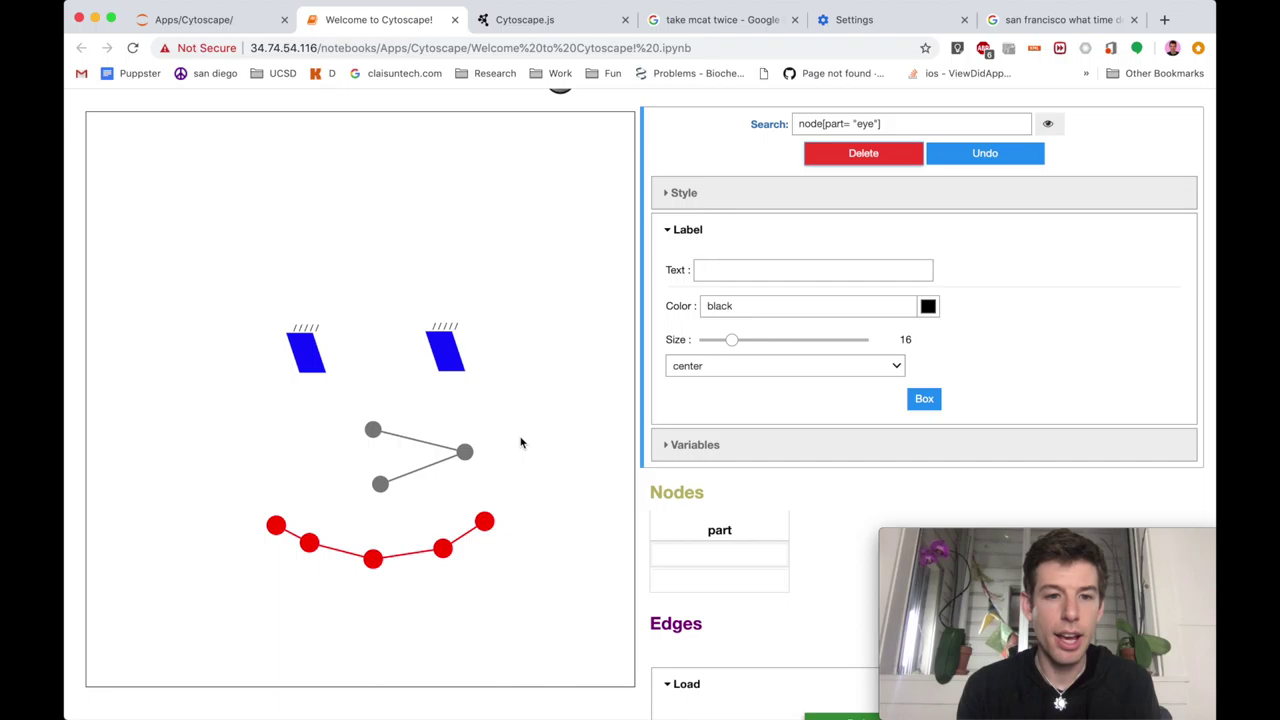
scroll(729, 430, "up", 1)
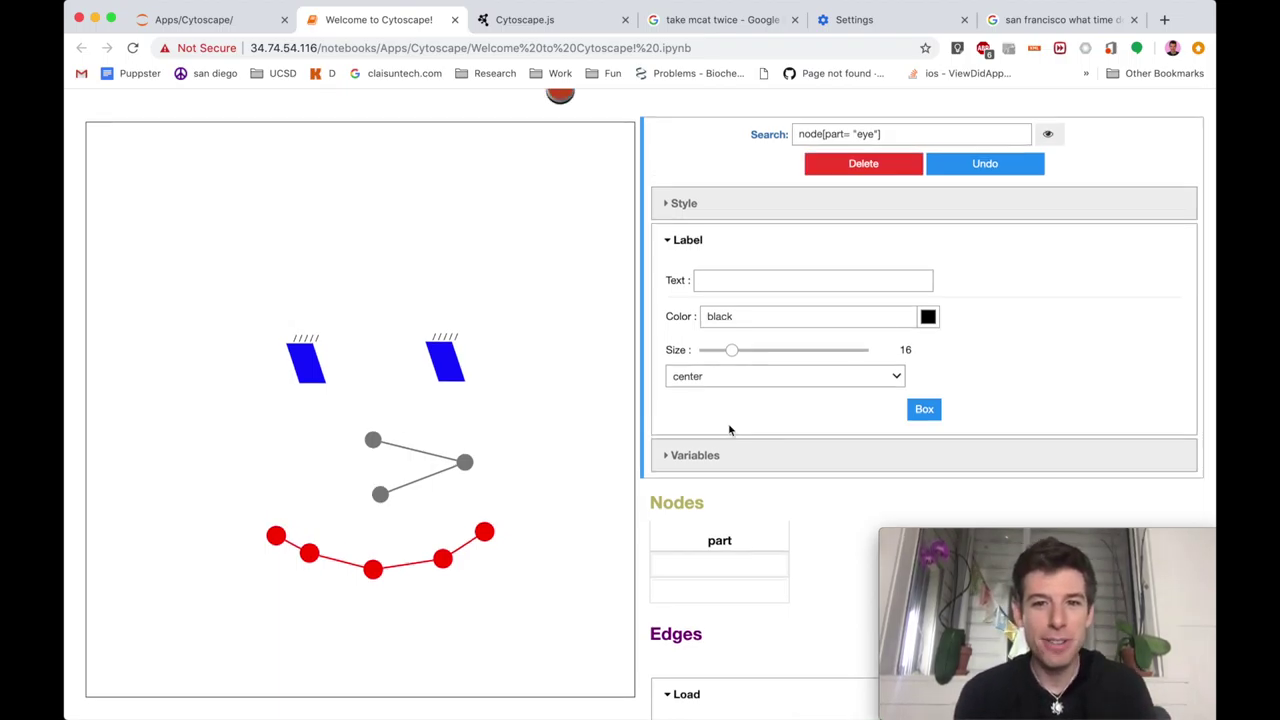
left_click(673, 241)
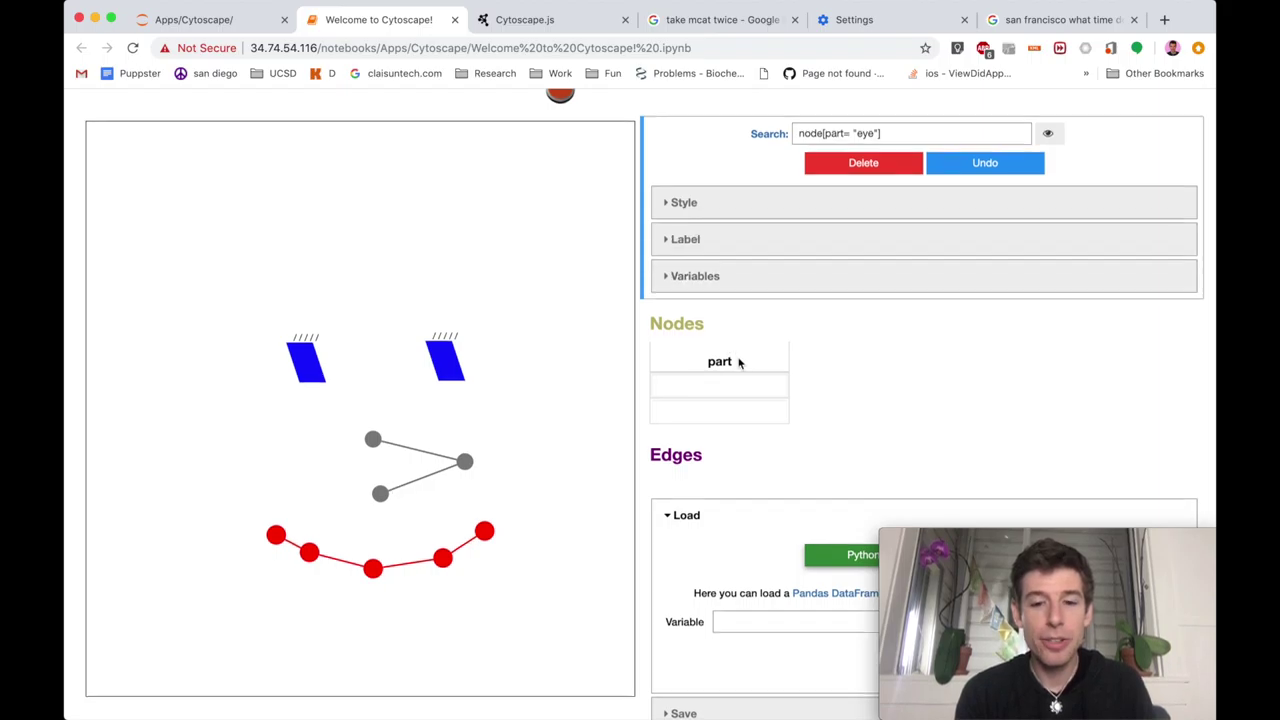
scroll(739, 363, "down", 3)
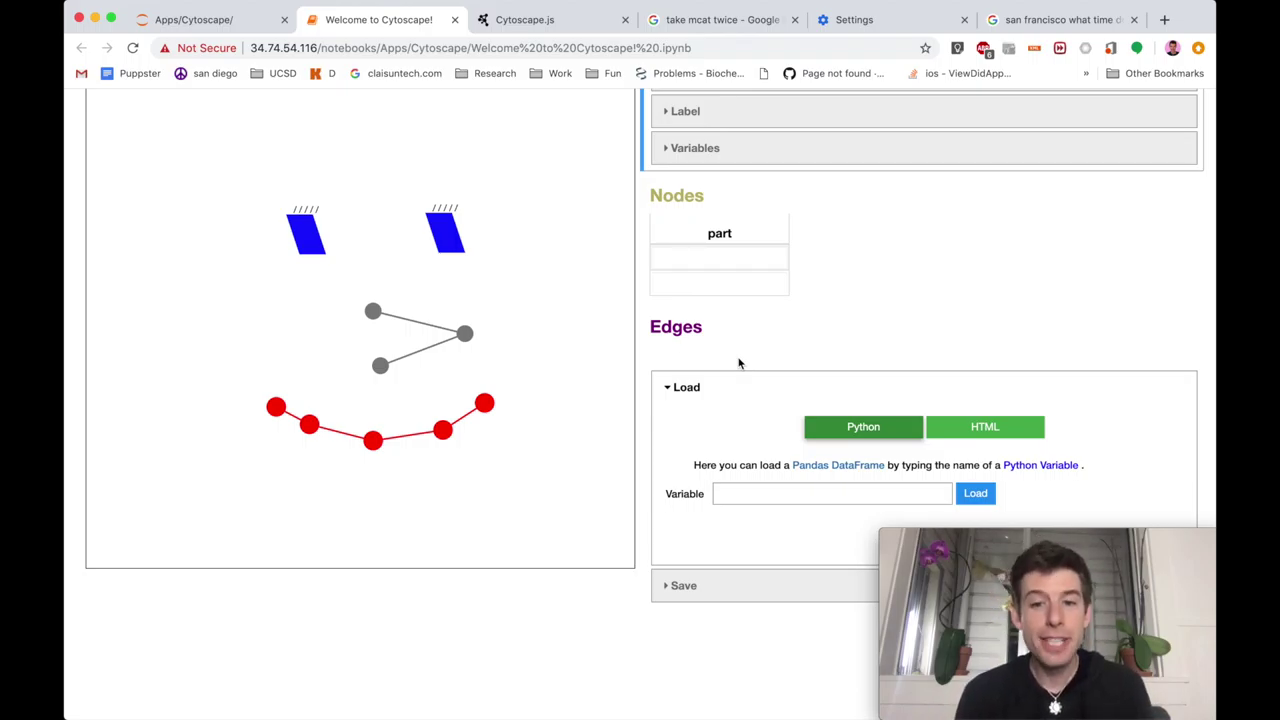
- In the Save options, switch the export format to HTML (index.html)
left_click(672, 587)
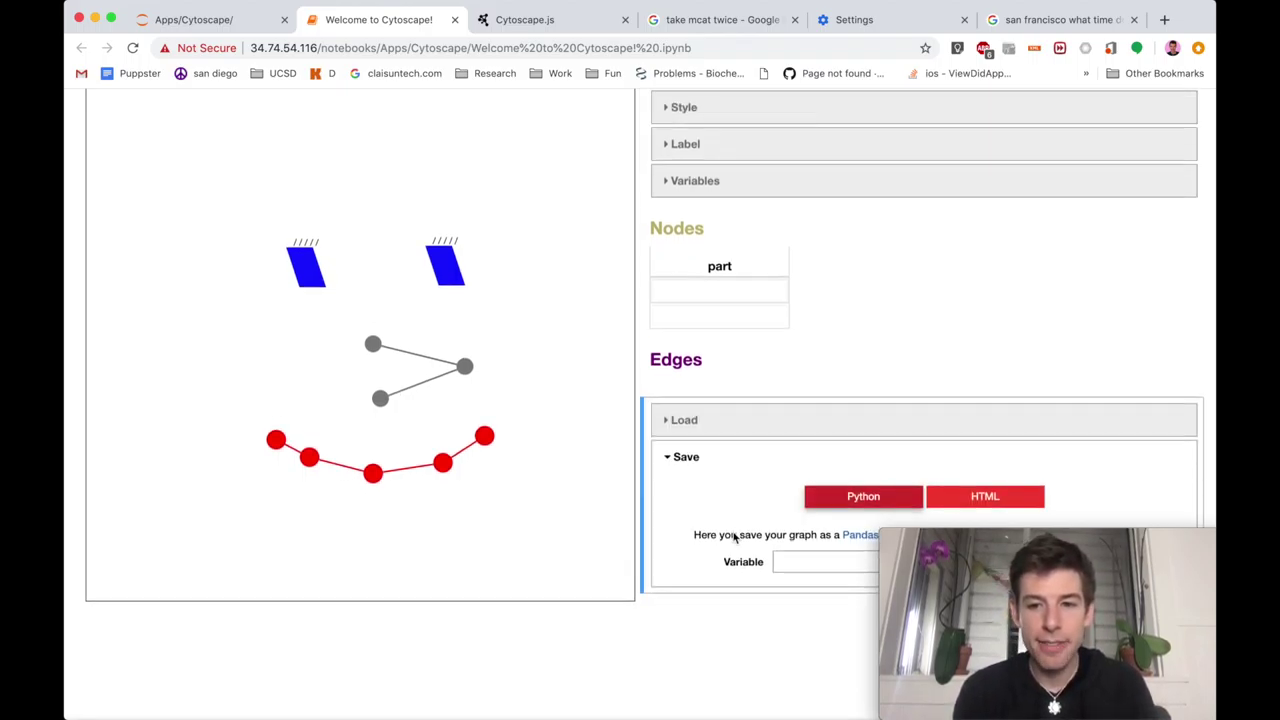
left_click_drag(975, 558, 183, 558)
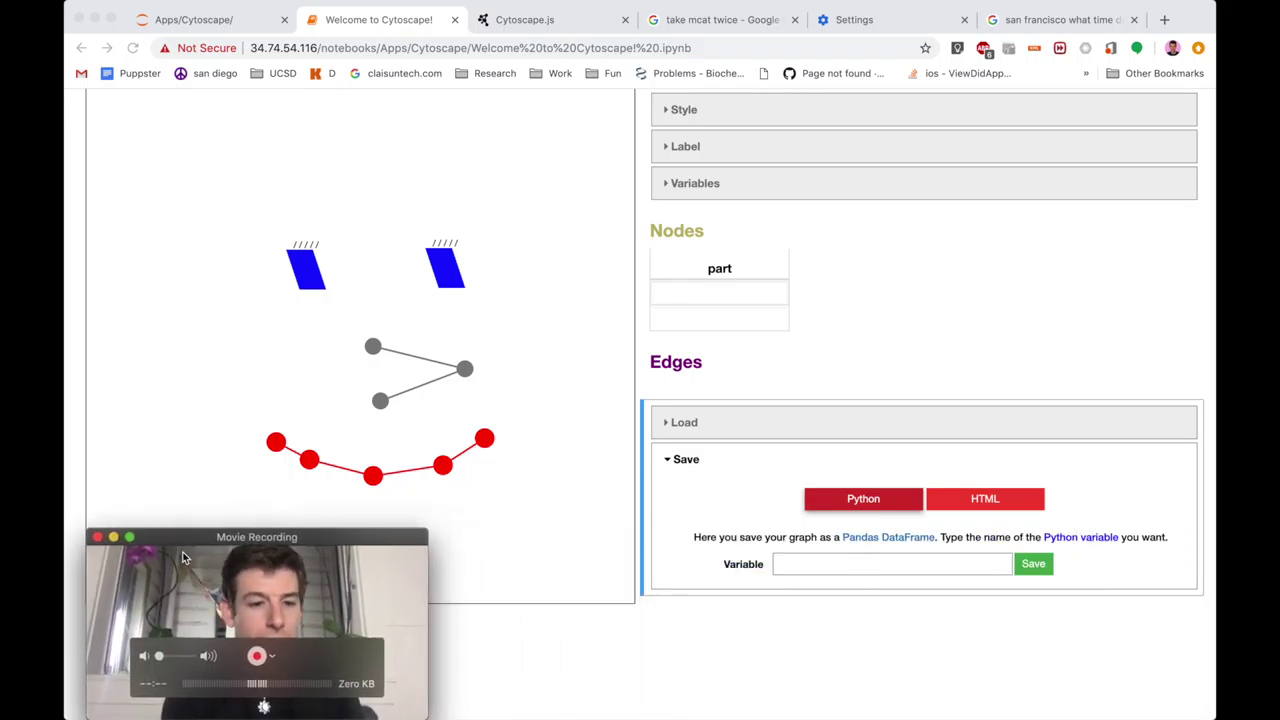
left_click(720, 603)
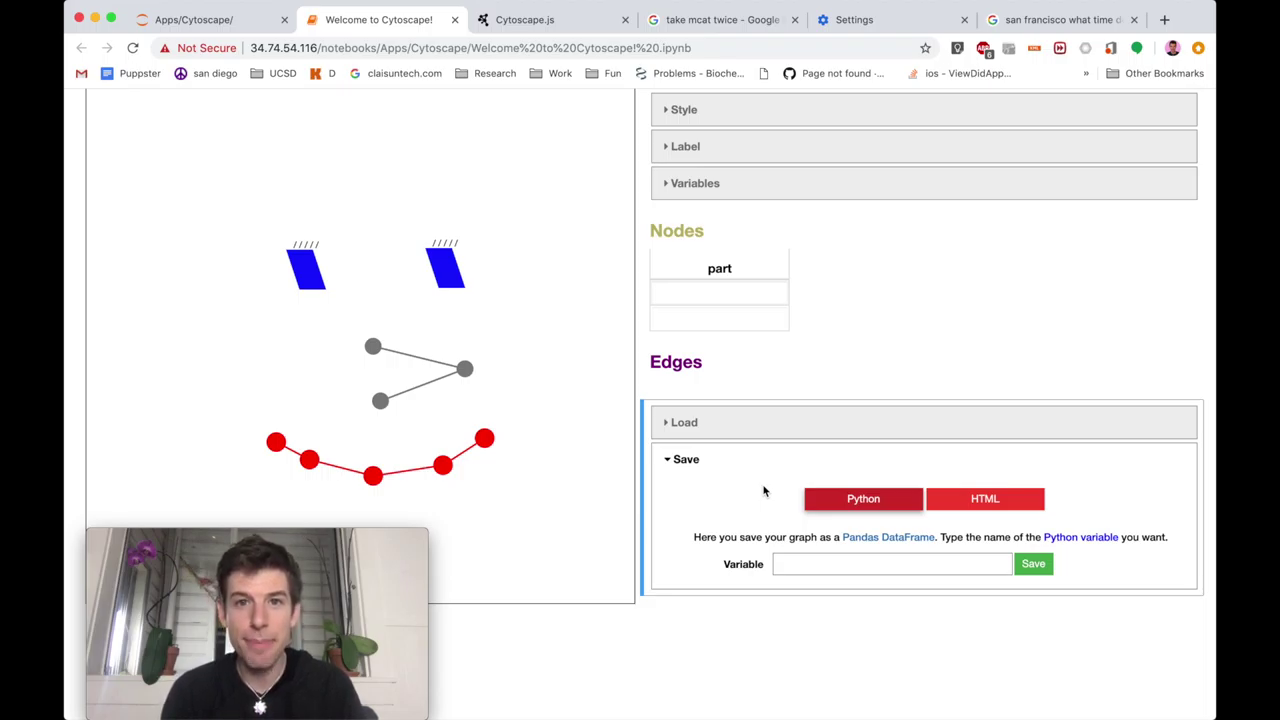
left_click(957, 502)
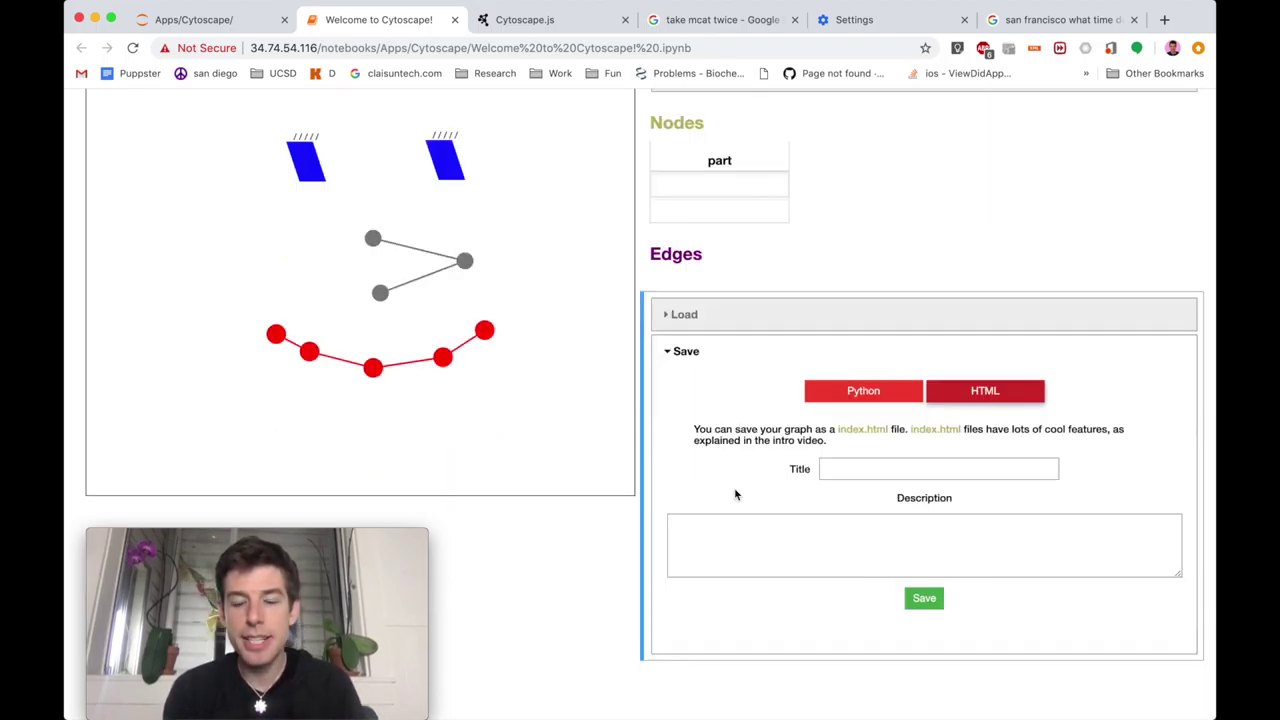
scroll(660, 435, "down", 3)
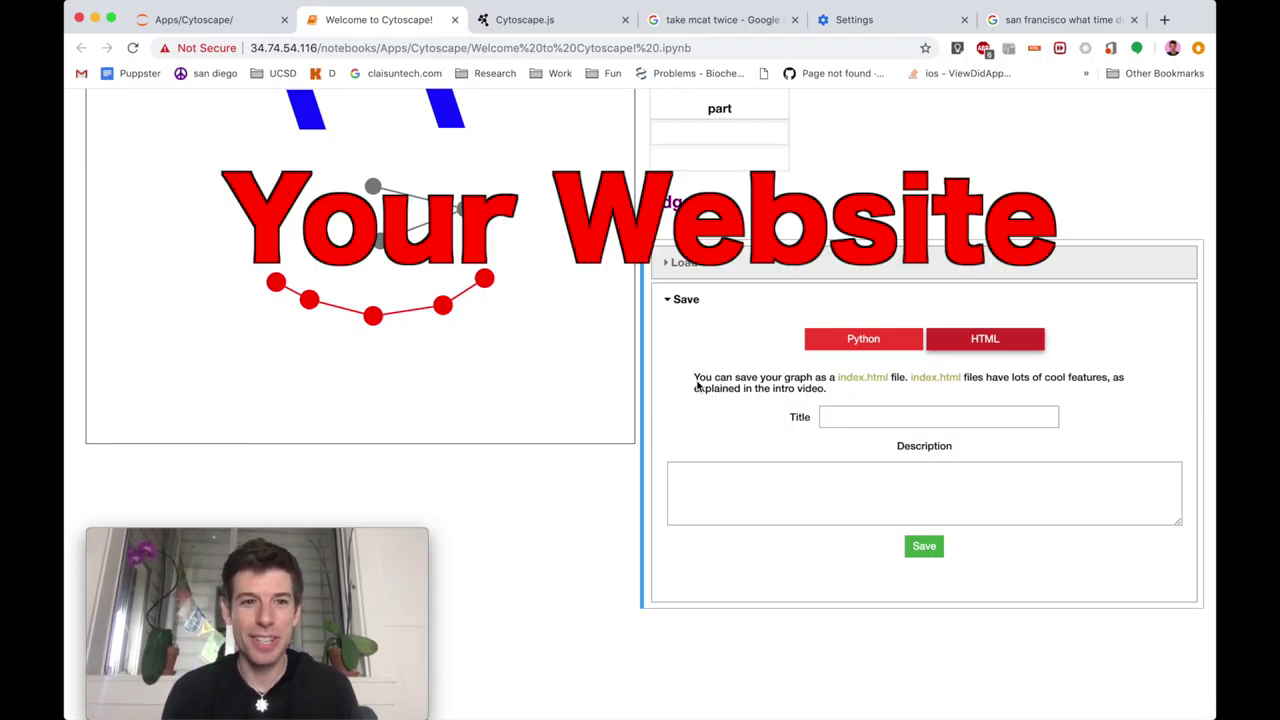
scroll(660, 340, "up", 2)
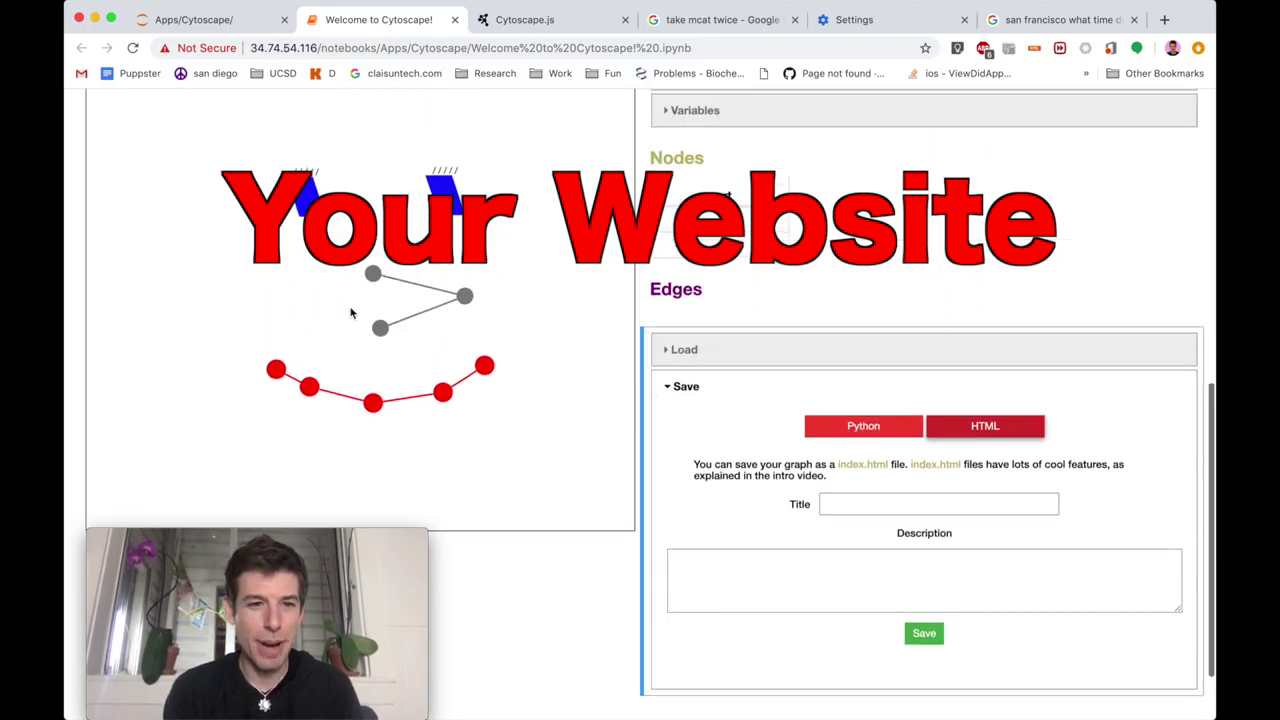
scroll(734, 487, "down", 1)
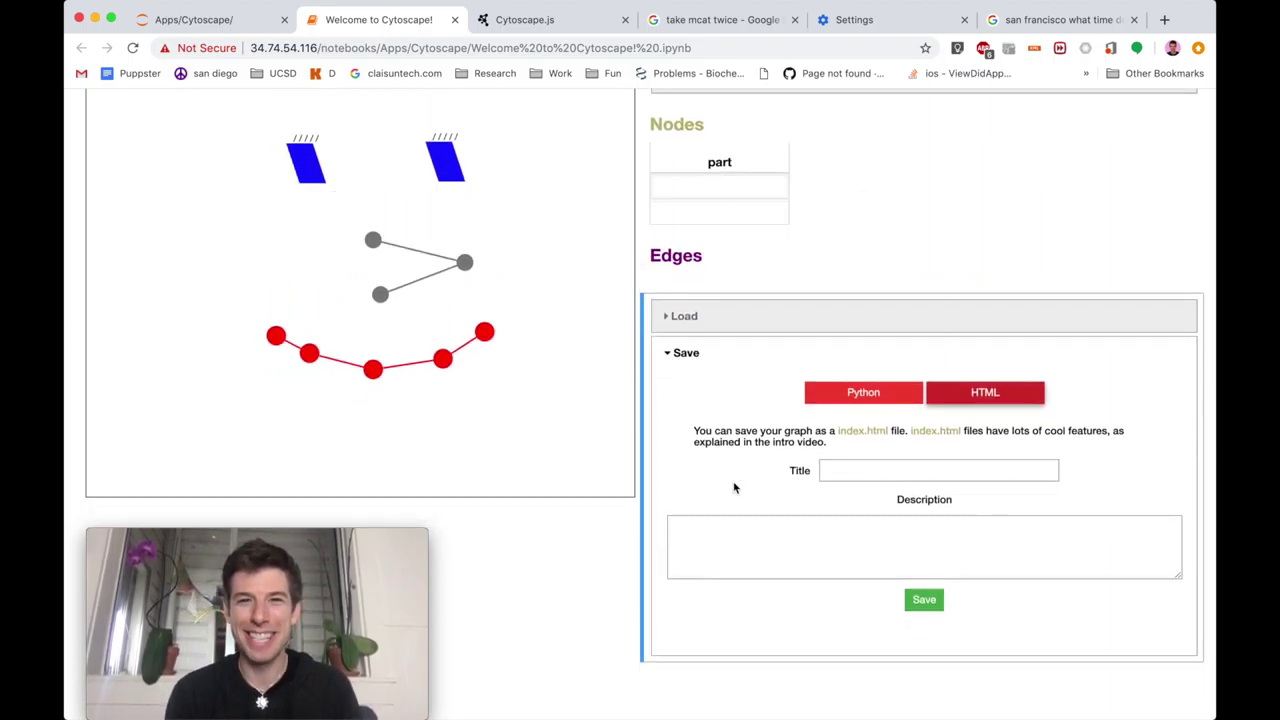
- Title it 'Mr. Smiley', add the description 'Here is mr. smiley. This is a really cool graph…', and save
left_click(838, 470)
type("M")
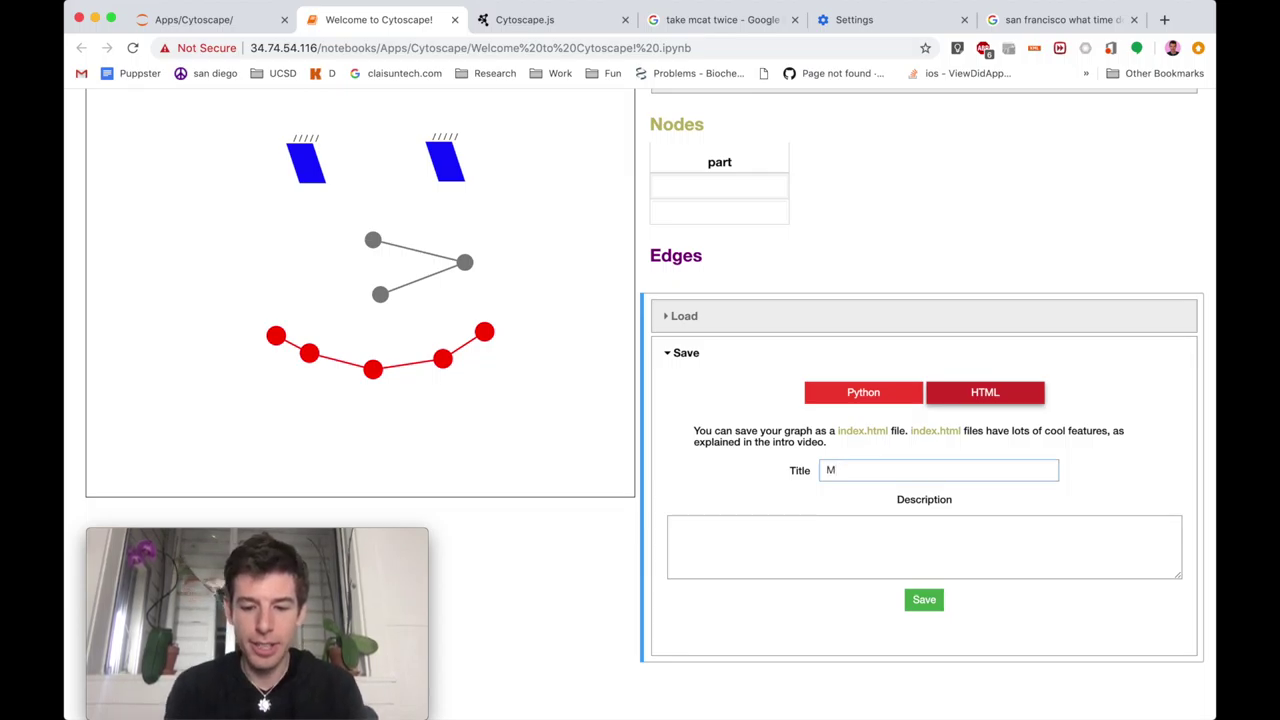
type("r.")
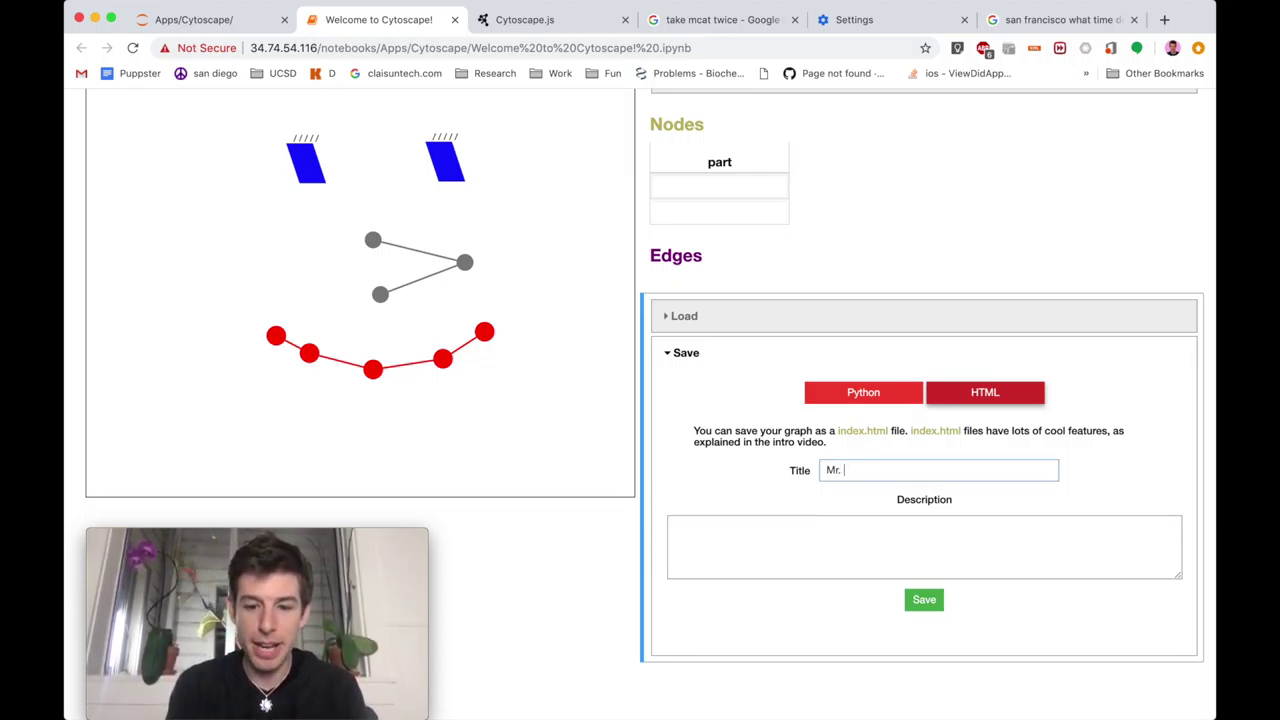
type(" Smiley")
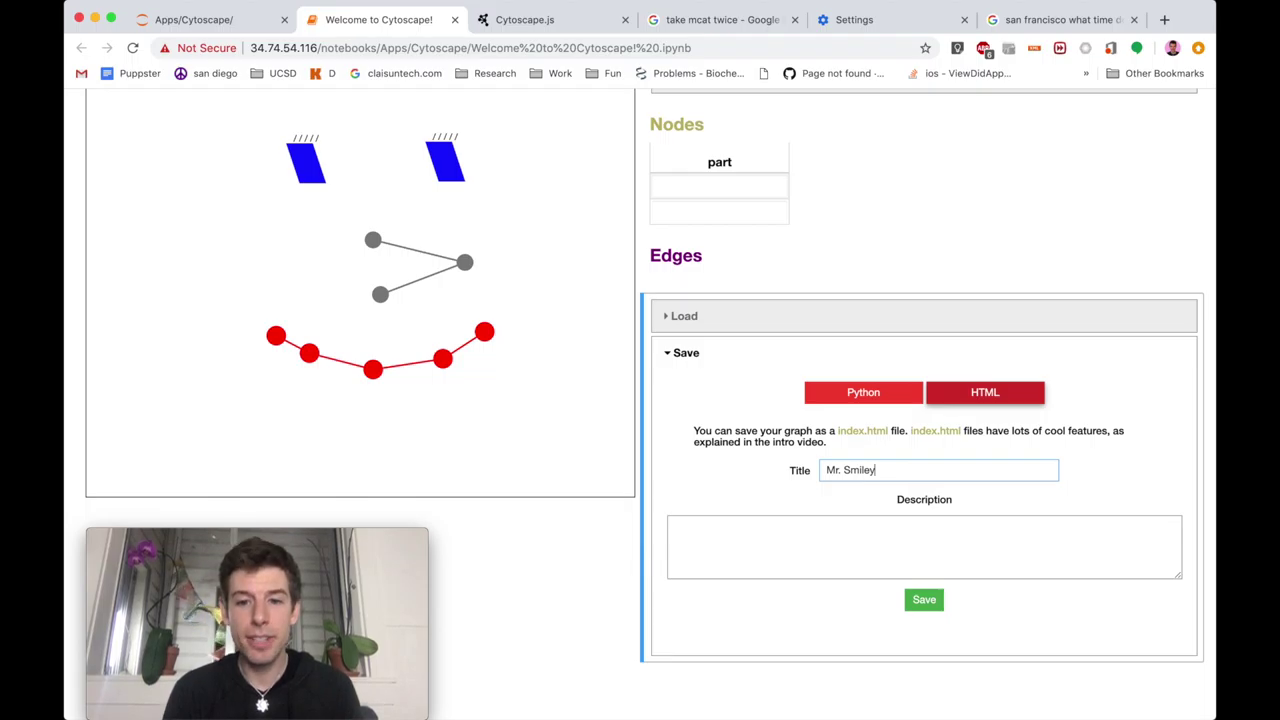
left_click(731, 548)
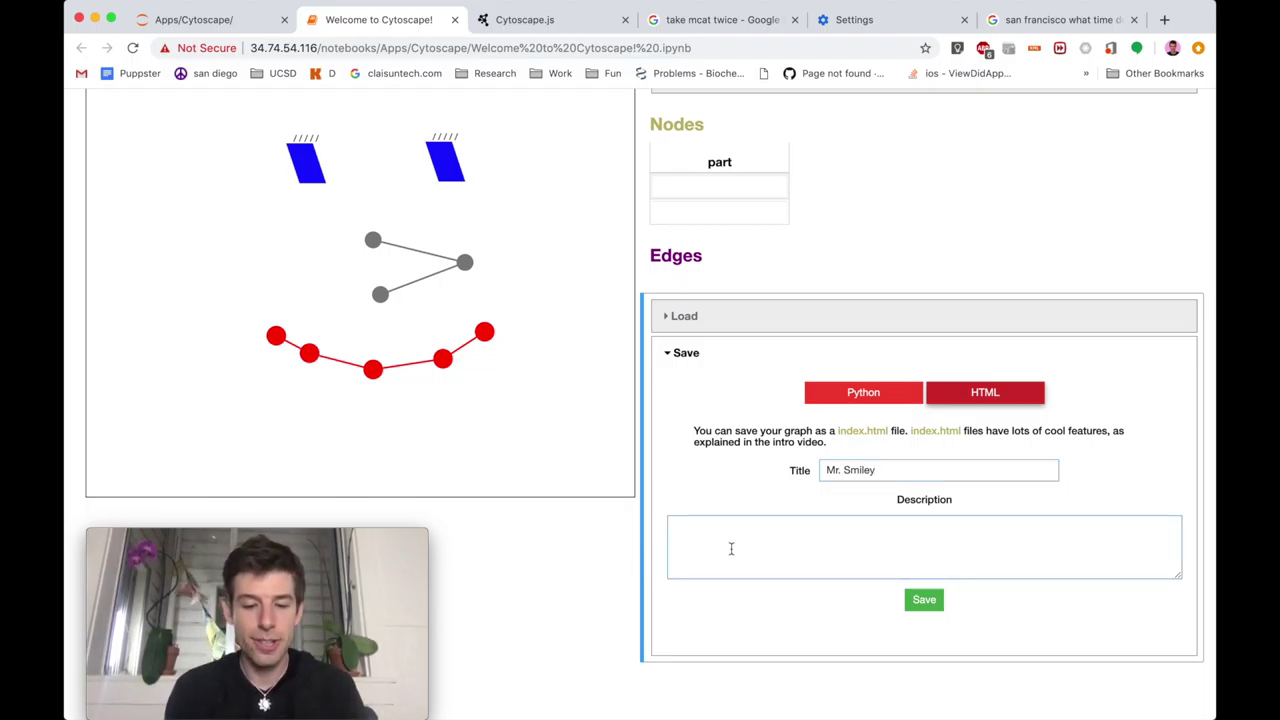
type("Here is ")
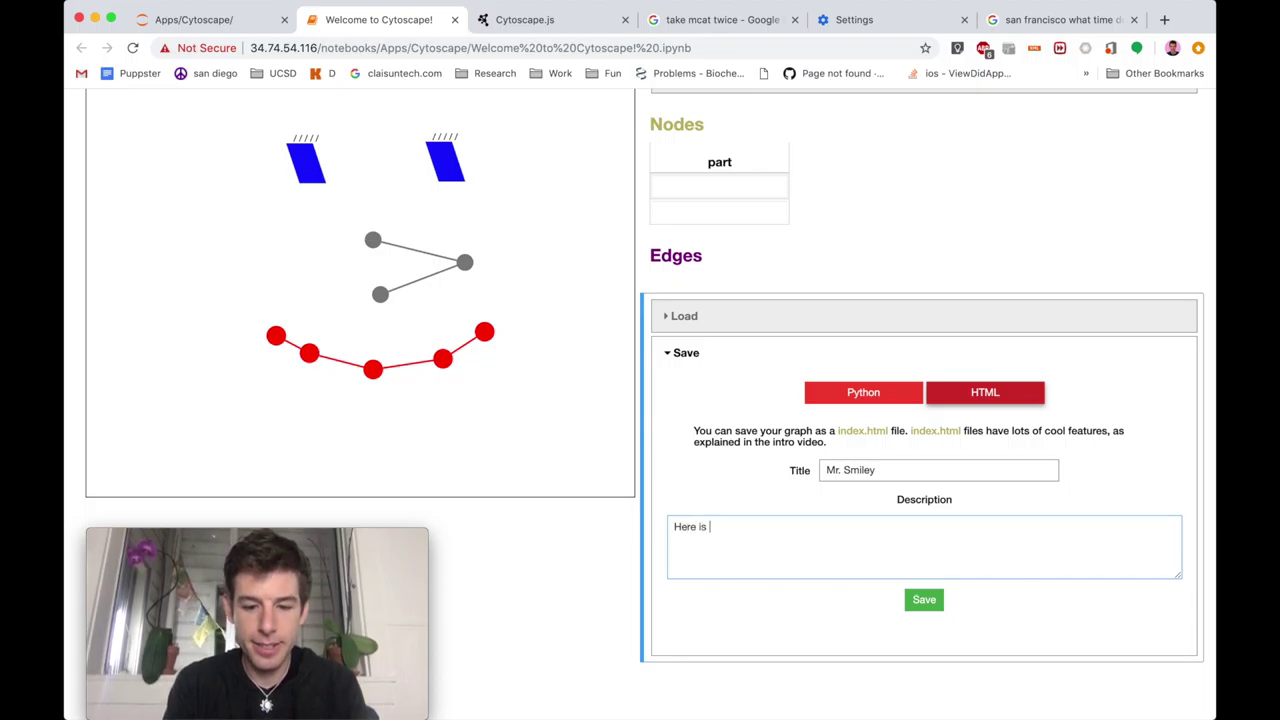
type("mr. smiley.")
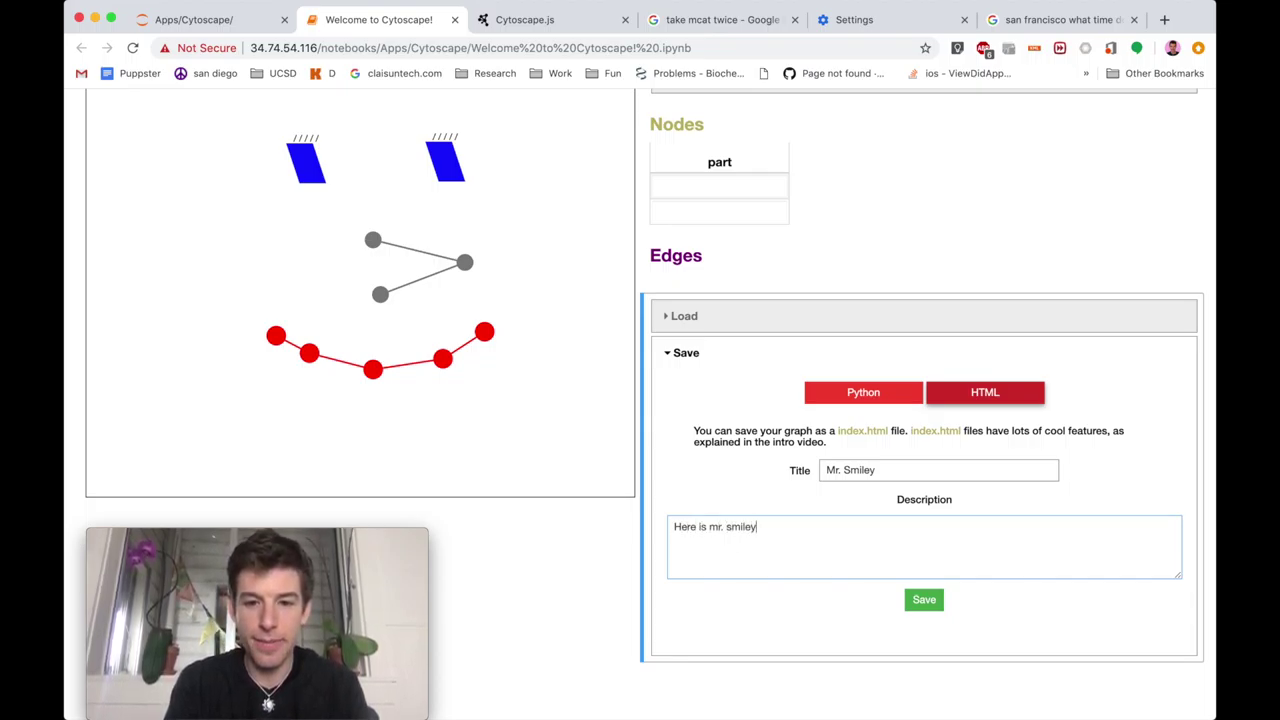
type("This is a really cool graph that i made in cytoscape.")
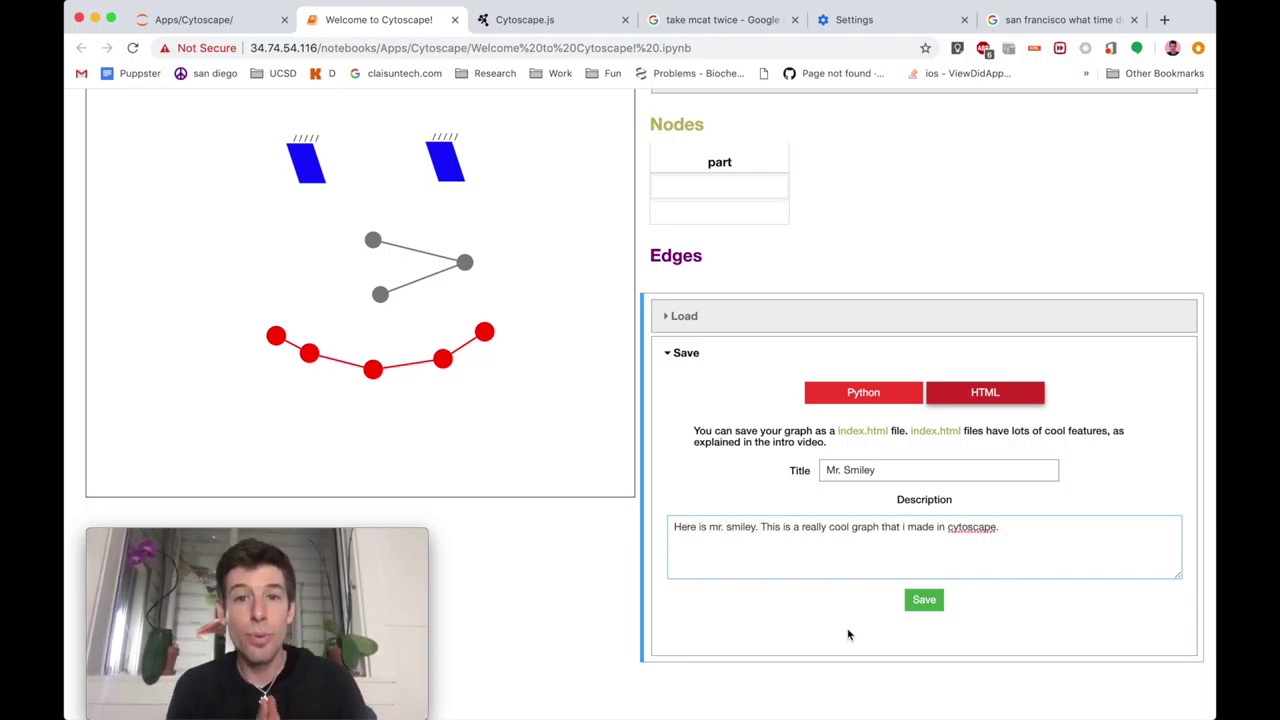
left_click(922, 603)
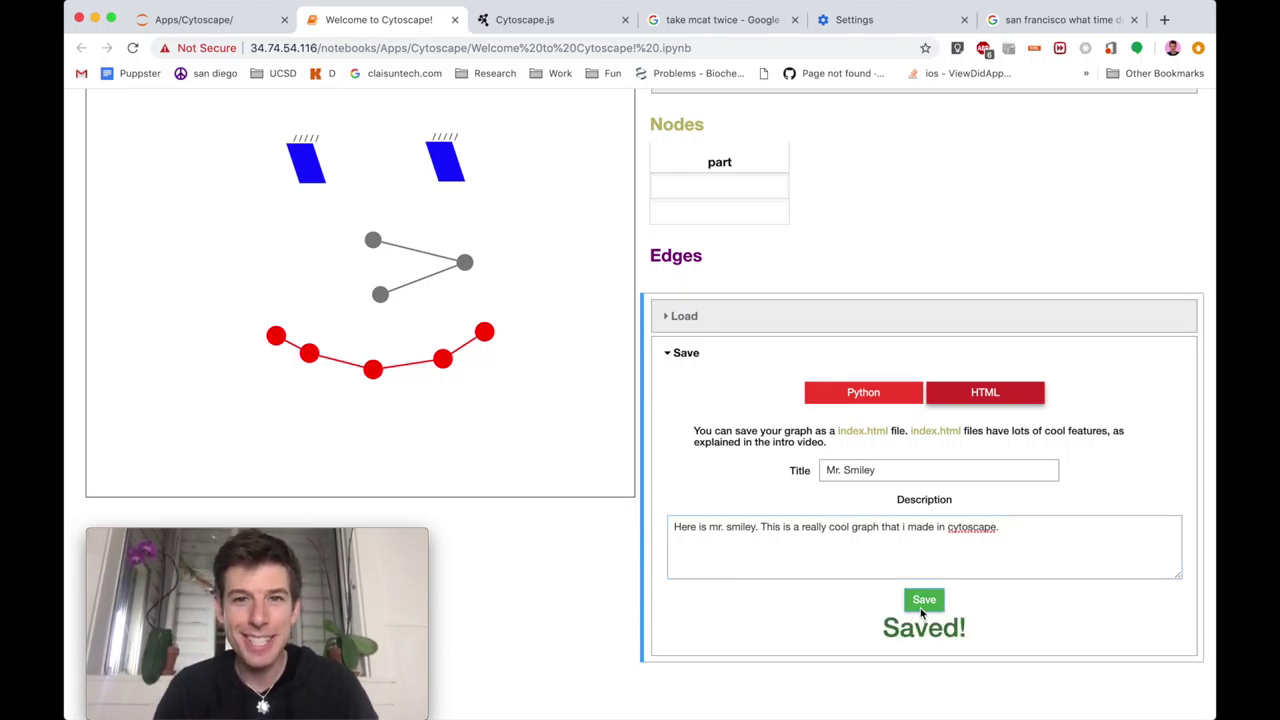
left_click(229, 29)
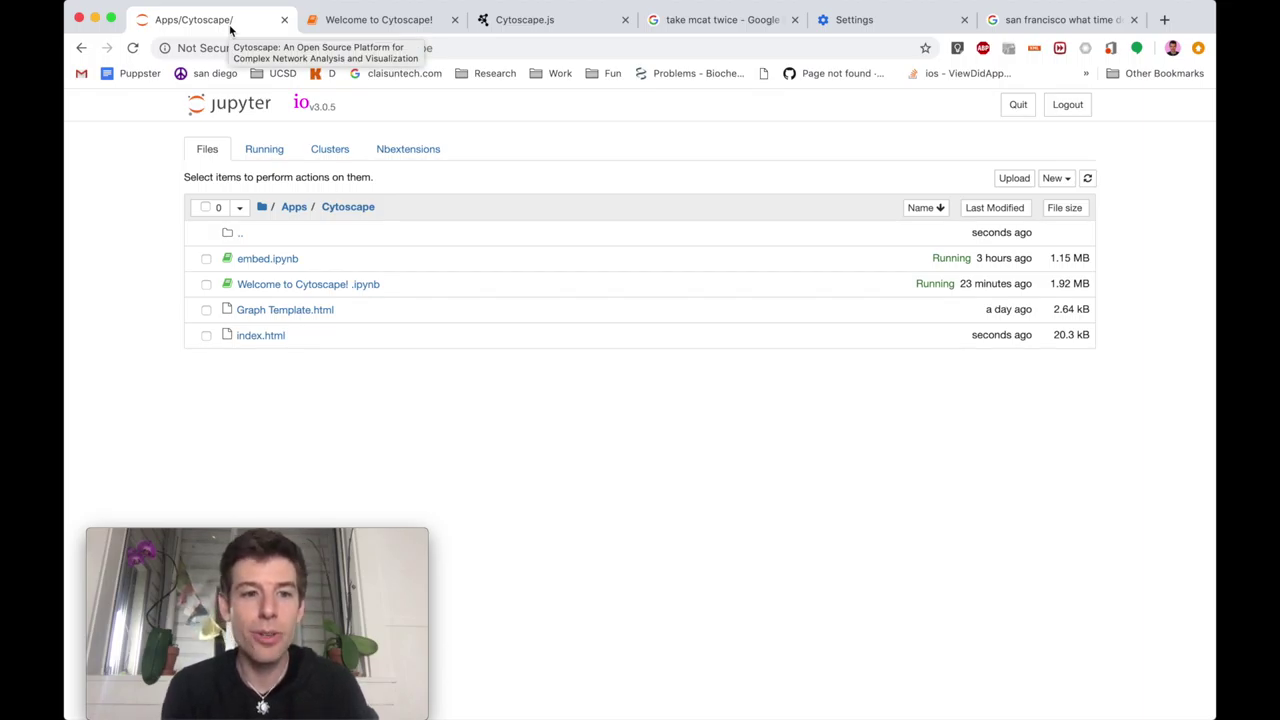
- View index.html, show its Nodes/Edges data and inspect the left eye node's details
left_click(254, 338)
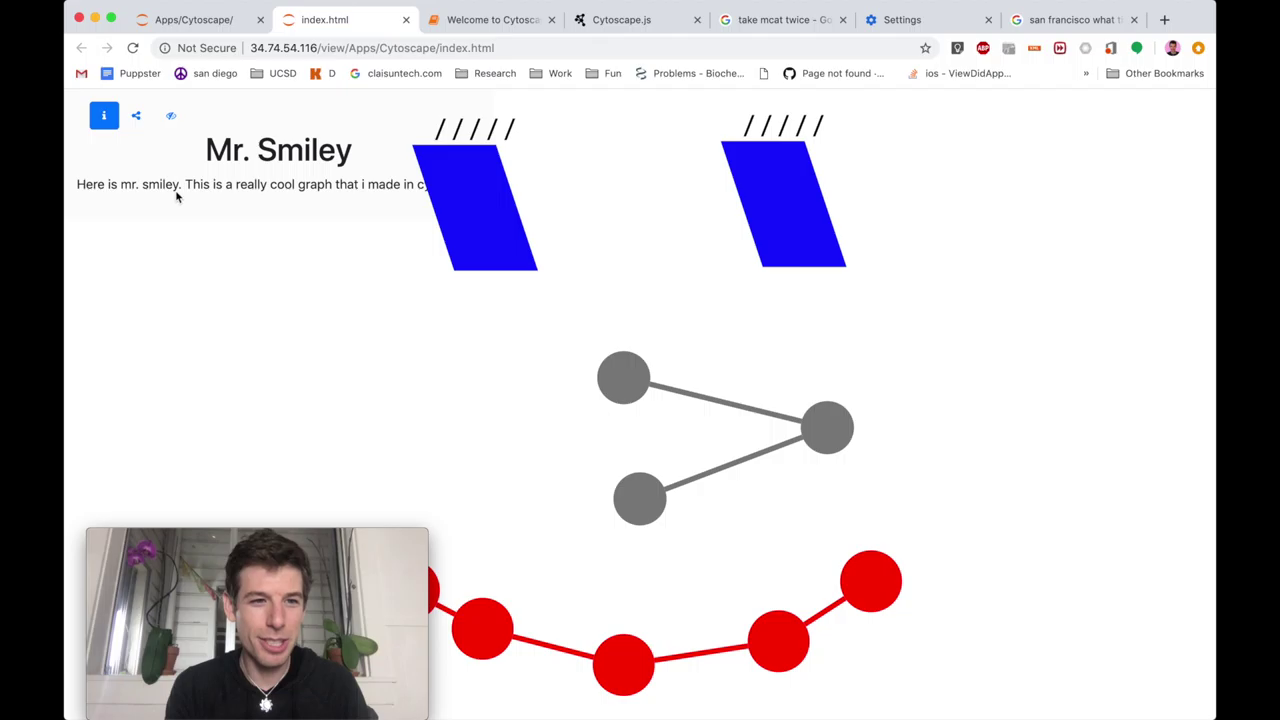
left_click(137, 117)
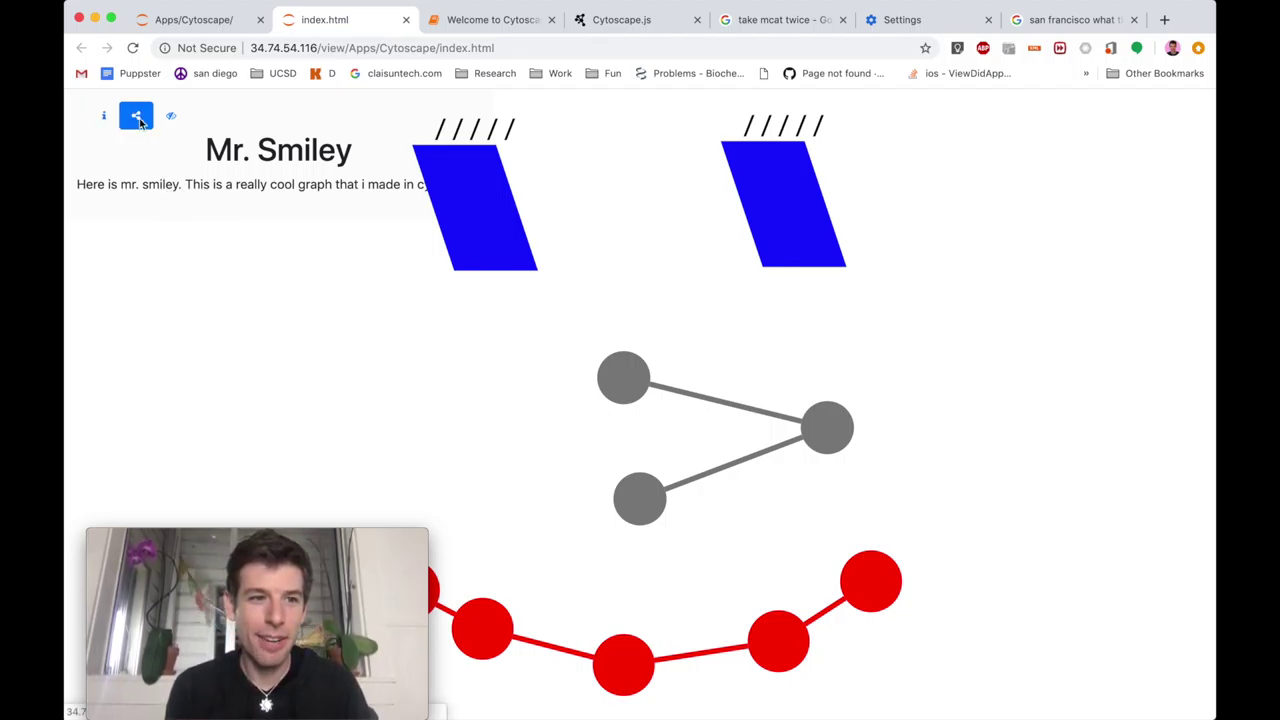
left_click(484, 244)
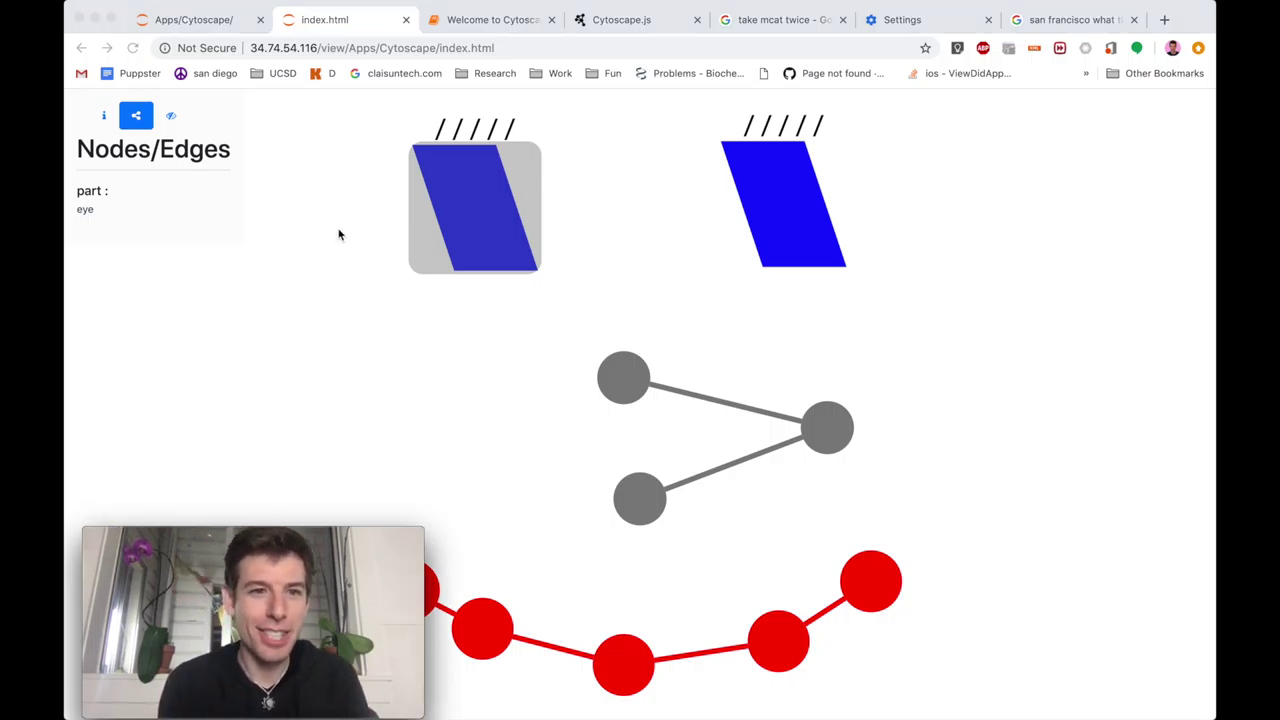
left_click_drag(317, 48, 247, 50)
left_click(227, 27)
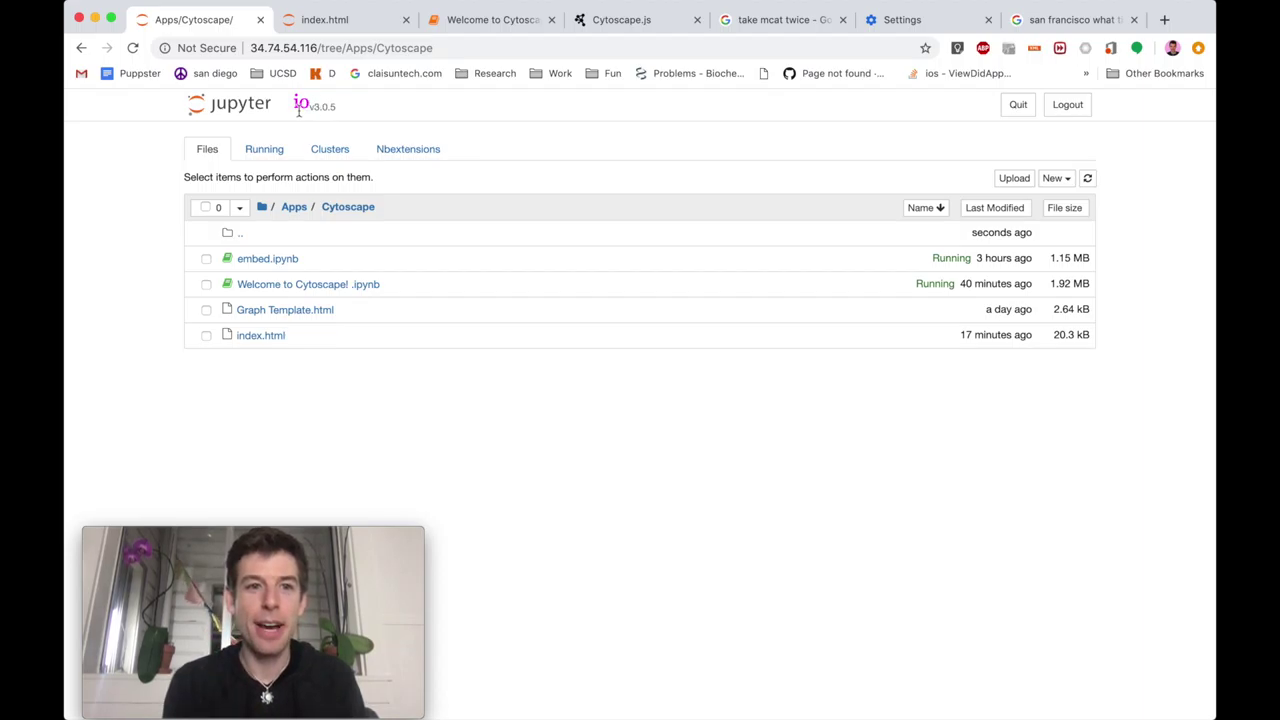
- Go to Apps/io_Online and open the 'Welcome to io Online!' notebook
scroll(768, 179, "up", 5)
scroll(768, 179, "down", 5)
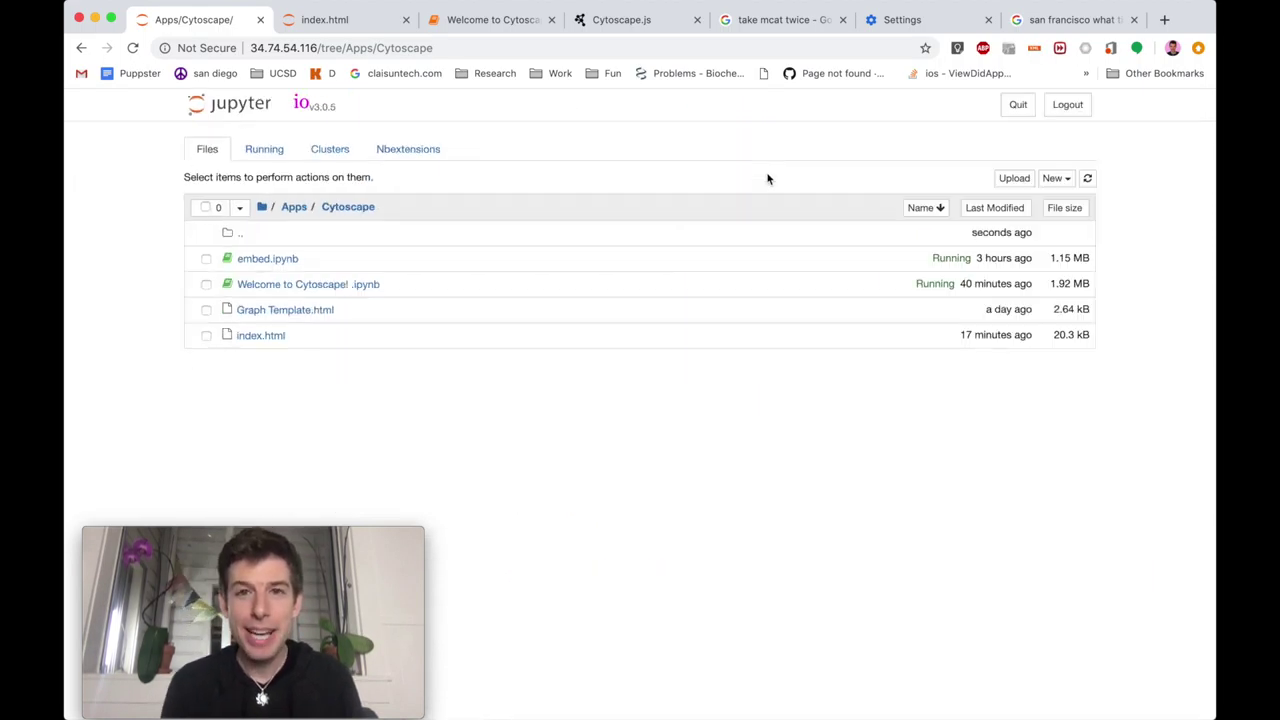
left_click(293, 207)
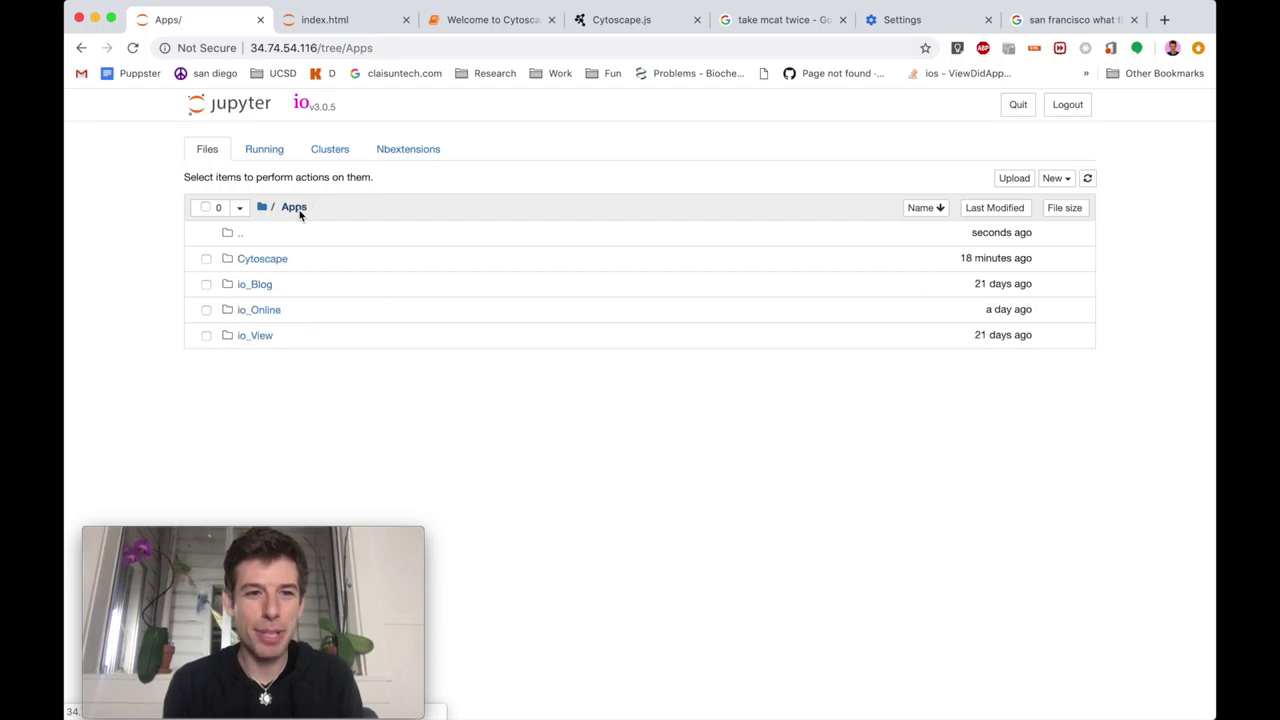
left_click(256, 310)
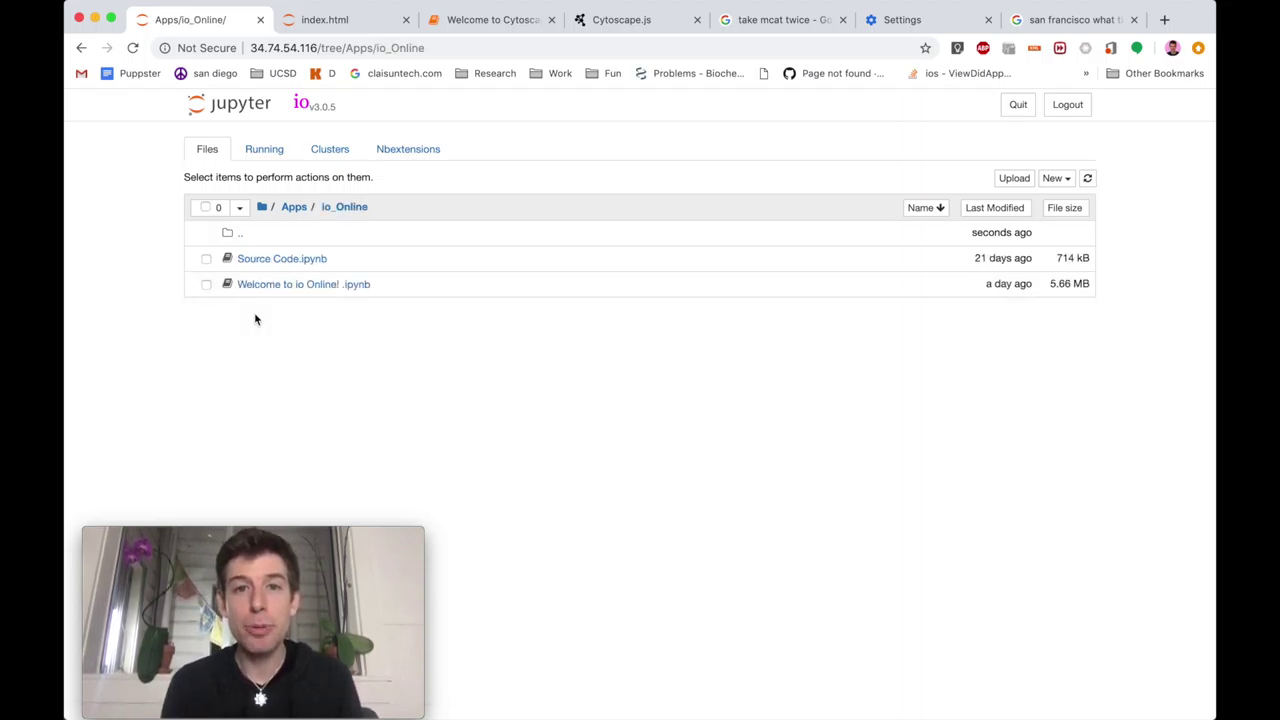
left_click(284, 286)
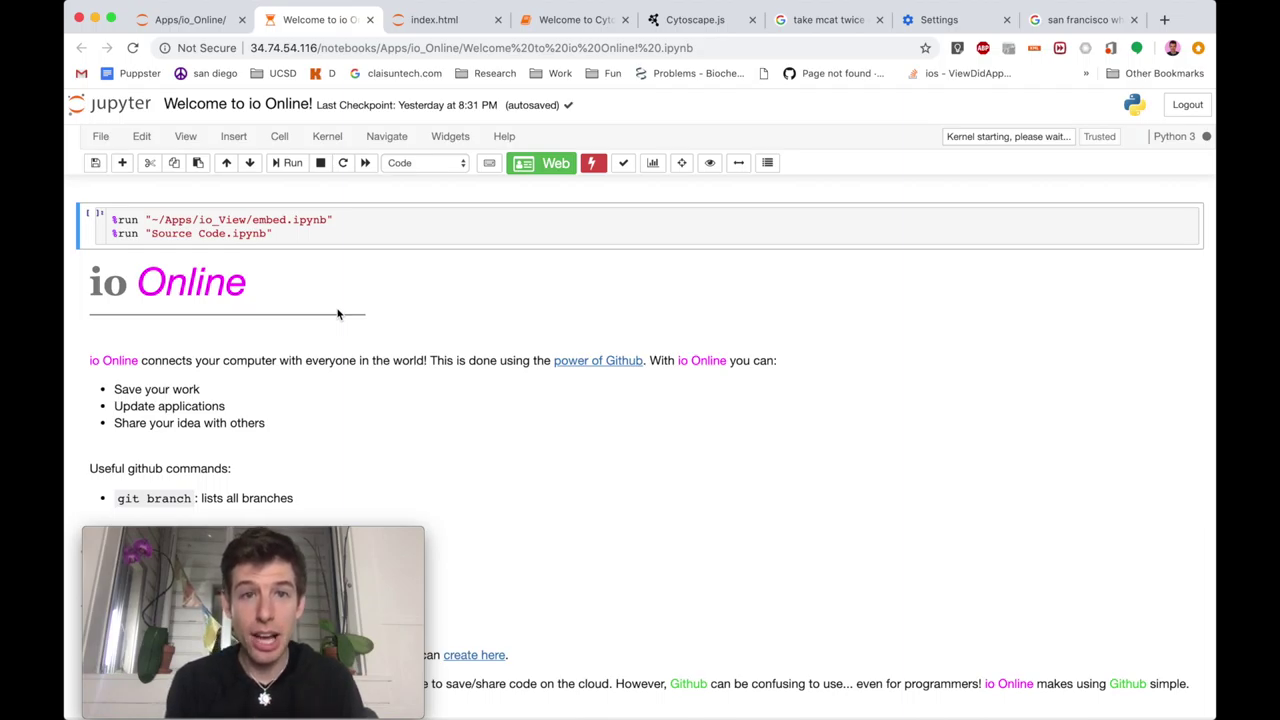
left_click(440, 30)
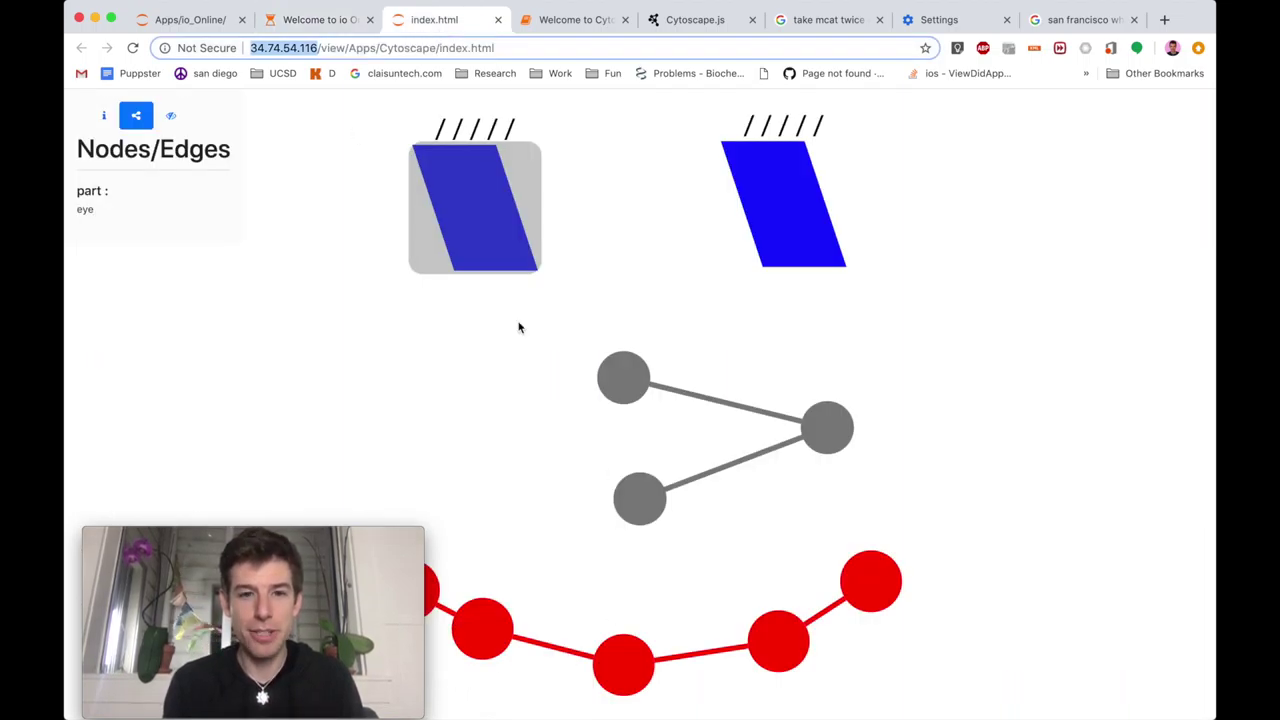
- Expand the io News Room section, scroll through its recent published repos, then collapse it
left_click(306, 22)
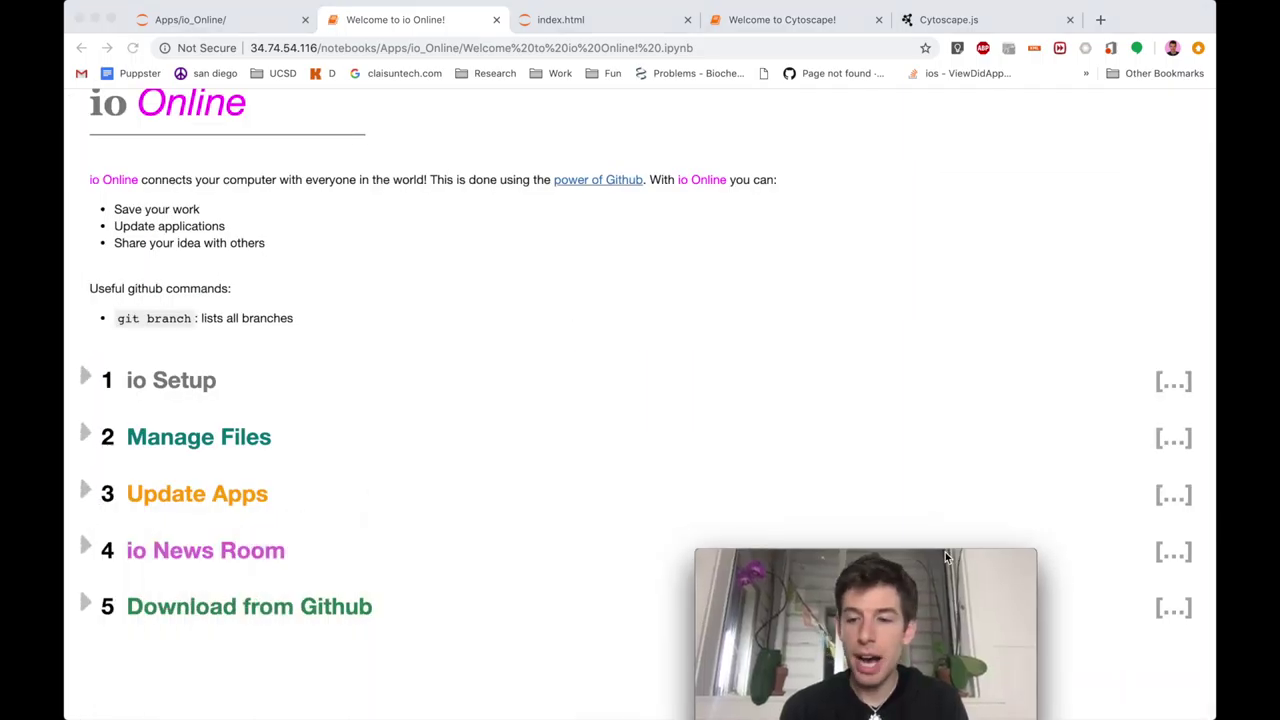
left_click_drag(945, 556, 1139, 551)
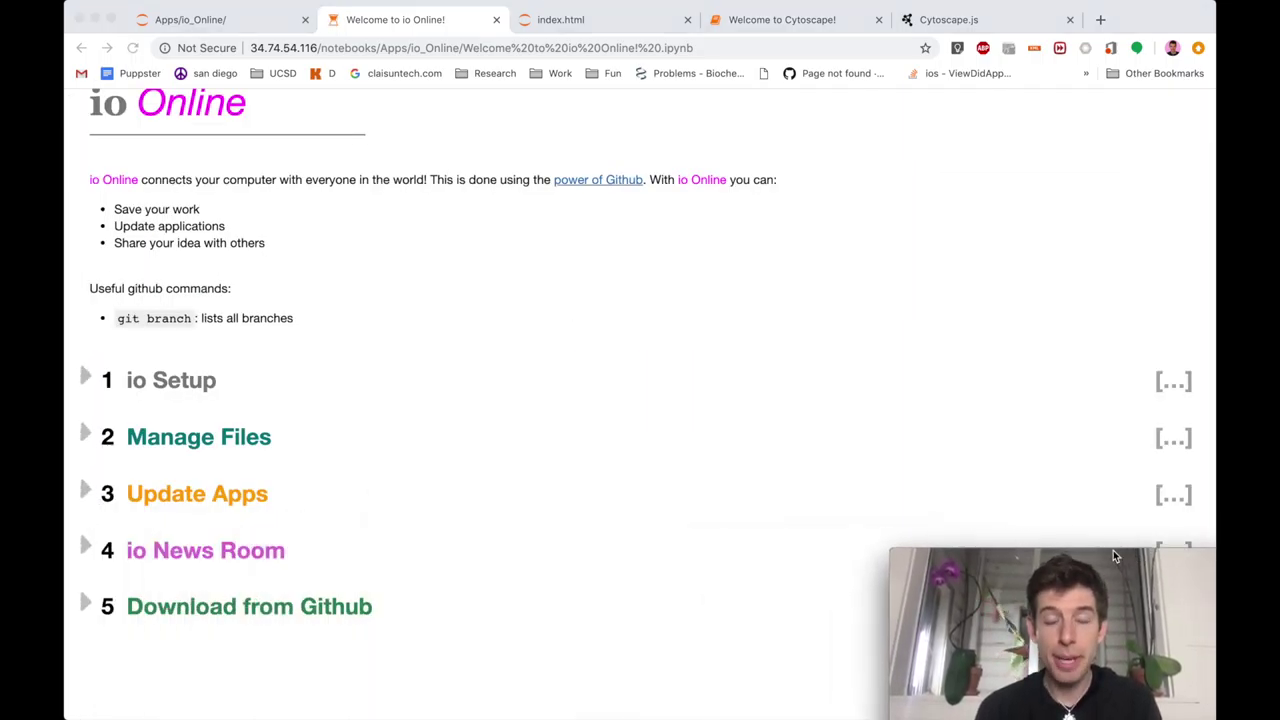
left_click(860, 550)
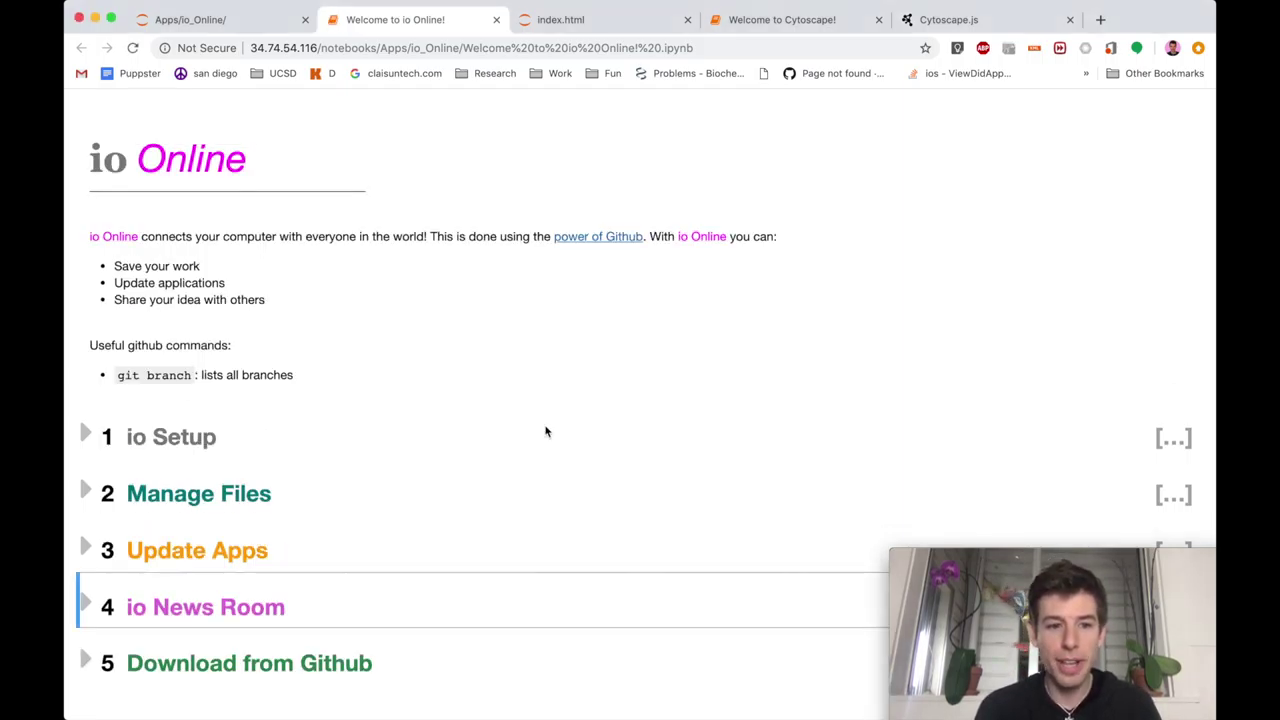
left_click(85, 604)
scroll(640, 470, "down", 5)
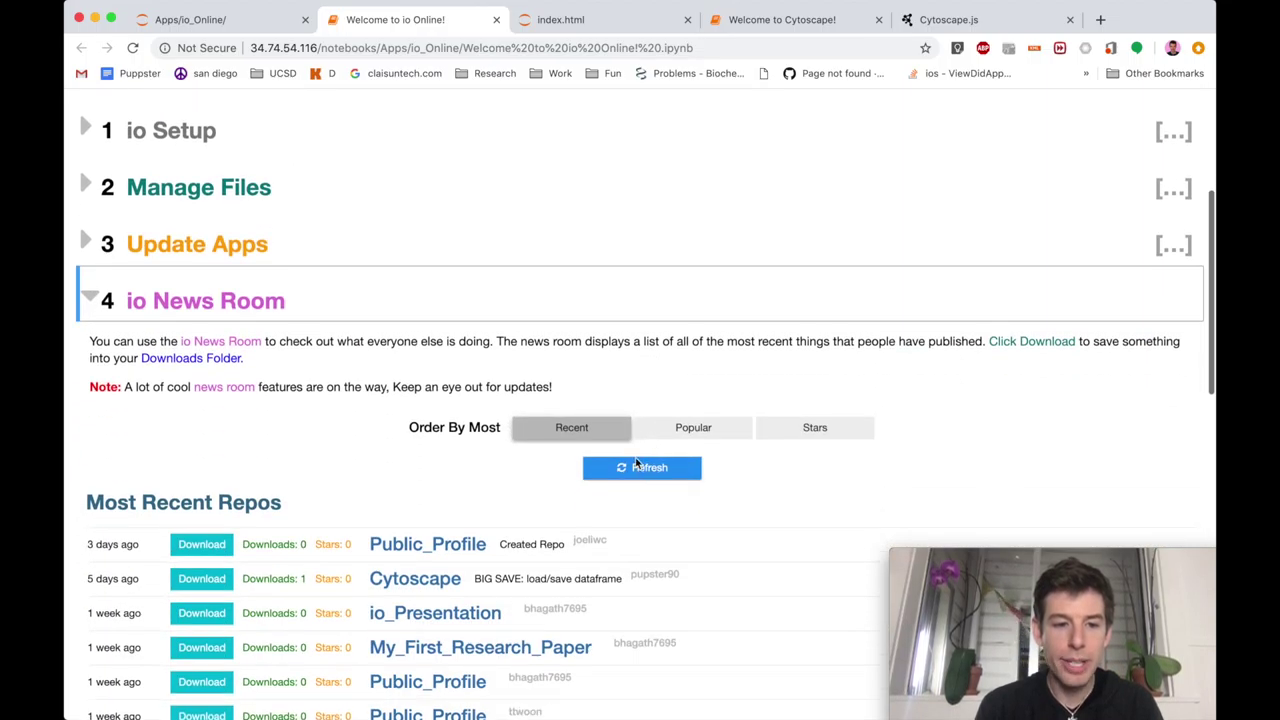
scroll(680, 440, "down", 8)
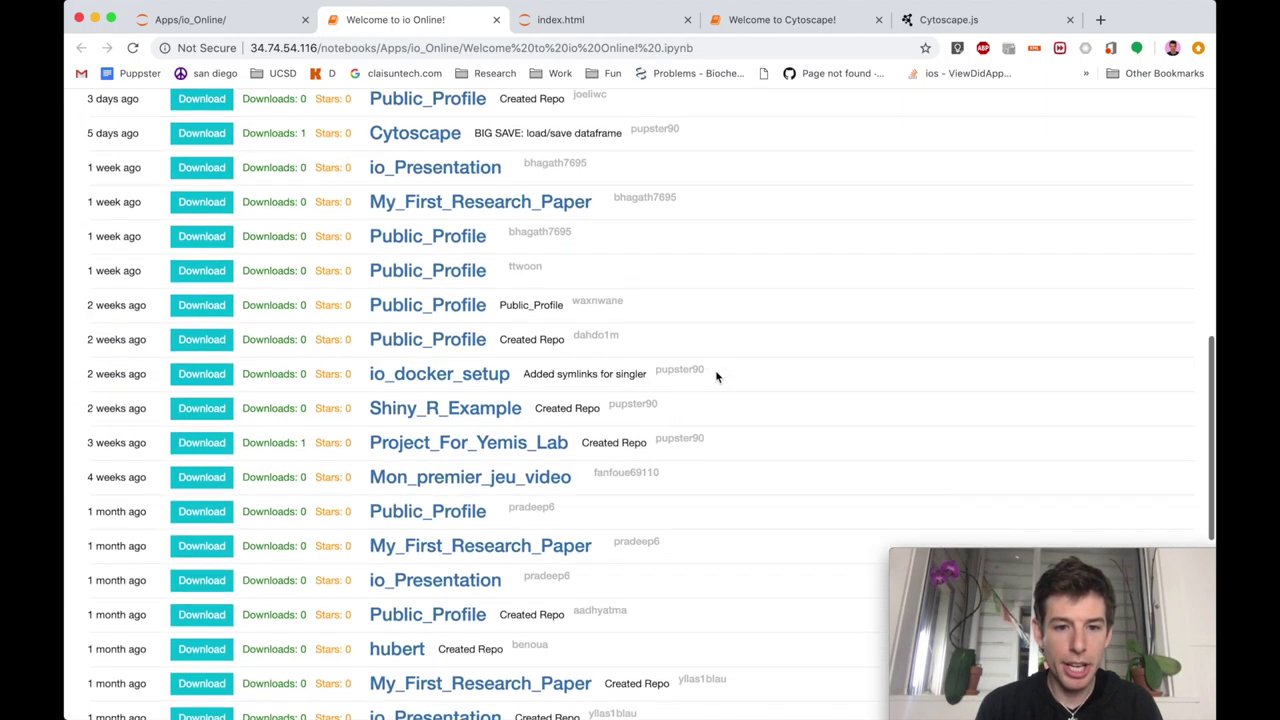
scroll(716, 376, "down", 7)
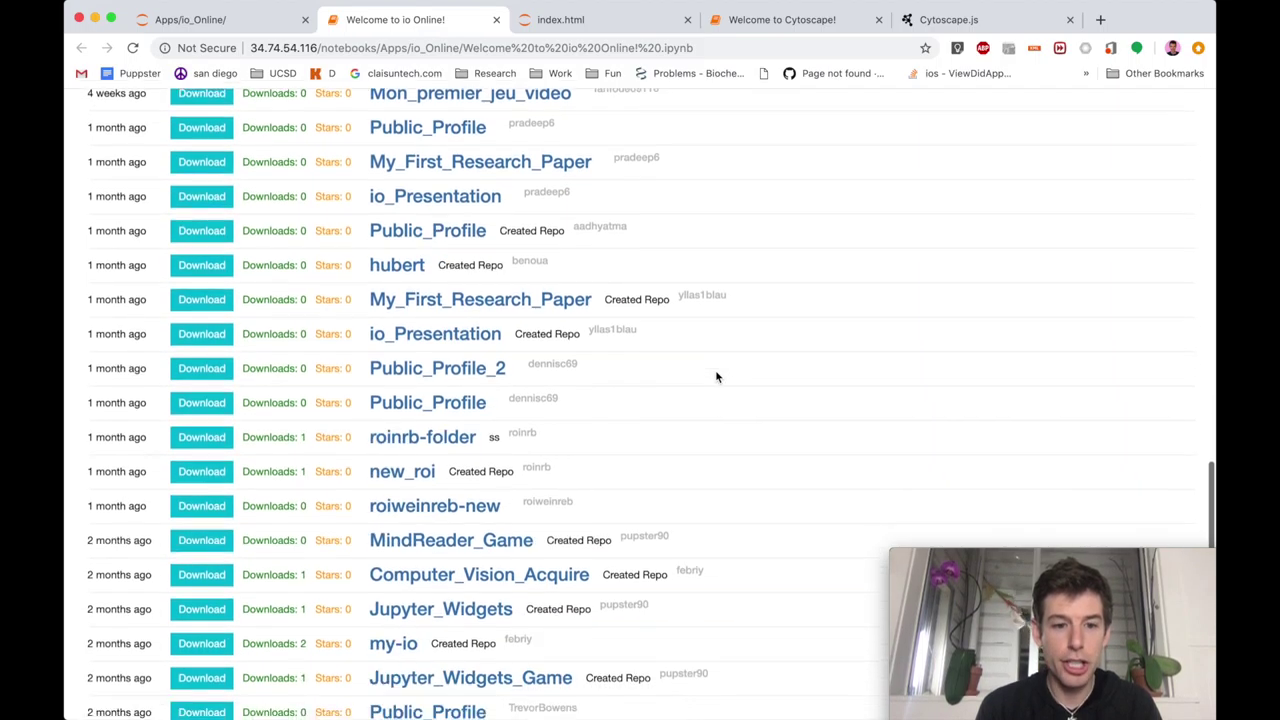
scroll(716, 376, "down", 2)
scroll(716, 376, "up", 13)
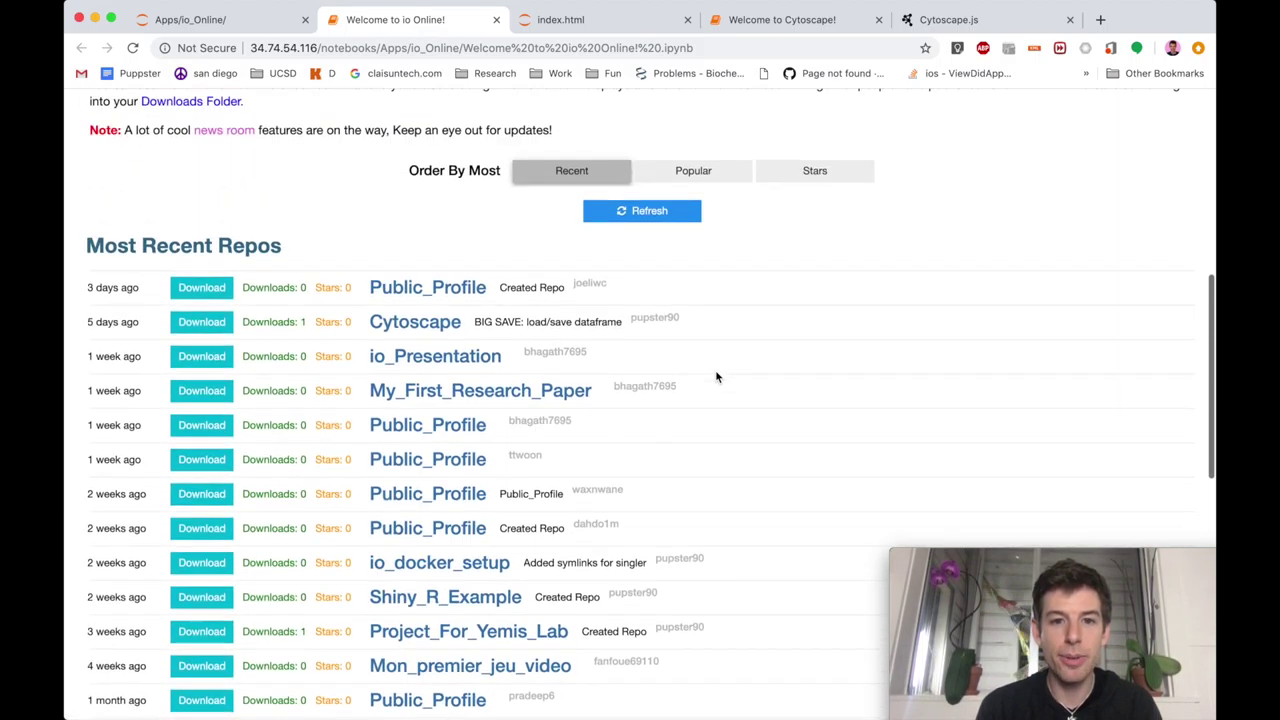
scroll(716, 376, "up", 2)
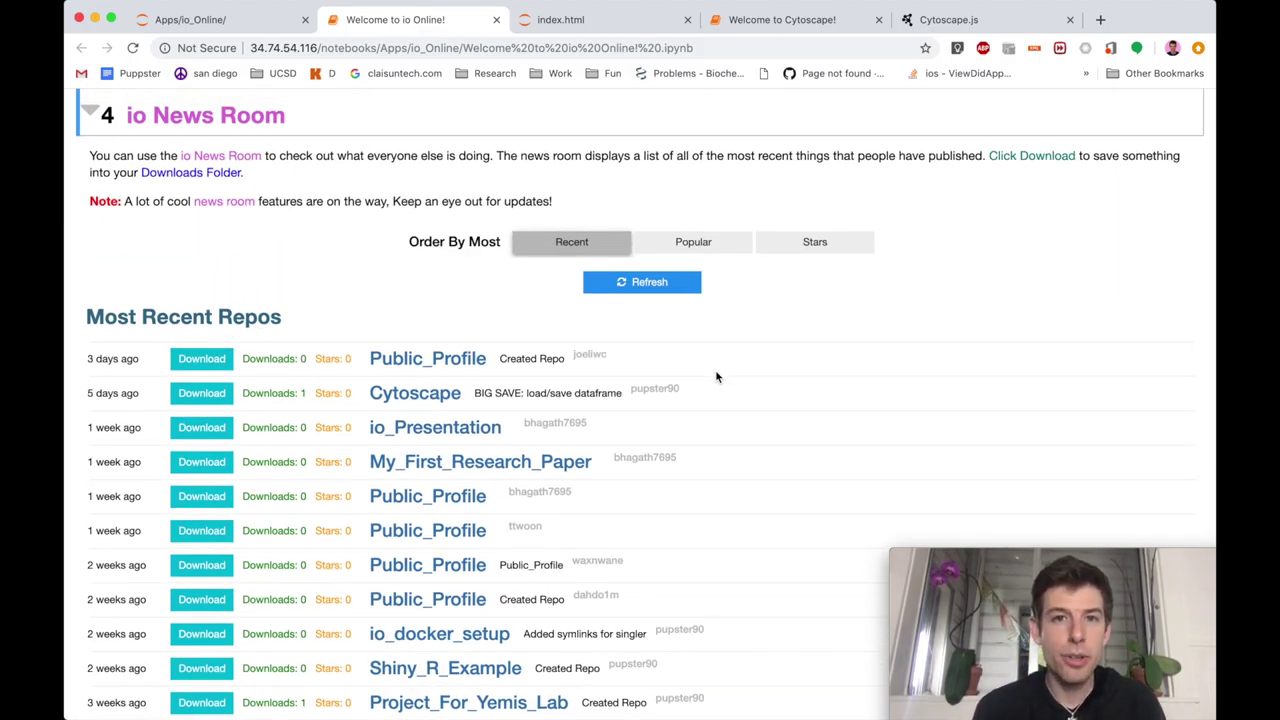
left_click(91, 112)
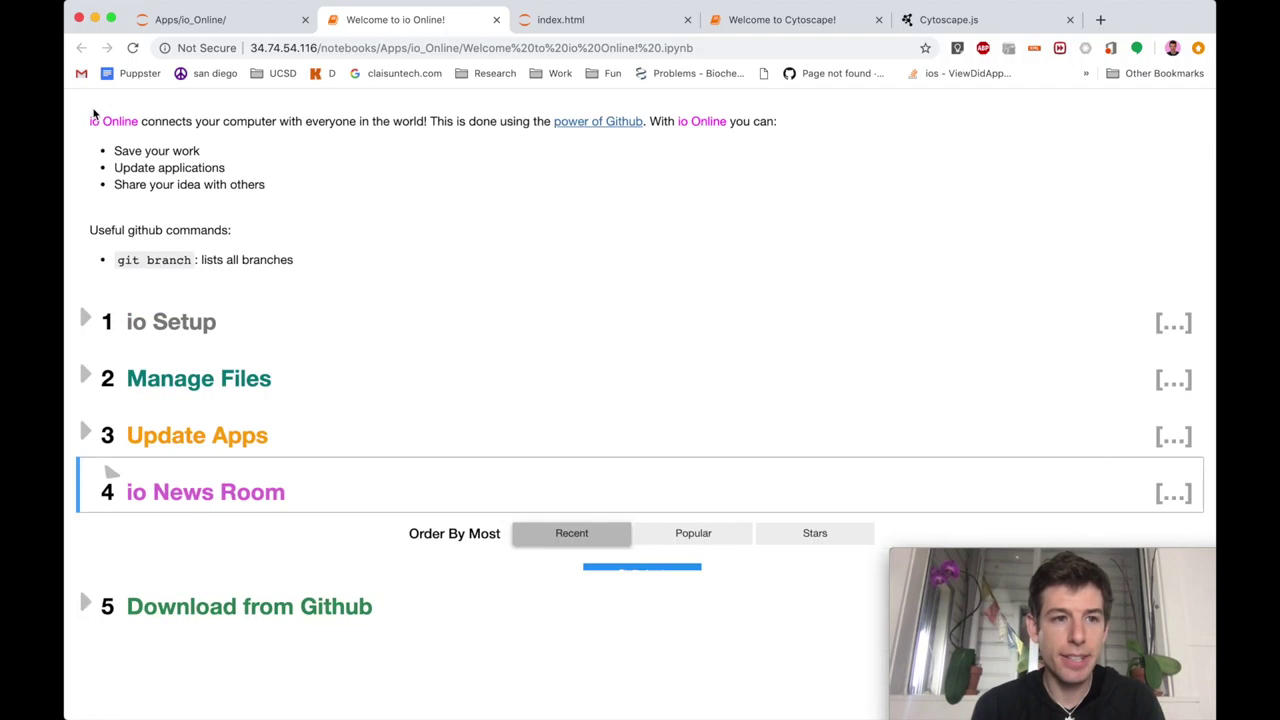
- Expand io Setup and Github Sign In, then log out of GitHub
left_click(87, 380)
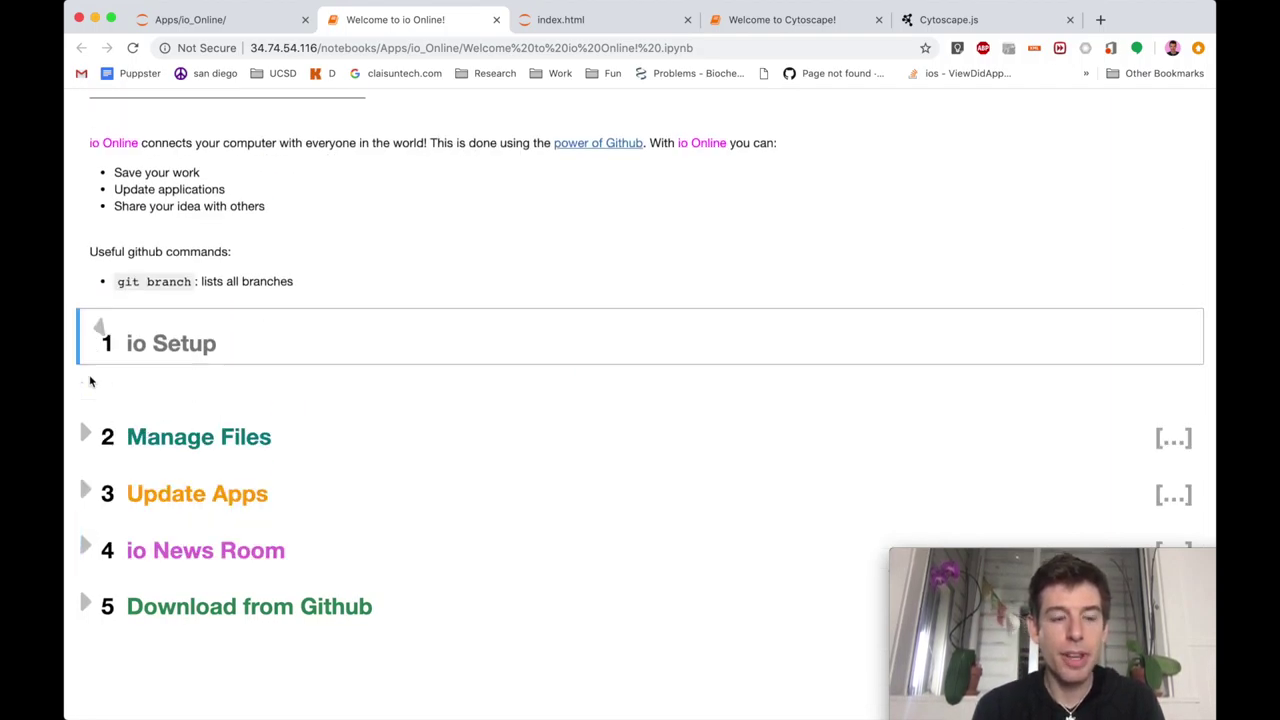
left_click(85, 327)
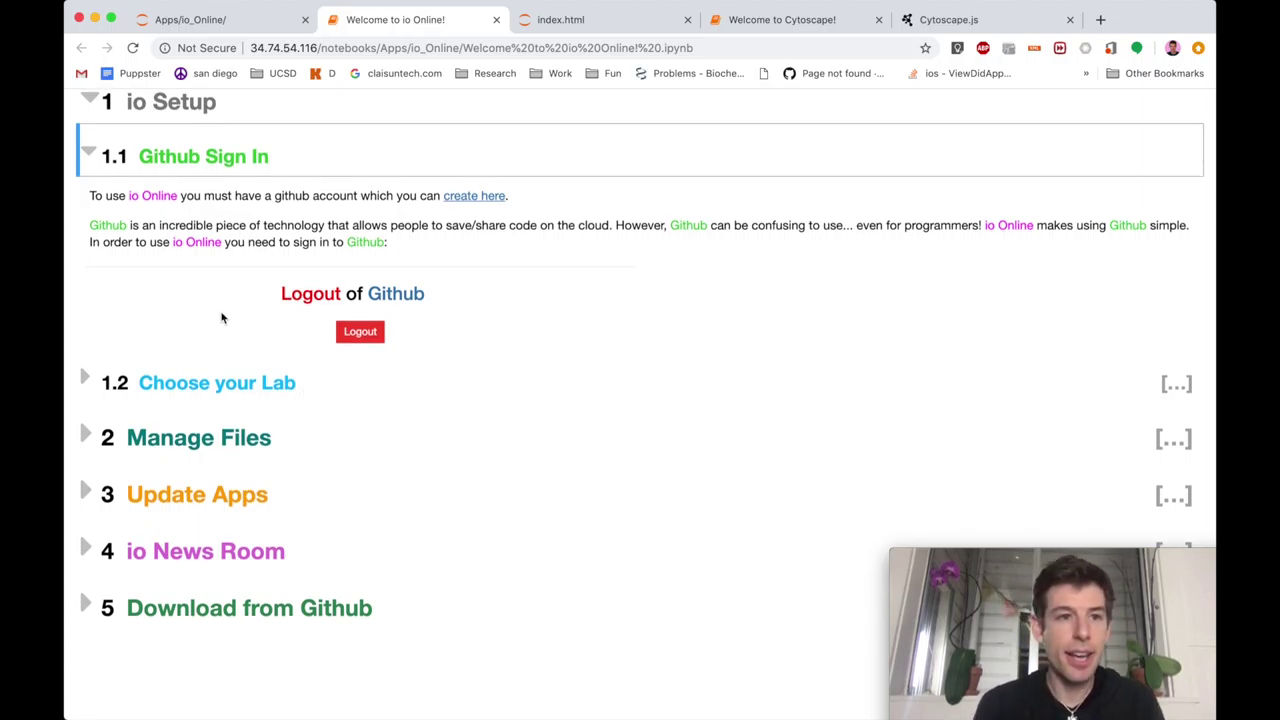
scroll(225, 318, "up", 2)
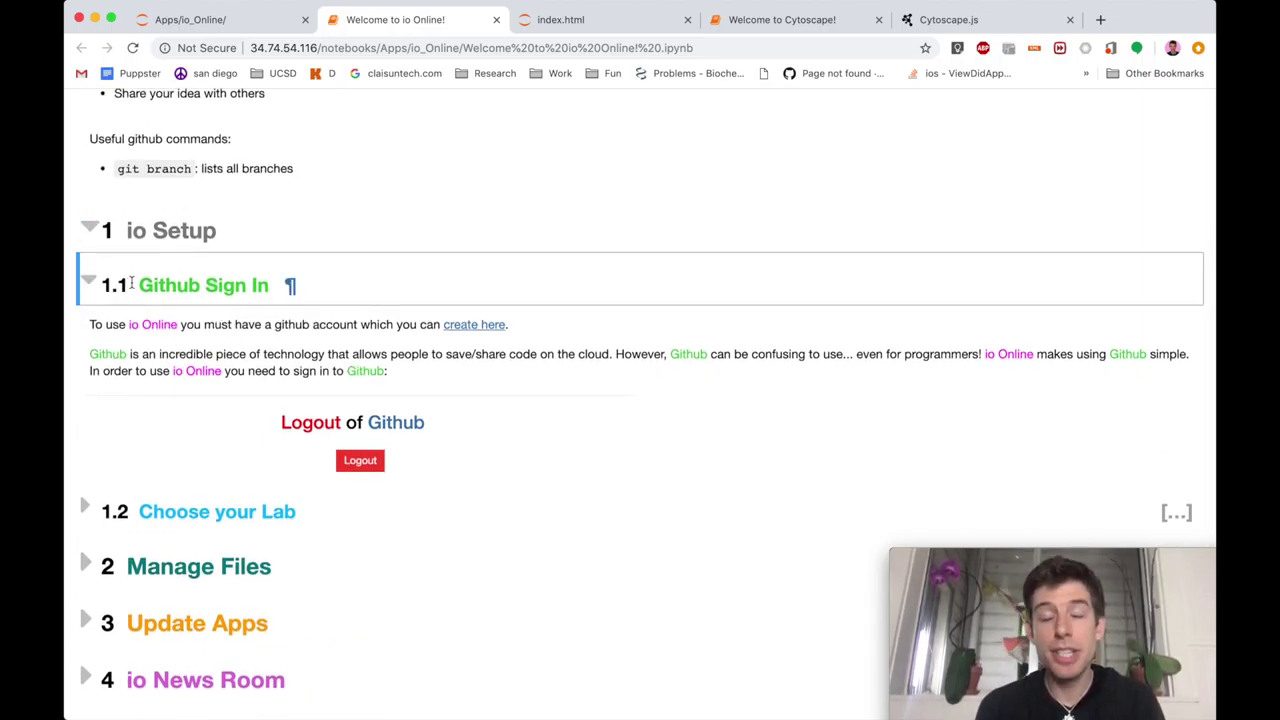
left_click(363, 463)
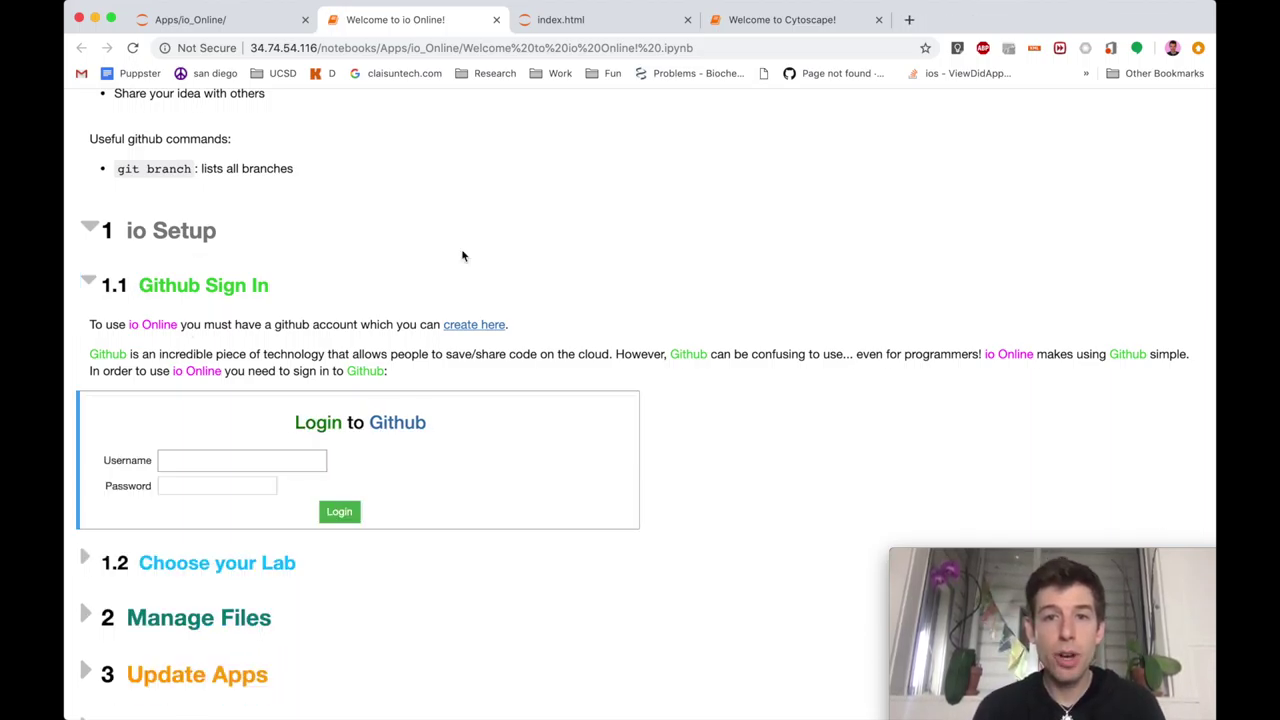
- Check the incognito GitHub window, then return to the notebook's empty login form
key("super+grave")
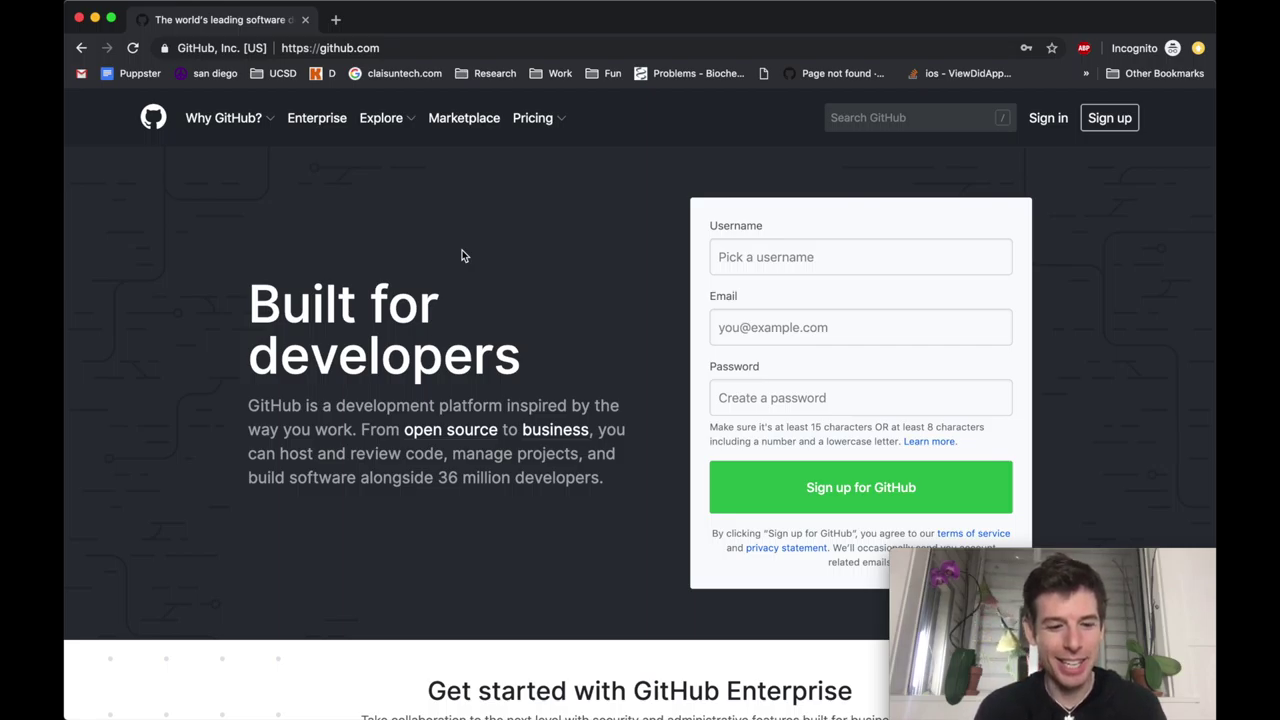
key("super+w")
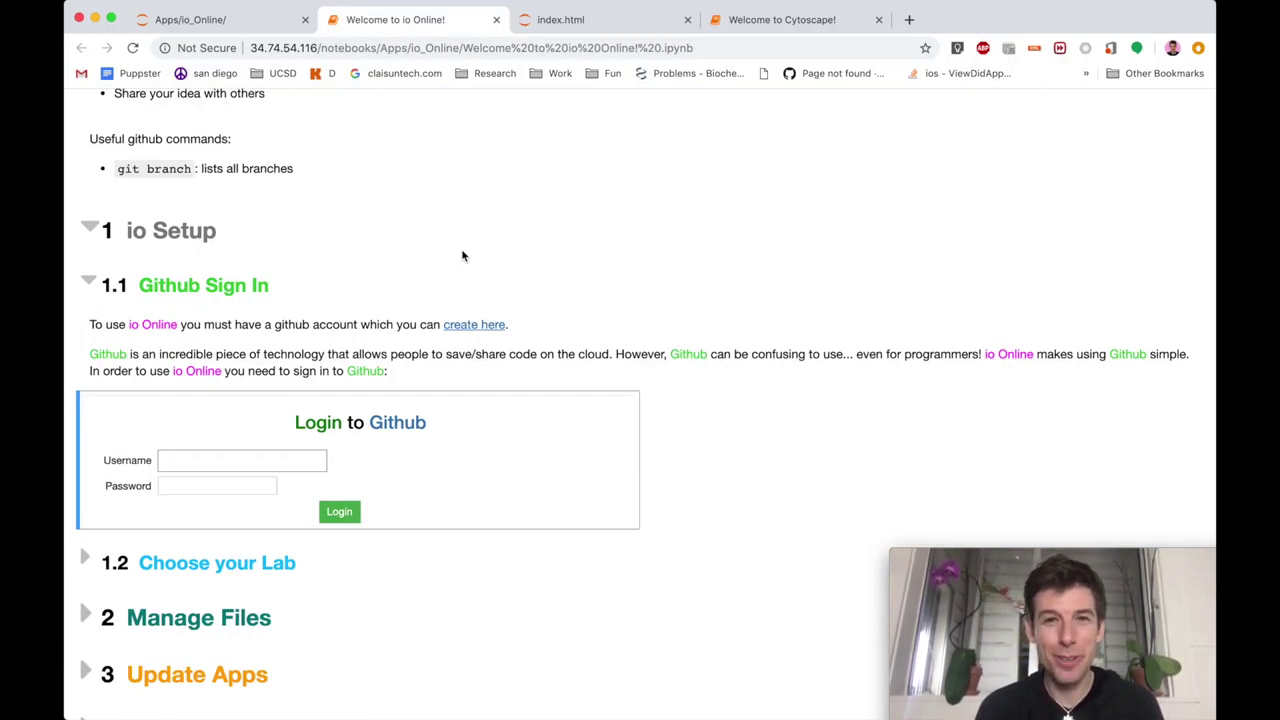
scroll(462, 256, "down", 1)
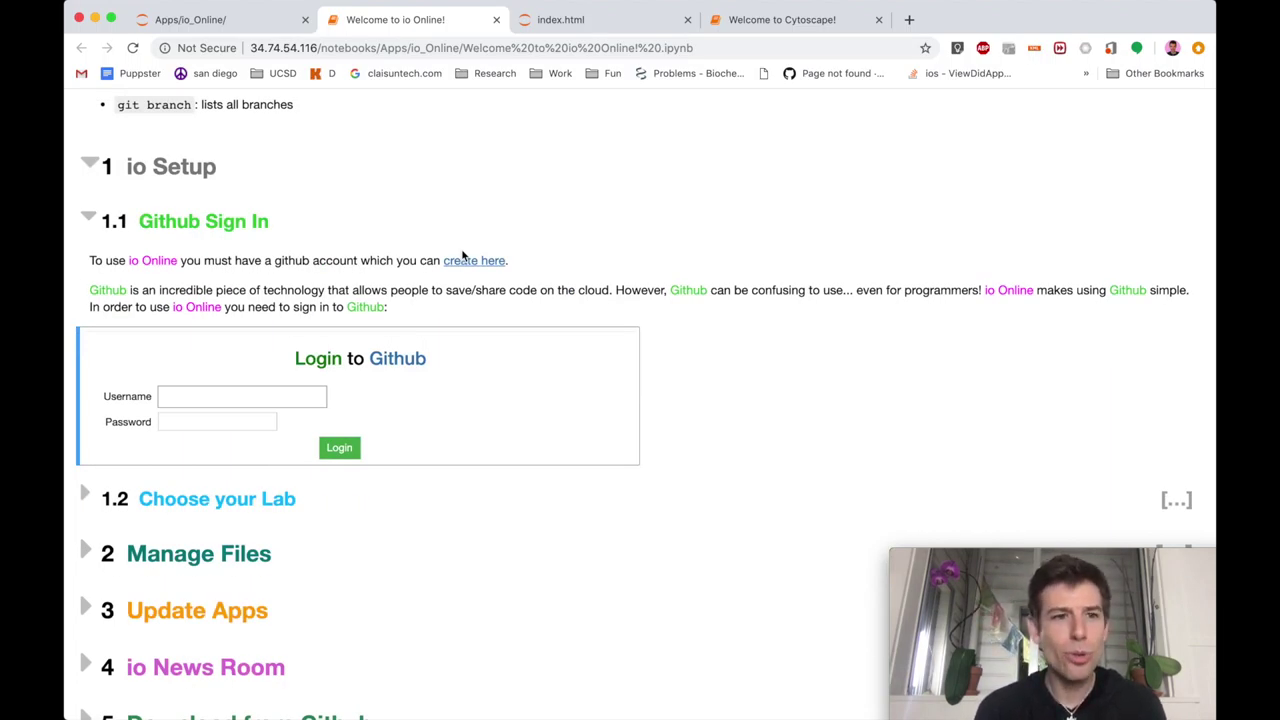
scroll(462, 256, "up", 4)
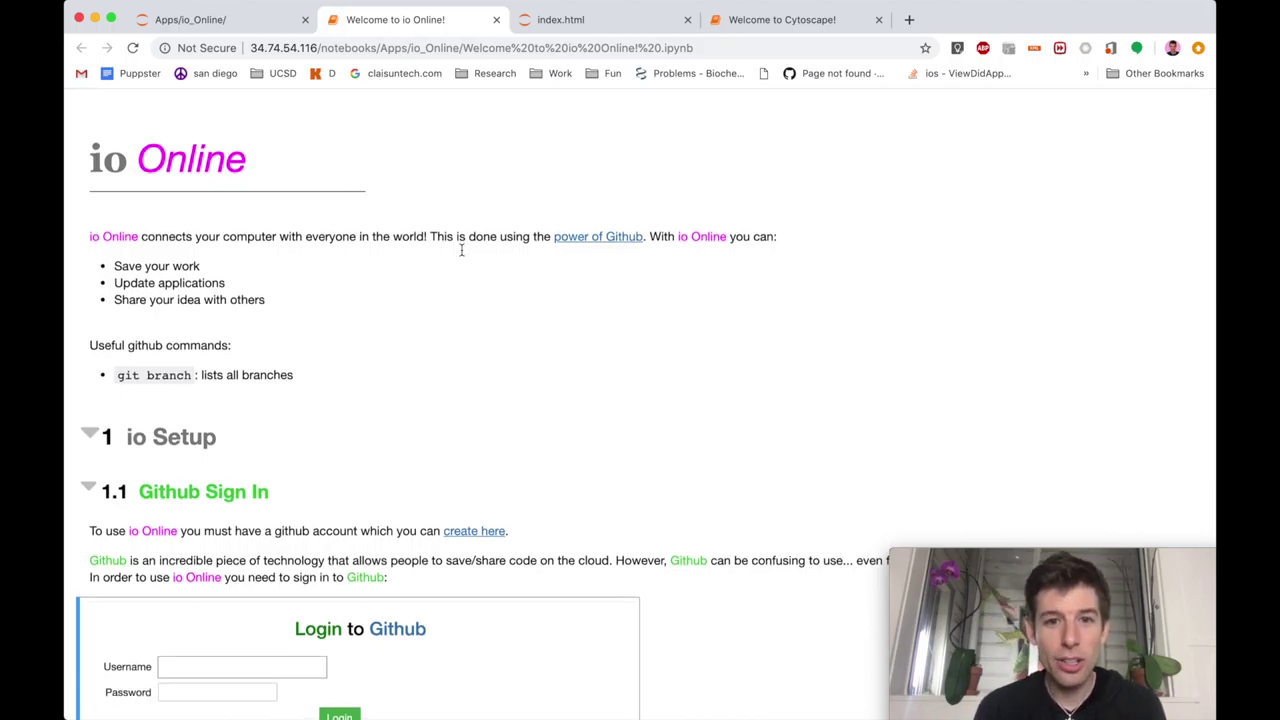
scroll(462, 252, "down", 5)
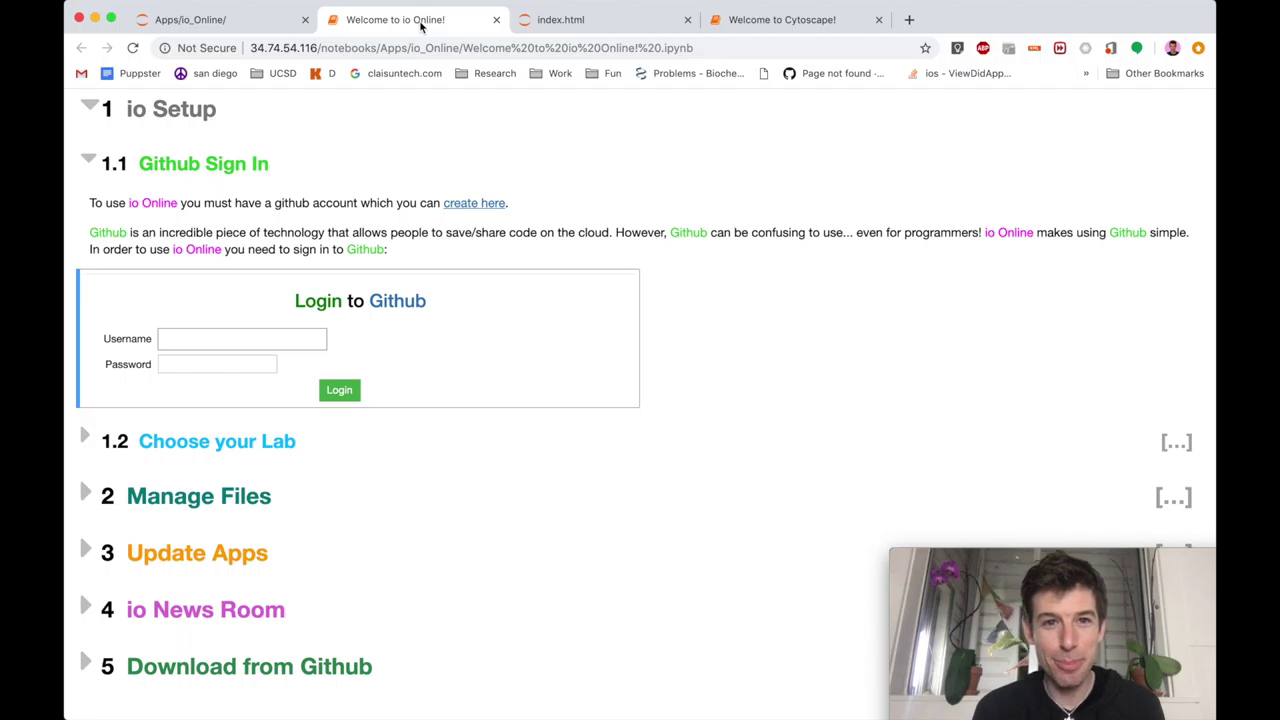
left_click(540, 28)
- Log in to GitHub through io Online with the account's username and password
left_click(435, 20)
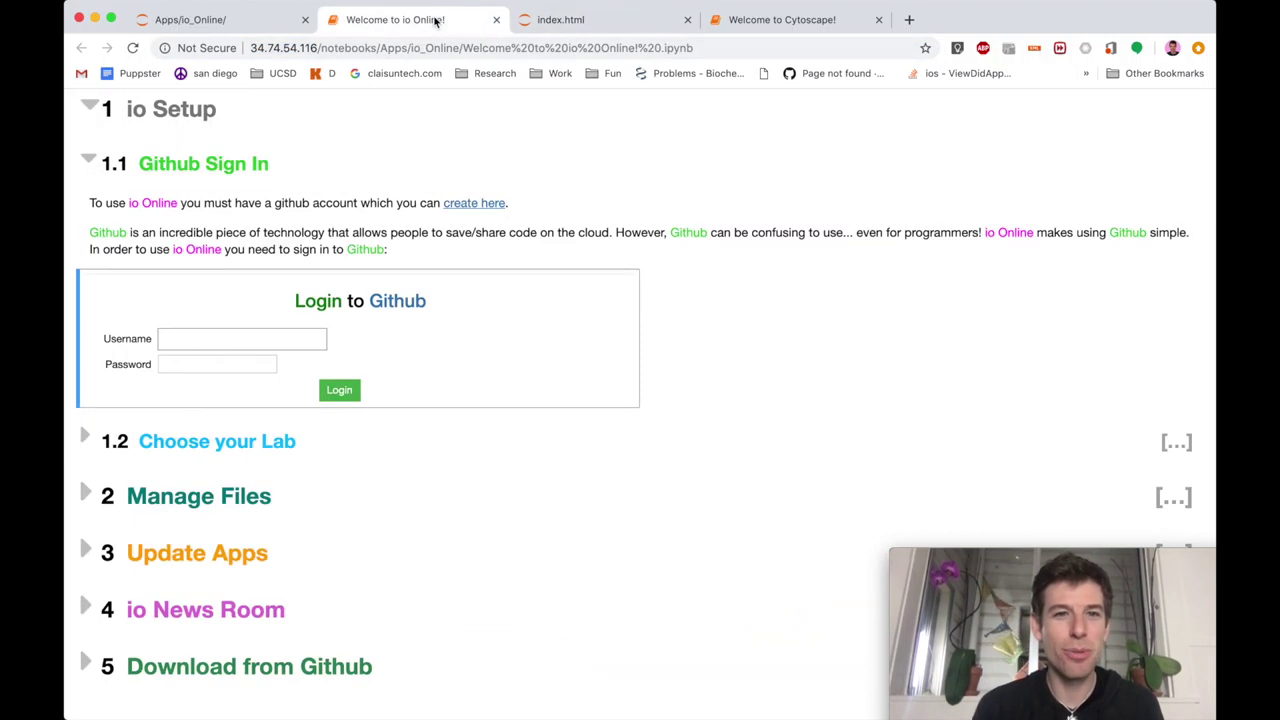
type("pupster90")
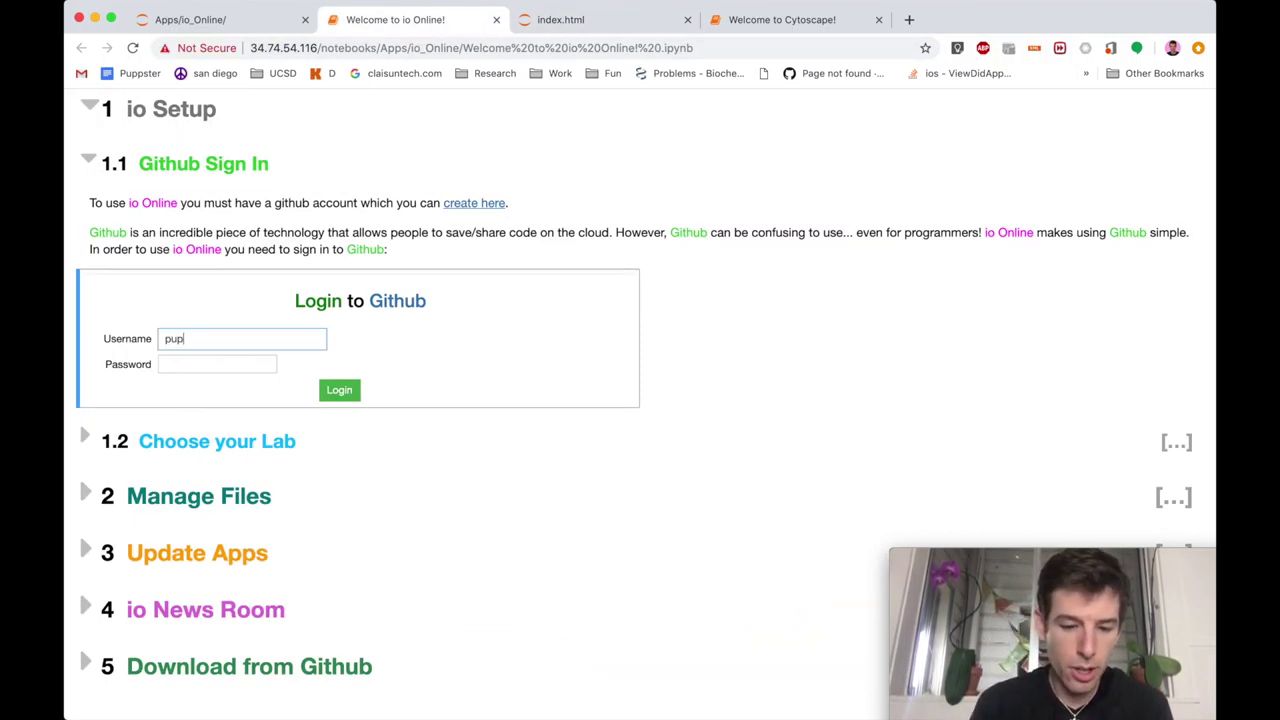
key("Tab")
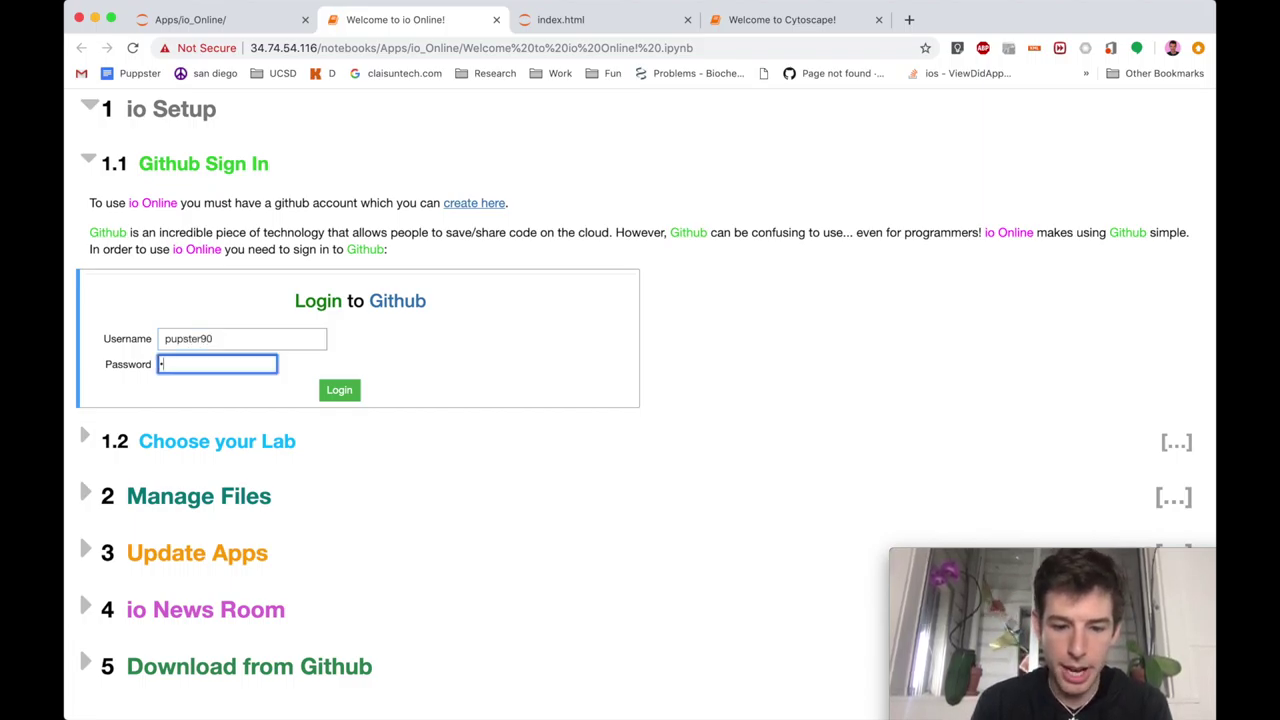
type("*********")
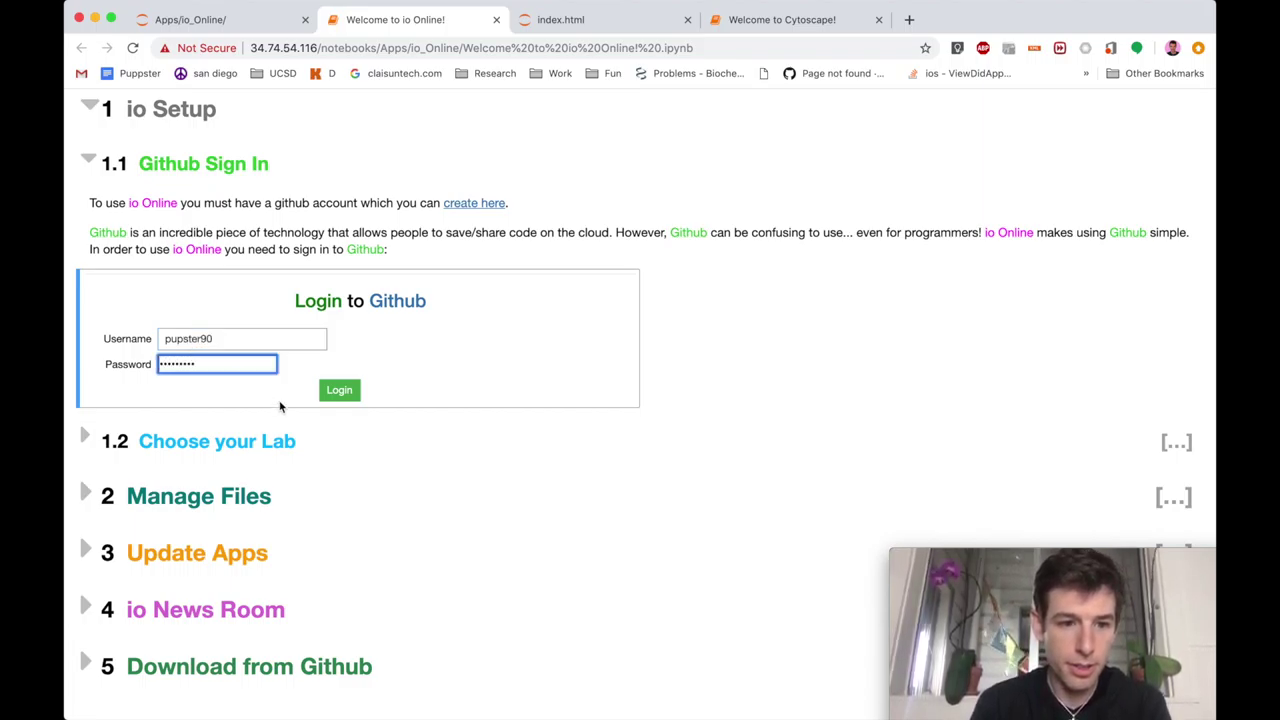
left_click(337, 390)
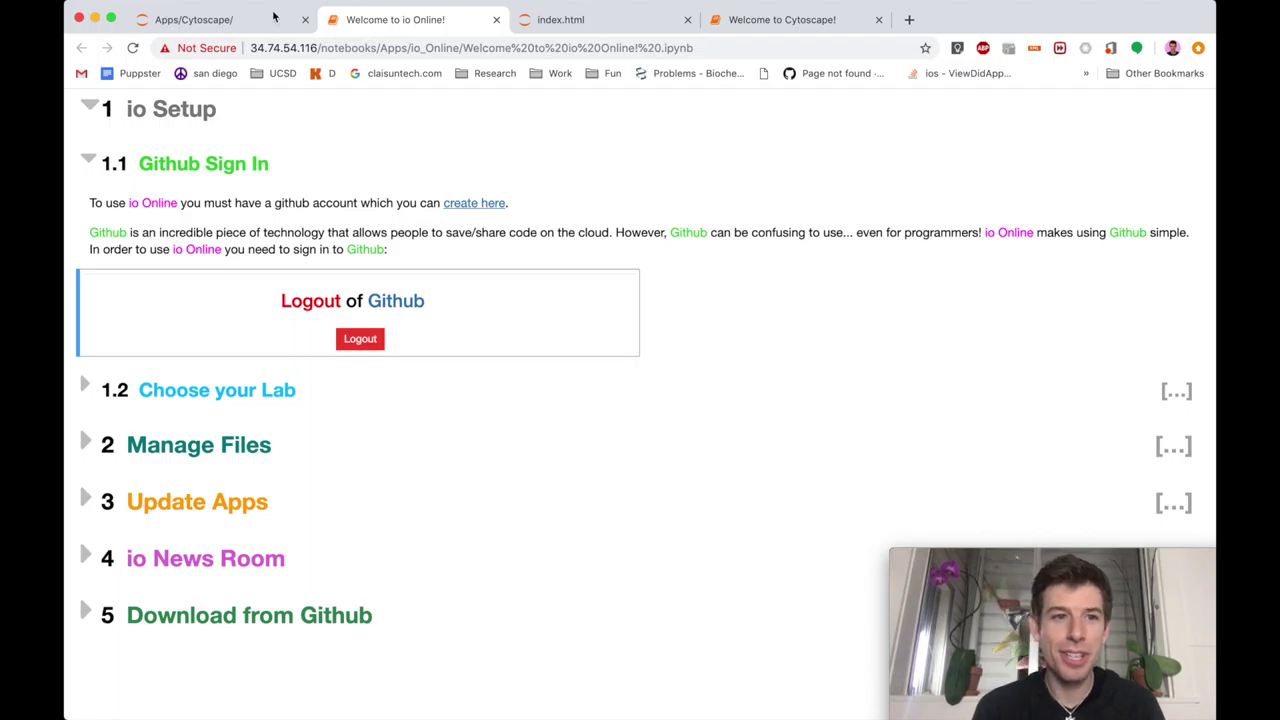
left_click(266, 20)
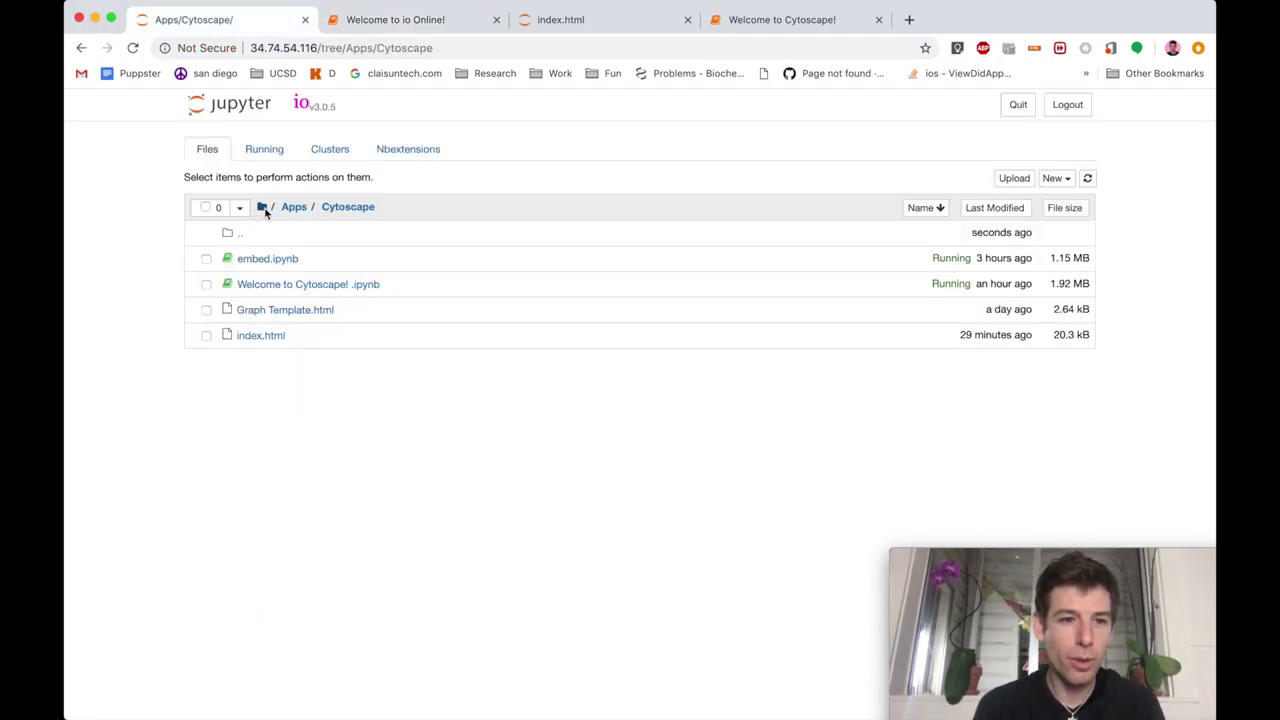
- Go from the root folder into Public and bring up the New menu
left_click(264, 208)
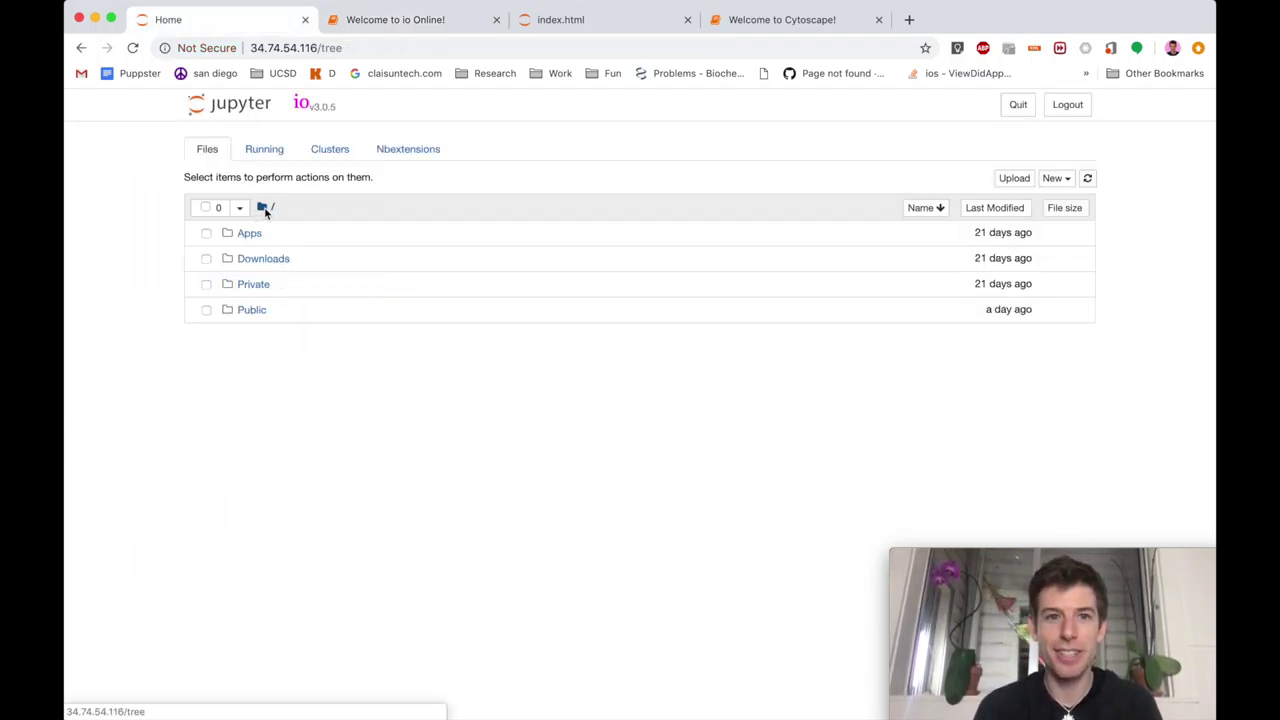
left_click(258, 311)
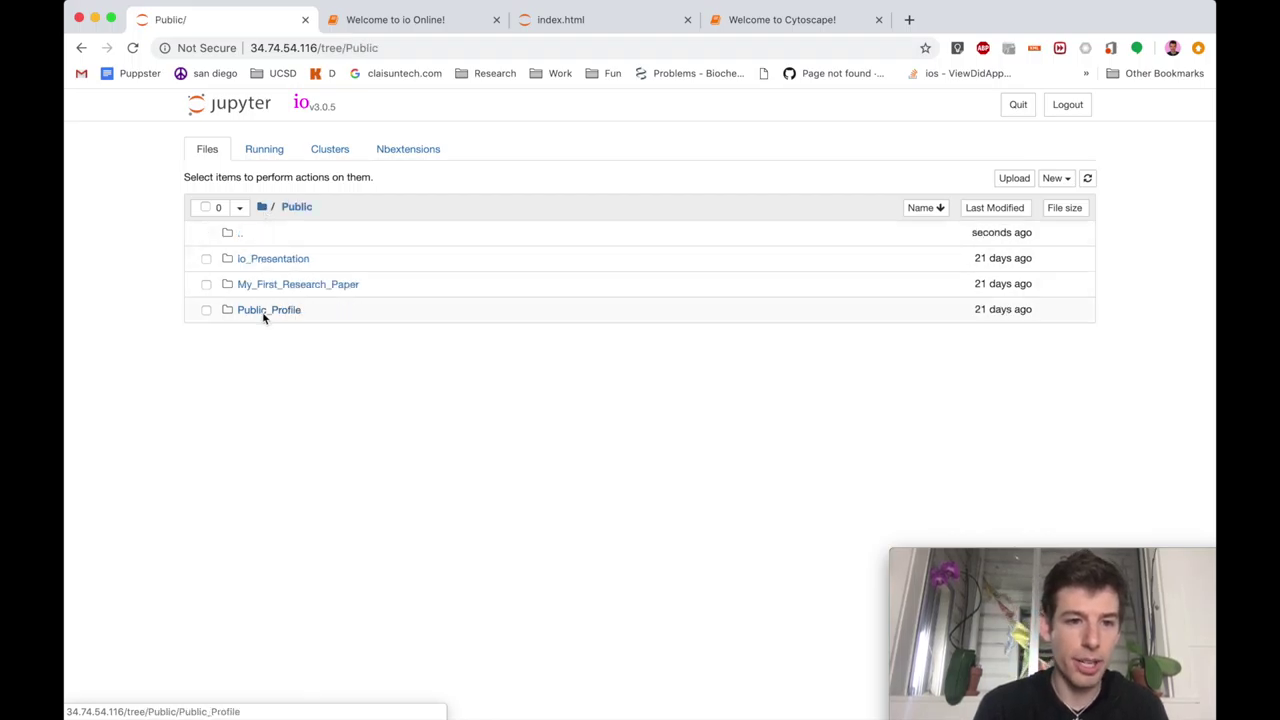
left_click(1054, 178)
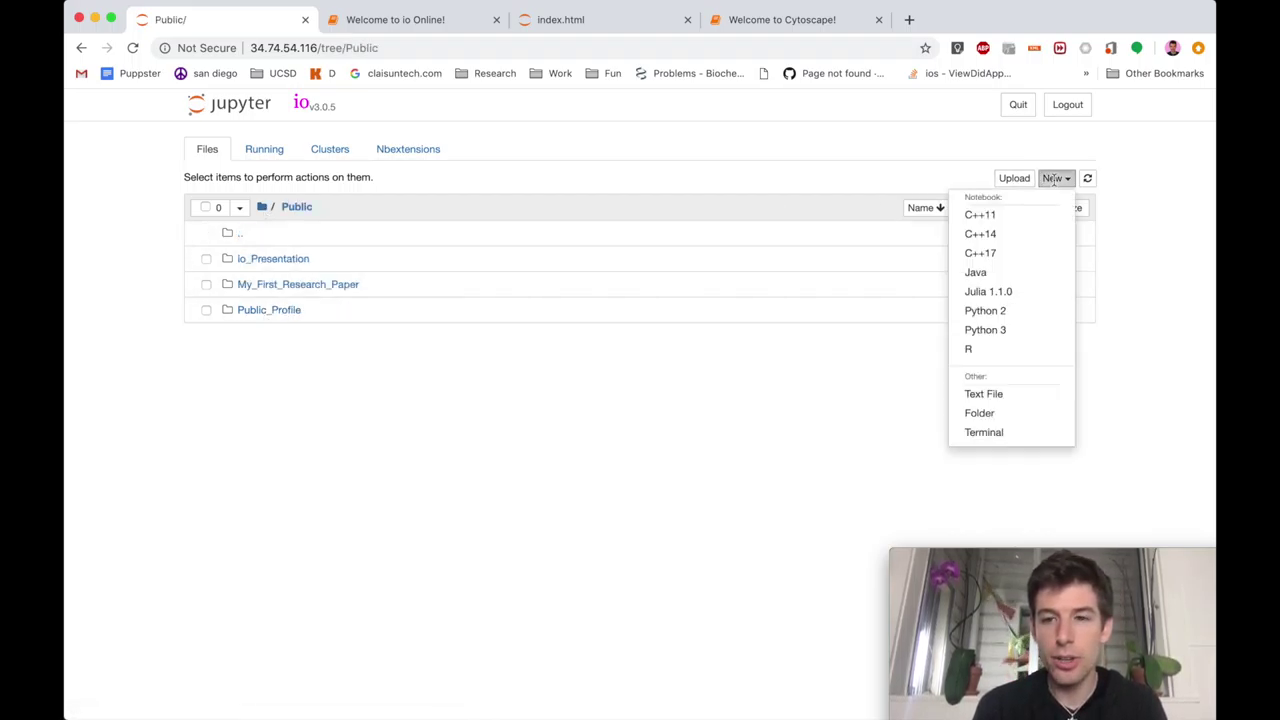
- Create a new folder in Public and rename it cytoscape_example
left_click(996, 415)
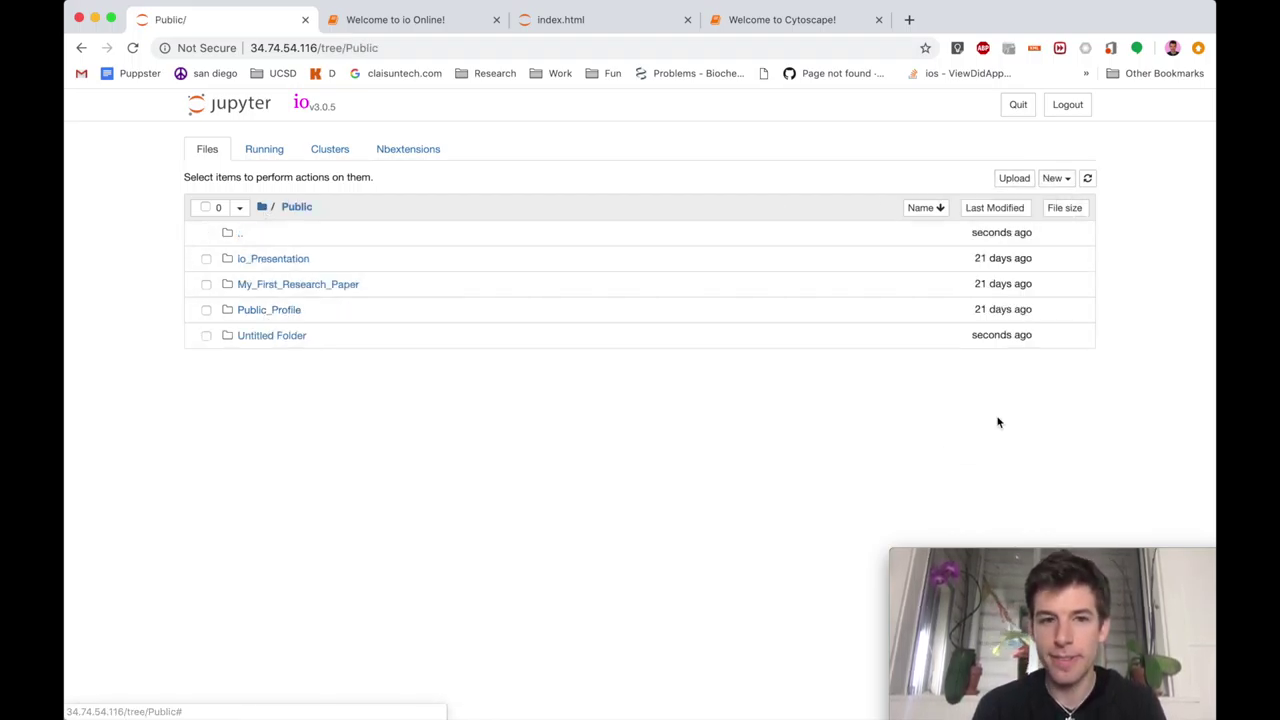
left_click(206, 336)
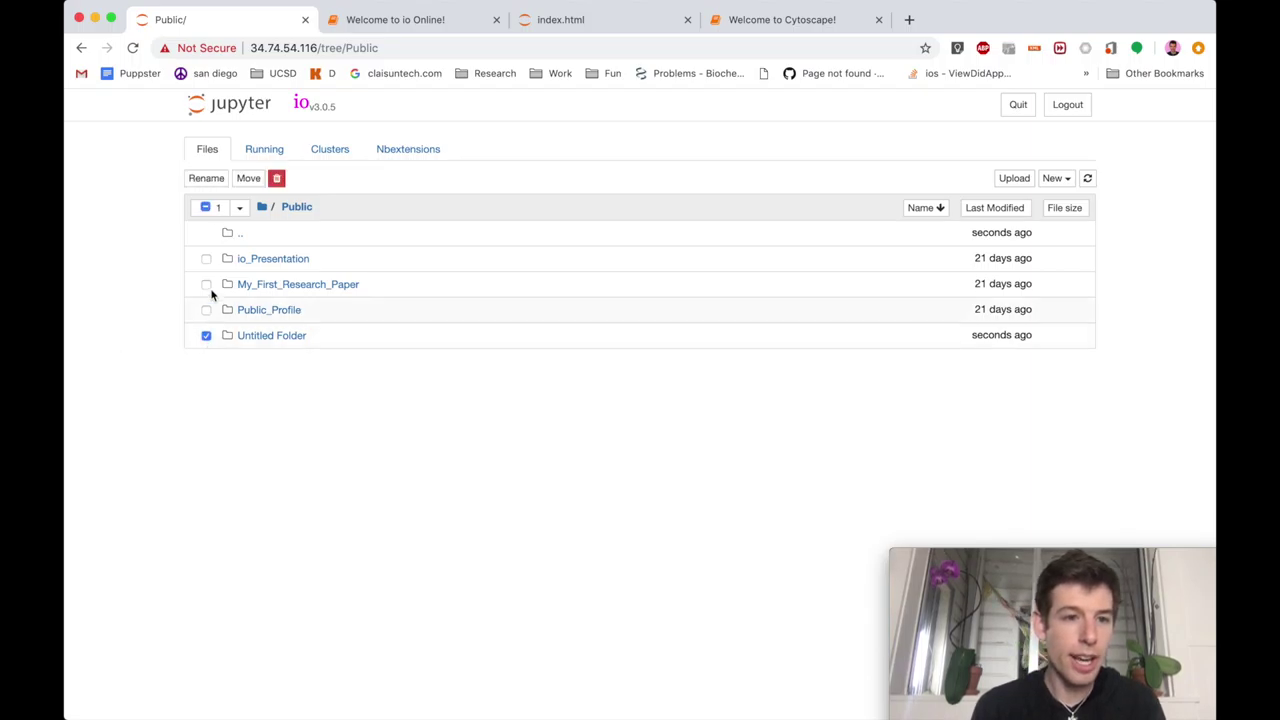
left_click(207, 178)
type("c")
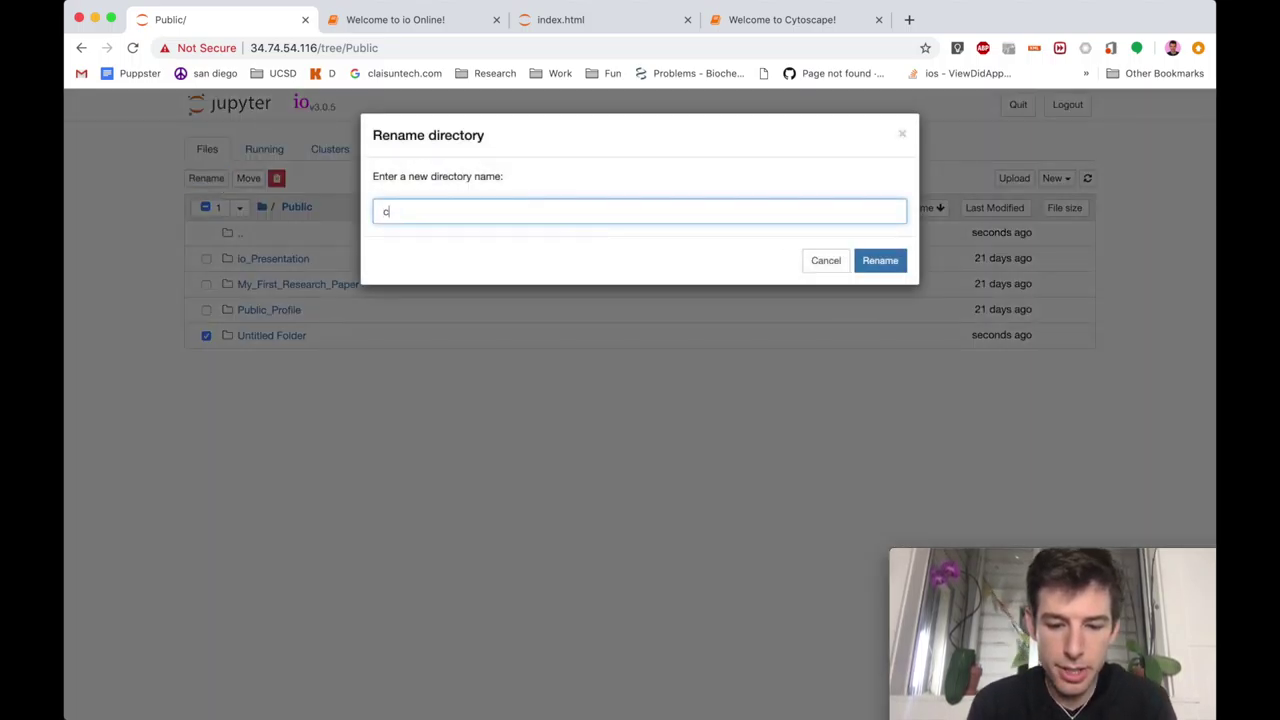
type("ytoscape_")
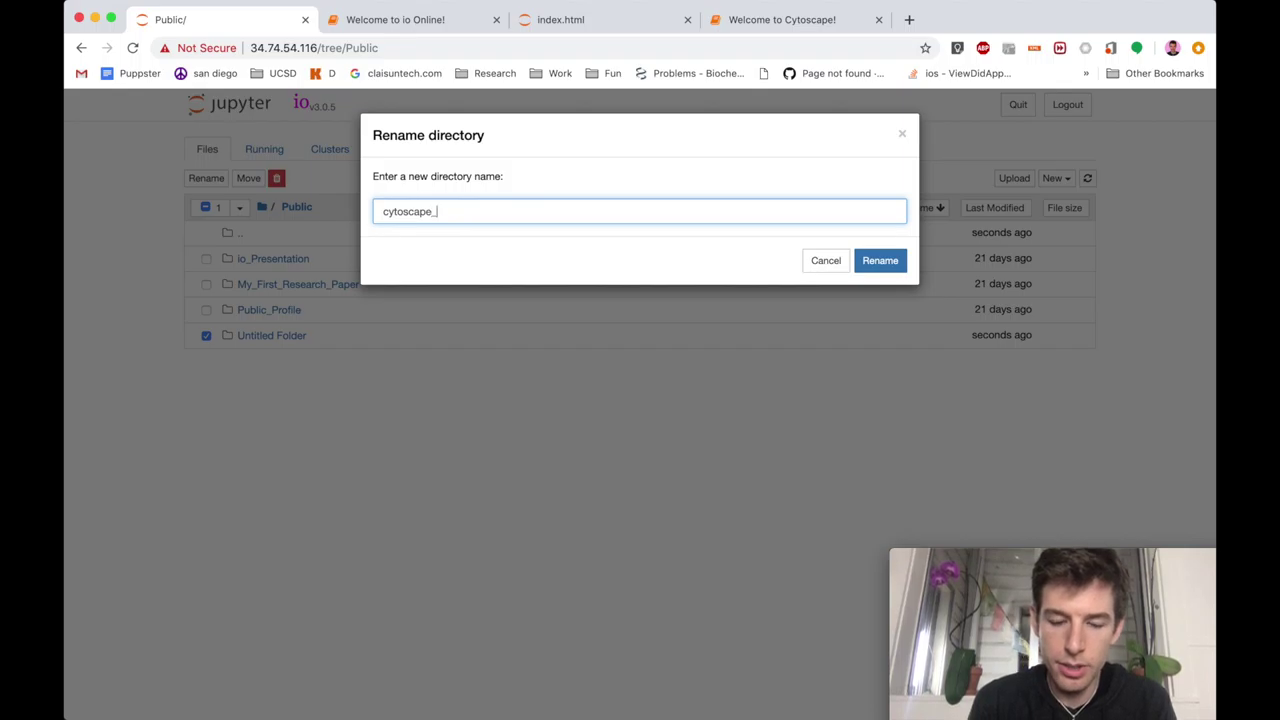
type("example")
key("Return")
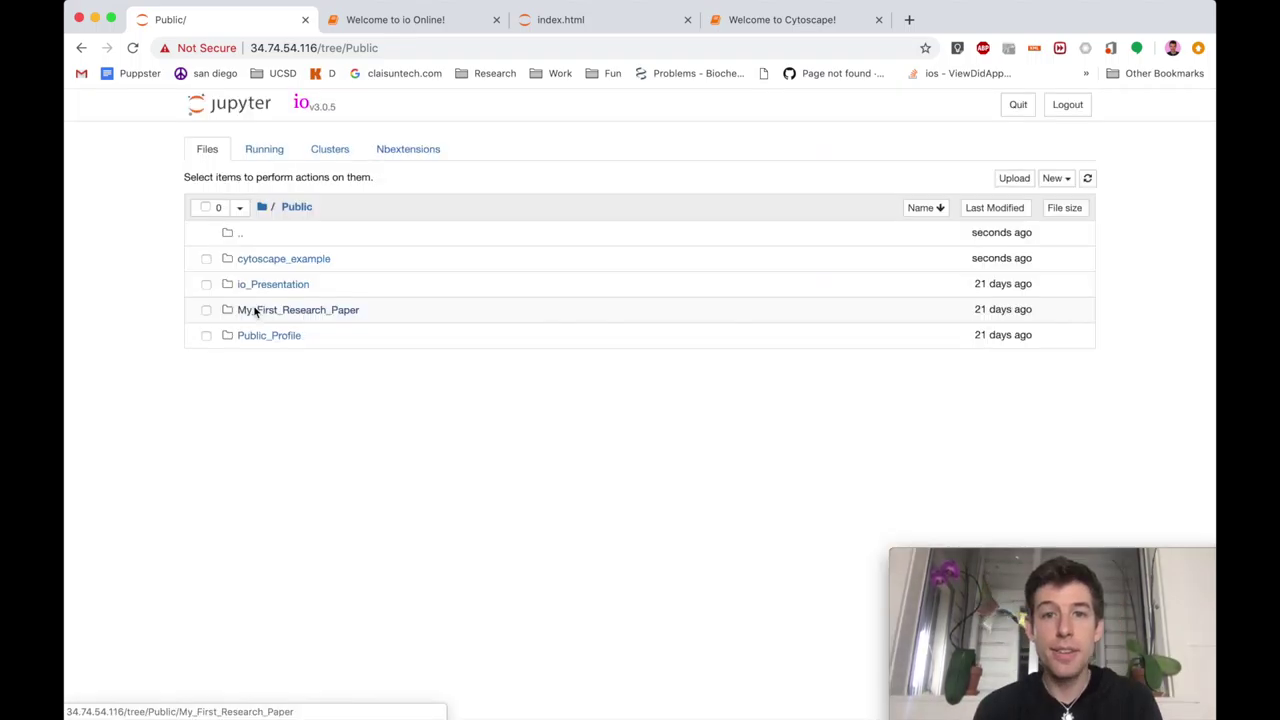
- Move index.html from Apps/Cytoscape to /Public/cytoscape_example
left_click(261, 207)
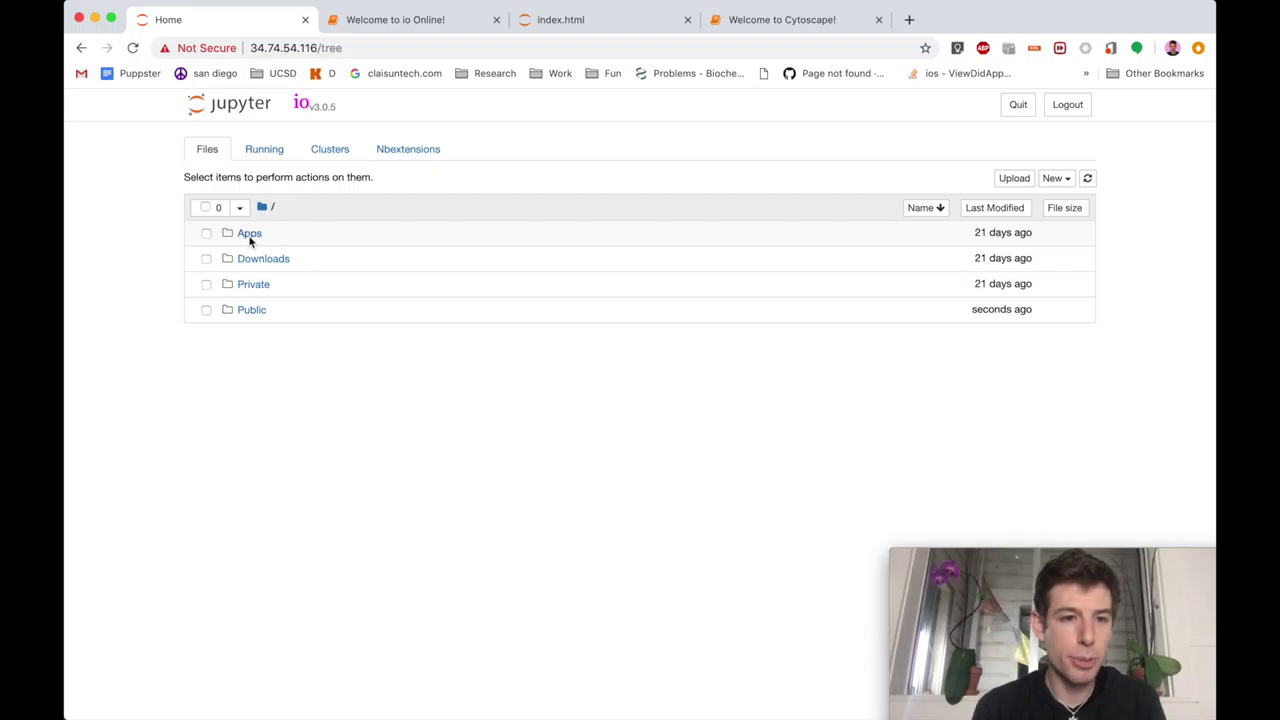
left_click(250, 233)
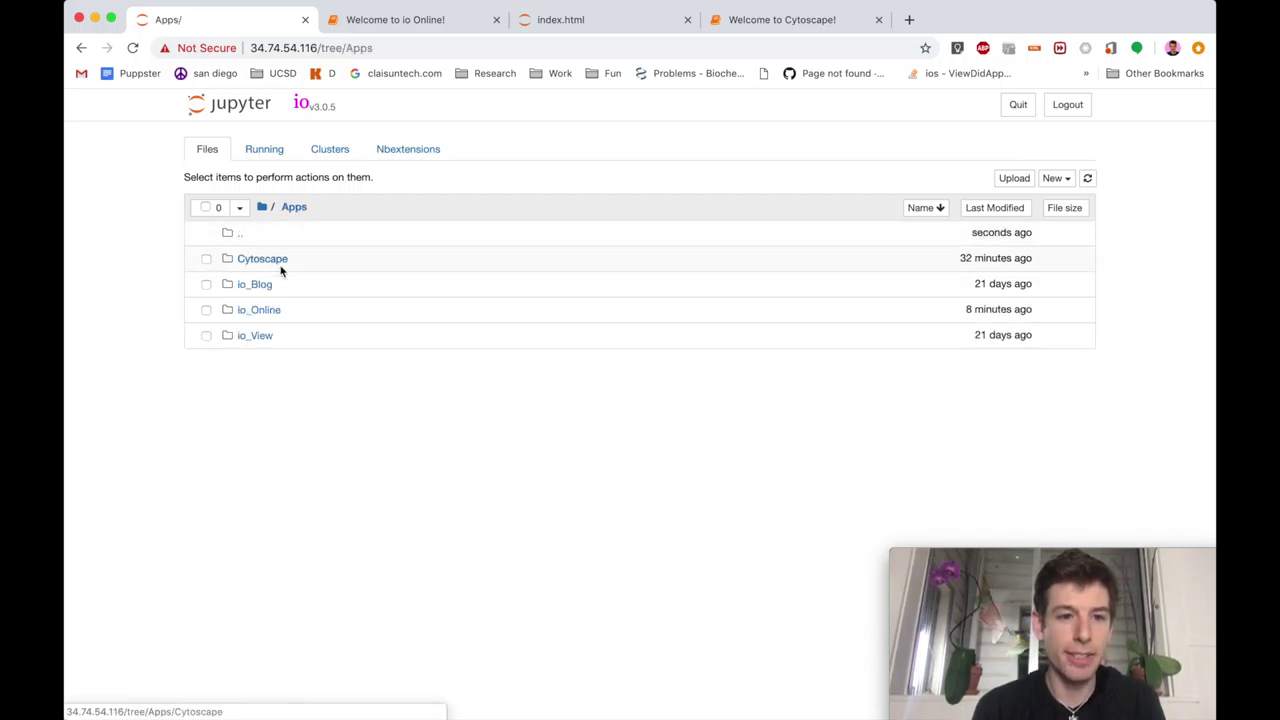
left_click(268, 259)
left_click(206, 335)
left_click(302, 178)
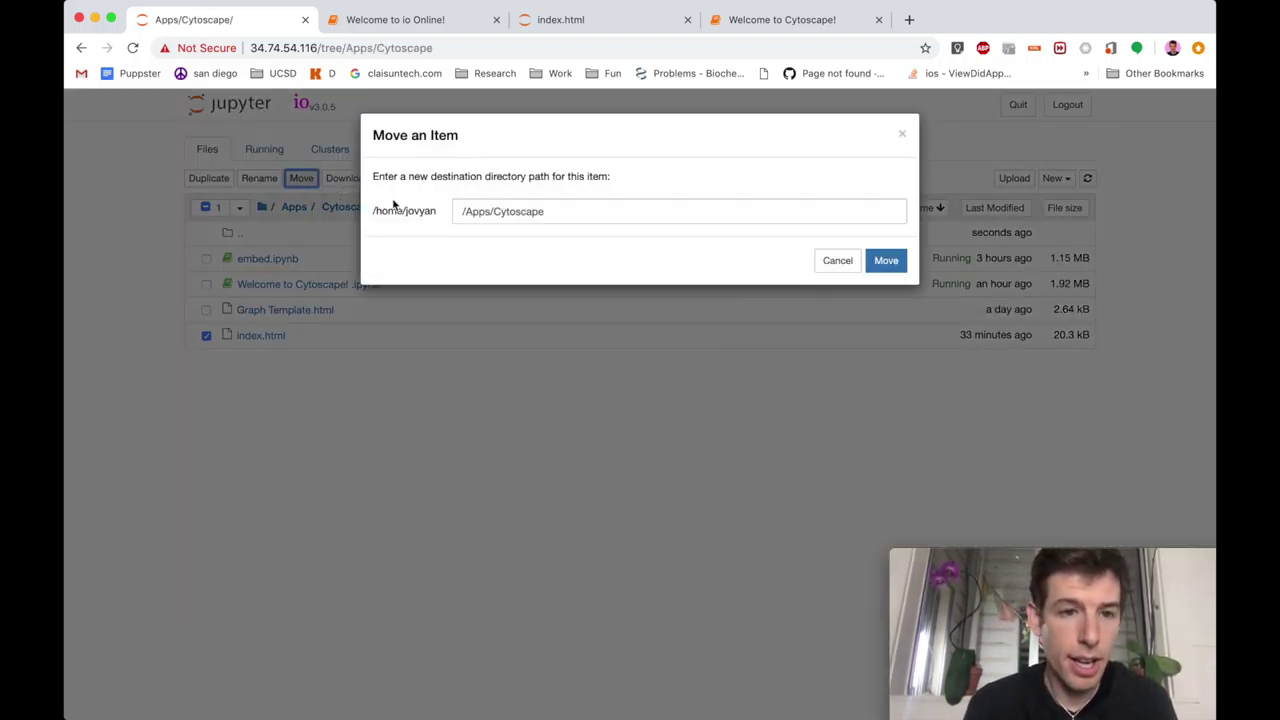
left_click_drag(545, 212, 471, 216)
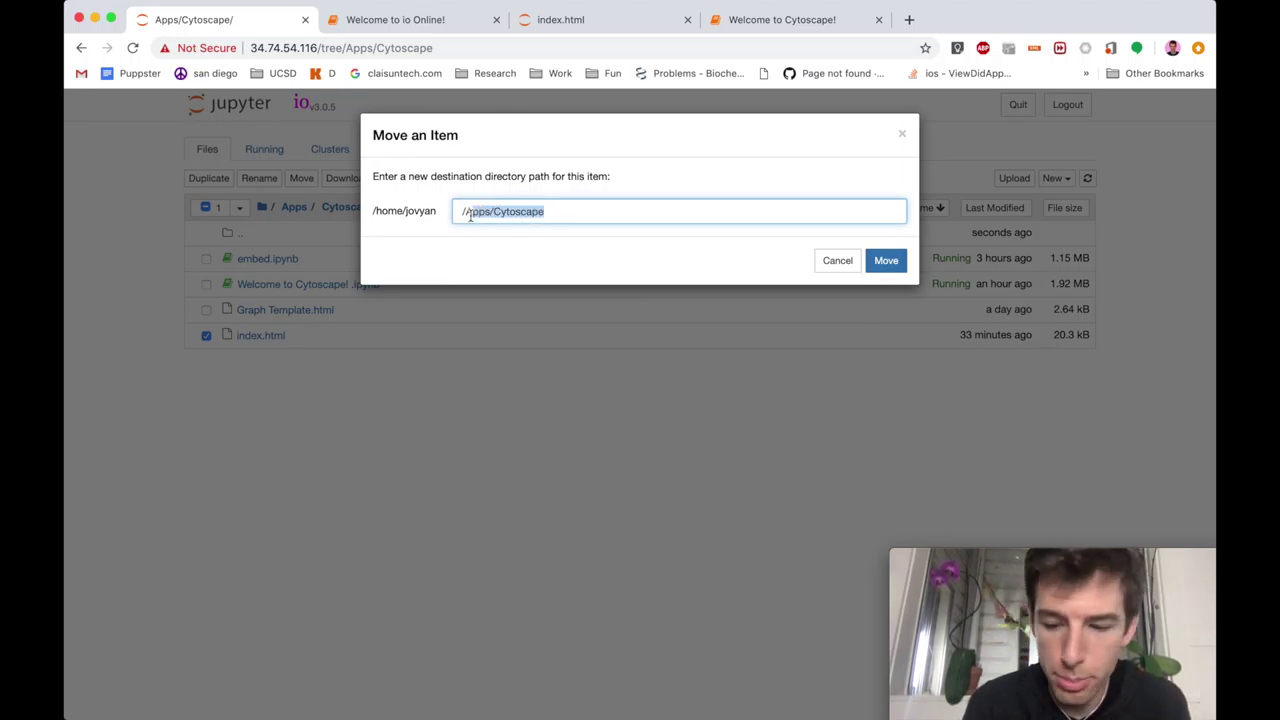
key("BackSpace")
type("Public/")
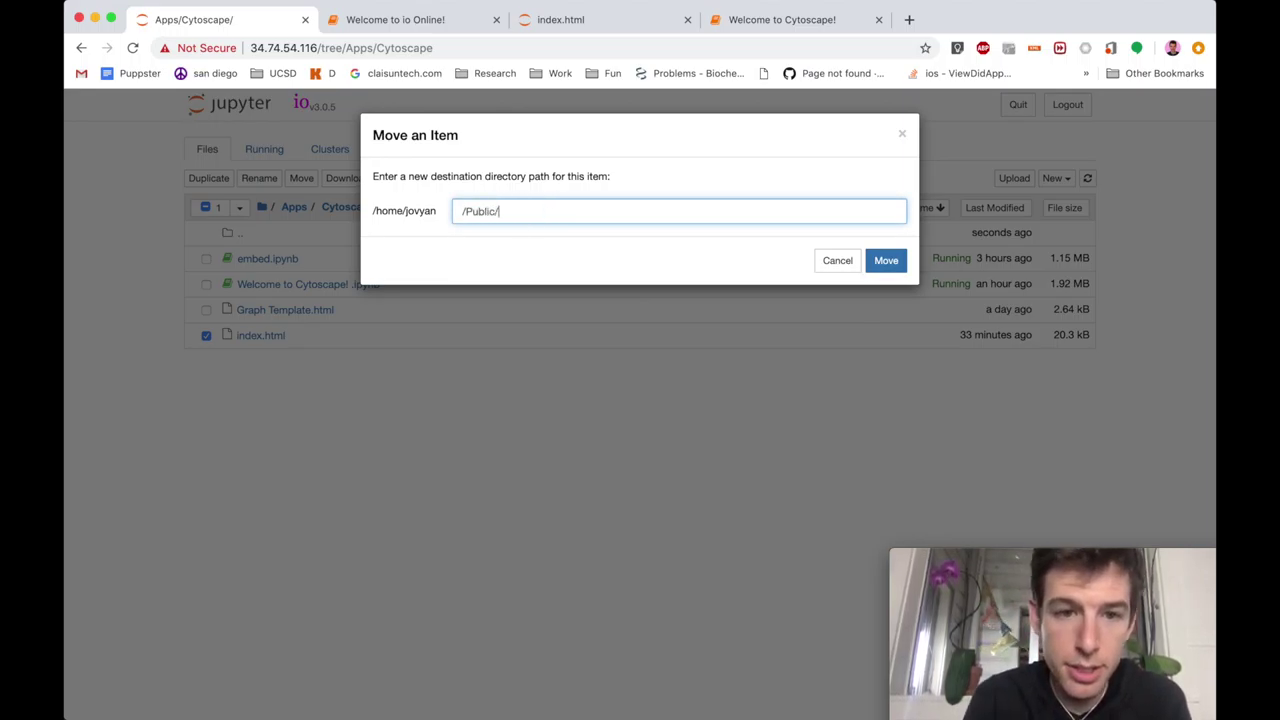
type("cytosca")
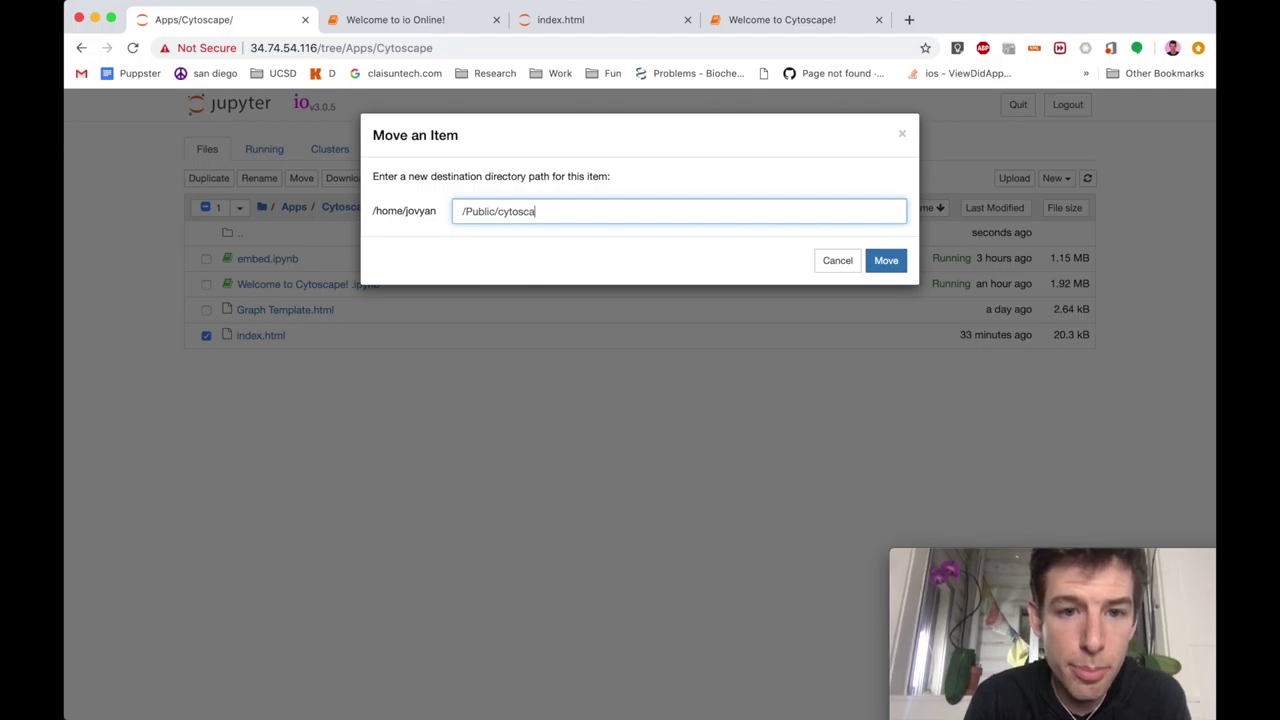
type("pe_example")
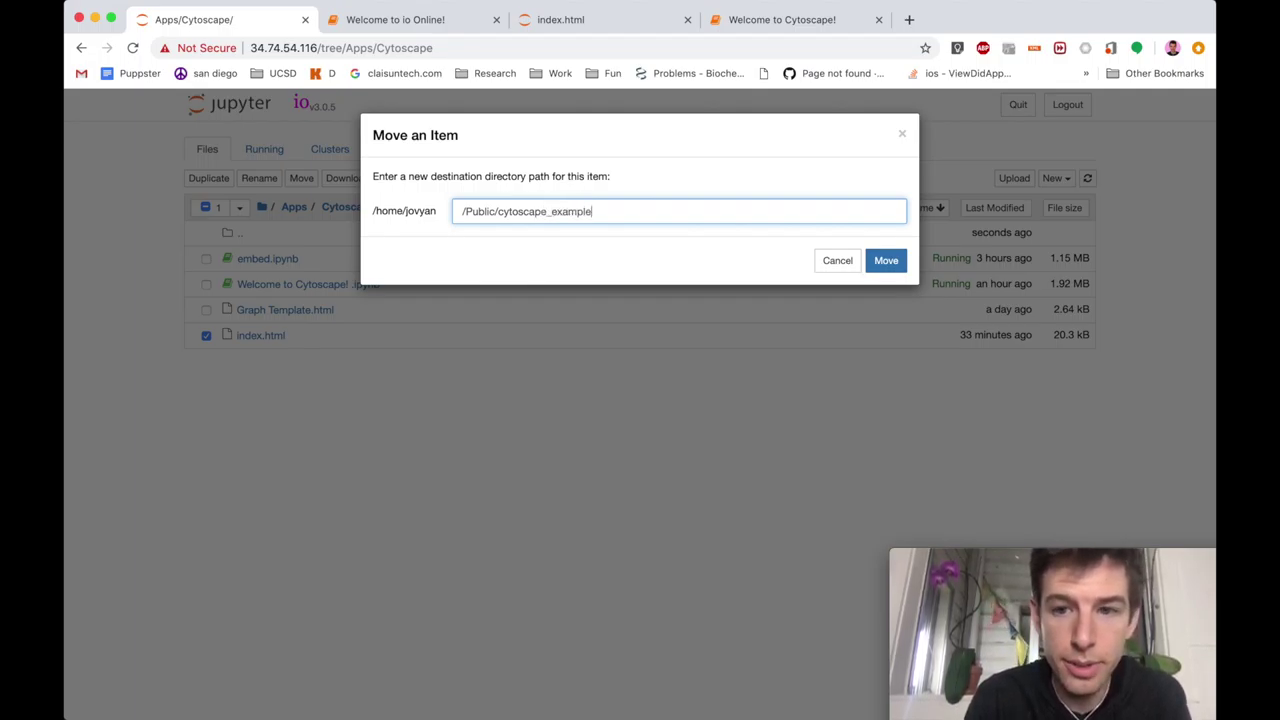
key("Return")
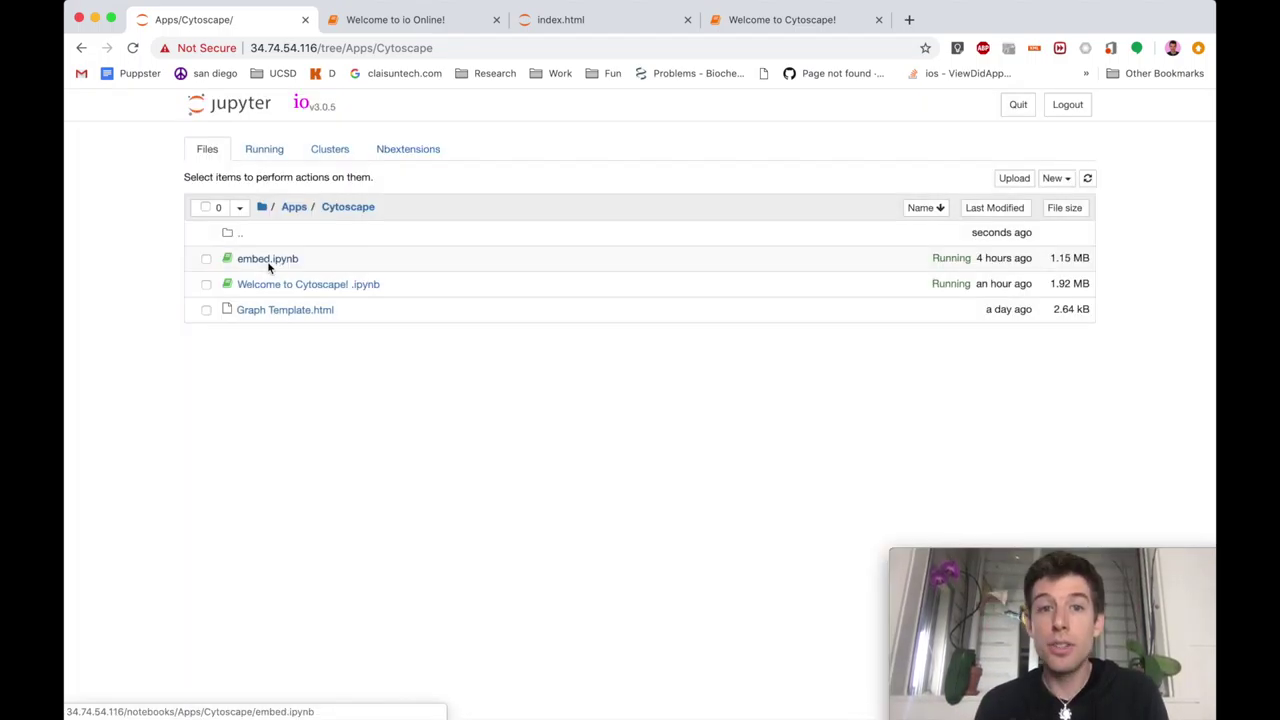
- Open index.html from Public/cytoscape_example to confirm the Mr. Smiley page renders
left_click(264, 207)
left_click(251, 310)
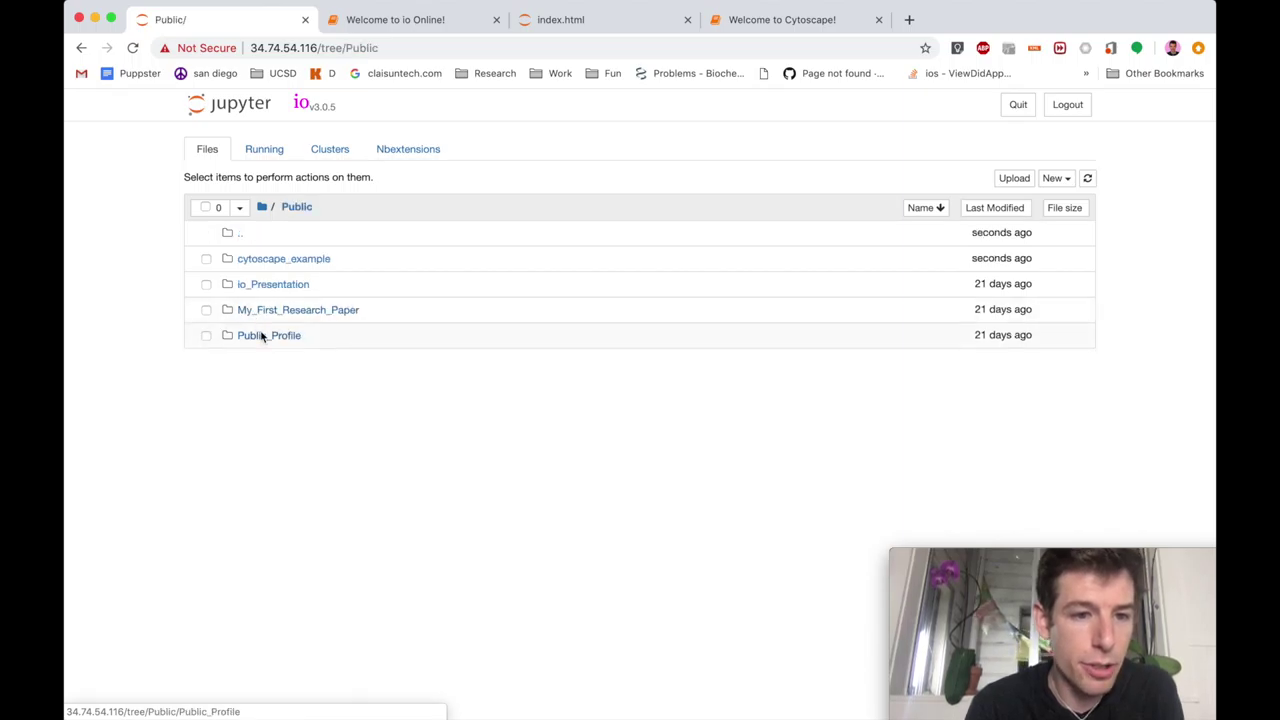
left_click(265, 259)
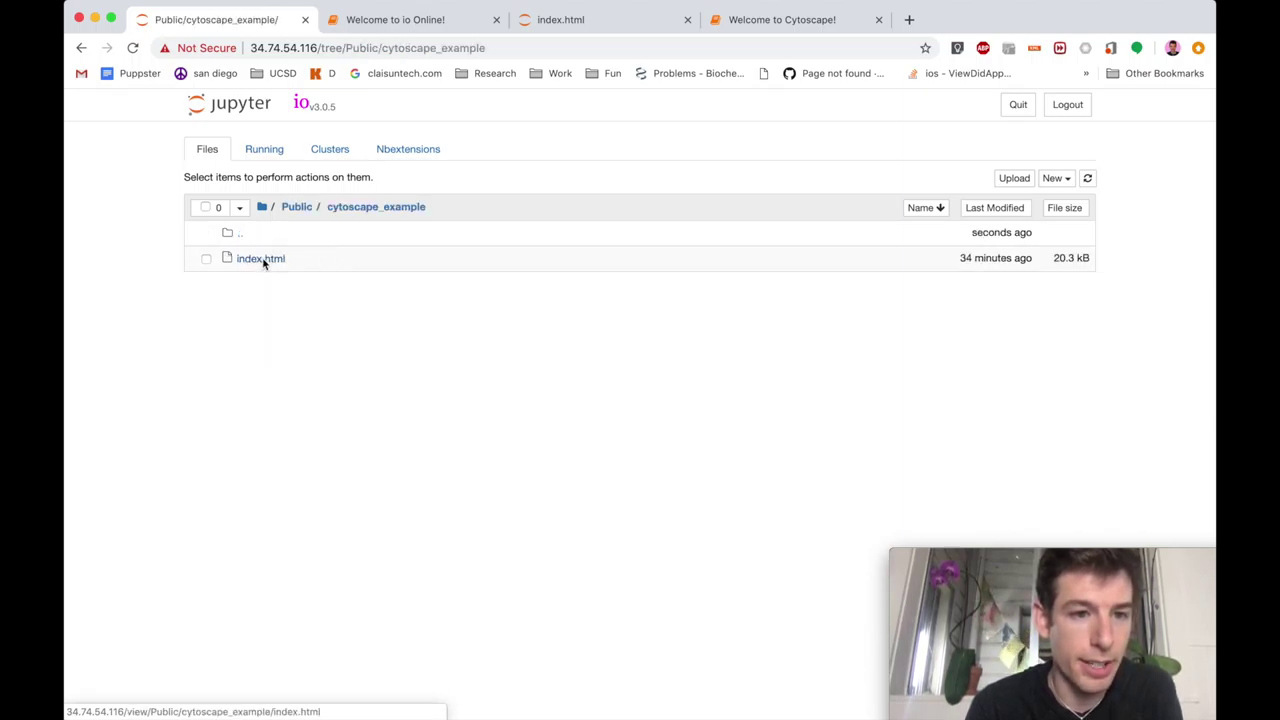
left_click(262, 258)
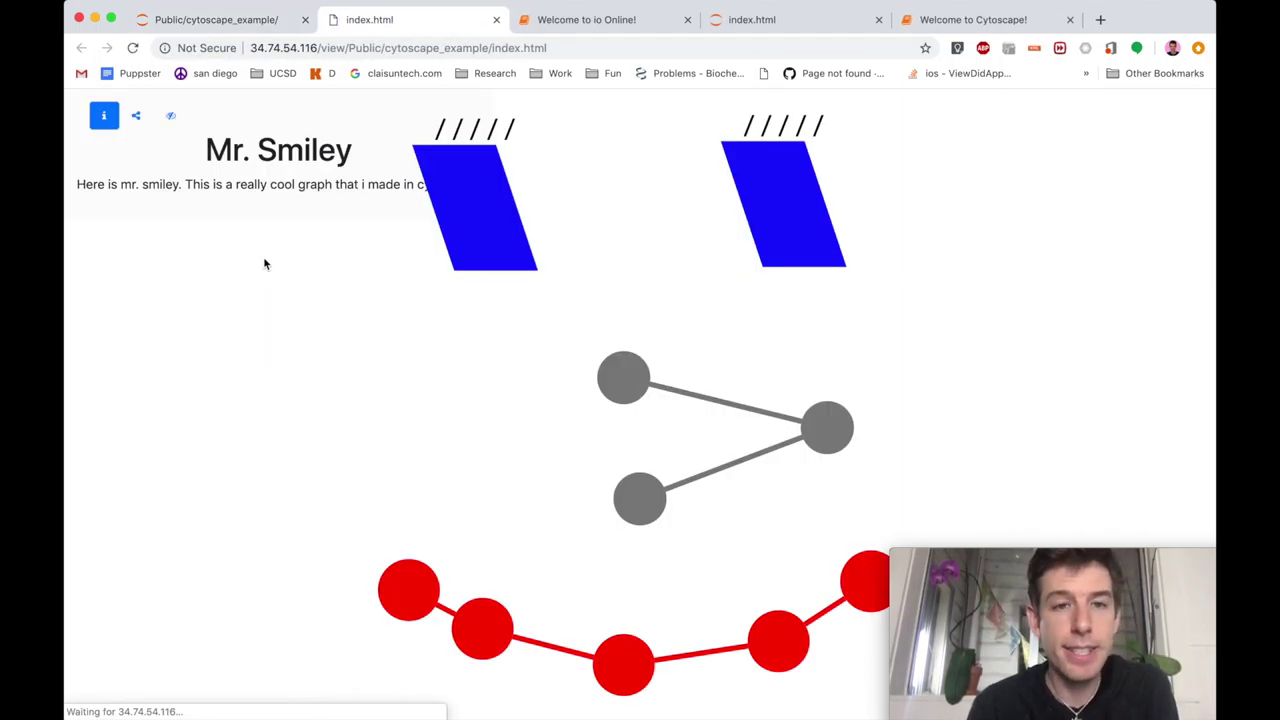
left_click(255, 25)
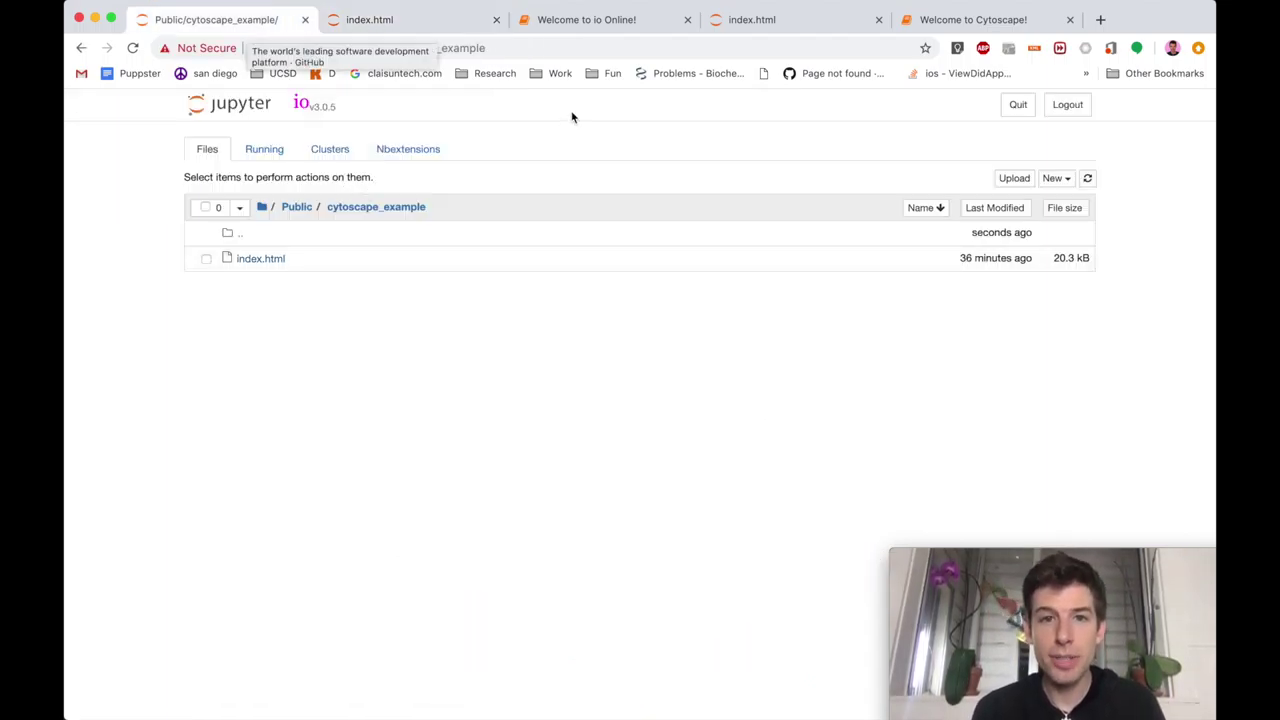
- Expand io Online's Manage Files section and compare the Private and Public publish folders
left_click(560, 21)
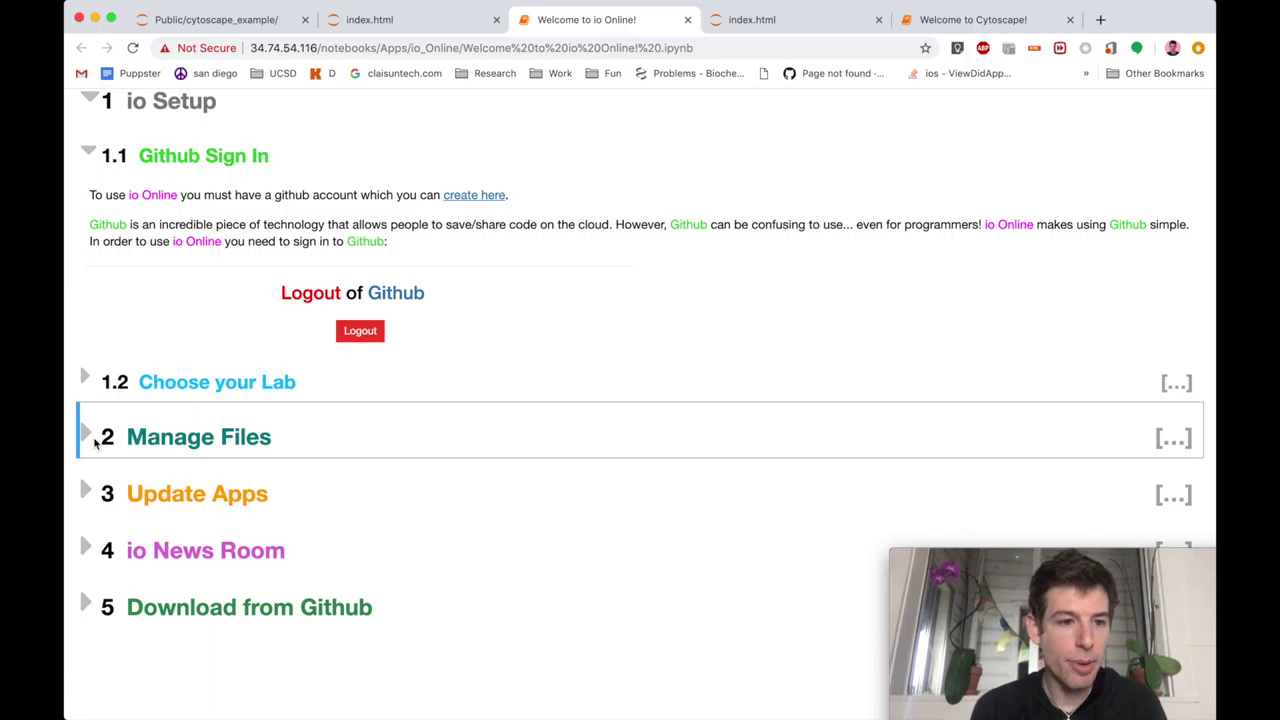
left_click(86, 434)
scroll(424, 460, "down", 1)
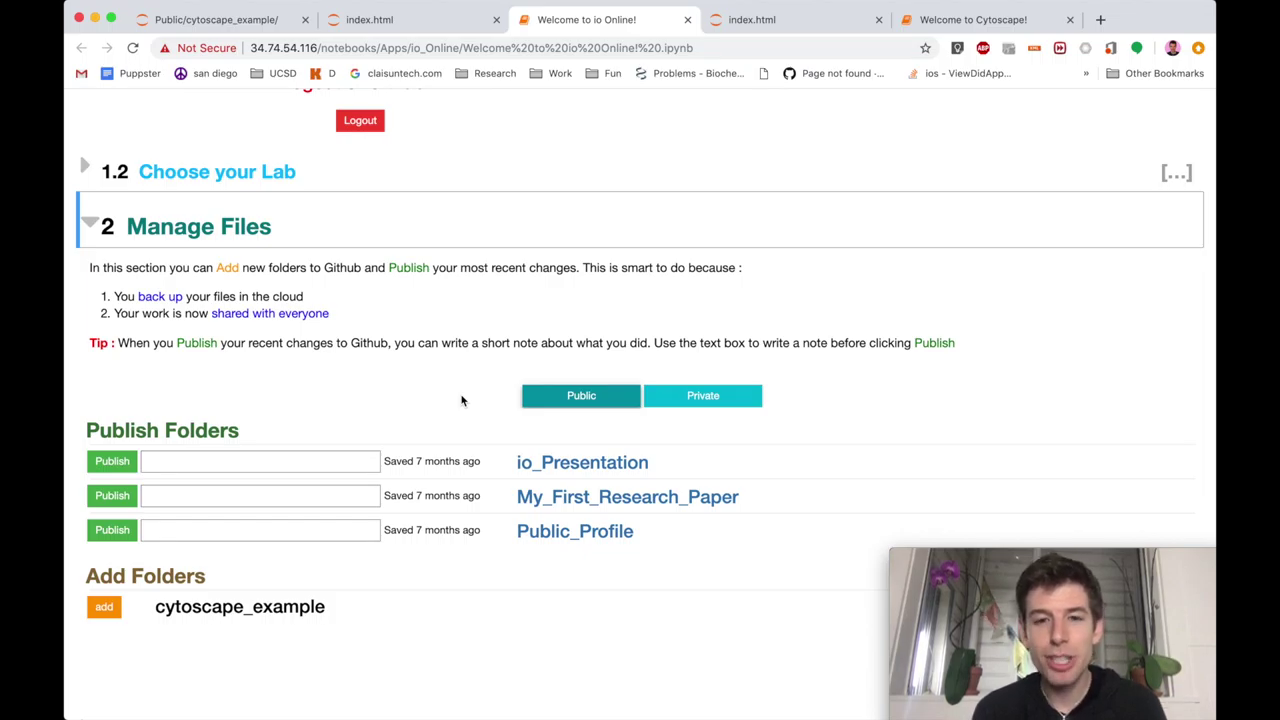
left_click(688, 398)
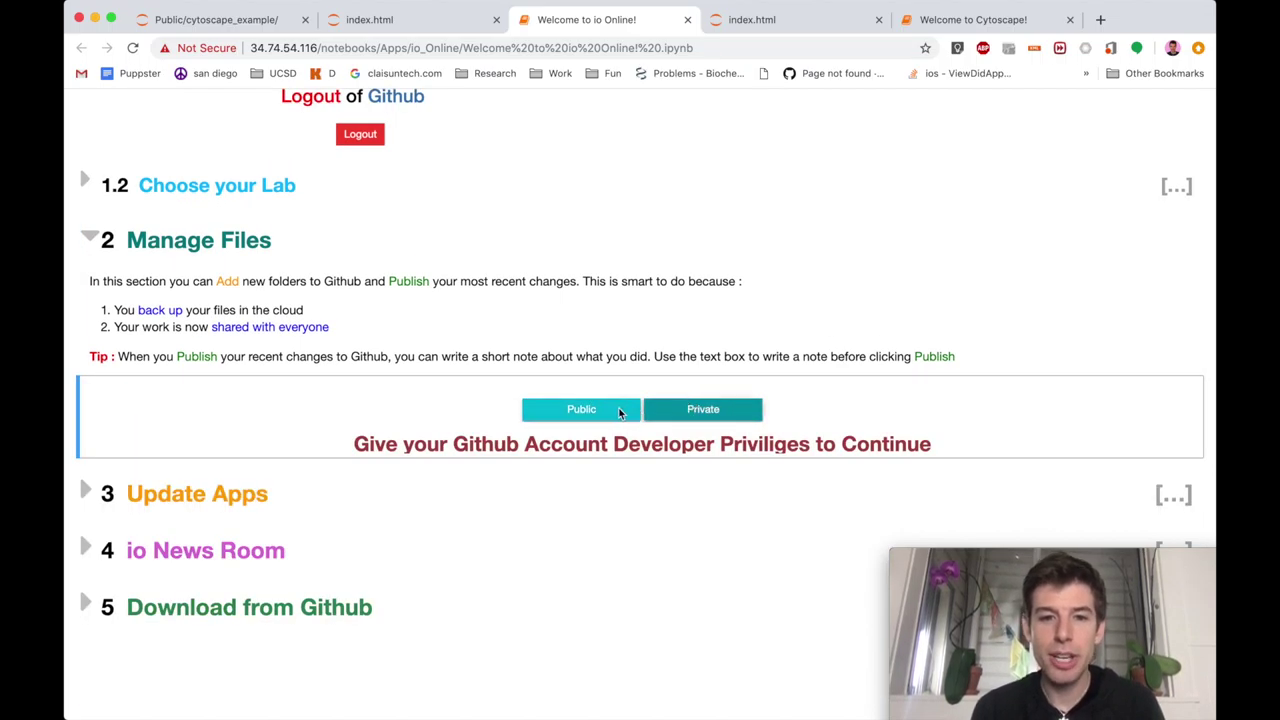
left_click(620, 411)
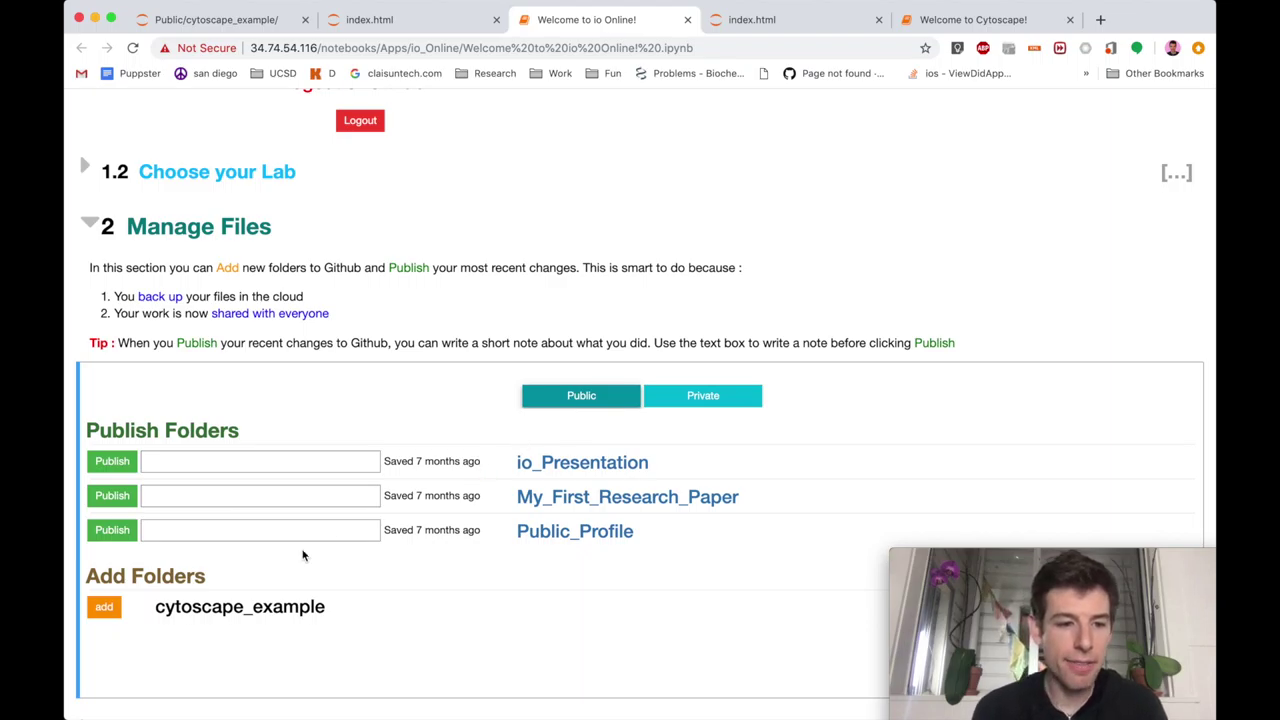
- Add the cytoscape_example folder to GitHub publishing
left_click_drag(345, 618, 150, 617)
left_click(158, 625)
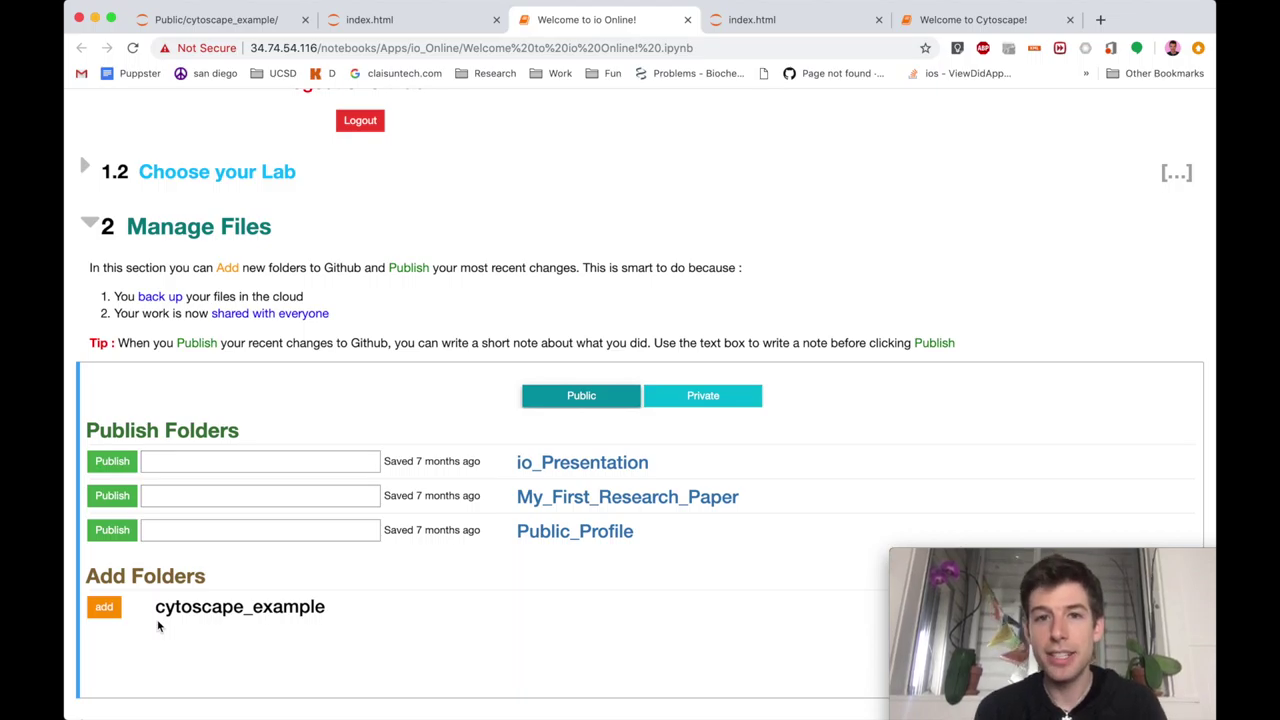
left_click(108, 614)
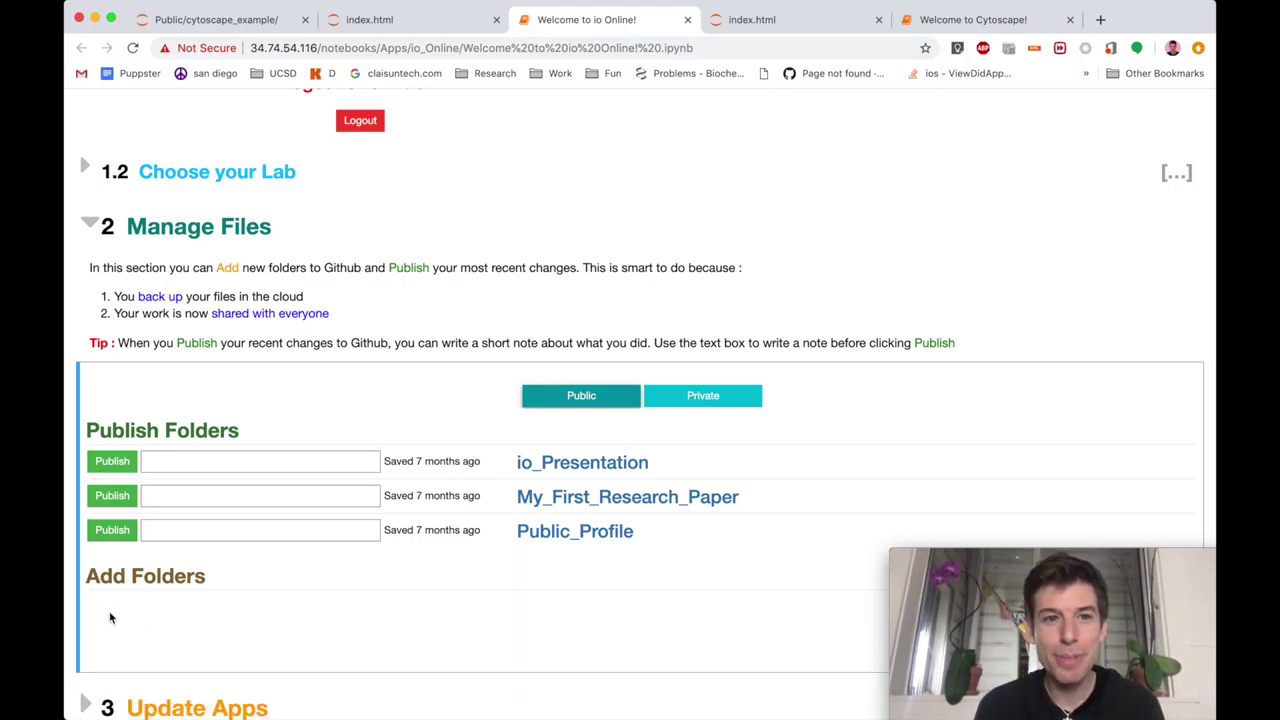
- Collapse Manage Files and io Setup, expand io News Room, and refresh the feed
left_click(92, 224)
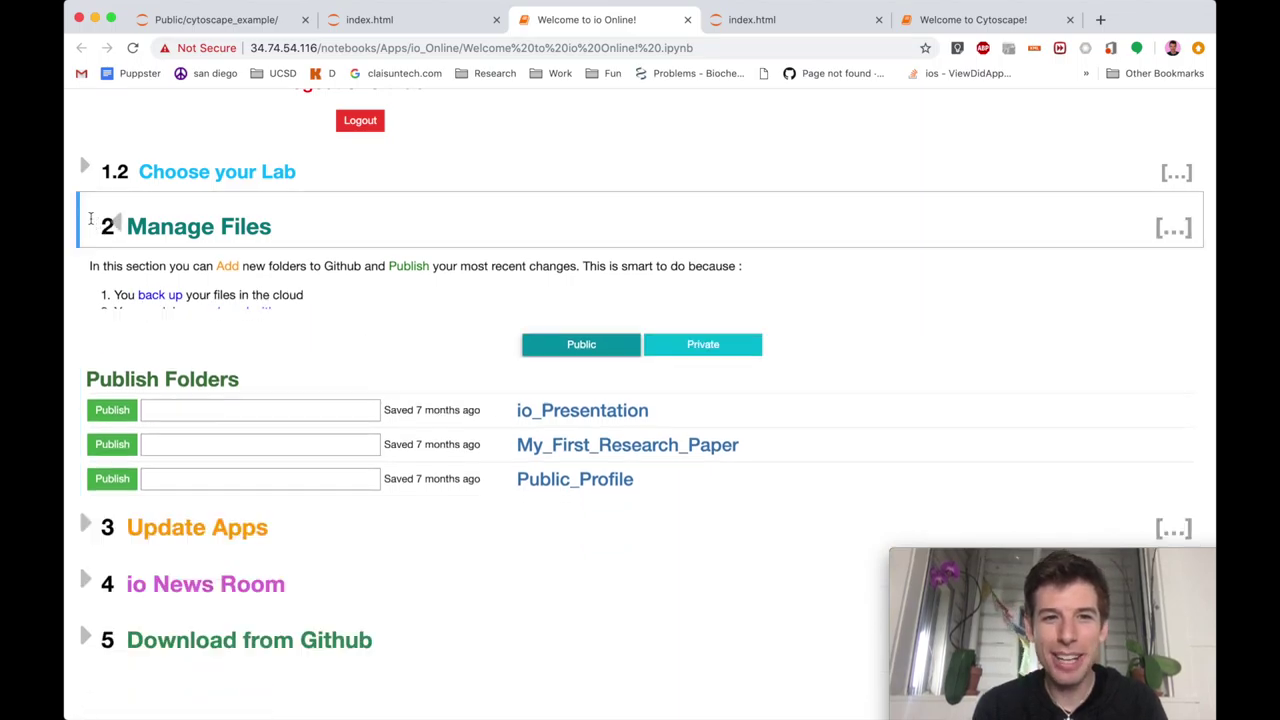
scroll(150, 250, "up", 3)
scroll(195, 272, "up", 2)
left_click(86, 188)
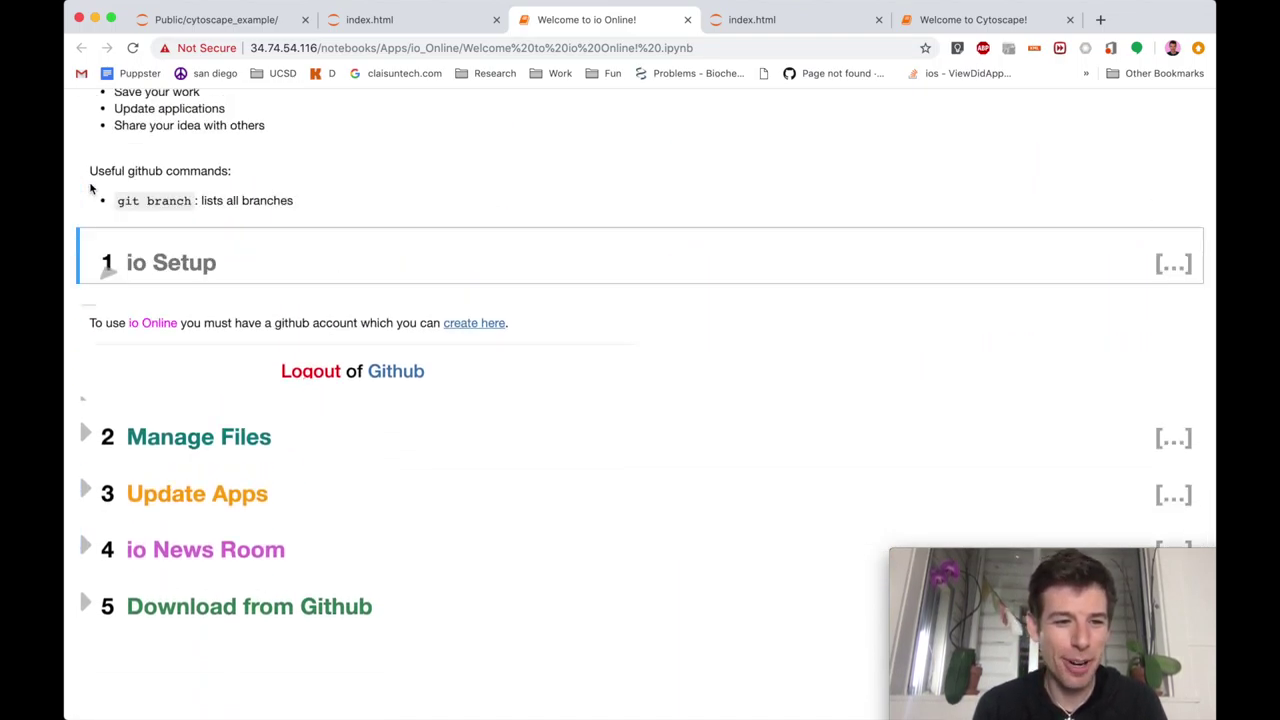
left_click(88, 548)
scroll(300, 500, "down", 5)
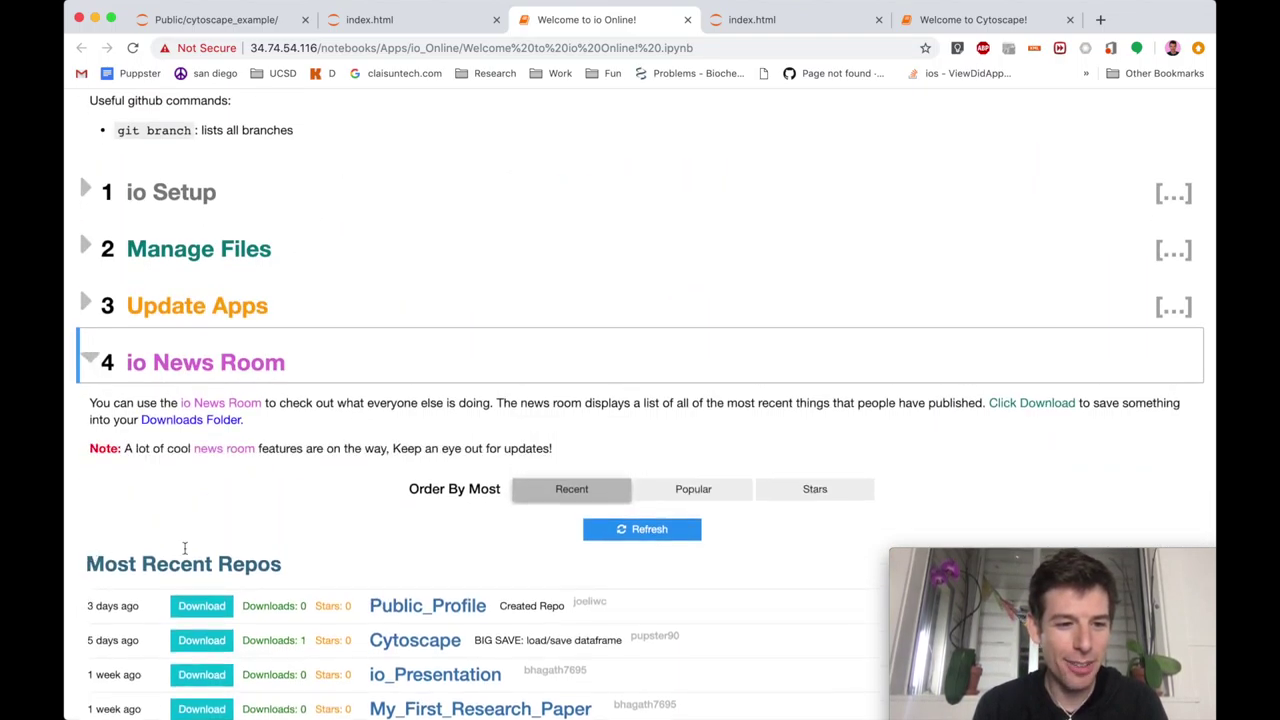
left_click(640, 427)
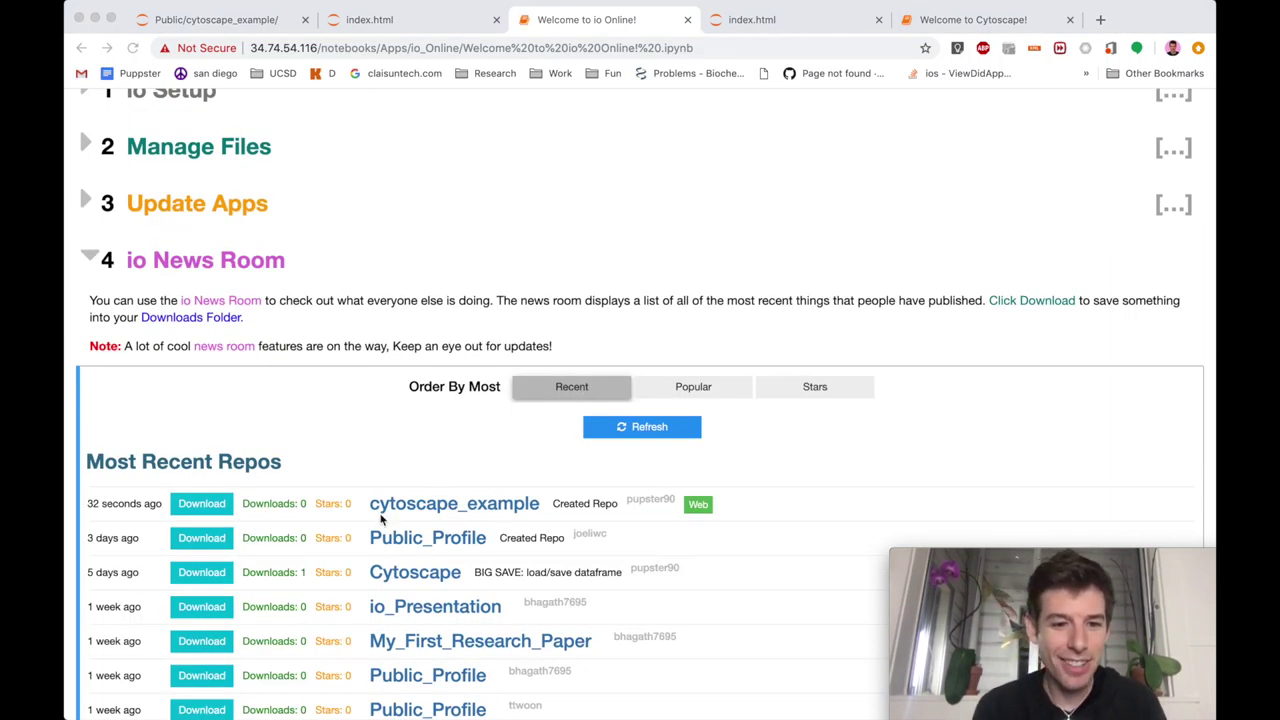
- Open cytoscape_example's Web link in a new tab and view the live Mr. Smiley page
scroll(418, 515, "down", 5)
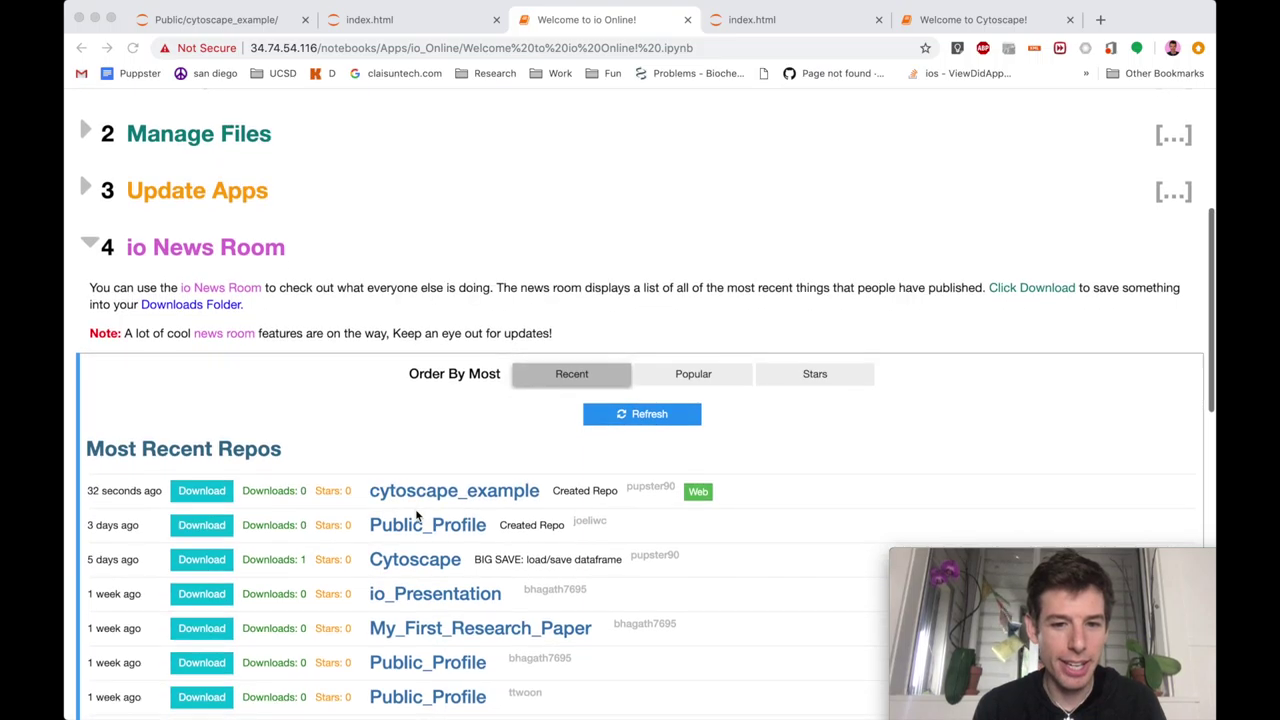
scroll(418, 515, "down", 5)
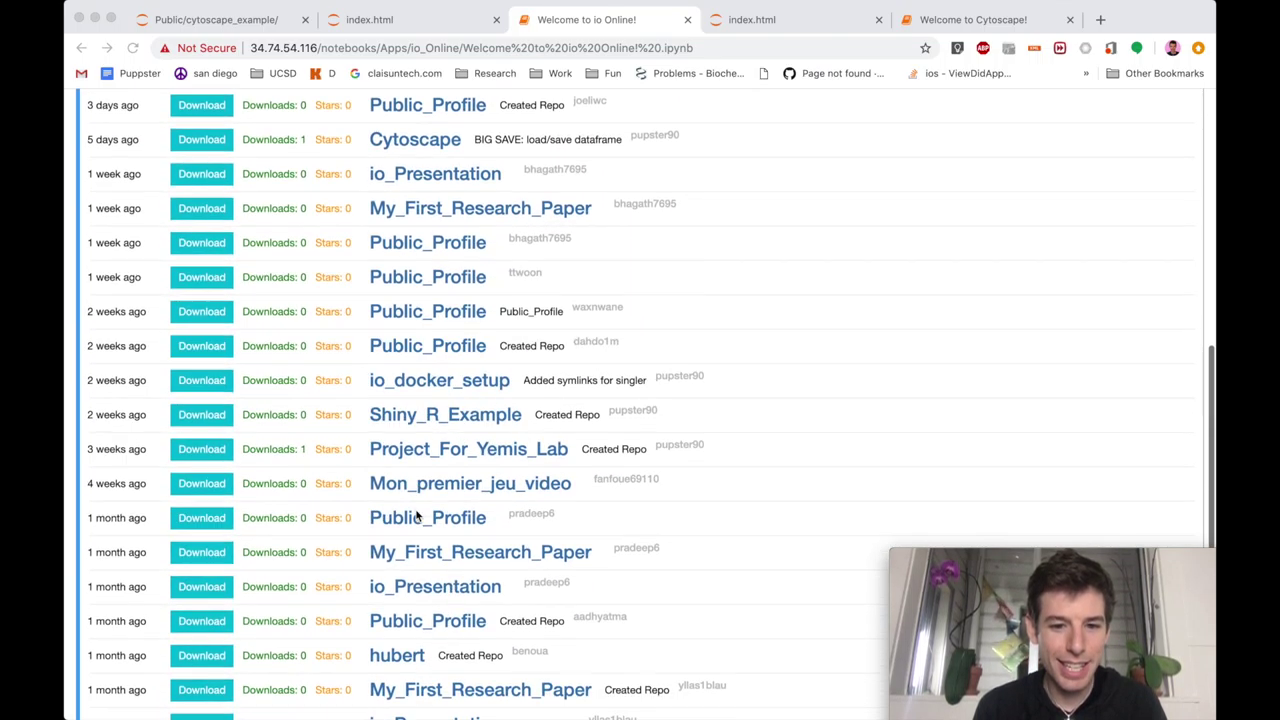
scroll(418, 515, "up", 7)
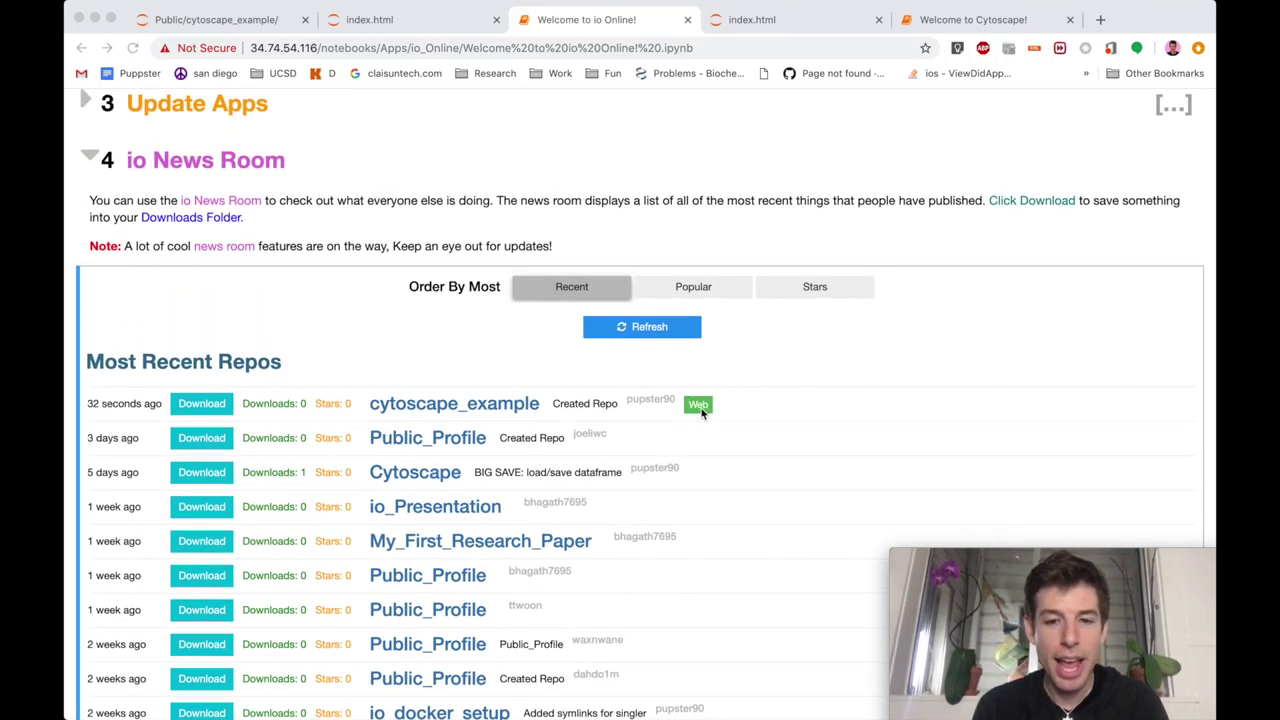
right_click(702, 408)
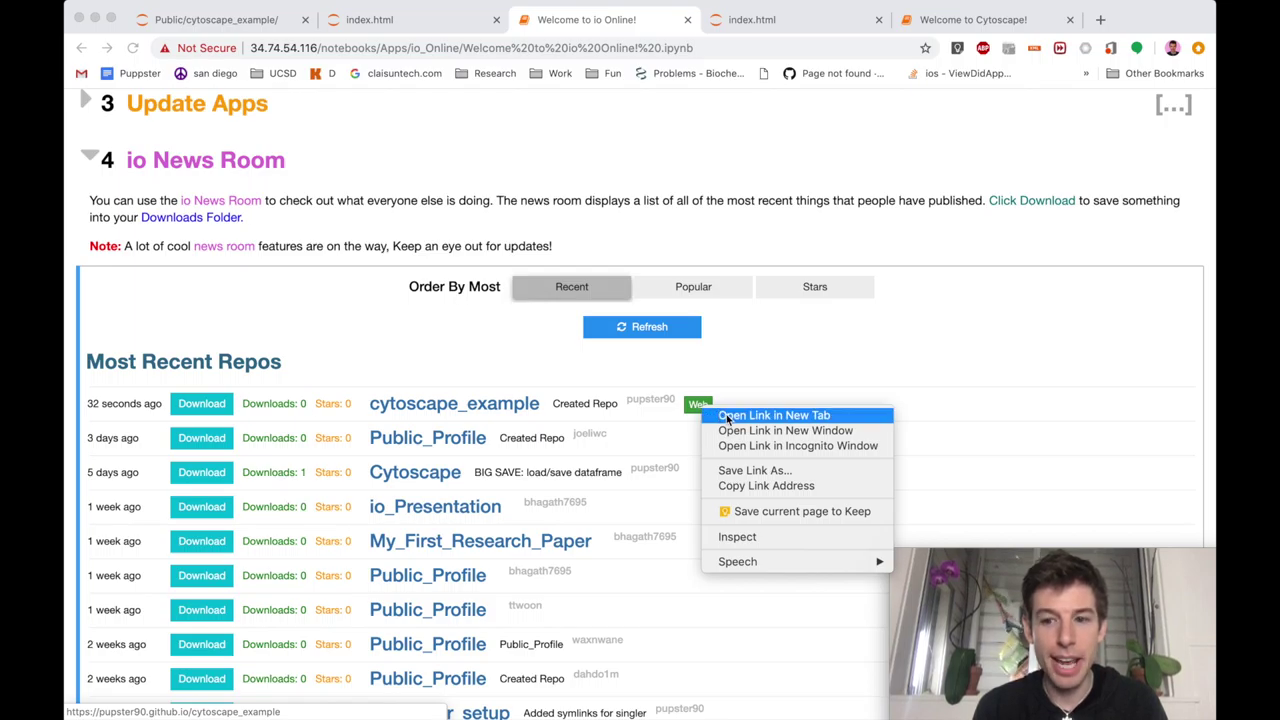
left_click(726, 414)
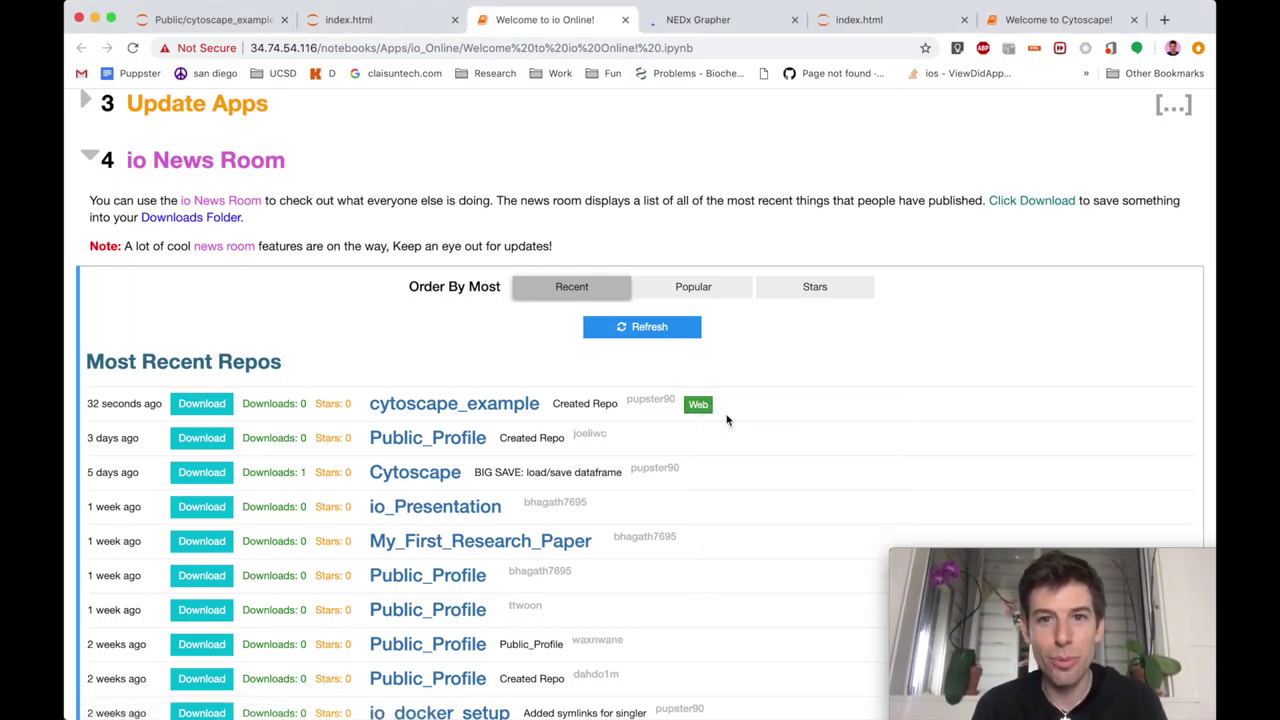
left_click(683, 20)
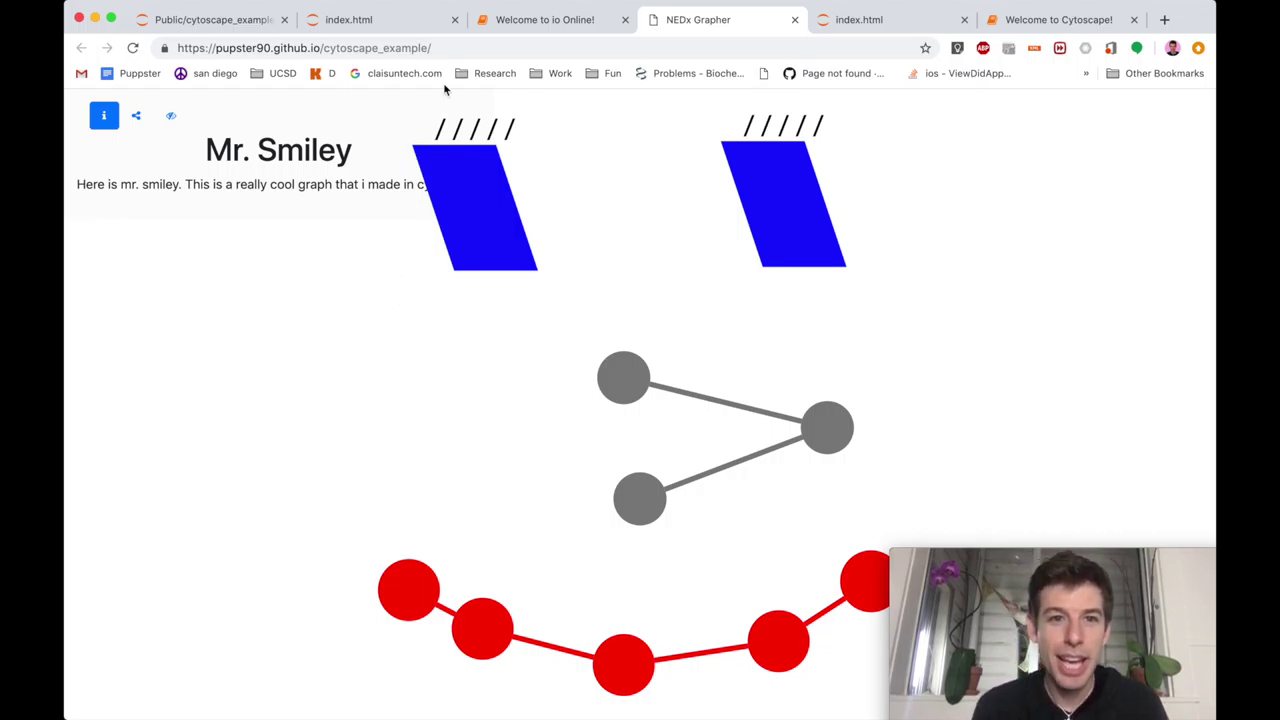
- Highlight the published page's github.io address, then return to the io Online notebook
left_click_drag(480, 48, 172, 48)
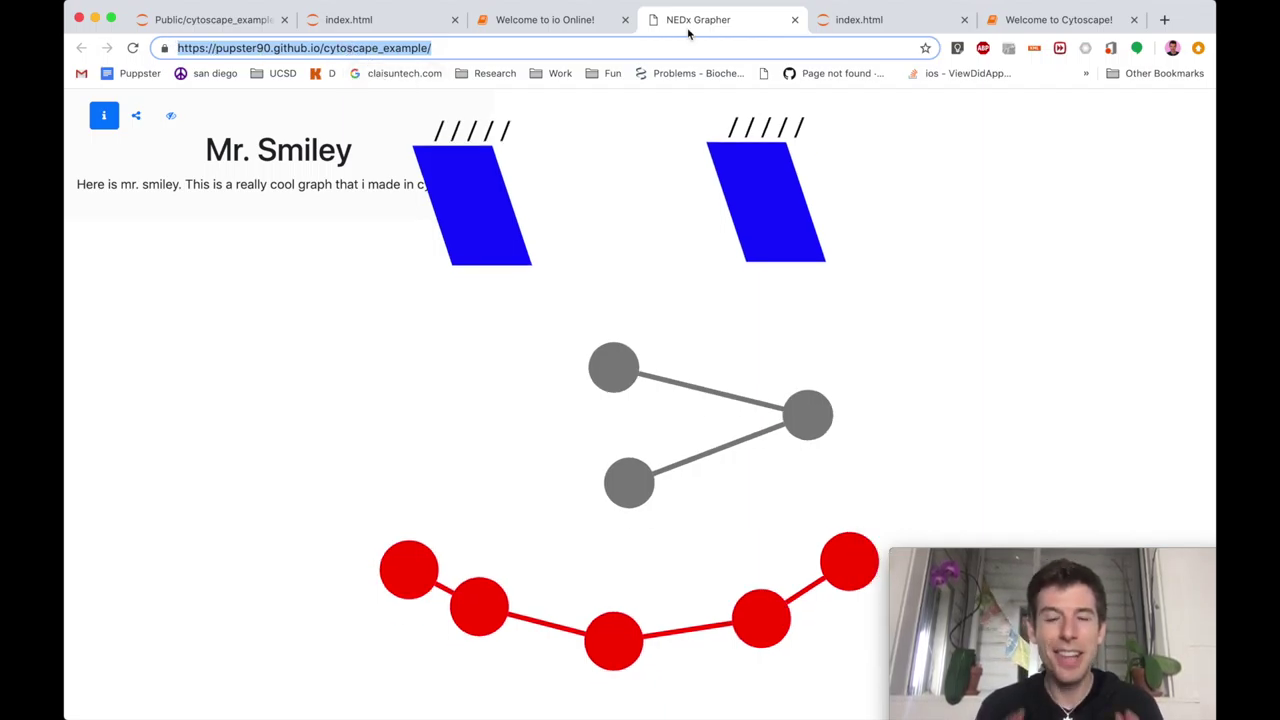
left_click(583, 22)
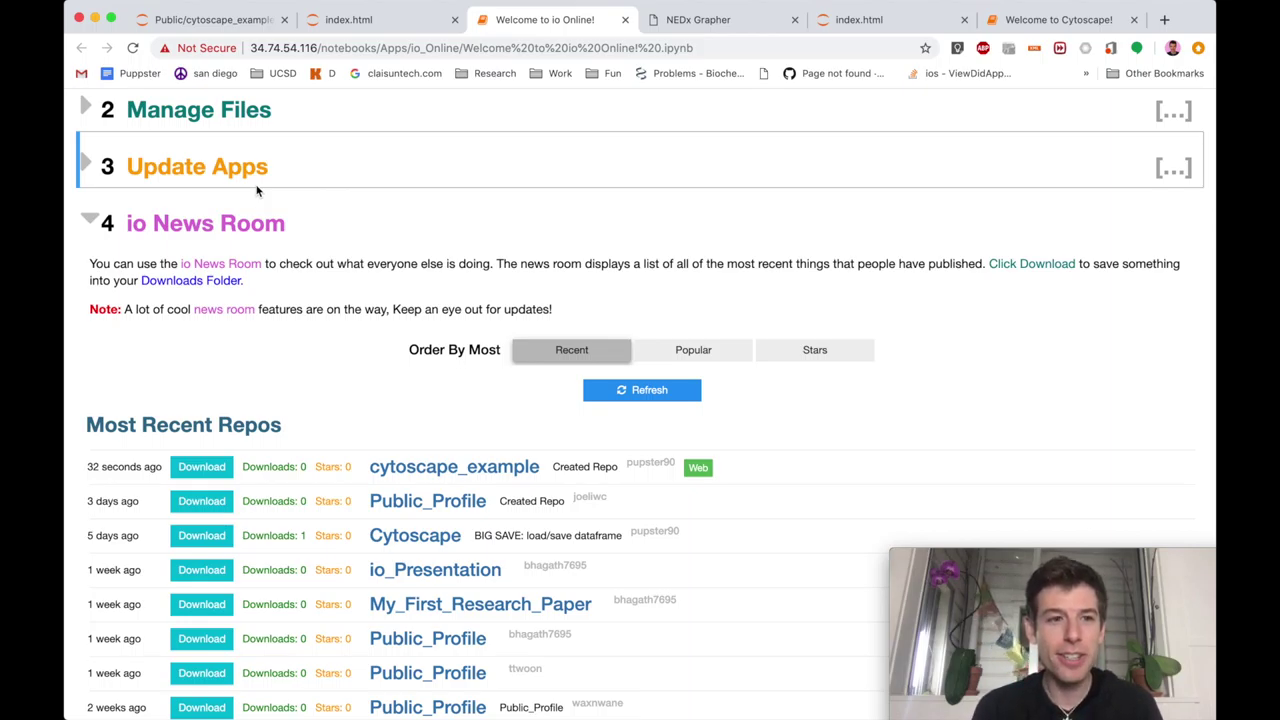
- Refresh the Update Apps section to confirm all apps are up to date
scroll(300, 240, "up", 1)
left_click(92, 188)
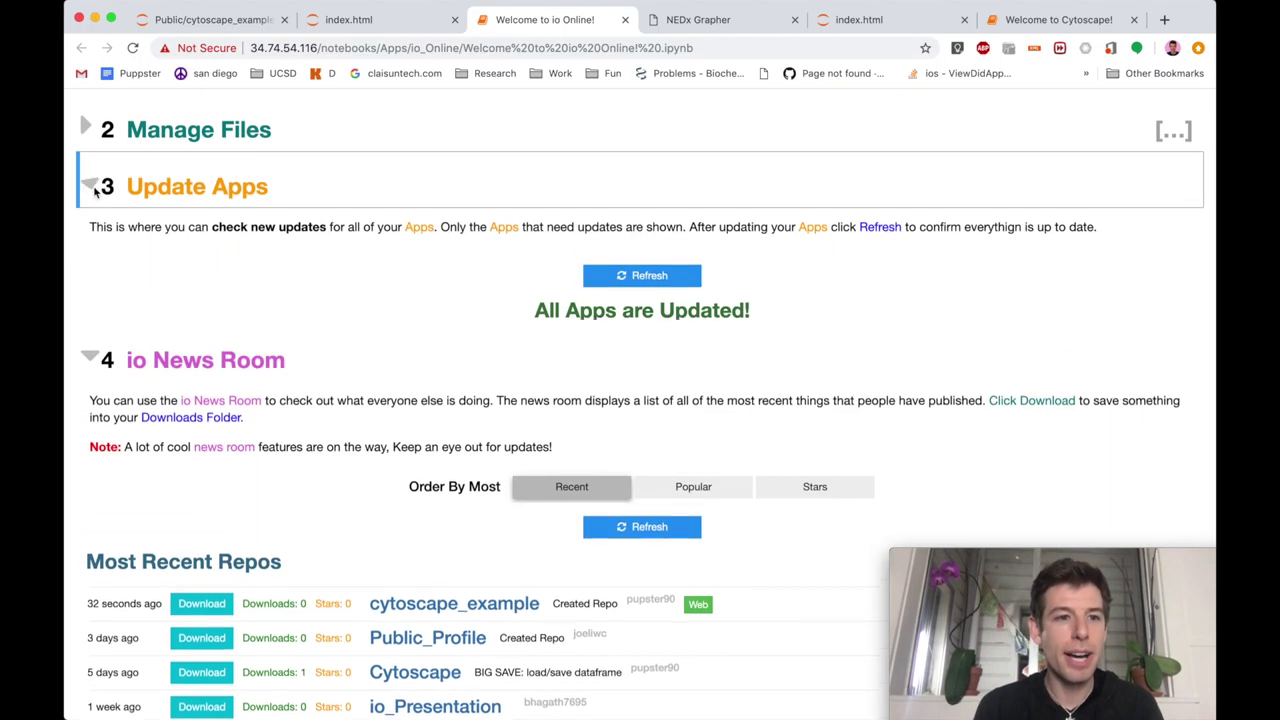
left_click(660, 274)
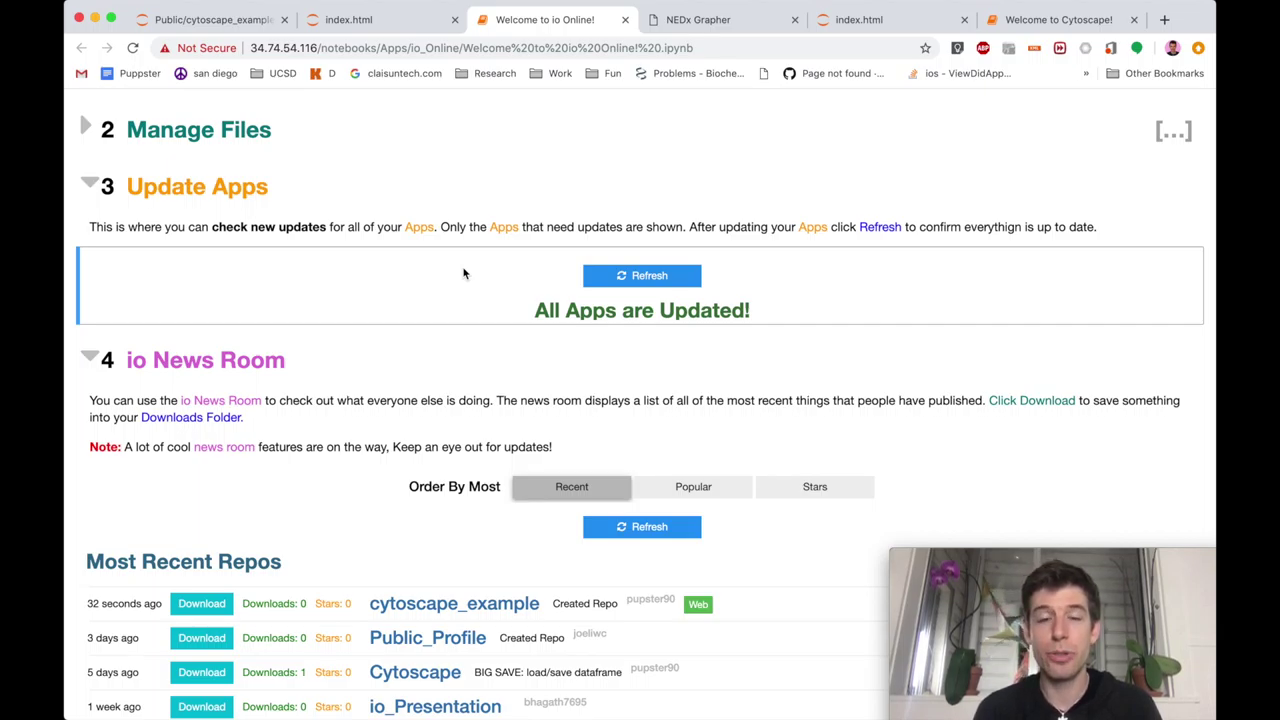
- Fold Update Apps and News Room, review io Setup, and return to the cytoscape_example listing
left_click(89, 186)
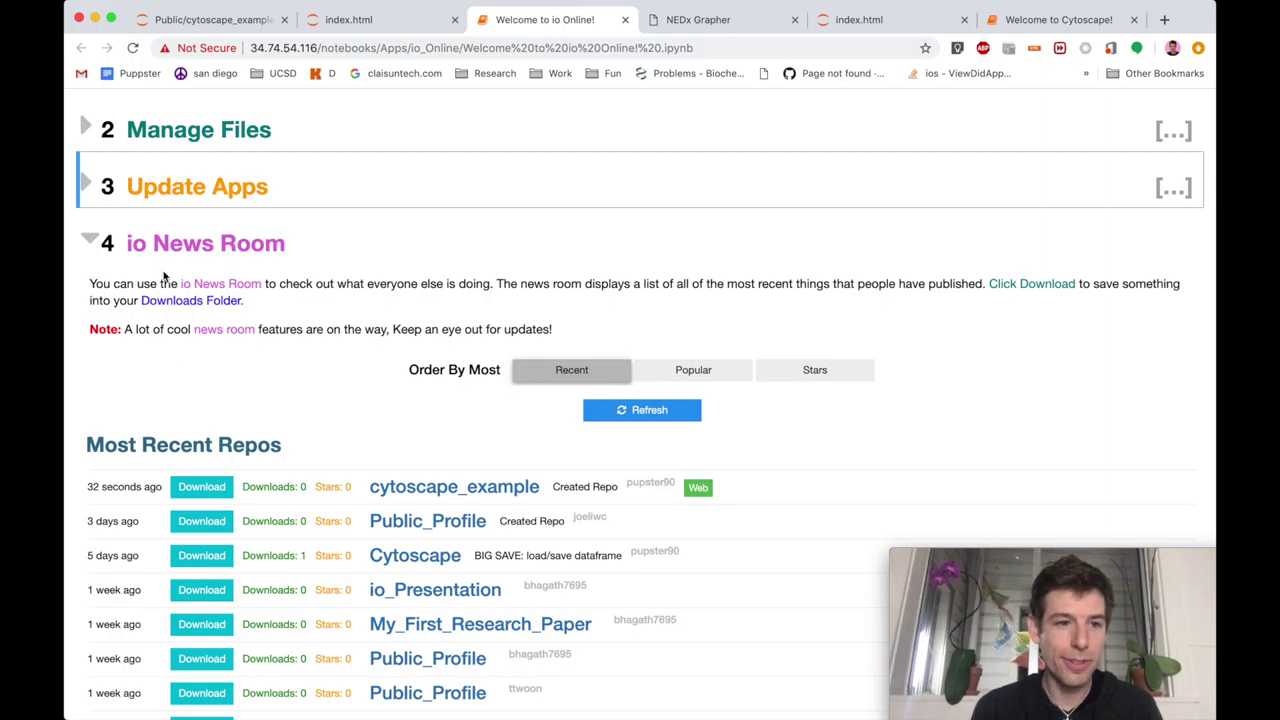
left_click(107, 246)
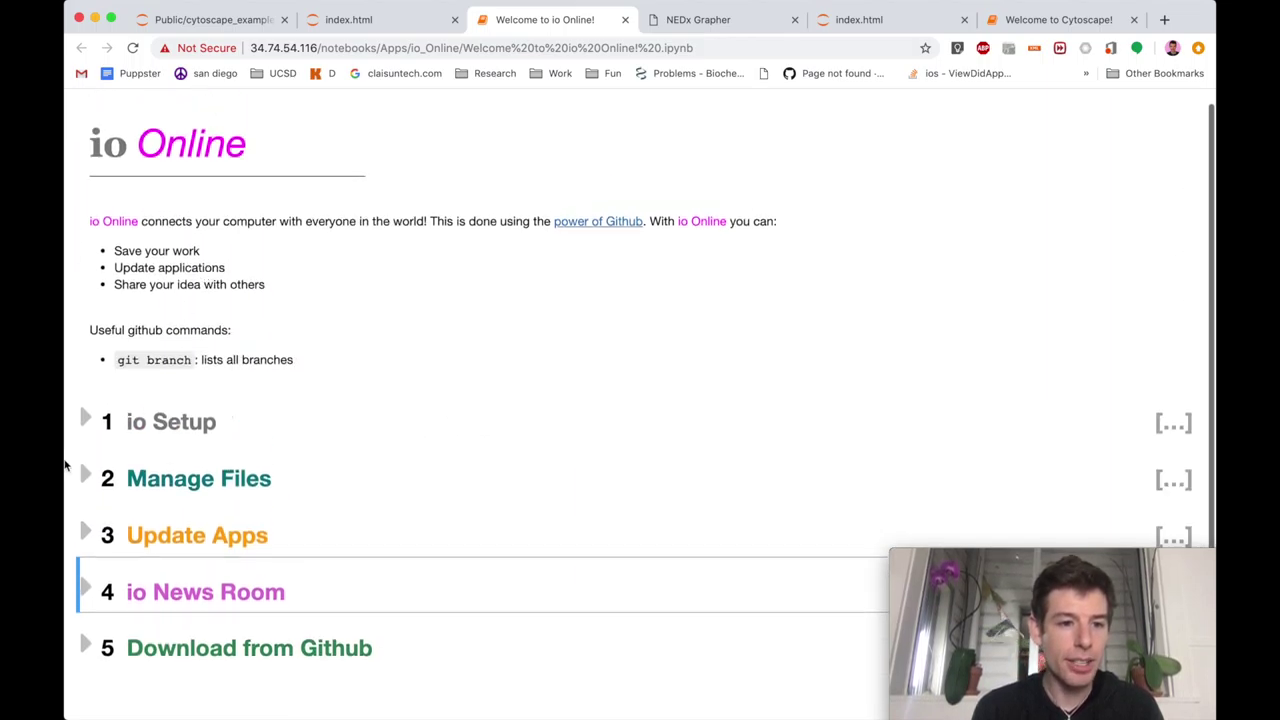
left_click(94, 387)
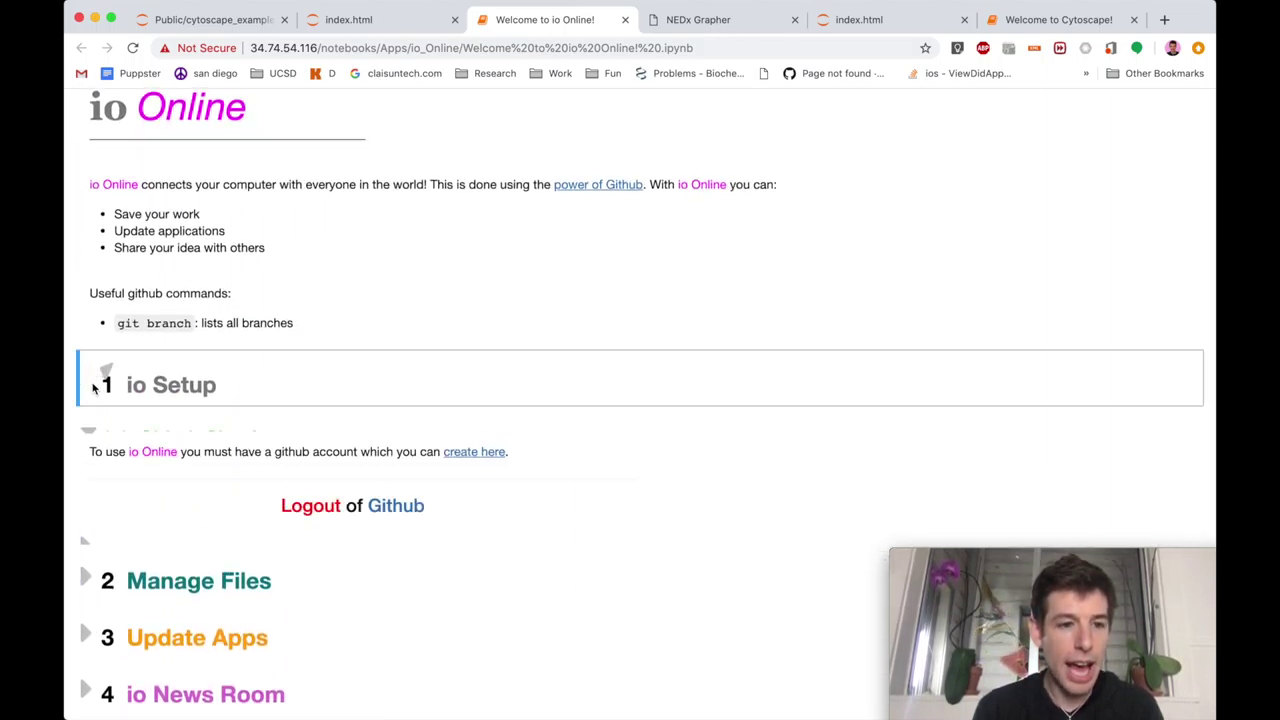
scroll(92, 560, "down", 3)
left_click(88, 527)
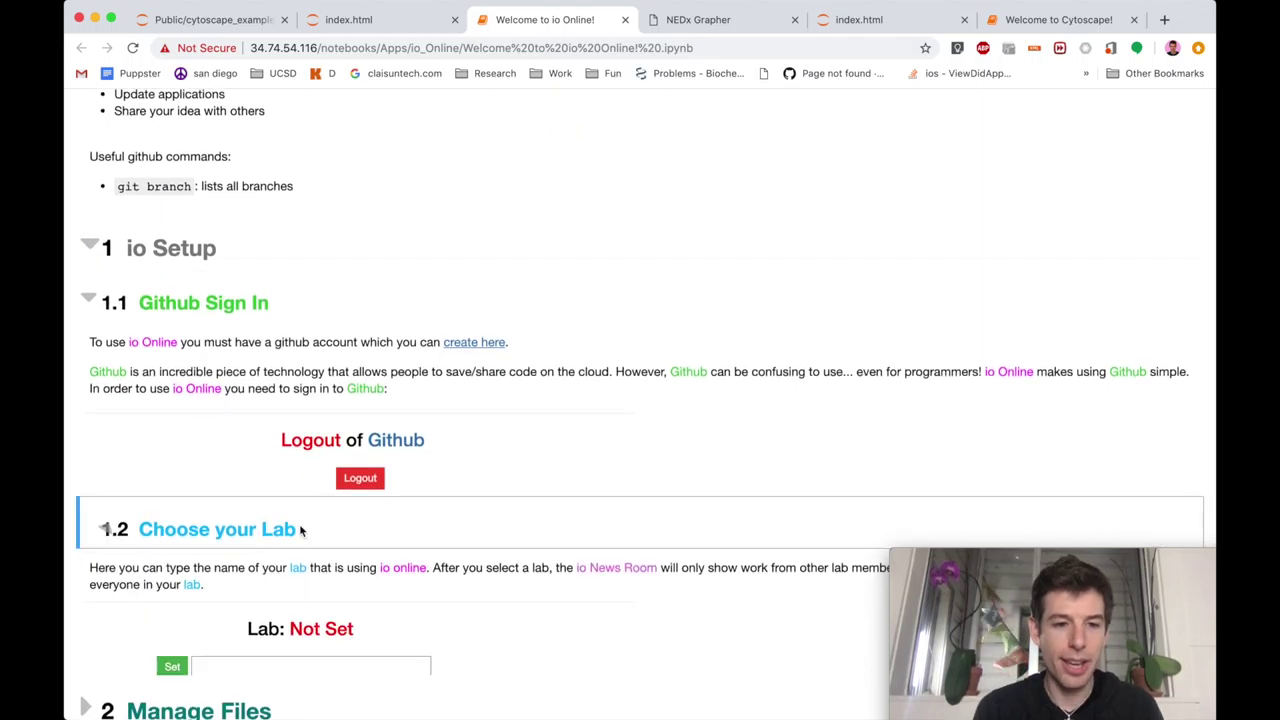
scroll(443, 305, "up", 1)
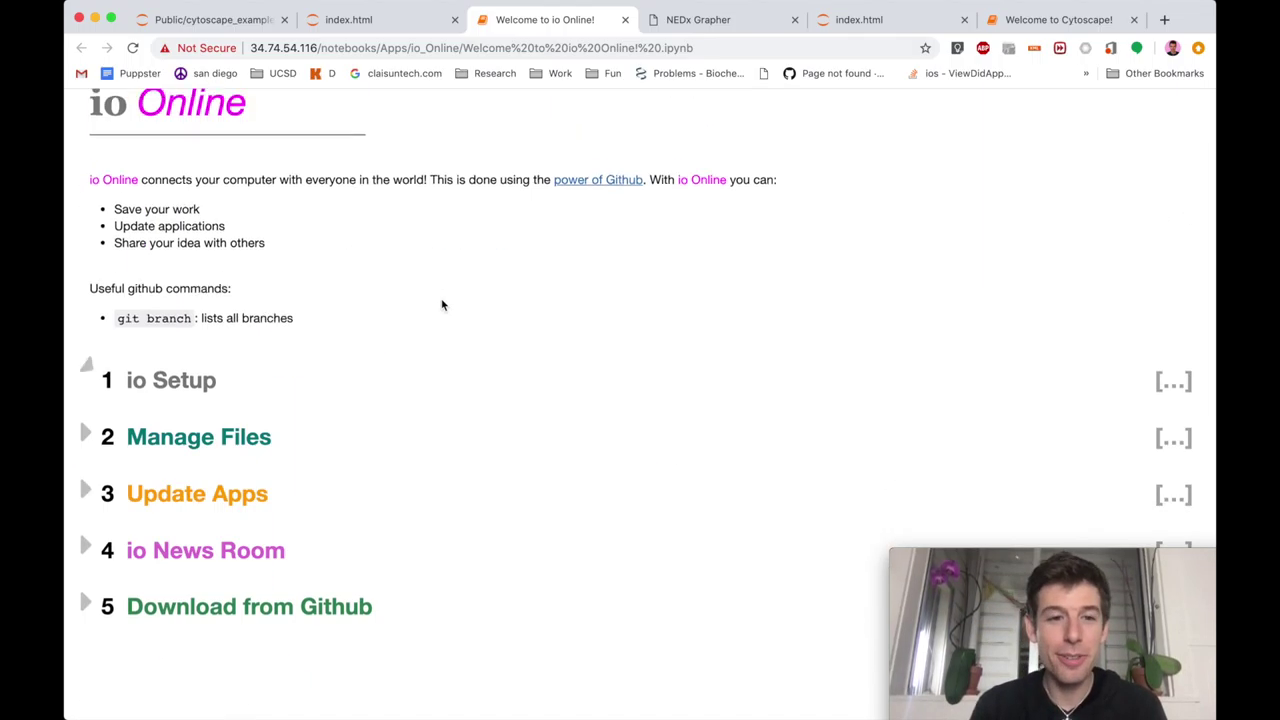
scroll(443, 305, "up", 2)
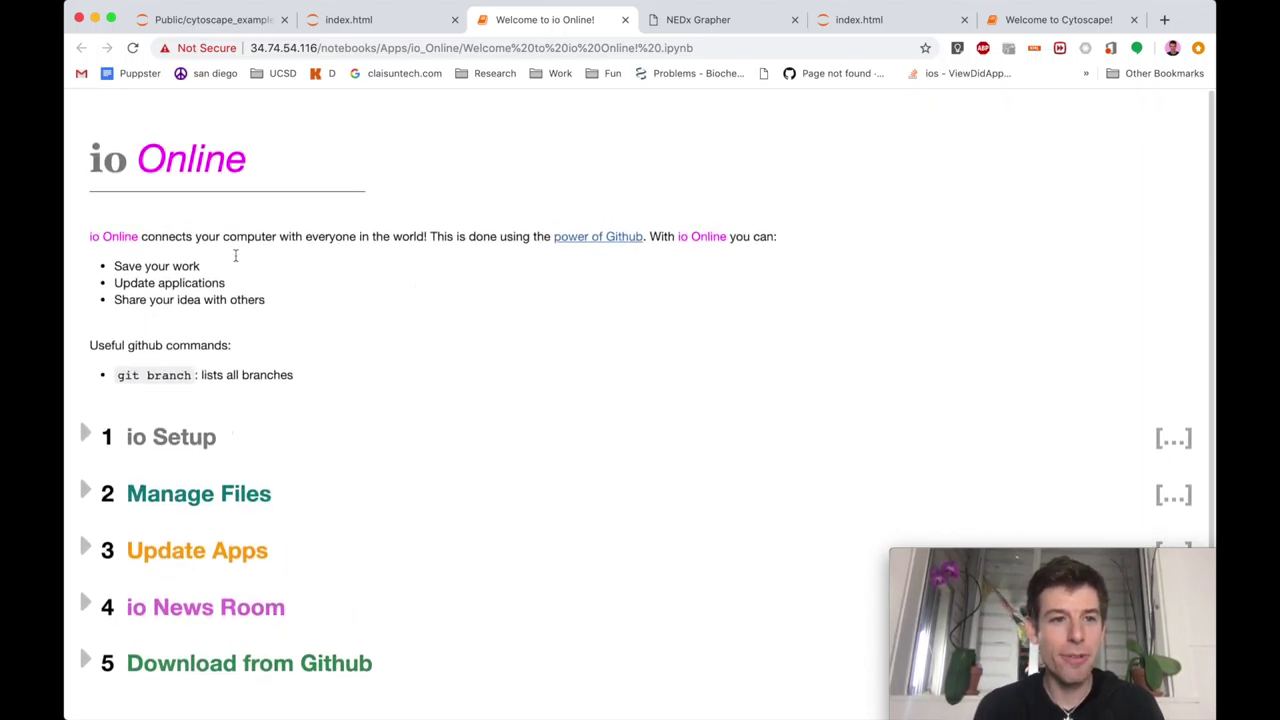
left_click(178, 20)
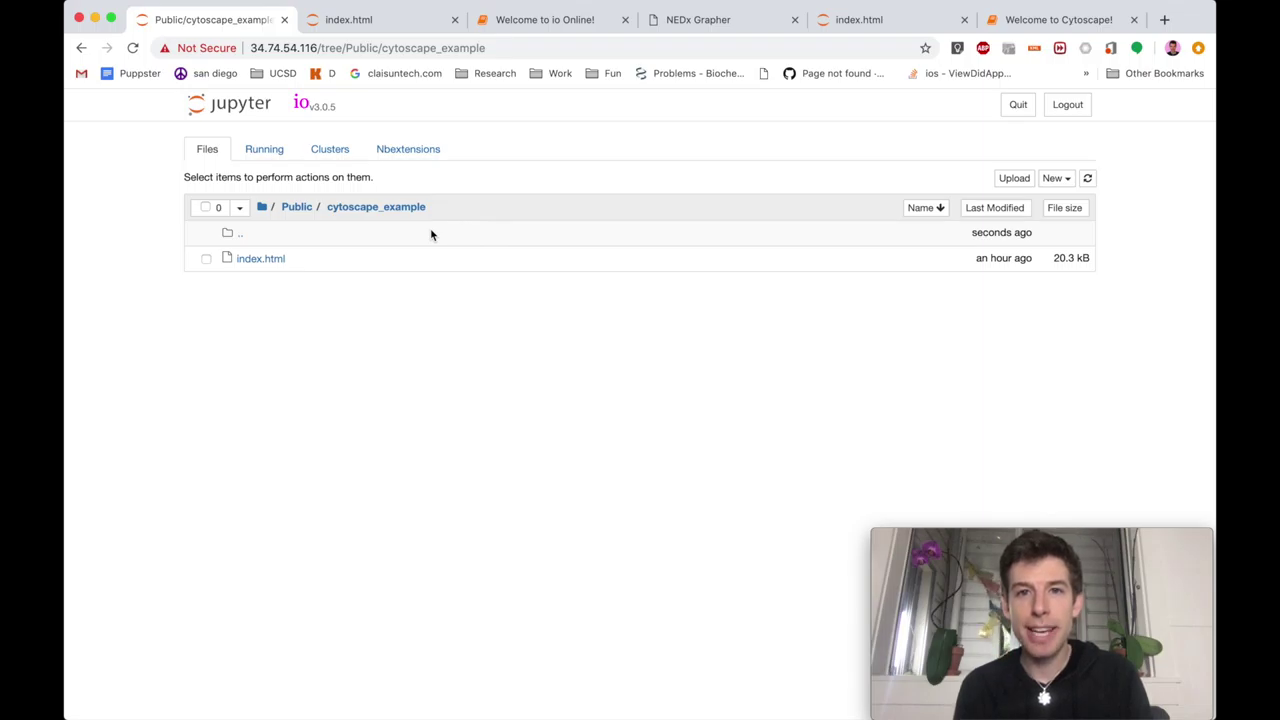
- Compare the local index.html and published Mr. Smiley pages, ending on the cytoscape_example file list
left_click(389, 21)
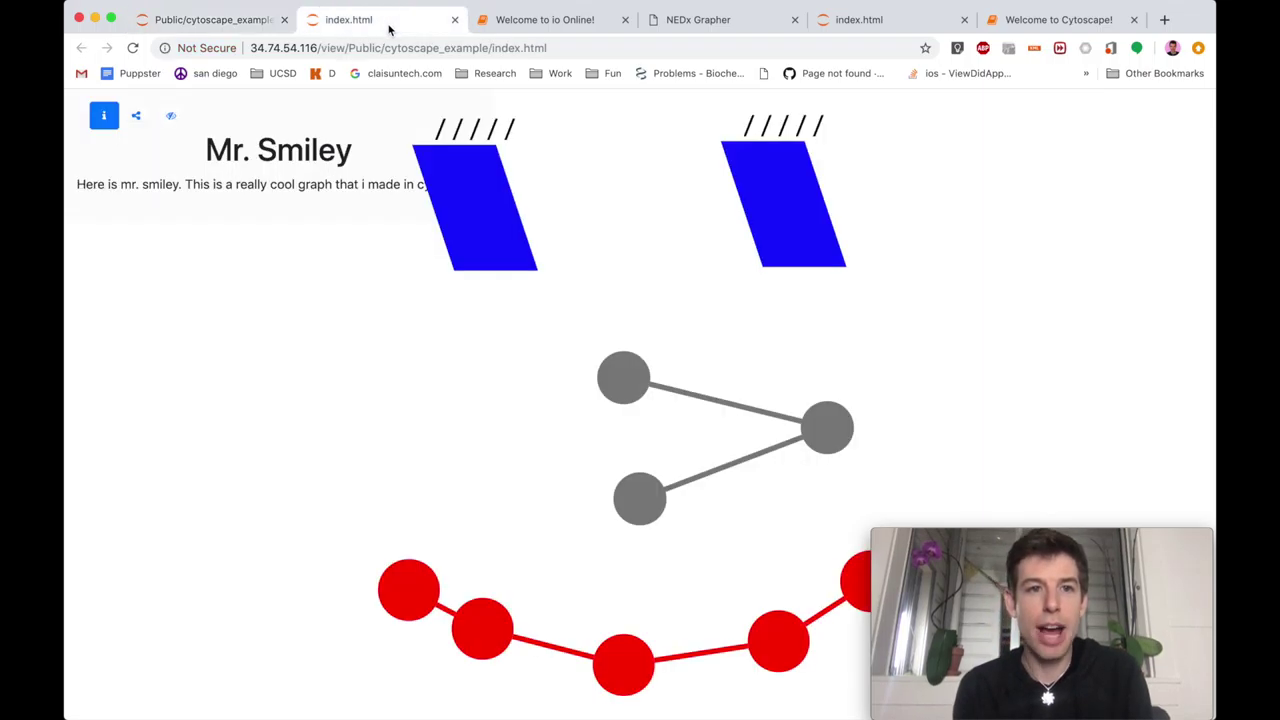
left_click(714, 24)
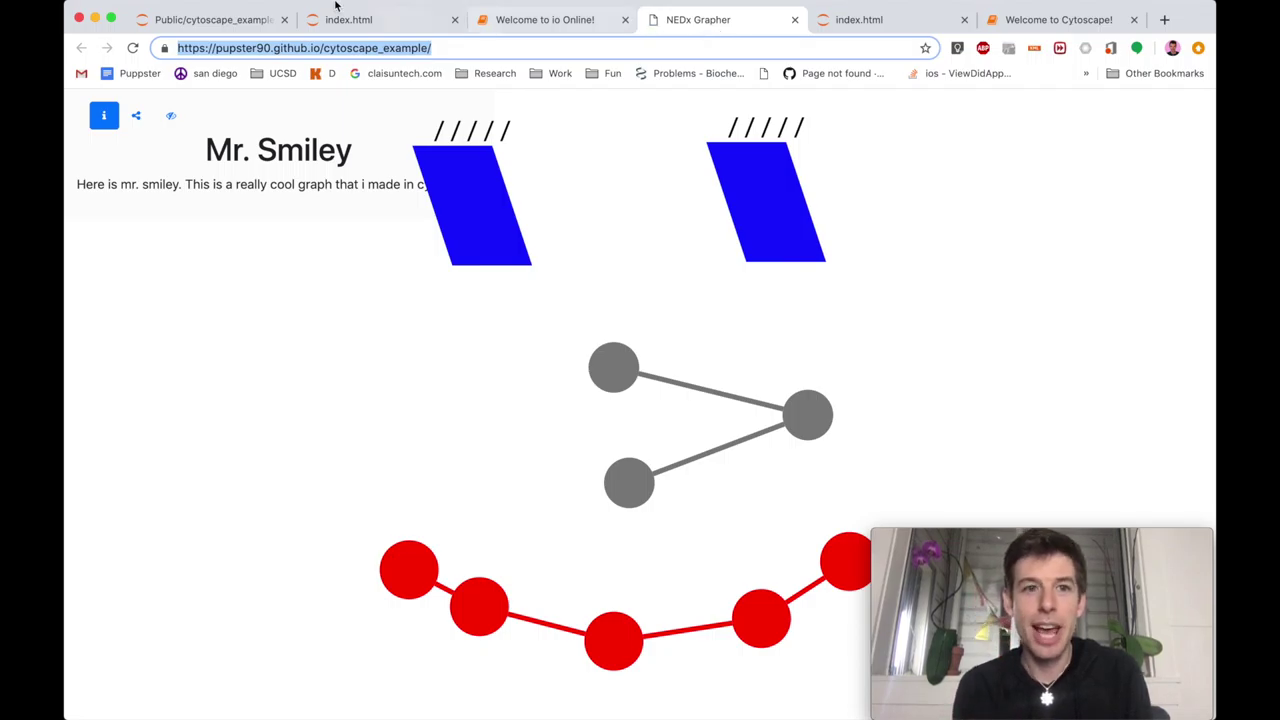
left_click(250, 20)
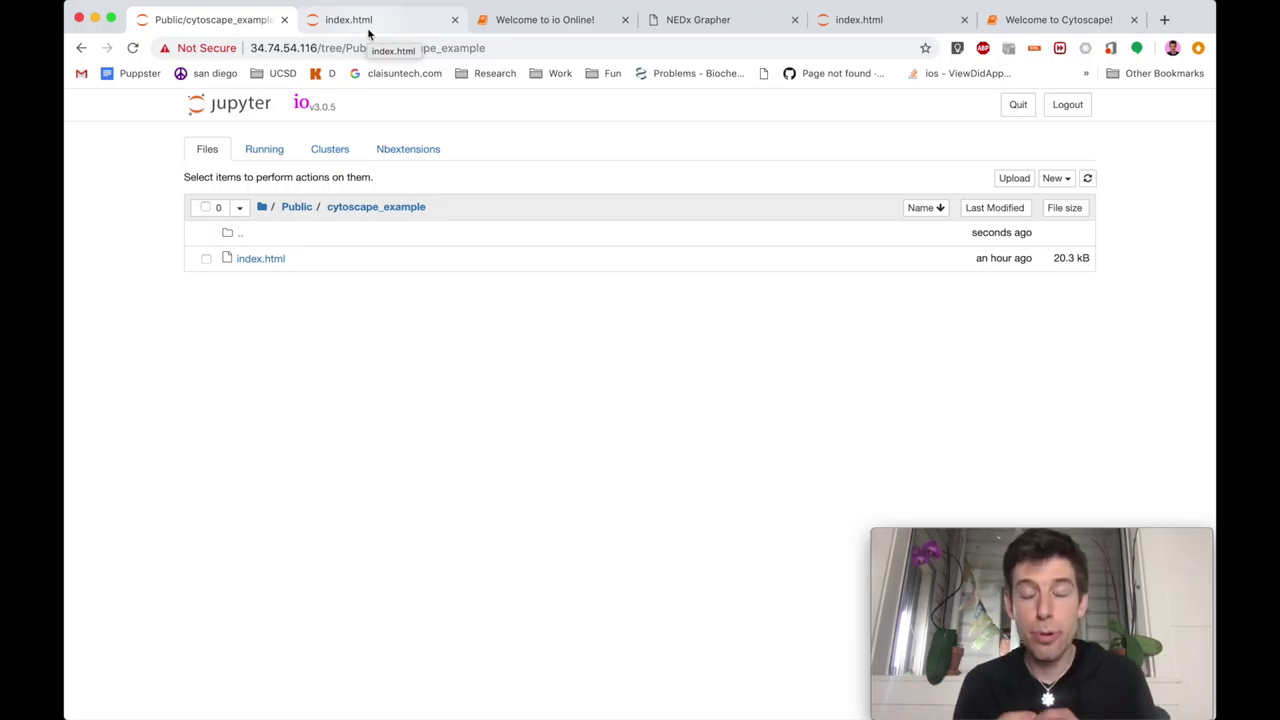
right_click(179, 102)
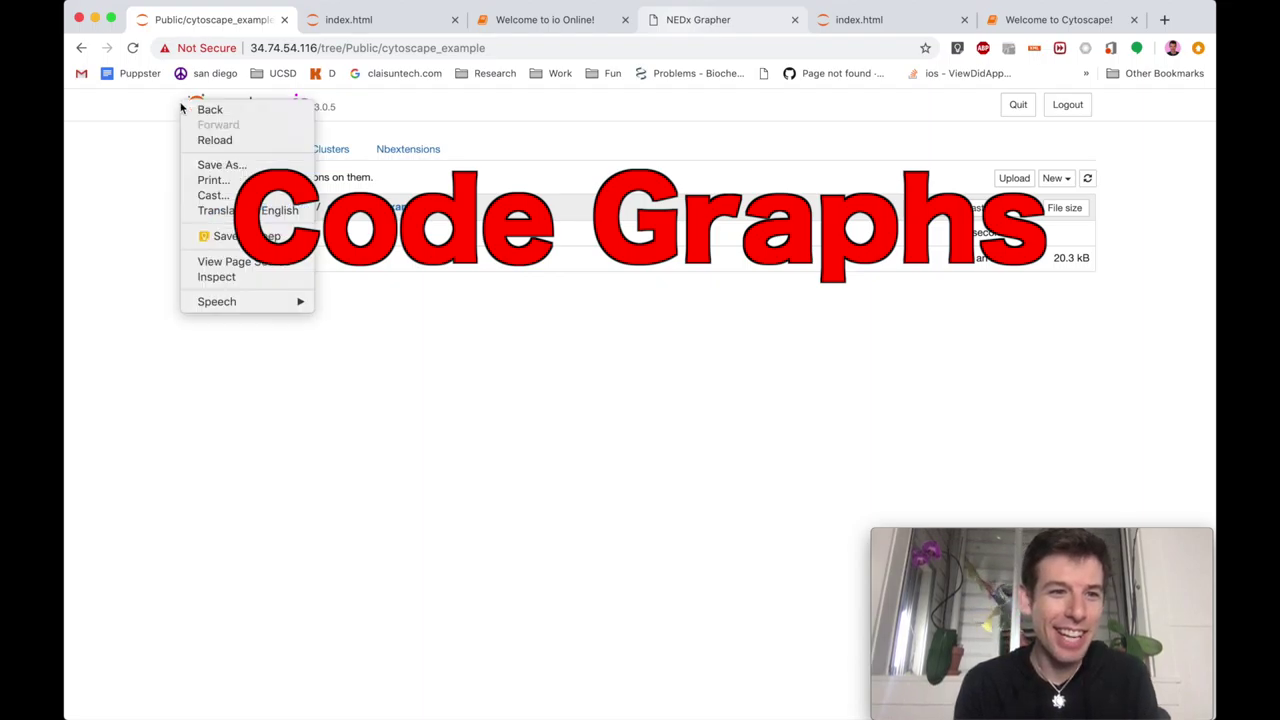
left_click(163, 117)
scroll(209, 114, "up", 5)
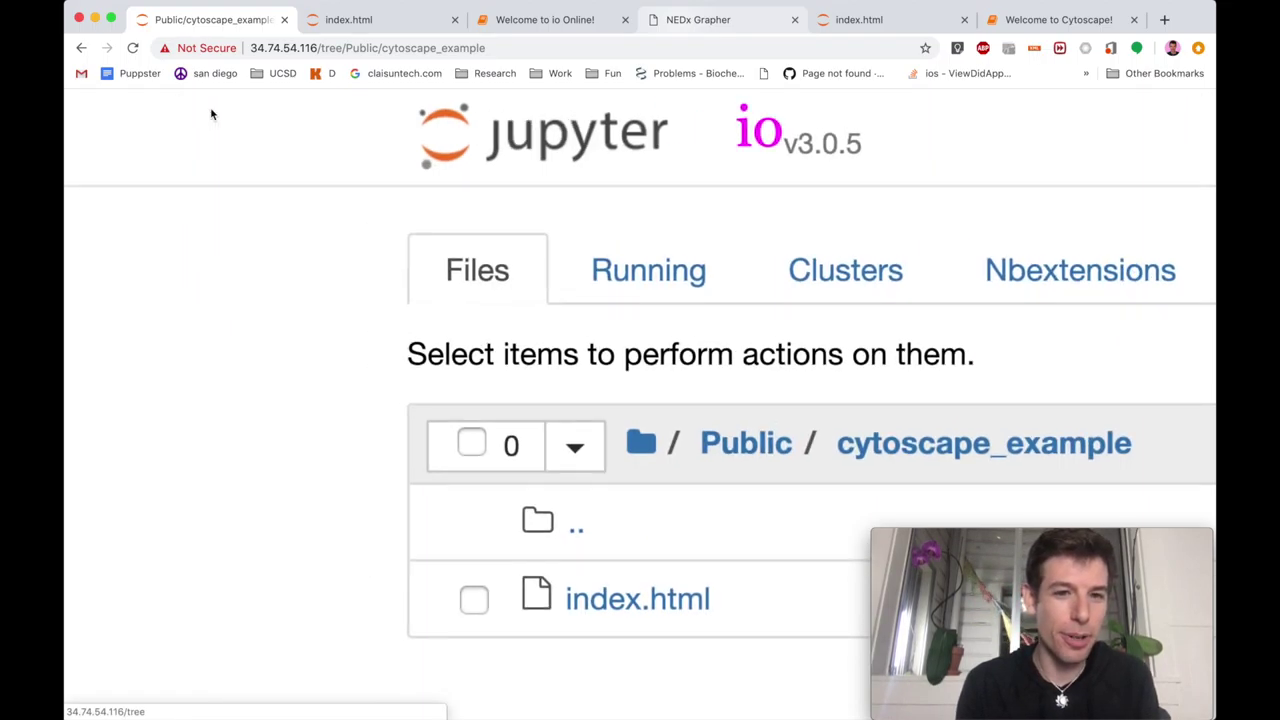
scroll(360, 160, "down", 5)
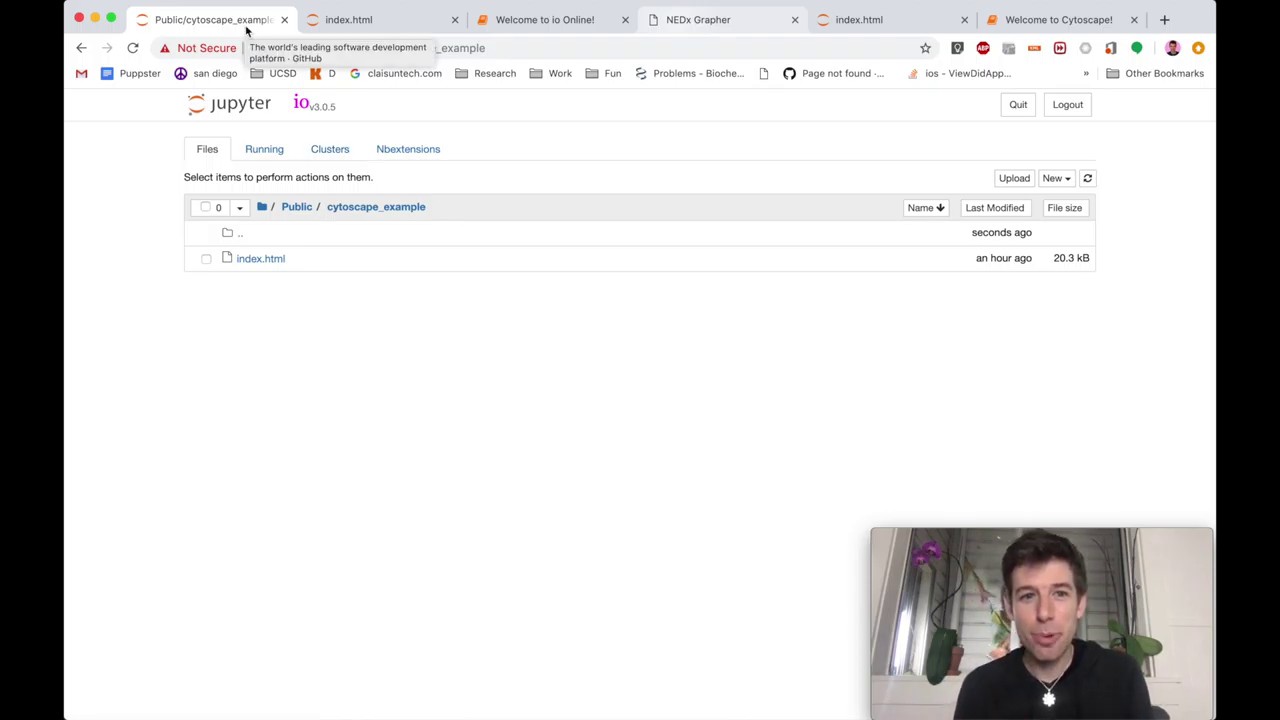
left_click(336, 21)
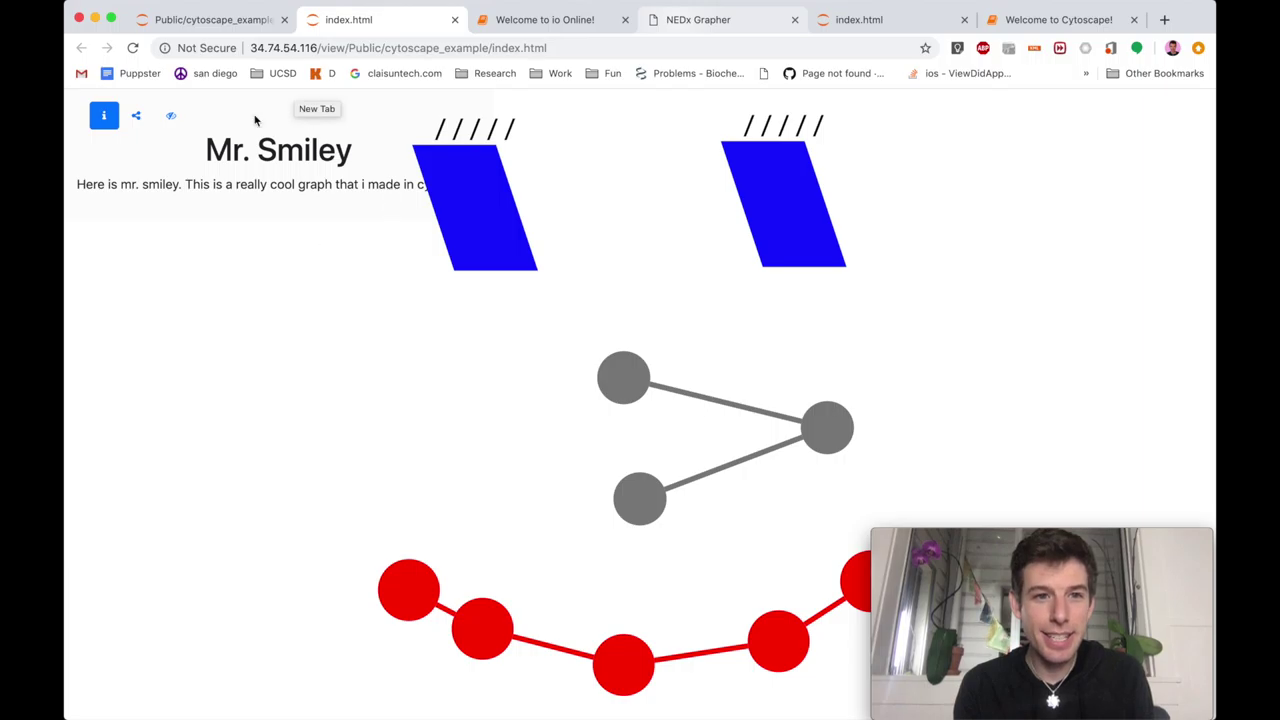
left_click(228, 24)
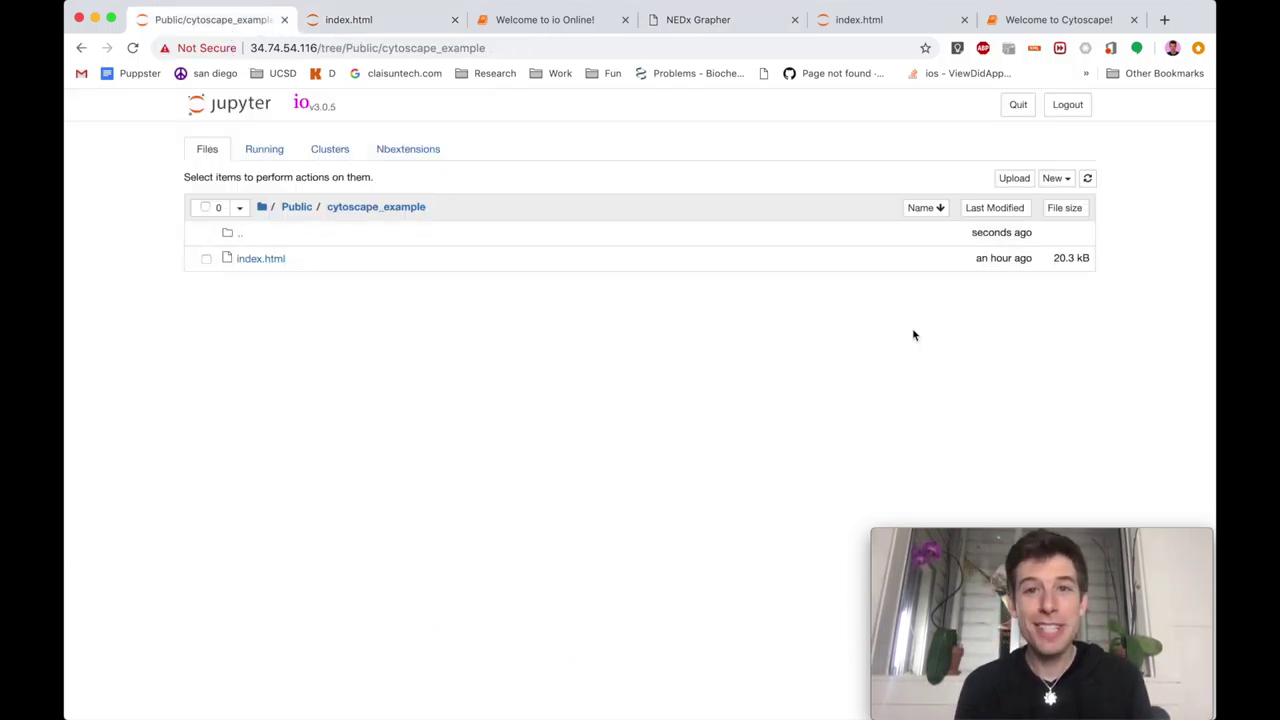
- Make a new Python 3 notebook called 'Graph Analysis', then unhide code in Welcome to Cytoscape!
left_click(1055, 179)
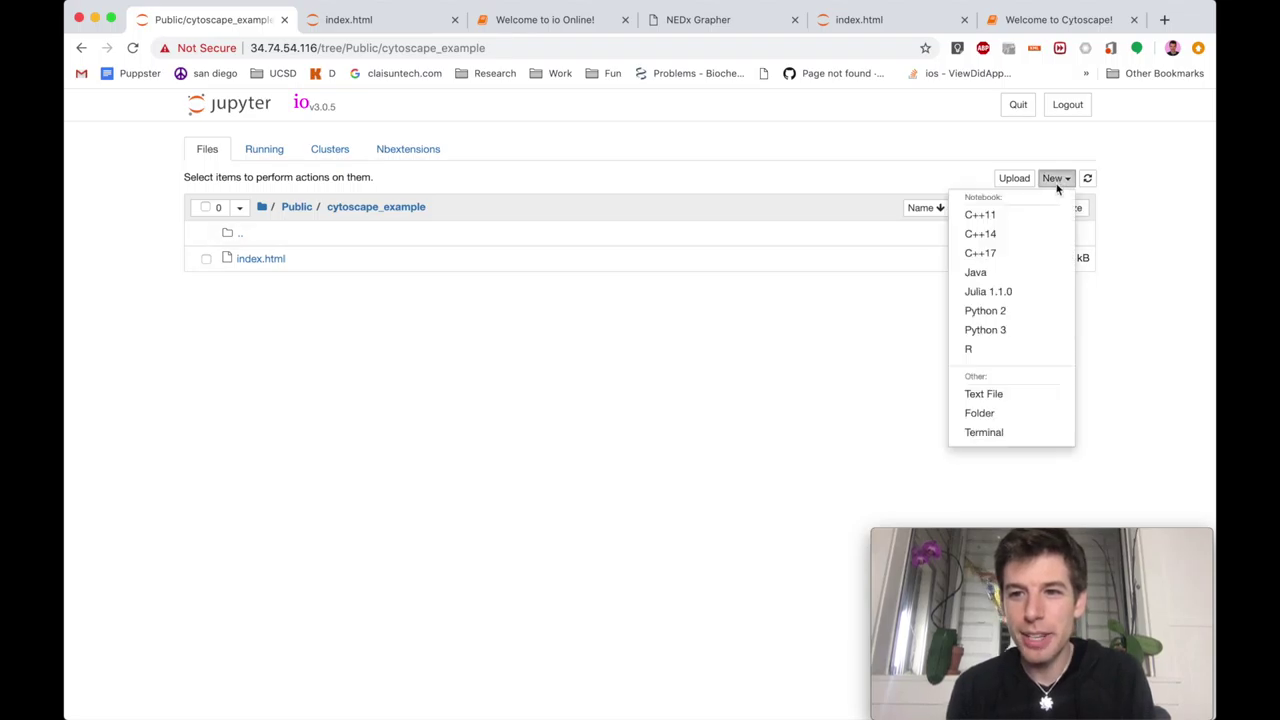
left_click(986, 330)
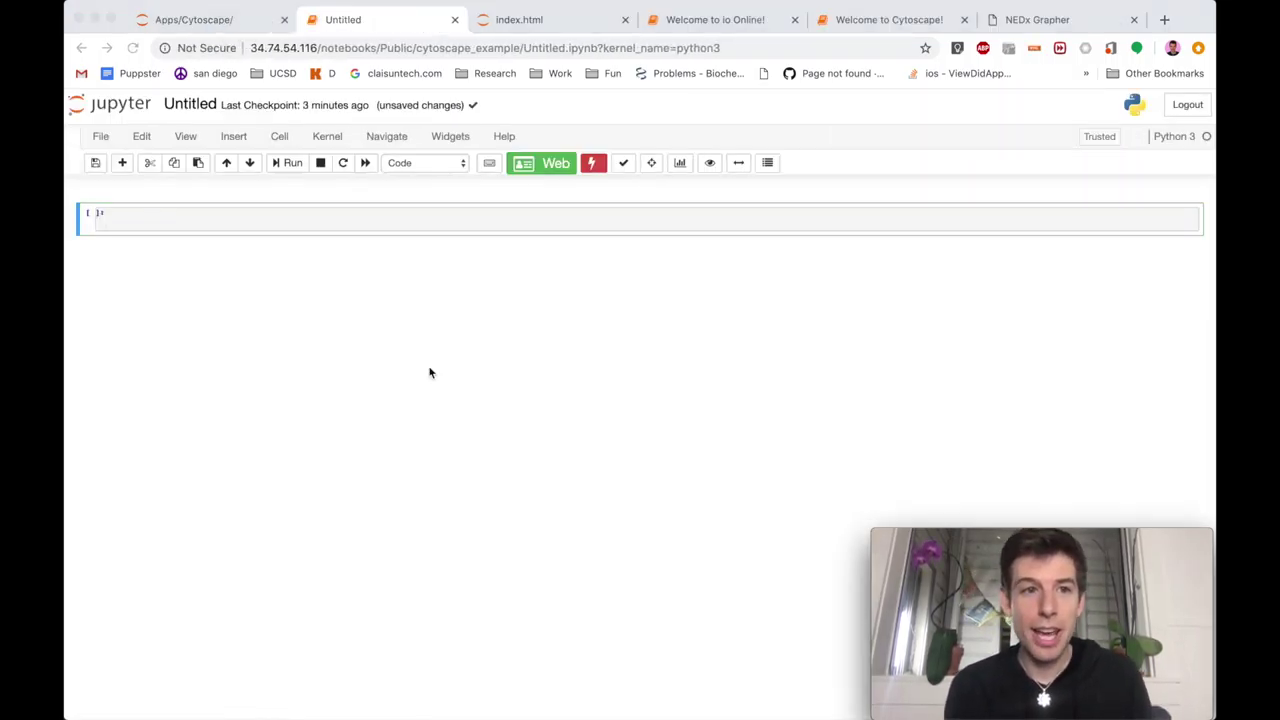
left_click(204, 110)
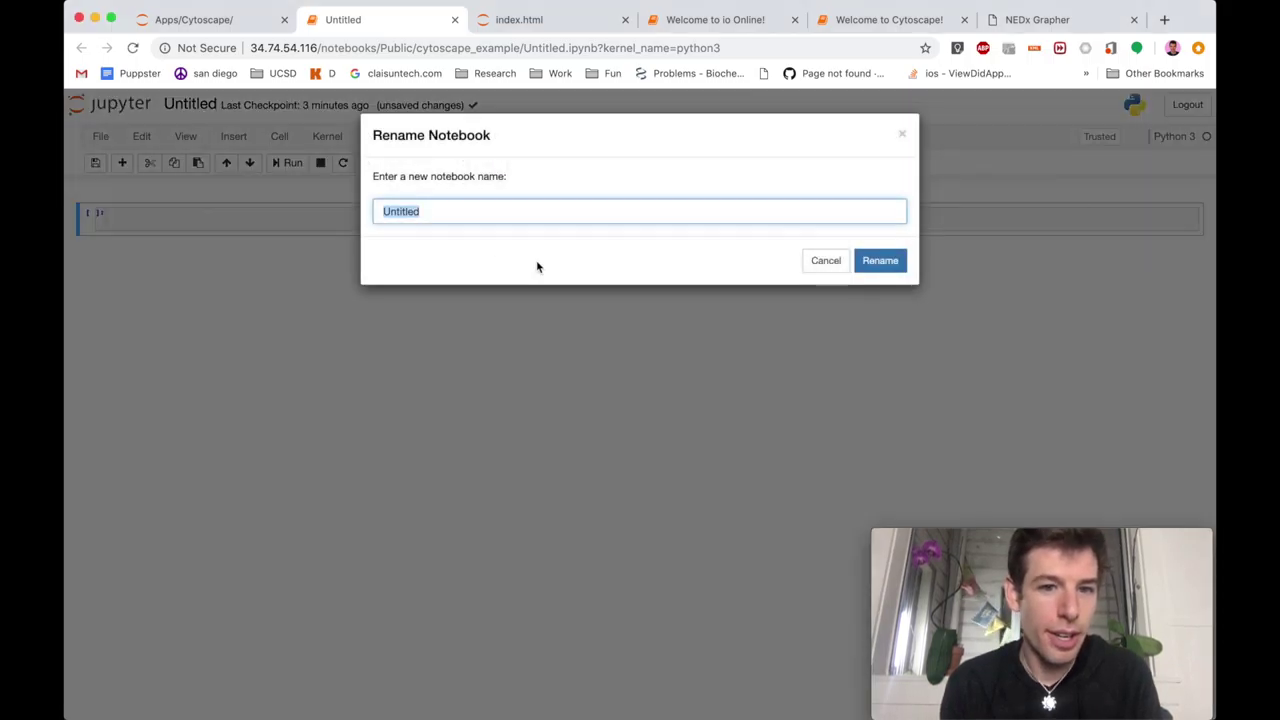
type("Graph ")
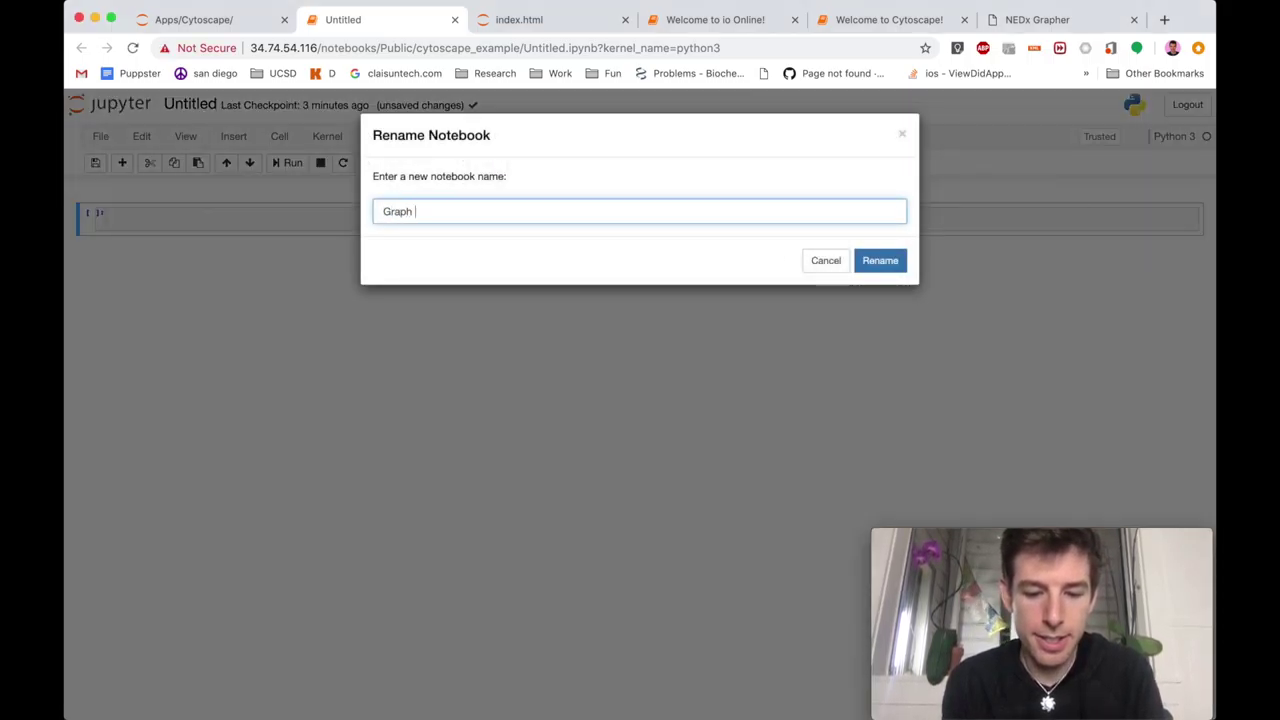
type("Analysis")
key("Return")
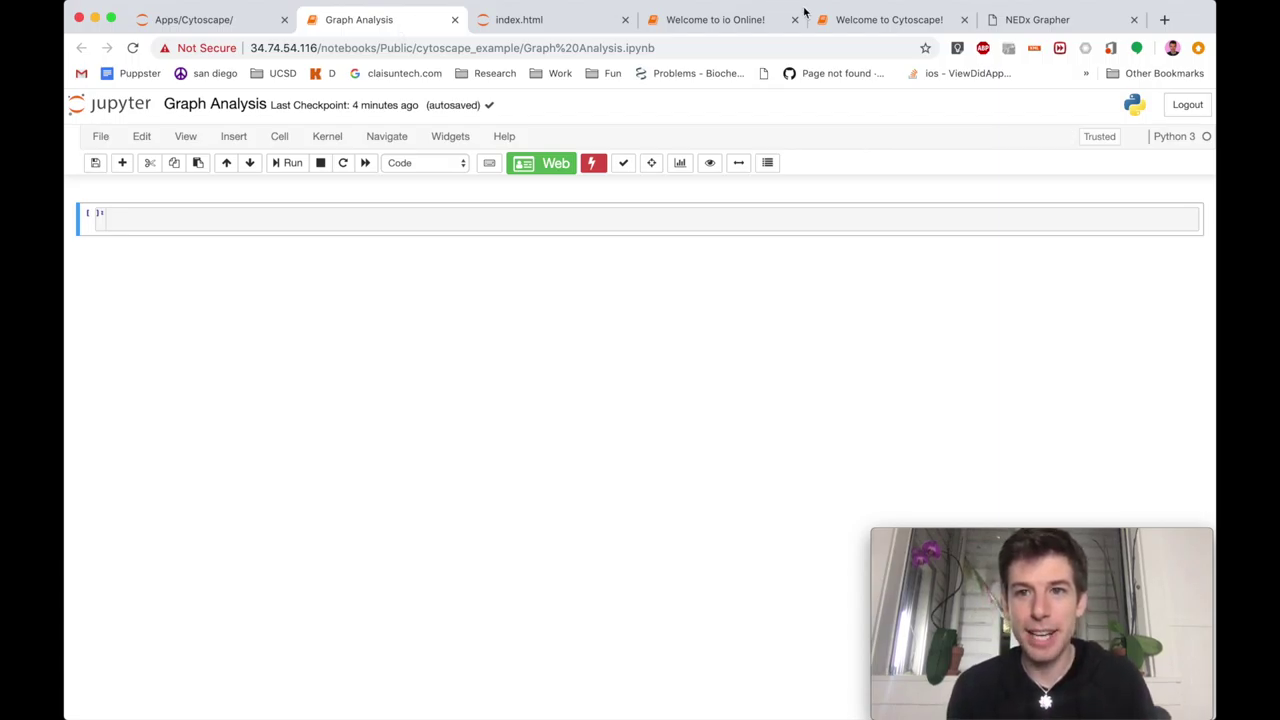
left_click(850, 22)
left_click(592, 163)
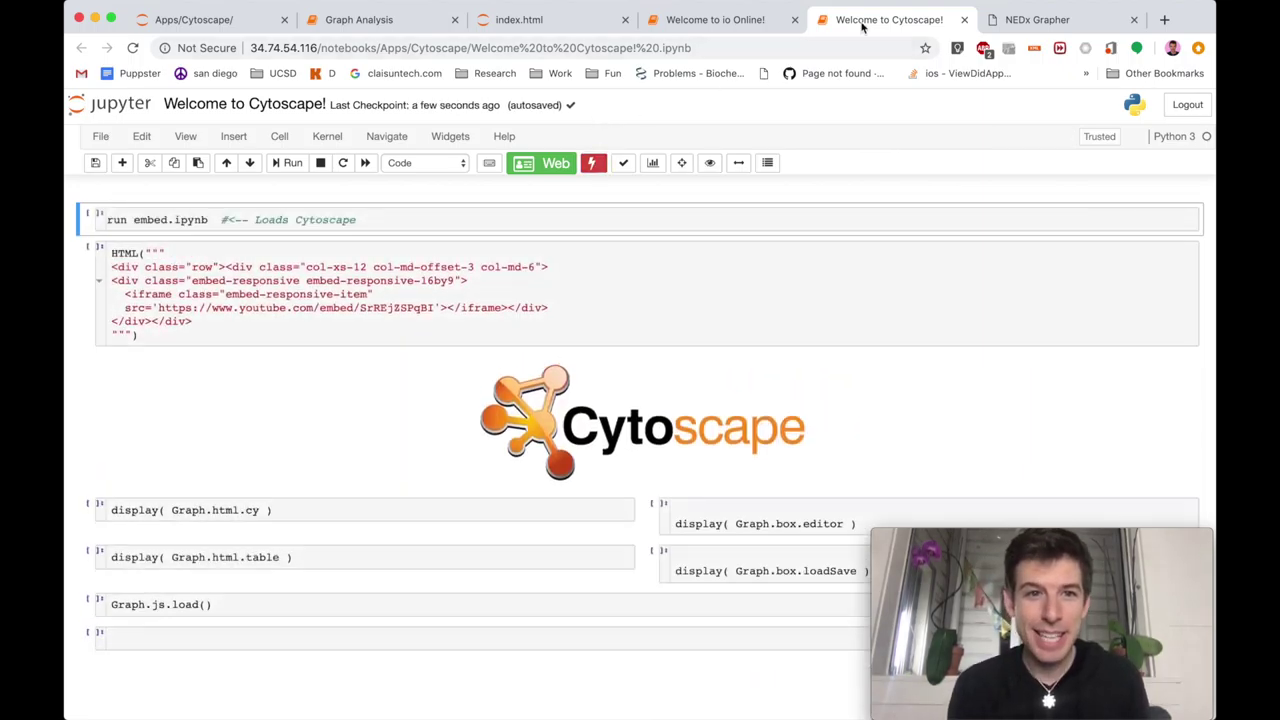
- Add a '# load Cytoscape' heading and run %run on the Cytoscape embed notebook
left_click(404, 27)
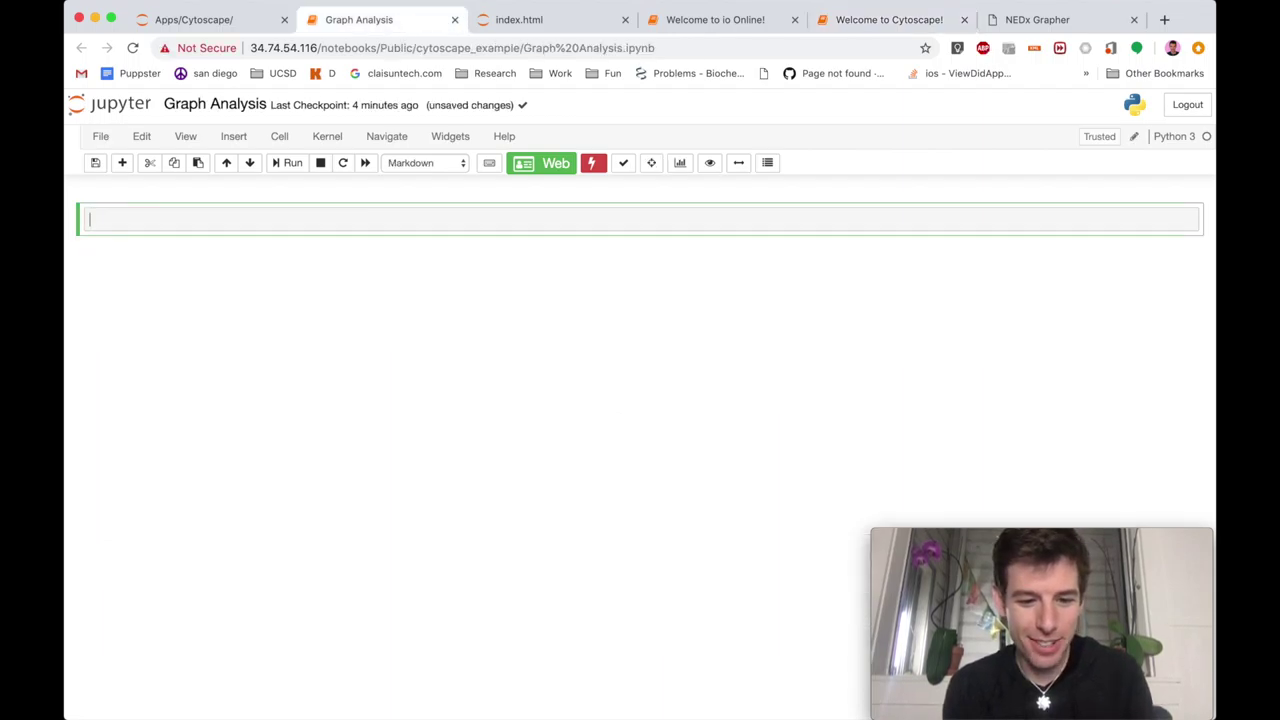
type("# load Cytoscape")
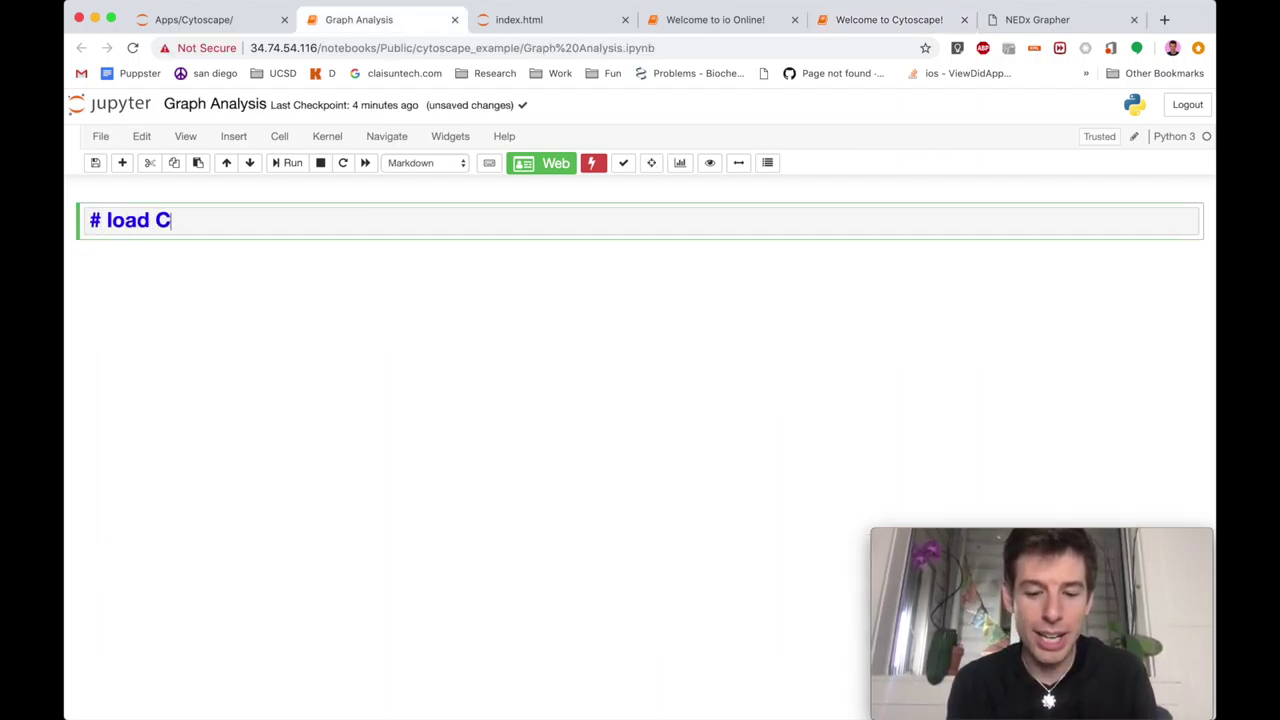
key("shift+Return")
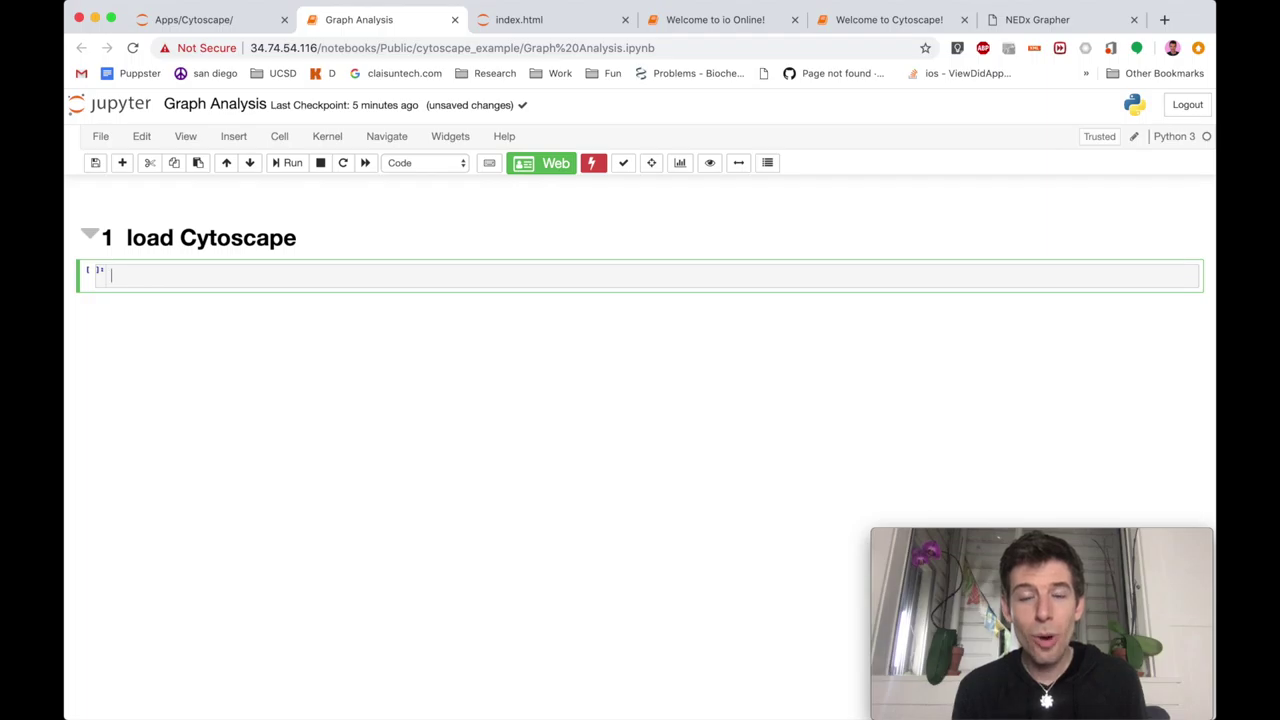
type("%run")
type("~/Apps/Cytoscape/embed.ipynb")
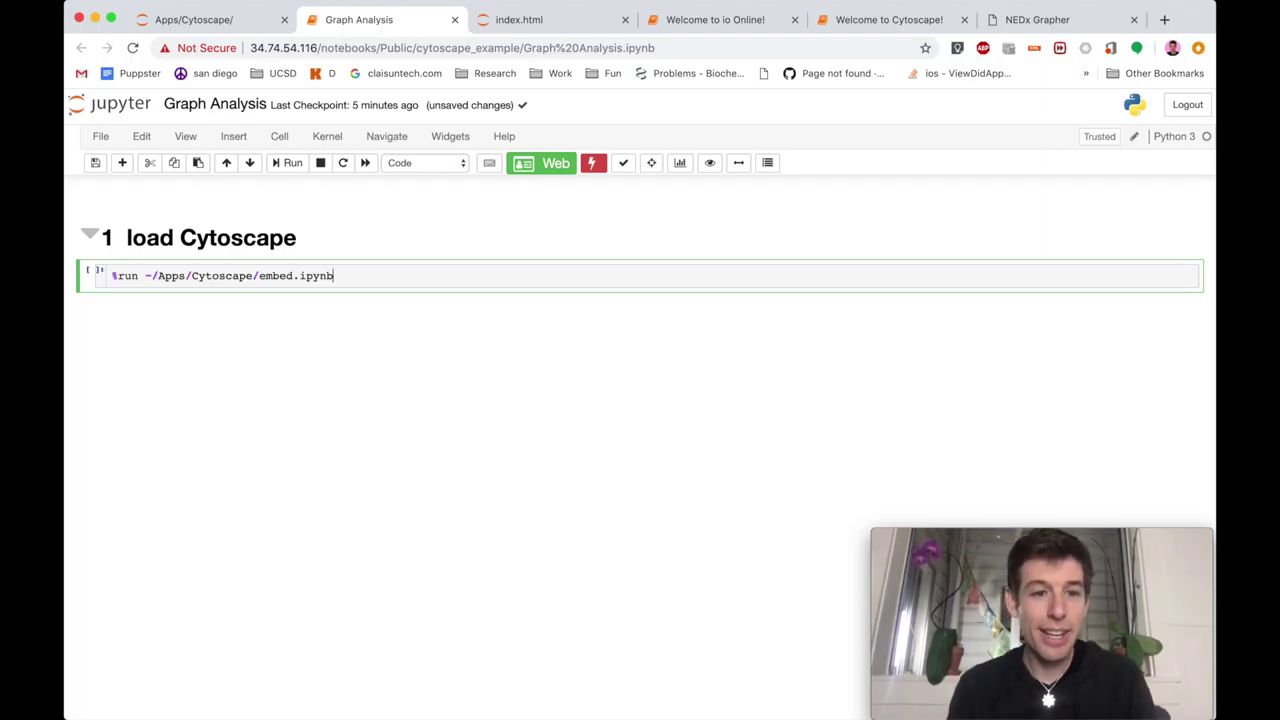
key("shift+Return")
- Run Graph.embed() and select the graph display cell
type("Gr")
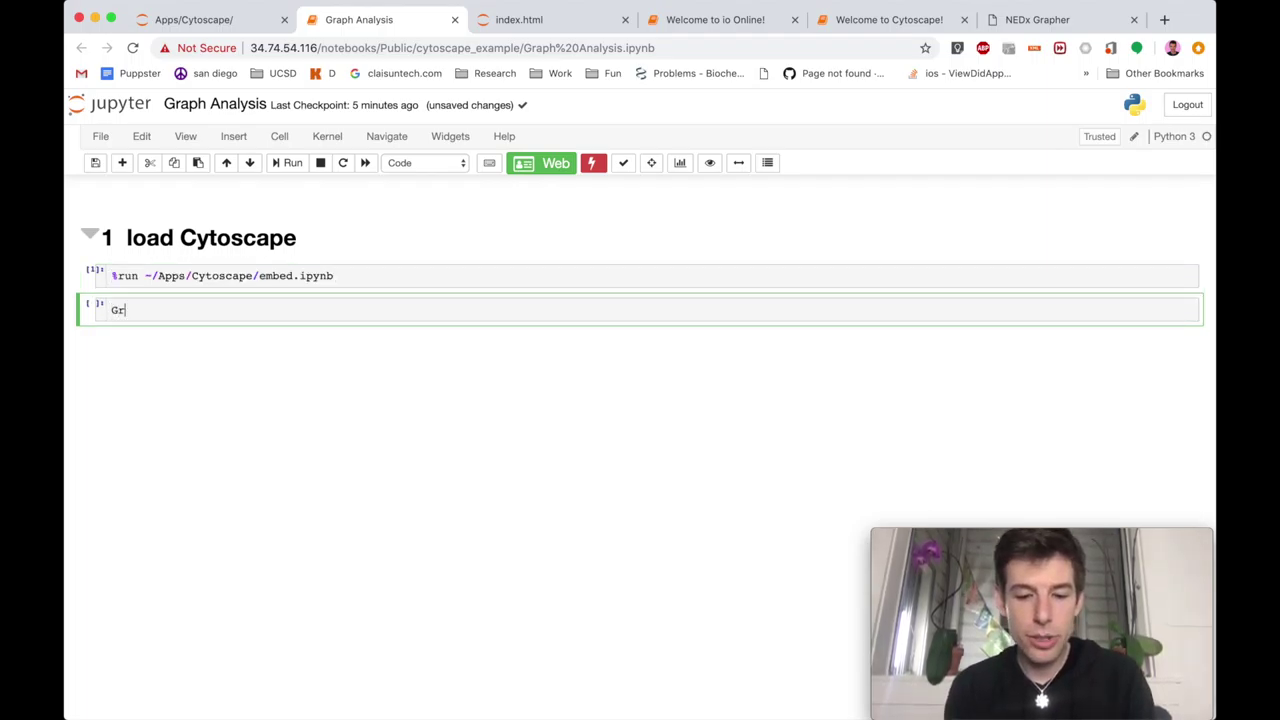
key("Tab")
key("Return")
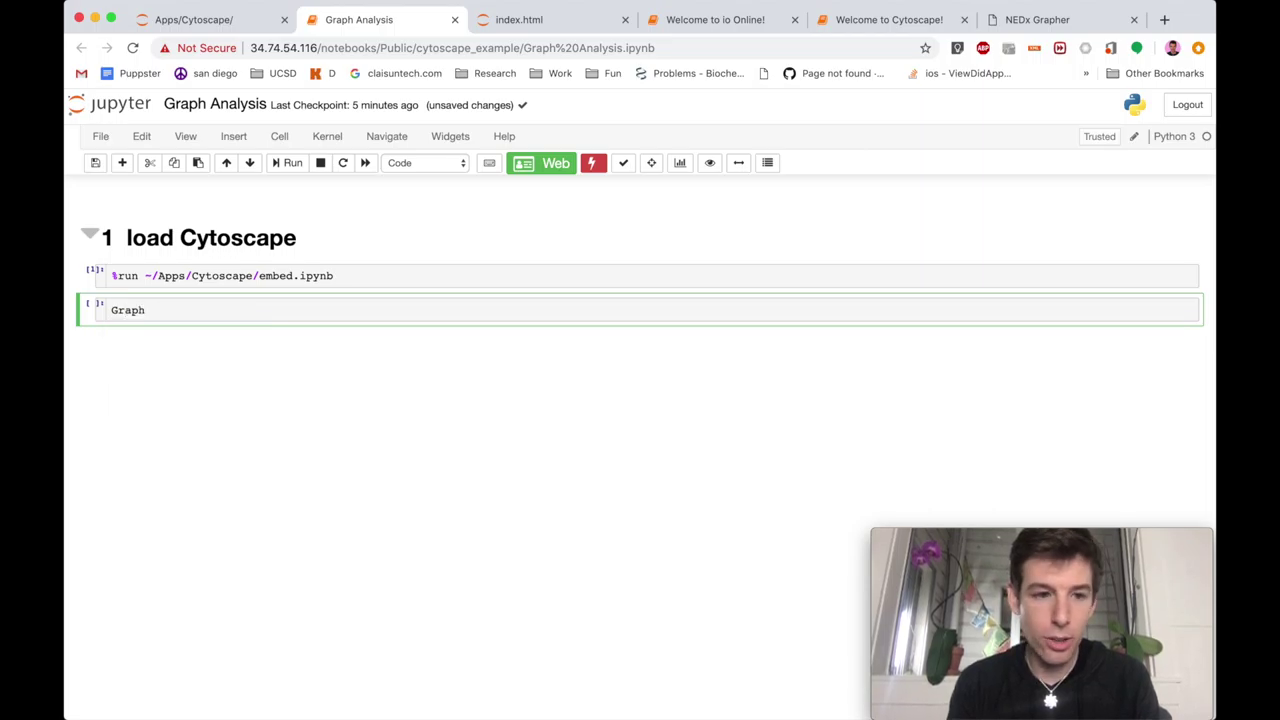
type(".embed(")
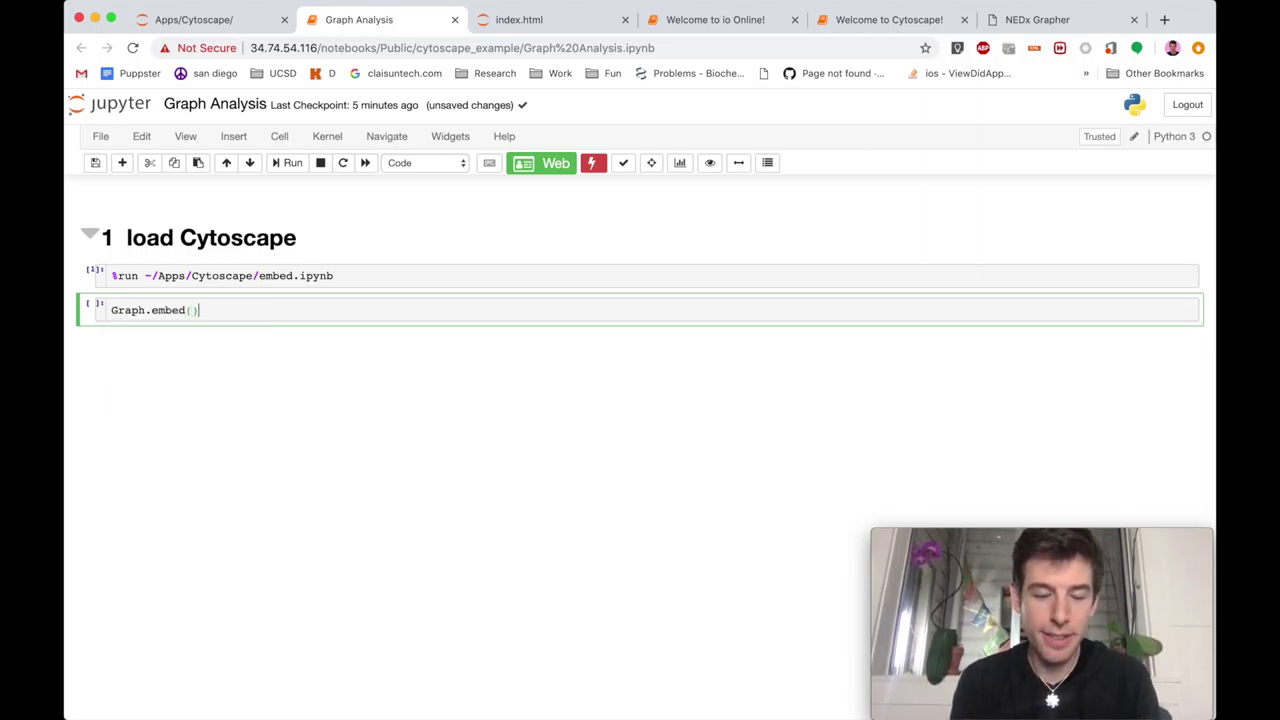
key("shift+Return")
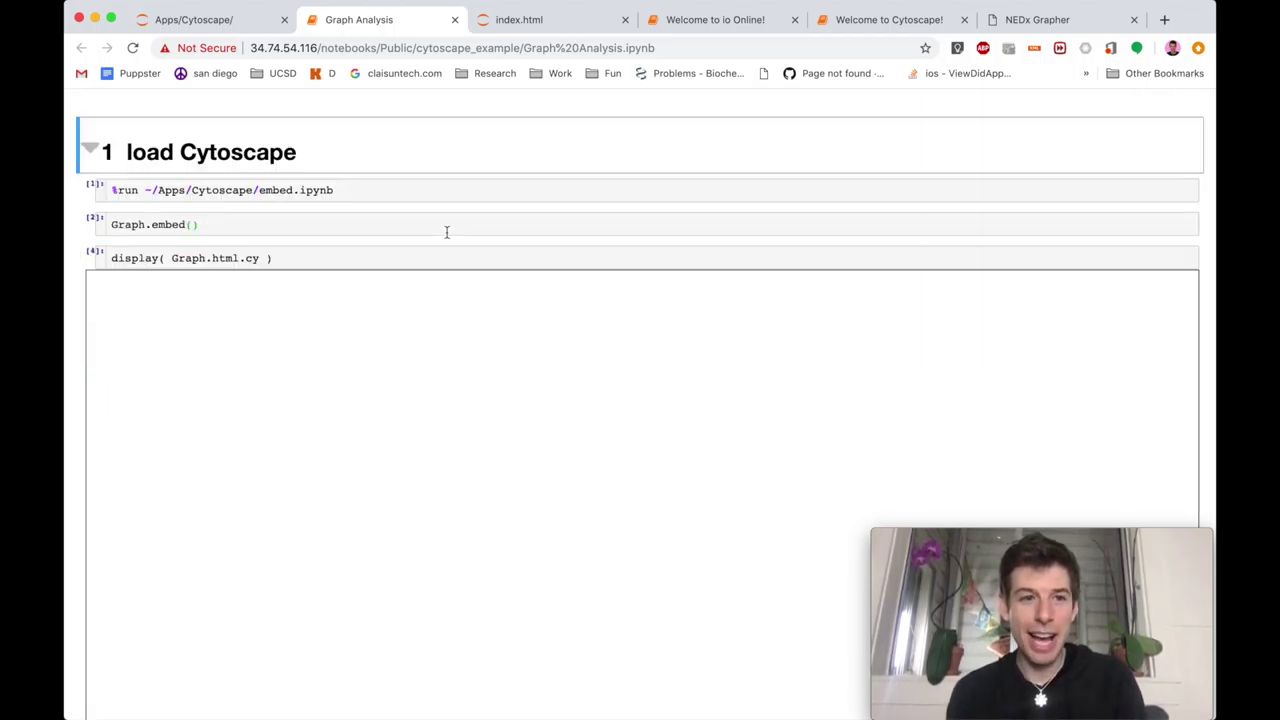
left_click(78, 272)
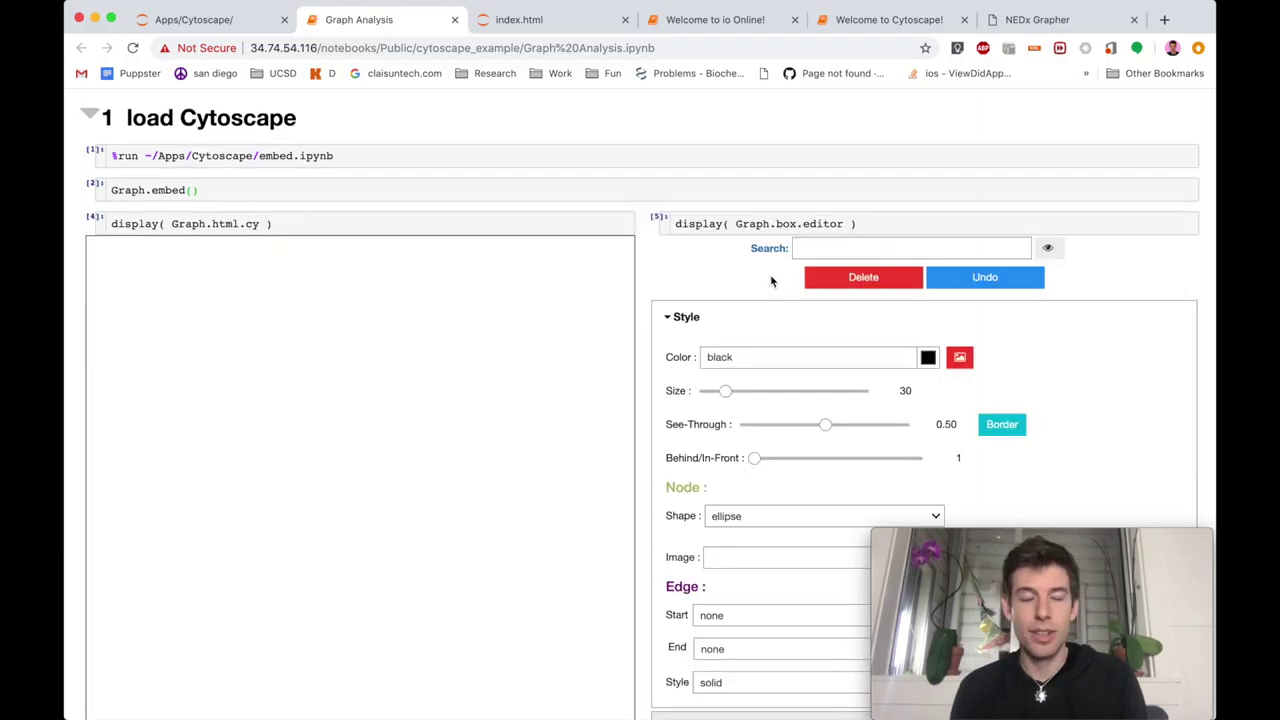
- Load index.html into the Graph Analysis canvas using the loadSave panel's HTML option
left_click(502, 26)
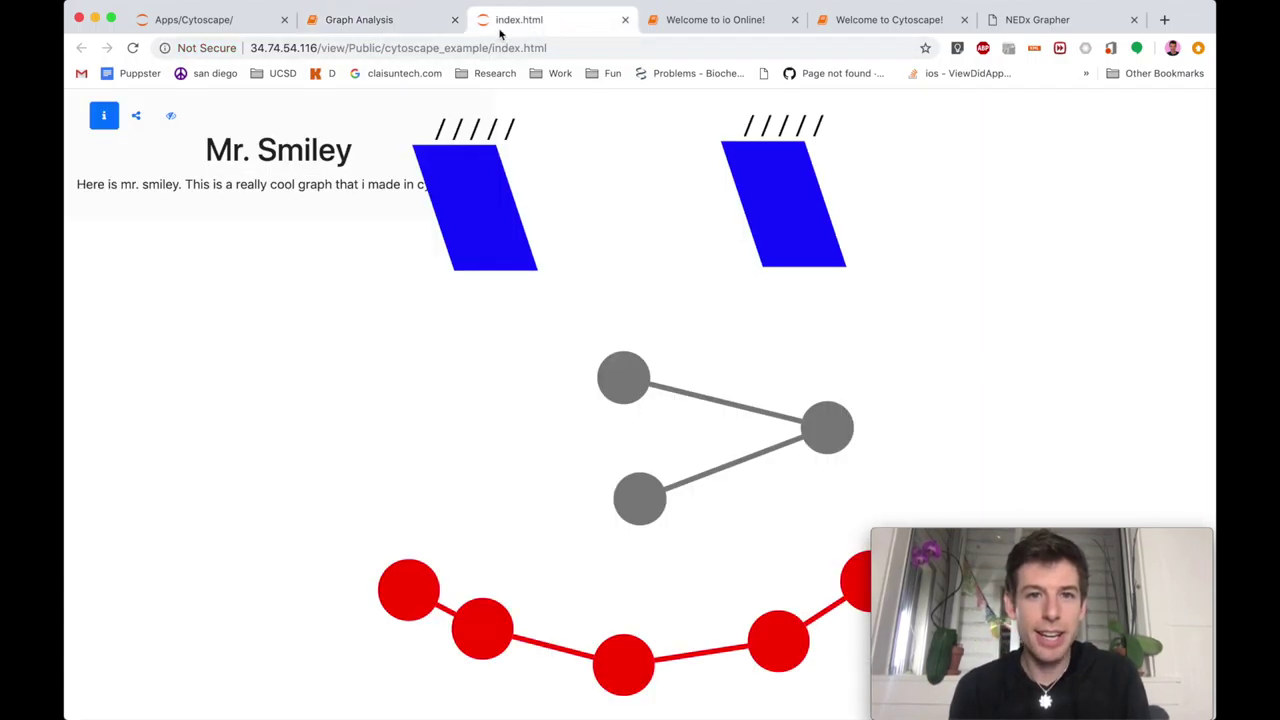
left_click(388, 22)
scroll(815, 354, "down", 2)
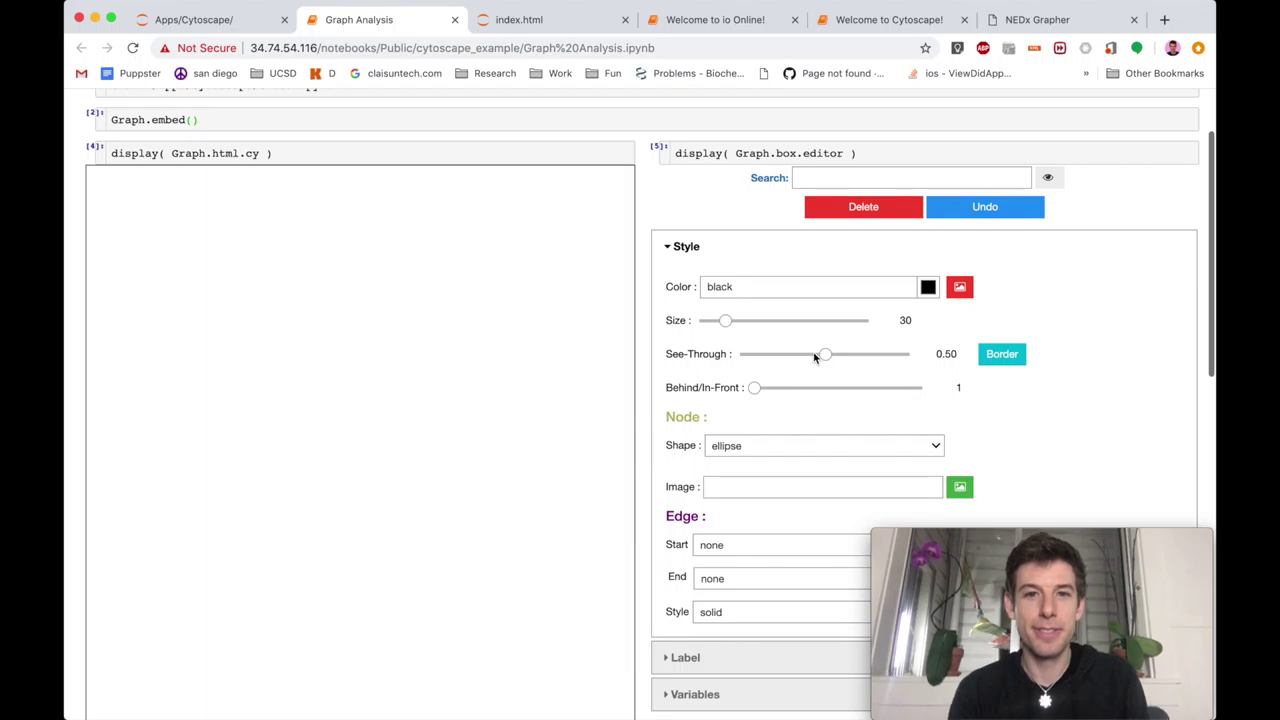
scroll(815, 357, "down", 8)
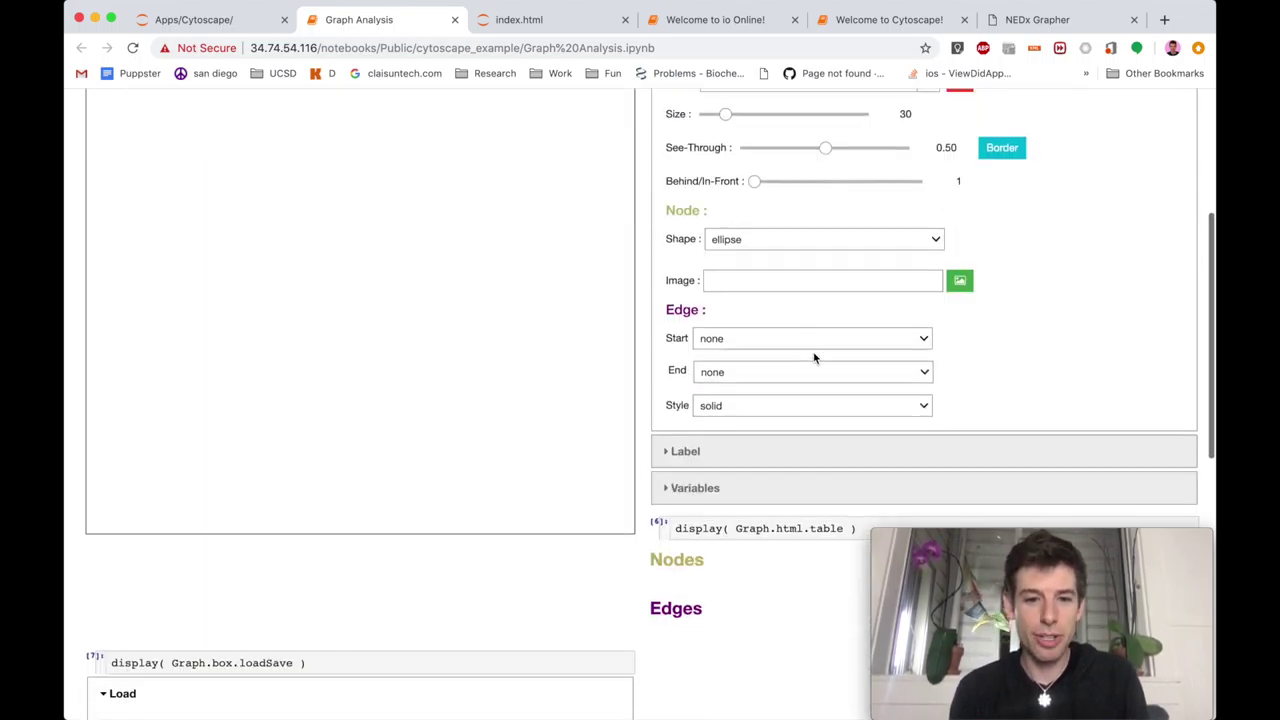
scroll(814, 354, "down", 1)
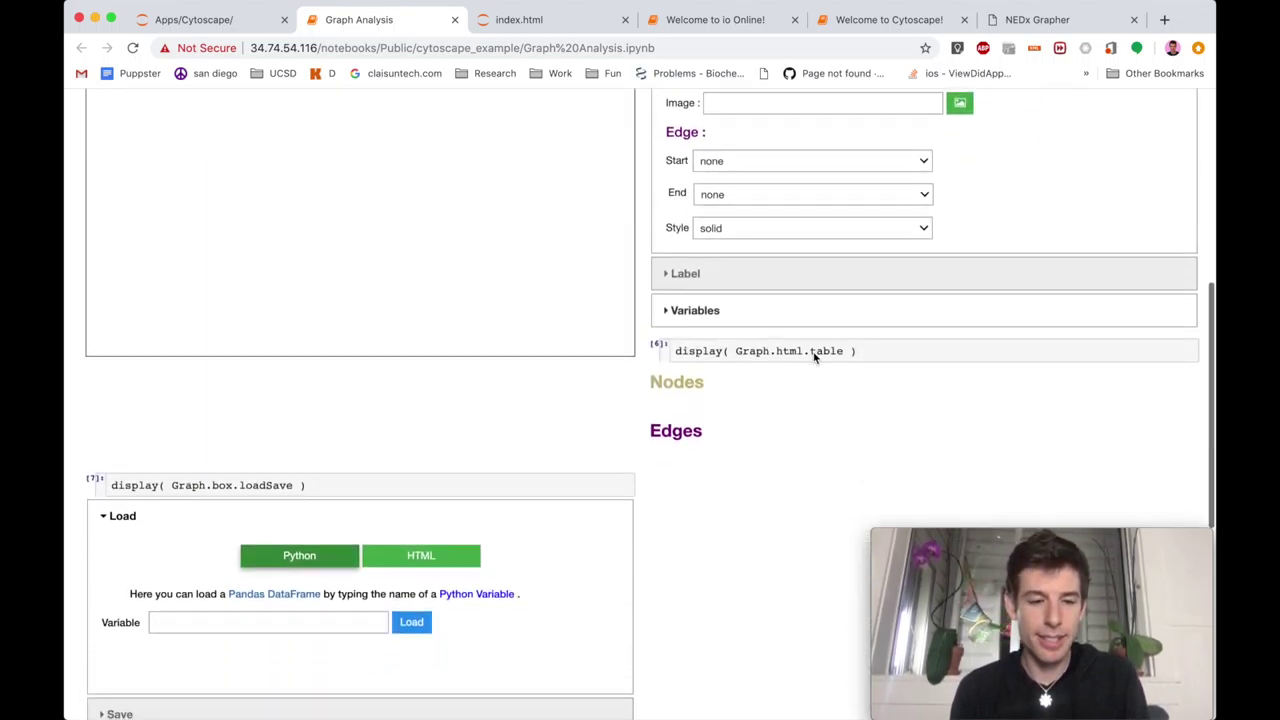
scroll(476, 530, "down", 1)
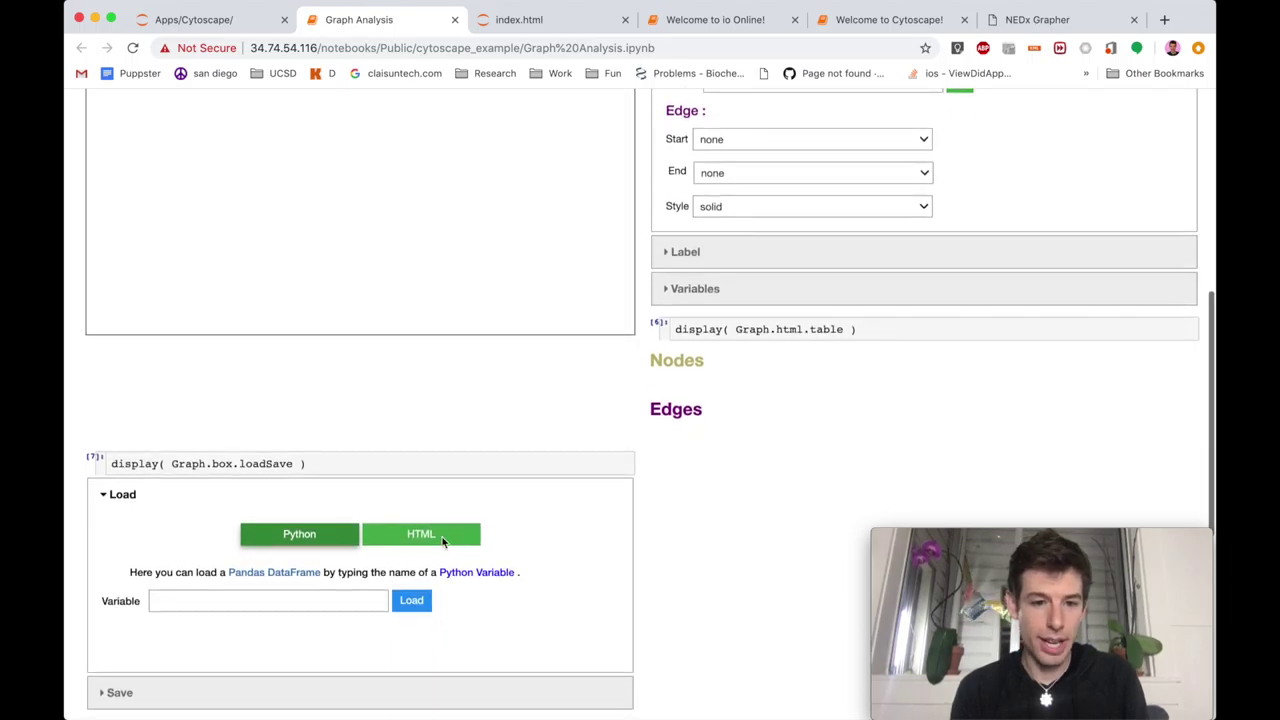
left_click(435, 538)
scroll(414, 571, "down", 1)
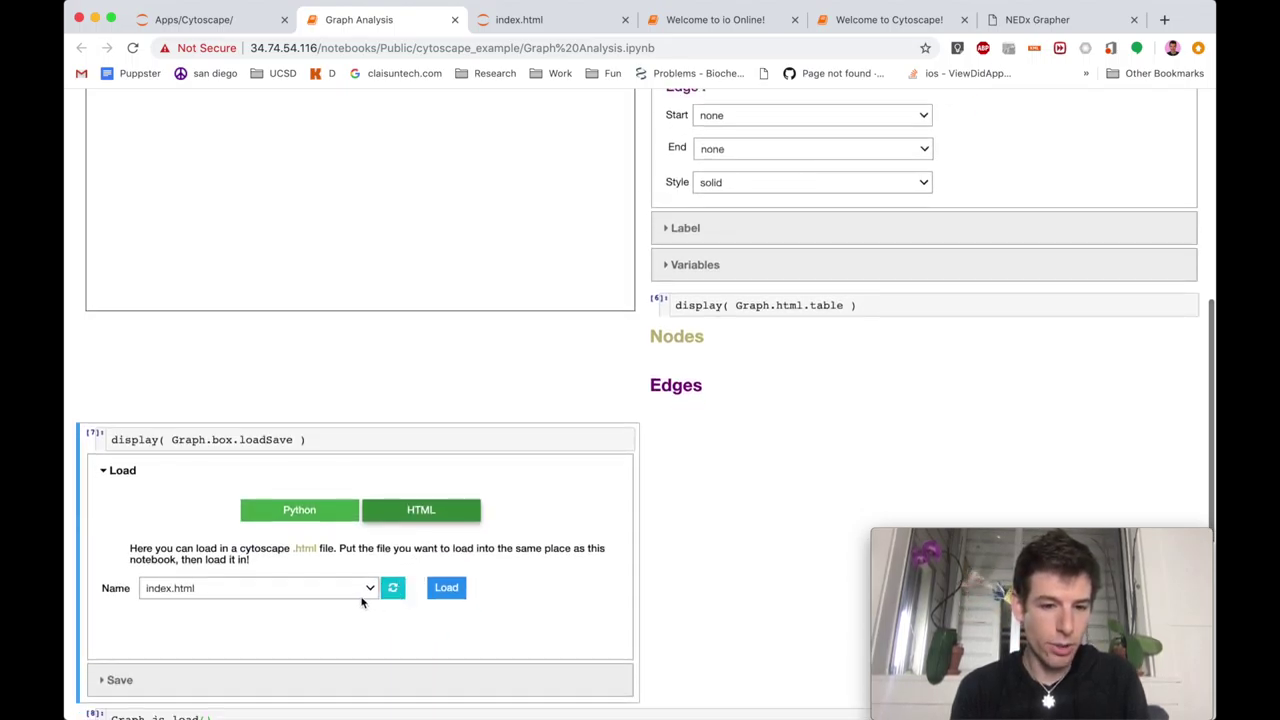
left_click(446, 590)
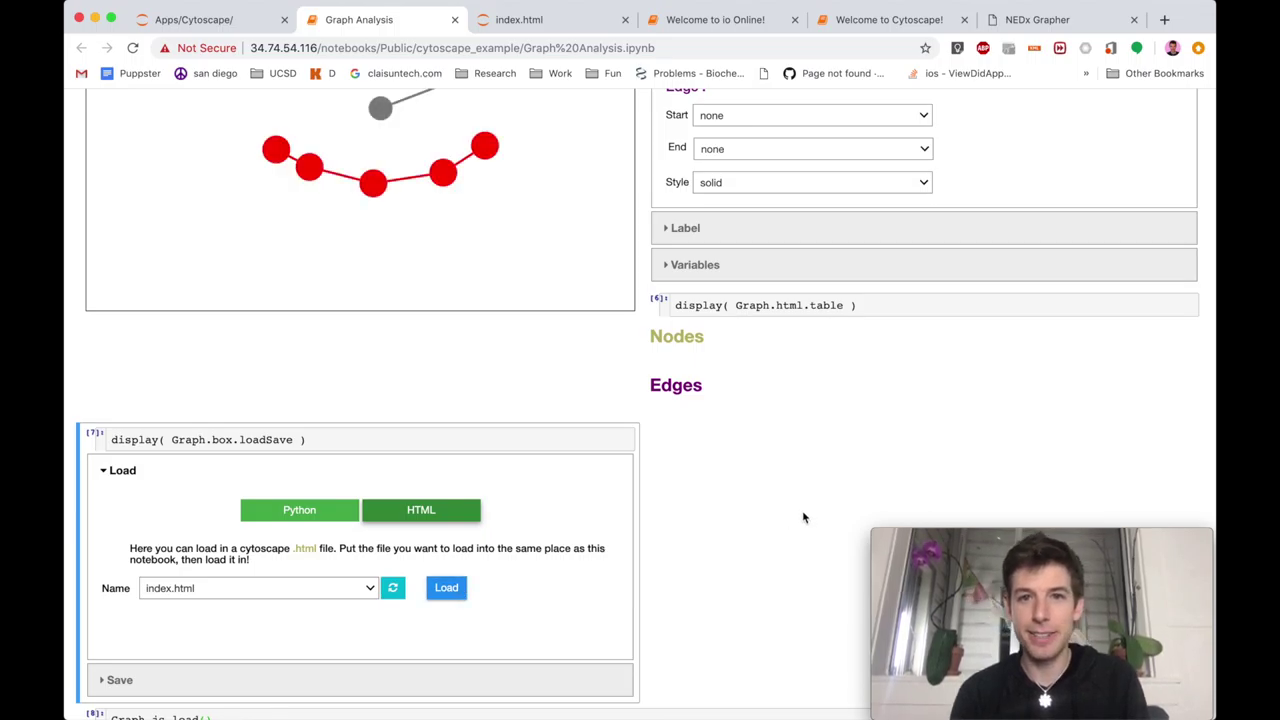
scroll(802, 517, "up", 5)
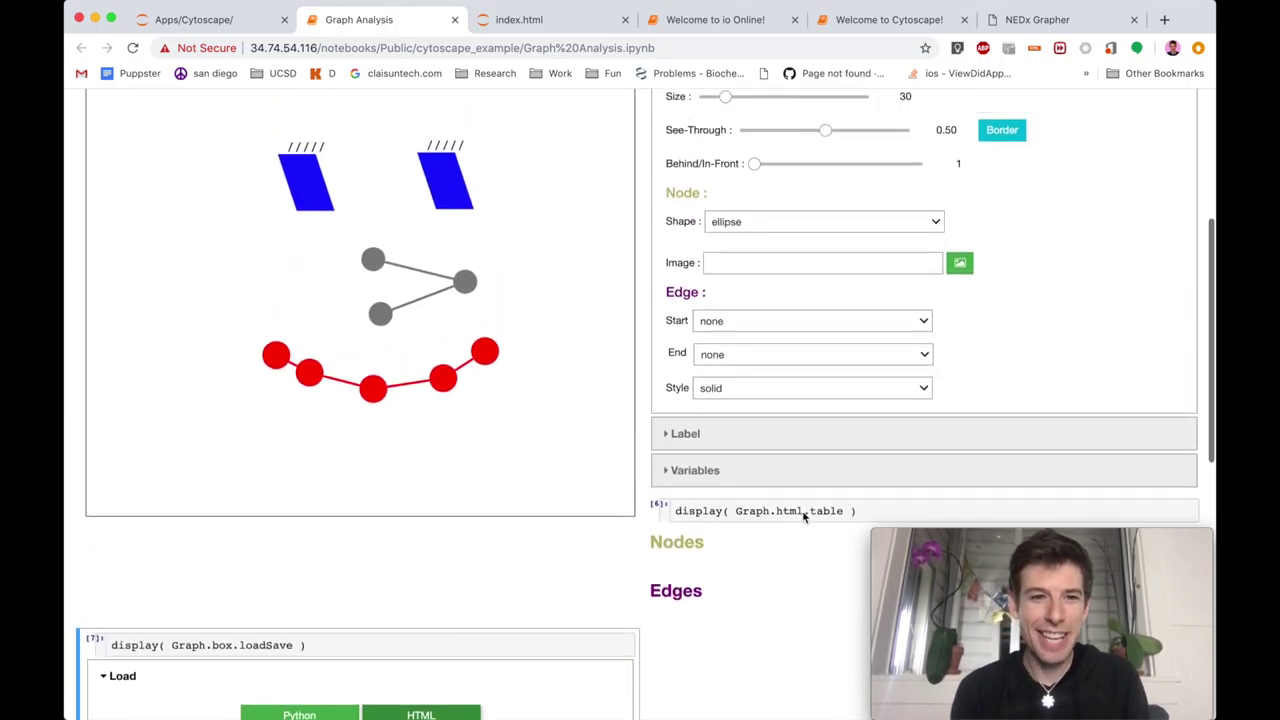
scroll(773, 457, "up", 1)
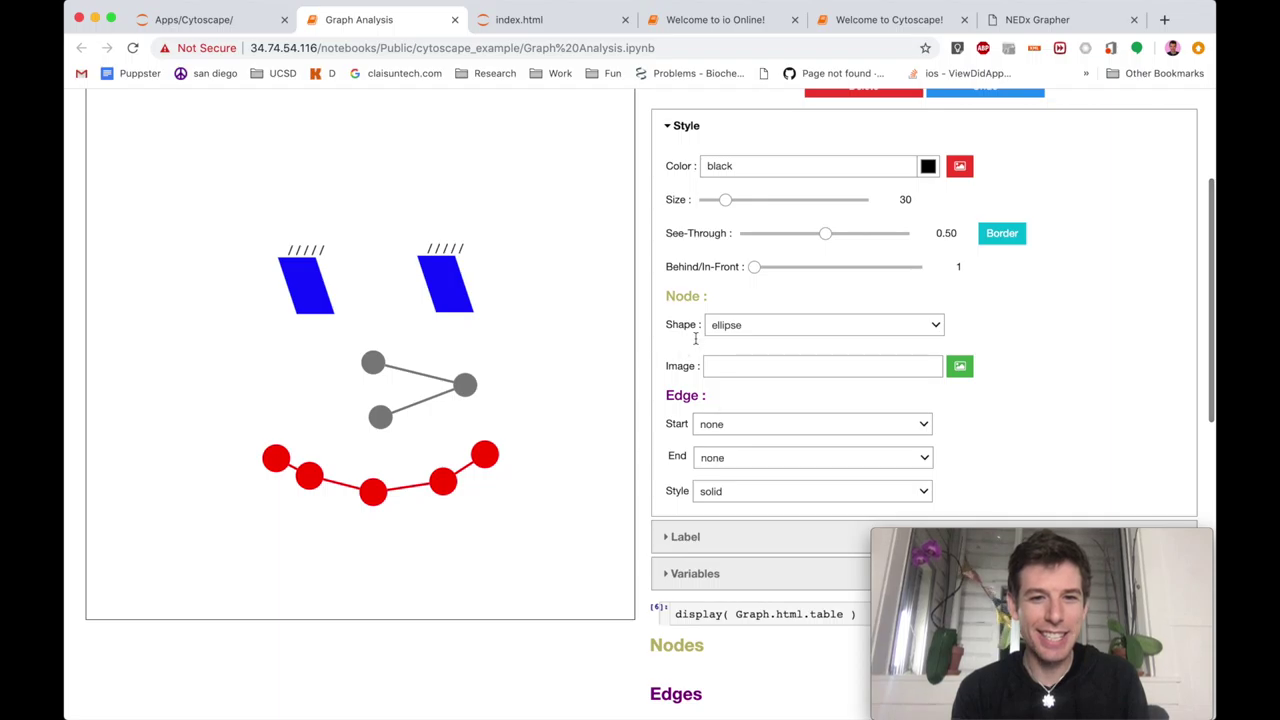
scroll(733, 395, "up", 1)
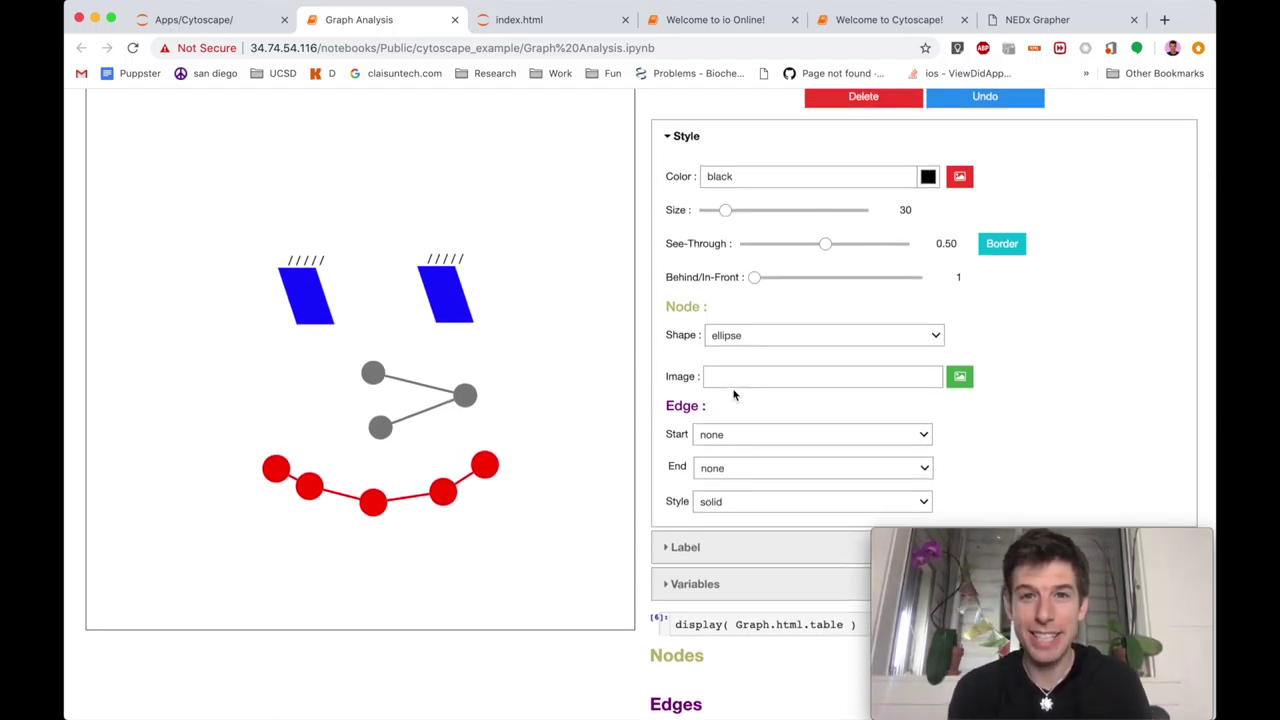
scroll(733, 395, "down", 7)
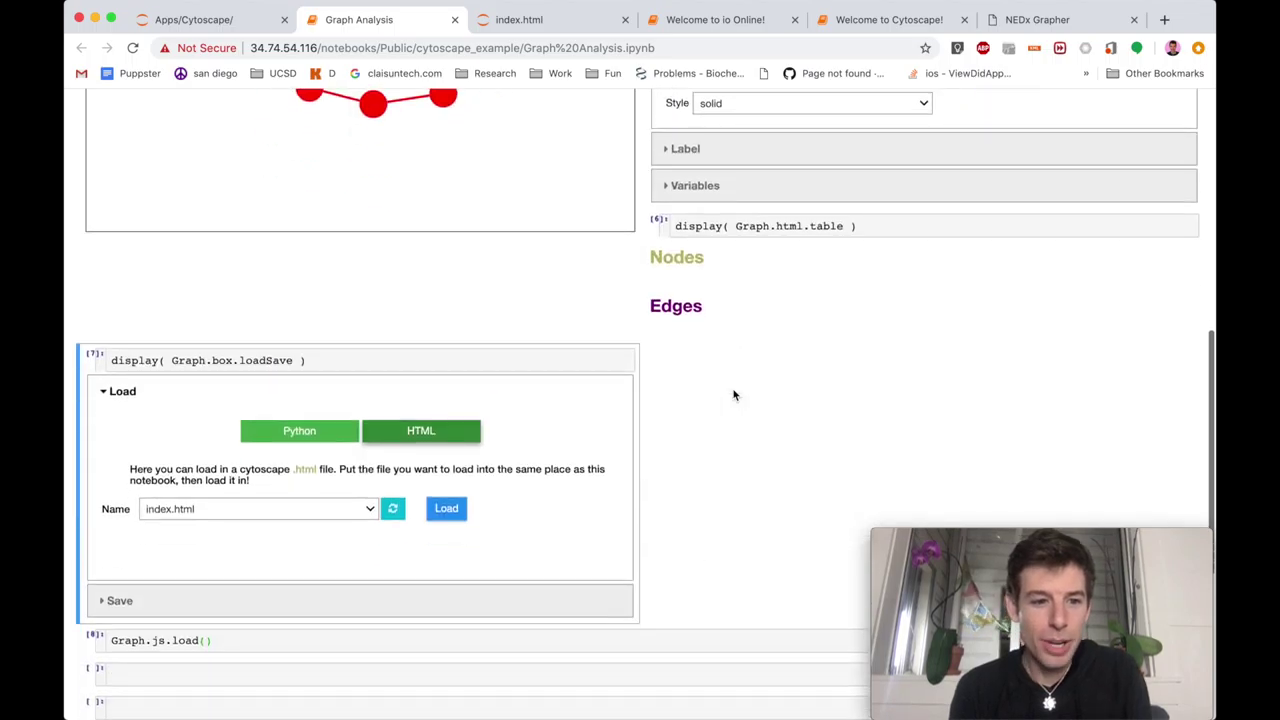
scroll(733, 395, "down", 1)
- Save the graph into a DataFrame variable named smiley from the Save panel
left_click(302, 558)
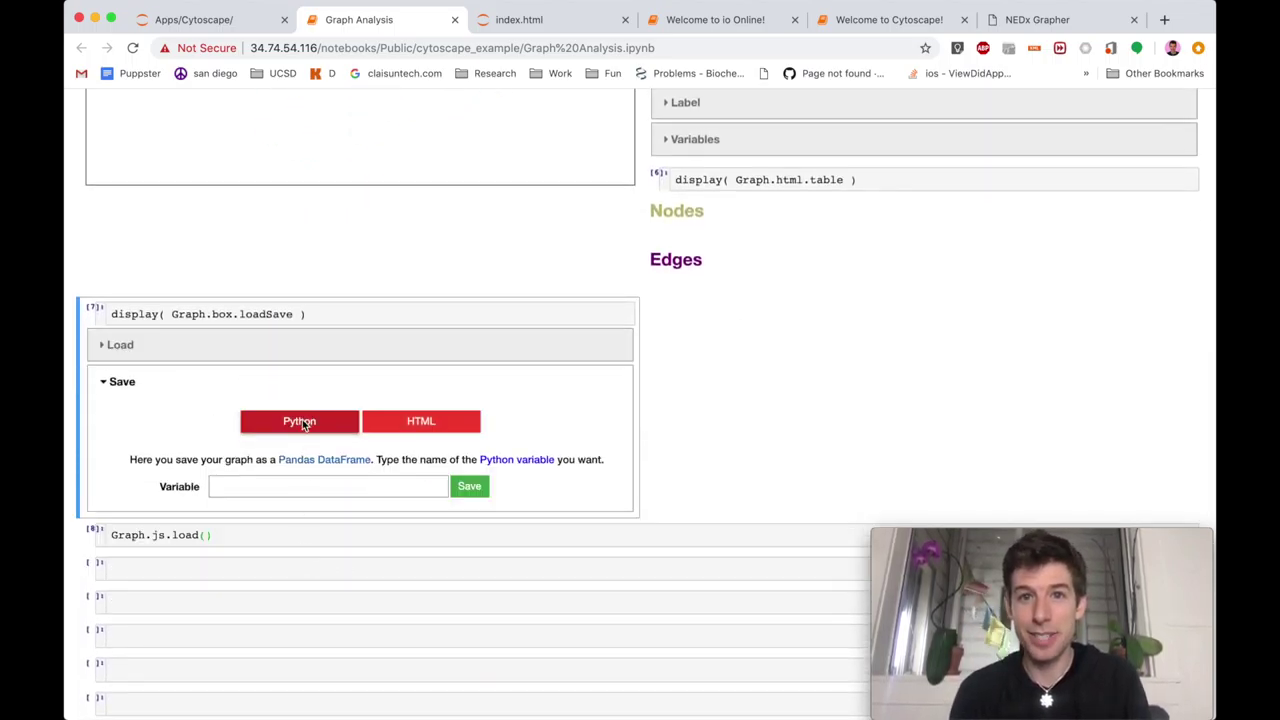
scroll(665, 435, "up", 1)
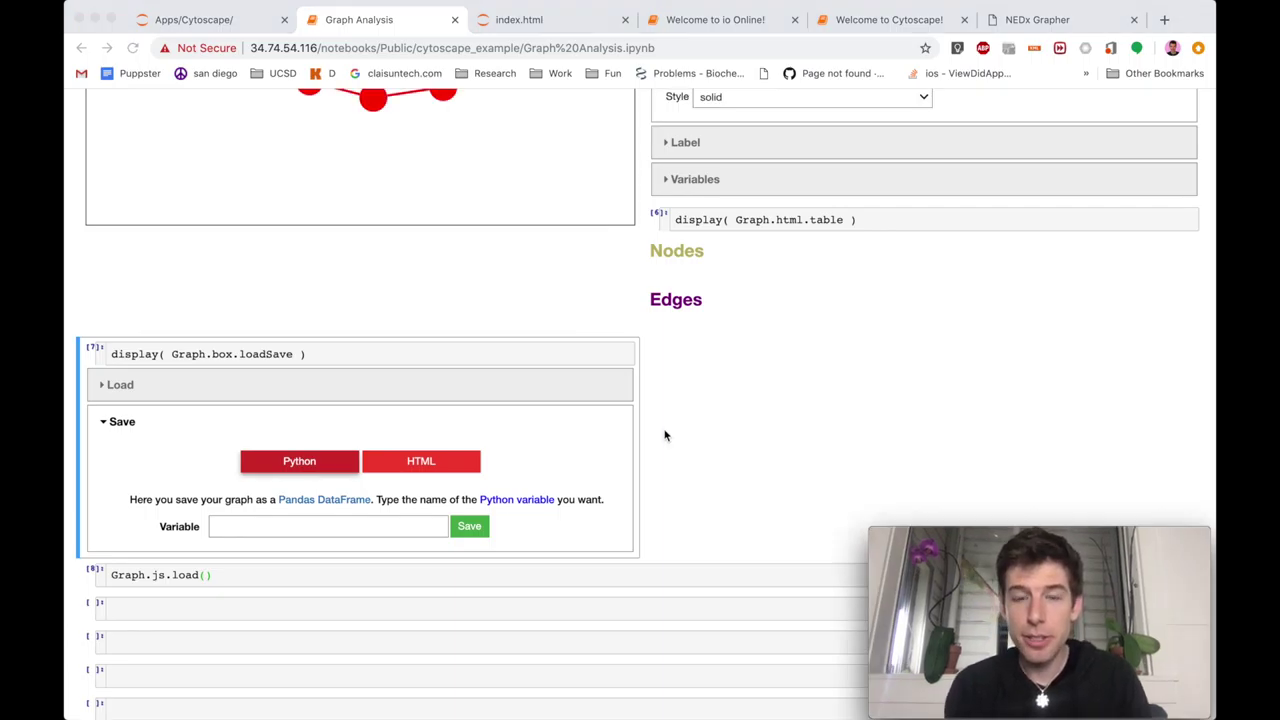
scroll(665, 435, "down", 3)
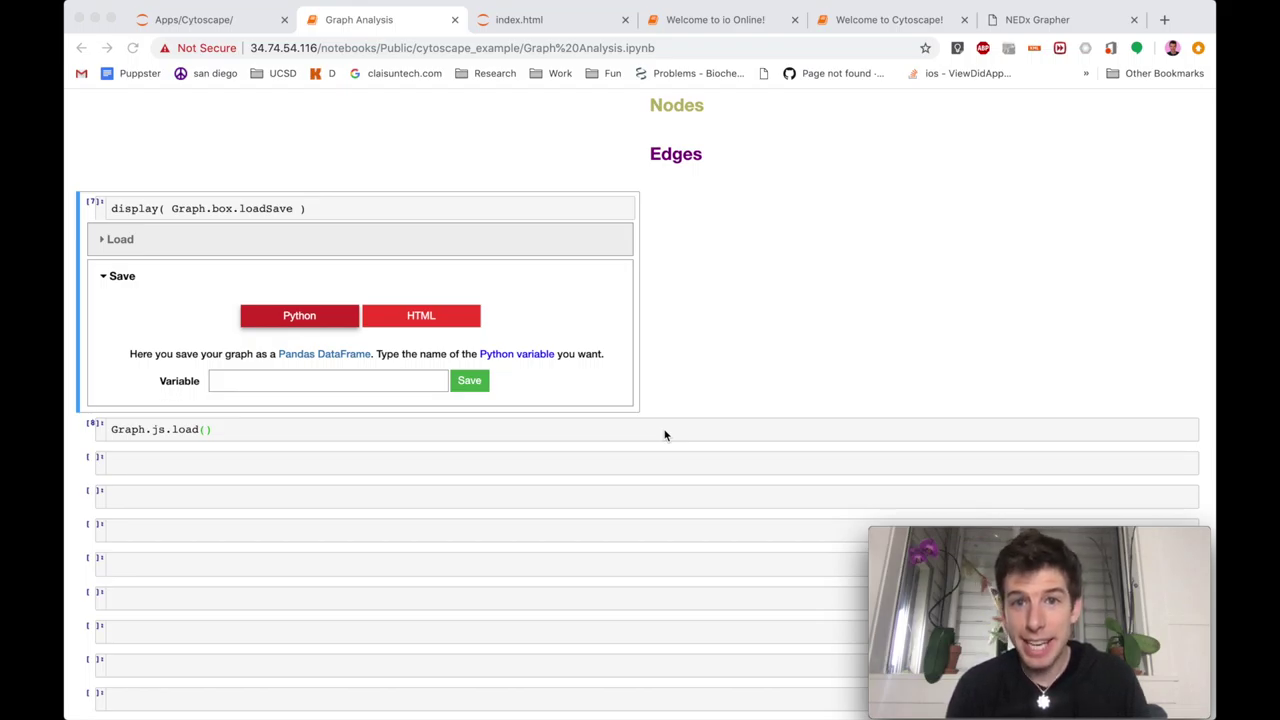
left_click(320, 380)
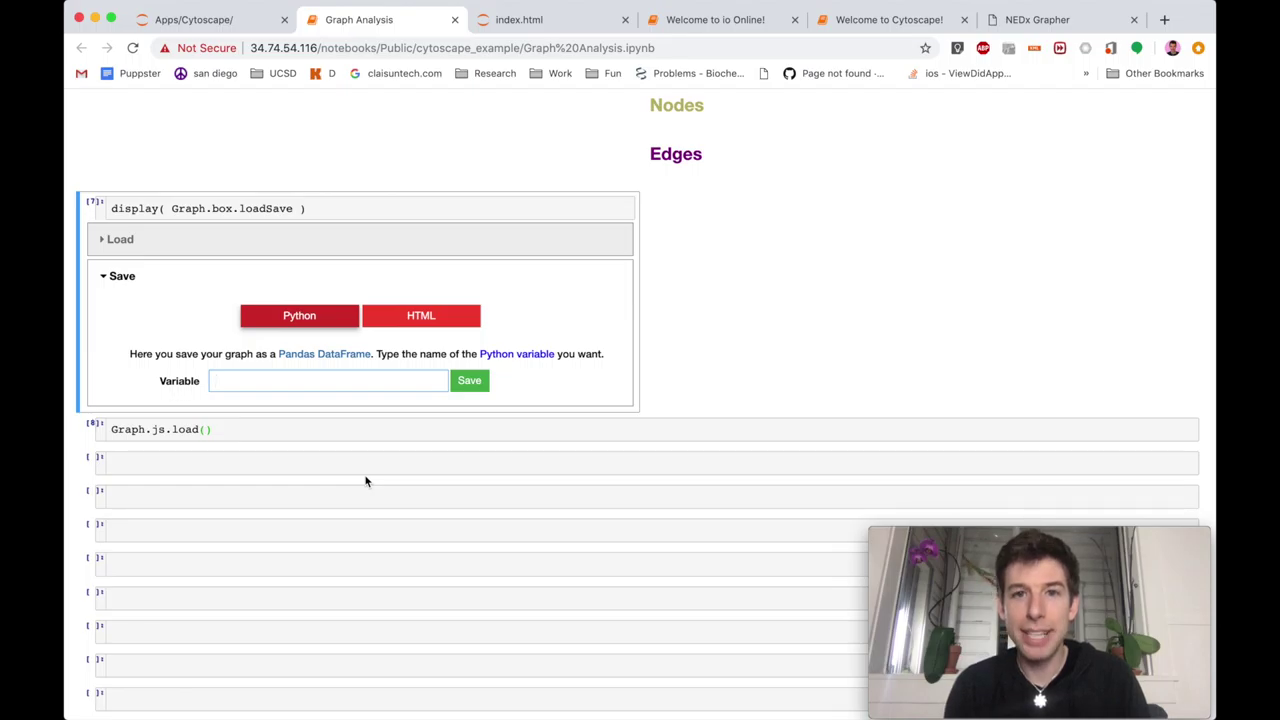
type("s")
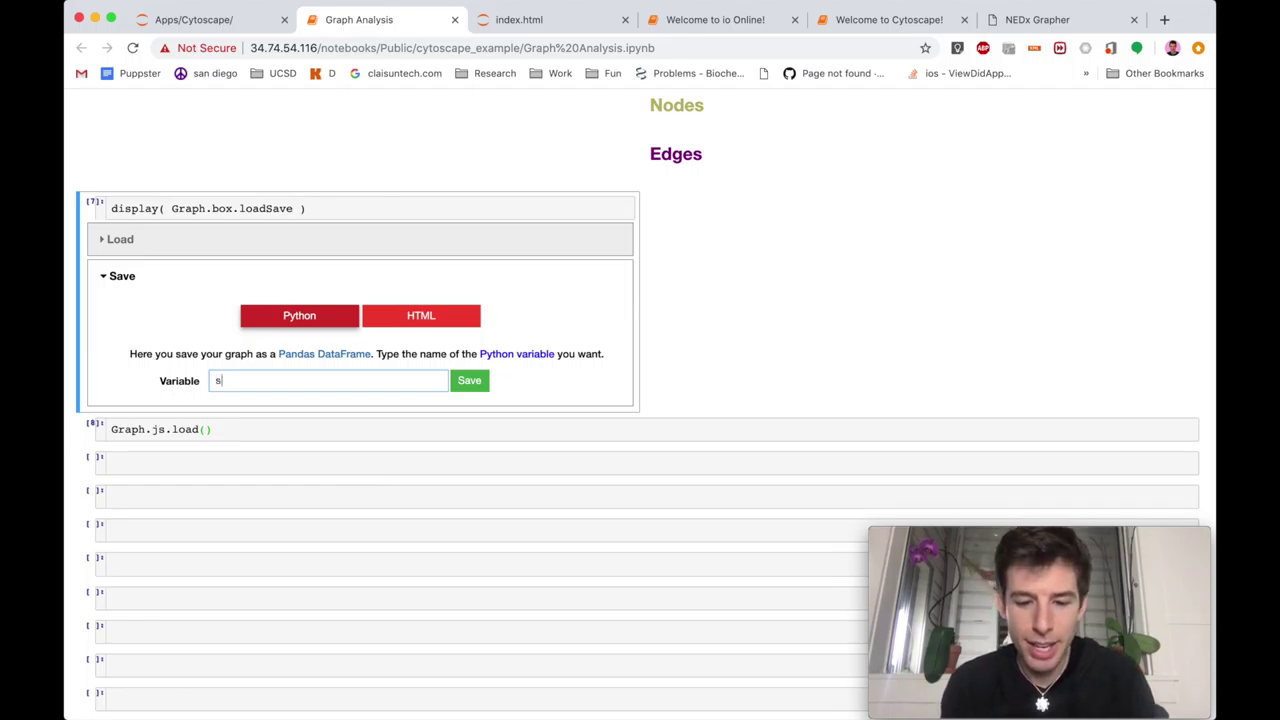
type("miley")
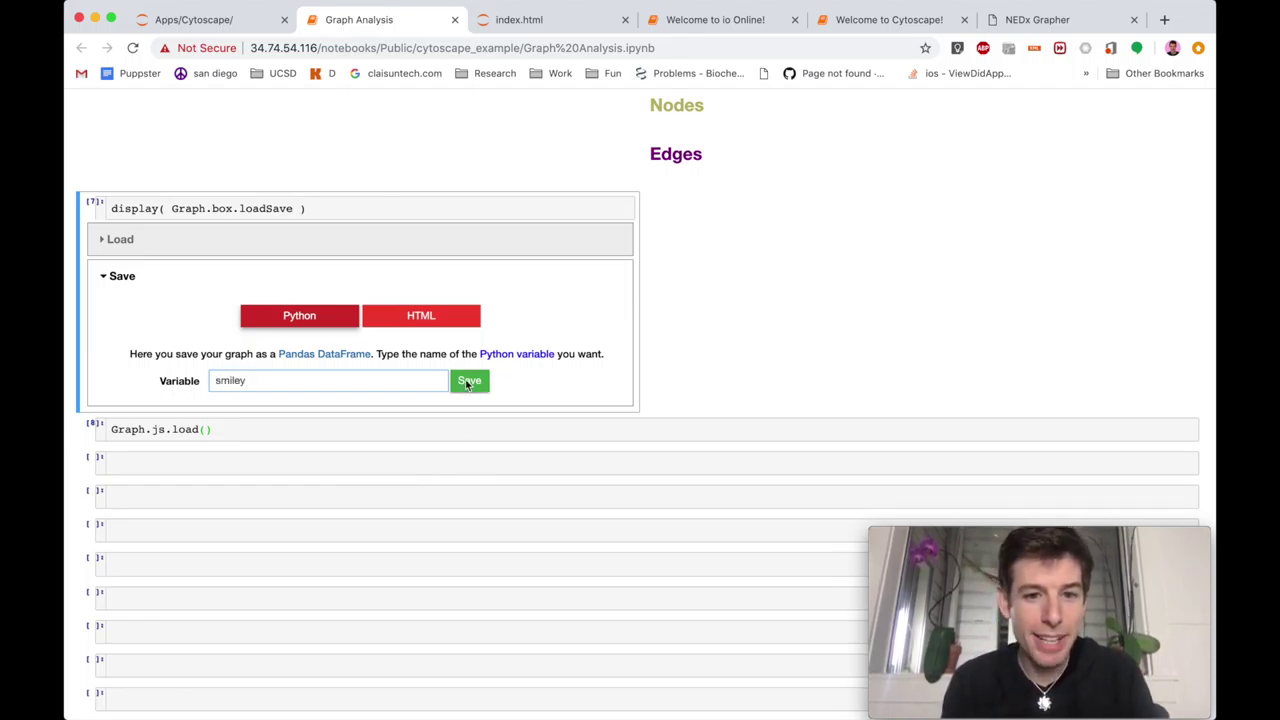
left_click(467, 384)
- Add a '# Smiley Analysis' markdown heading with an empty cell below it
left_click(400, 463)
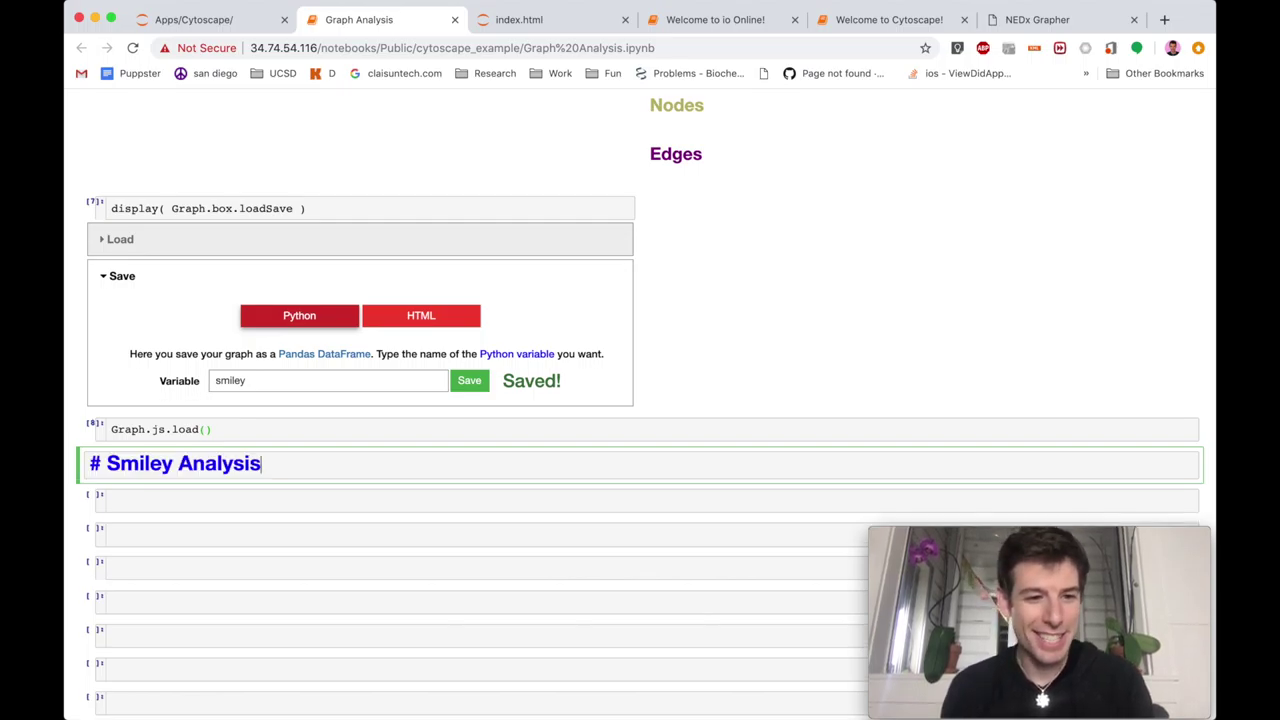
key("shift+Return")
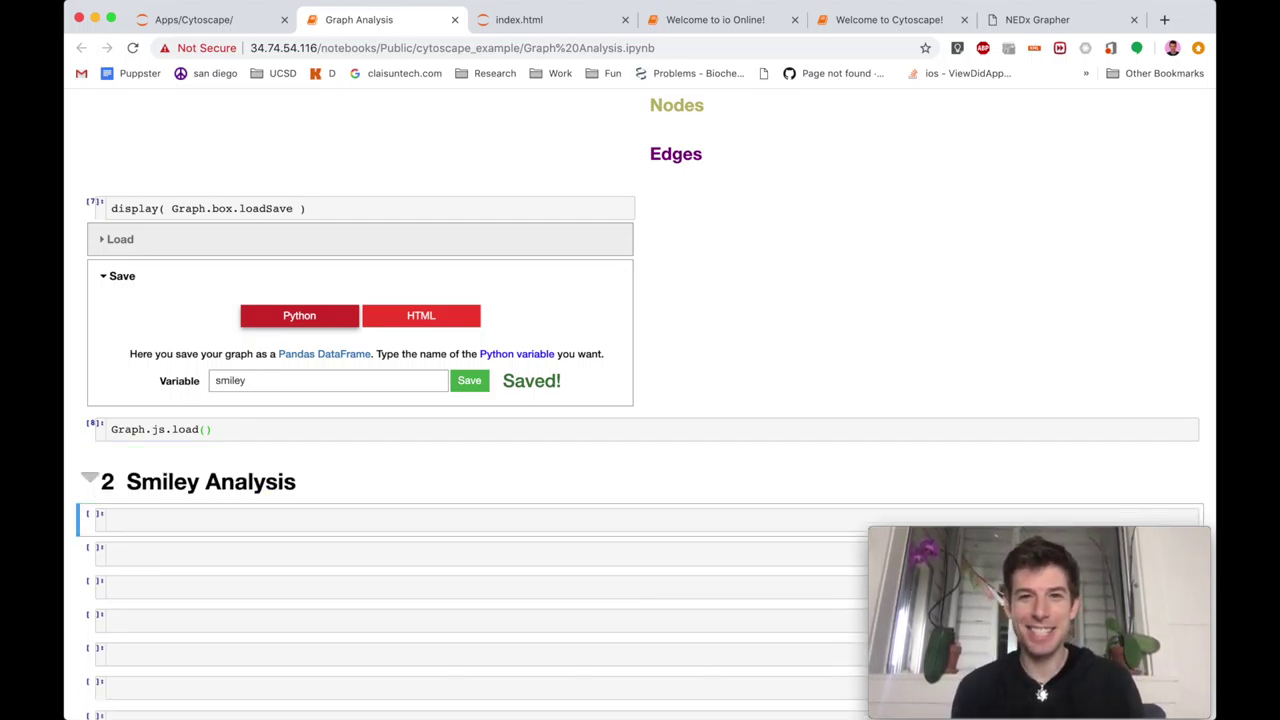
key("Return")
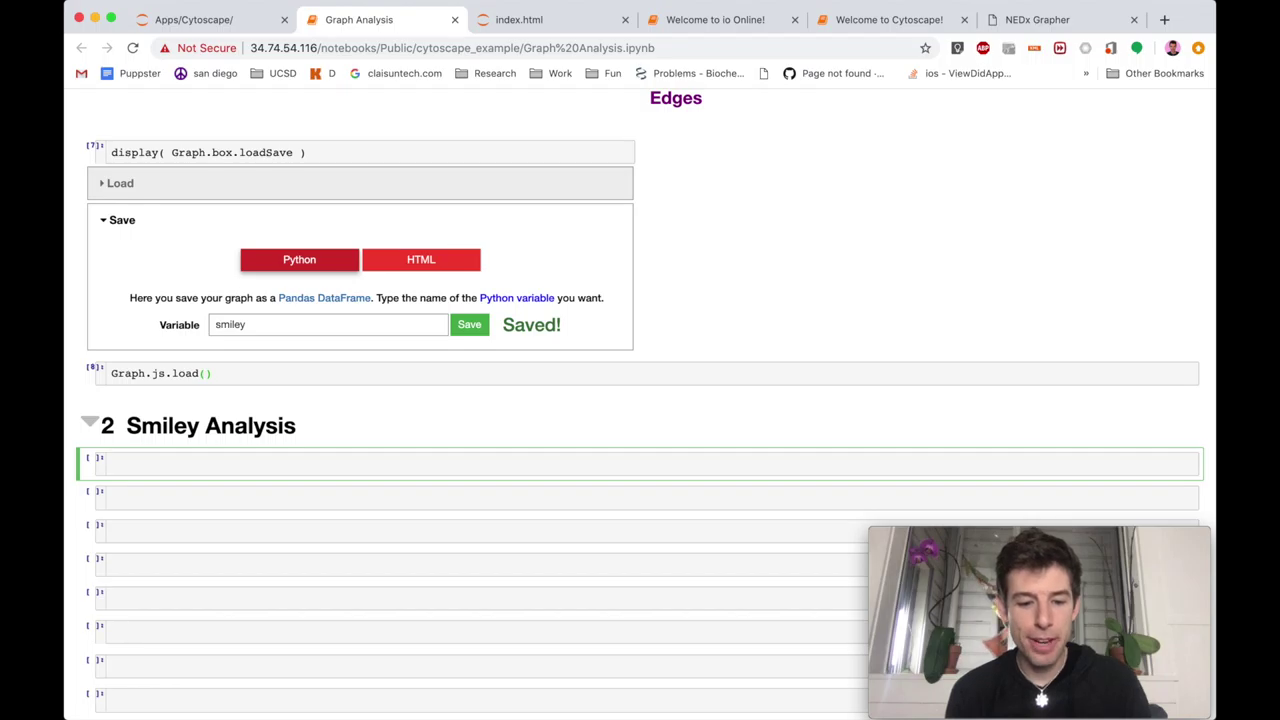
- Run 'smiley' to display the 16-row table of ten nodes and six edges
type("smiley")
key("shift+Return")
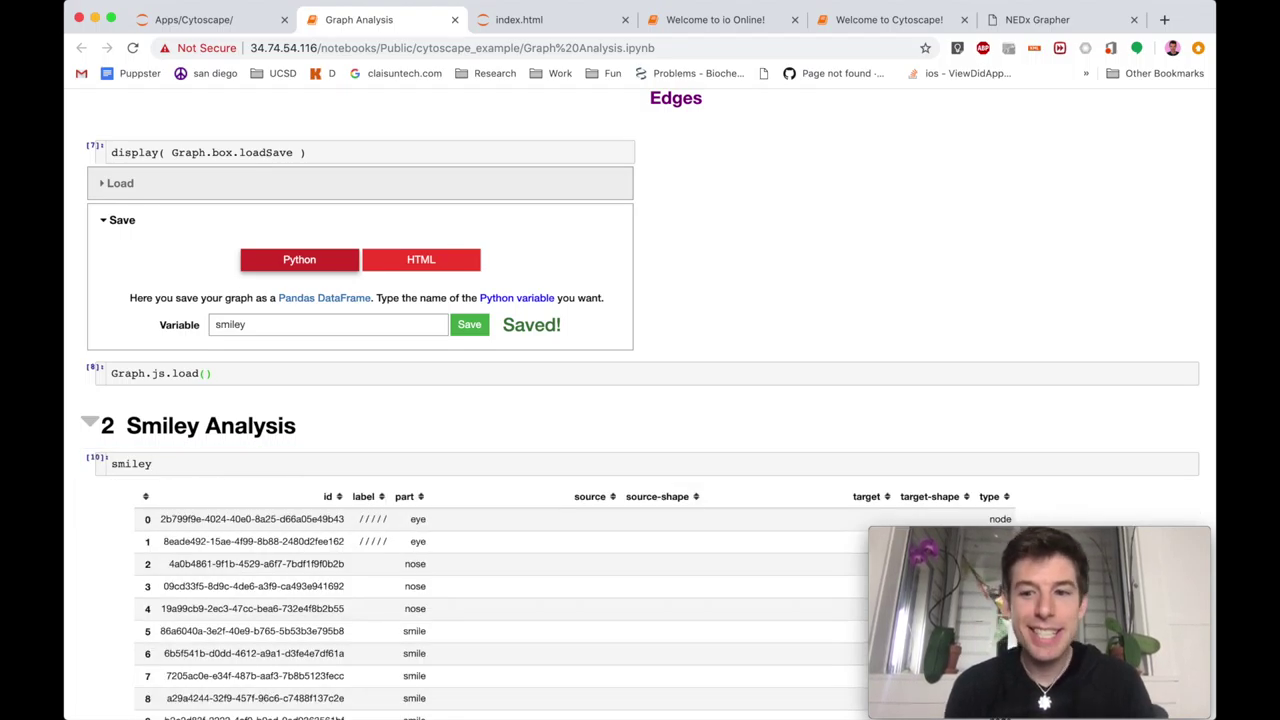
left_click(958, 540)
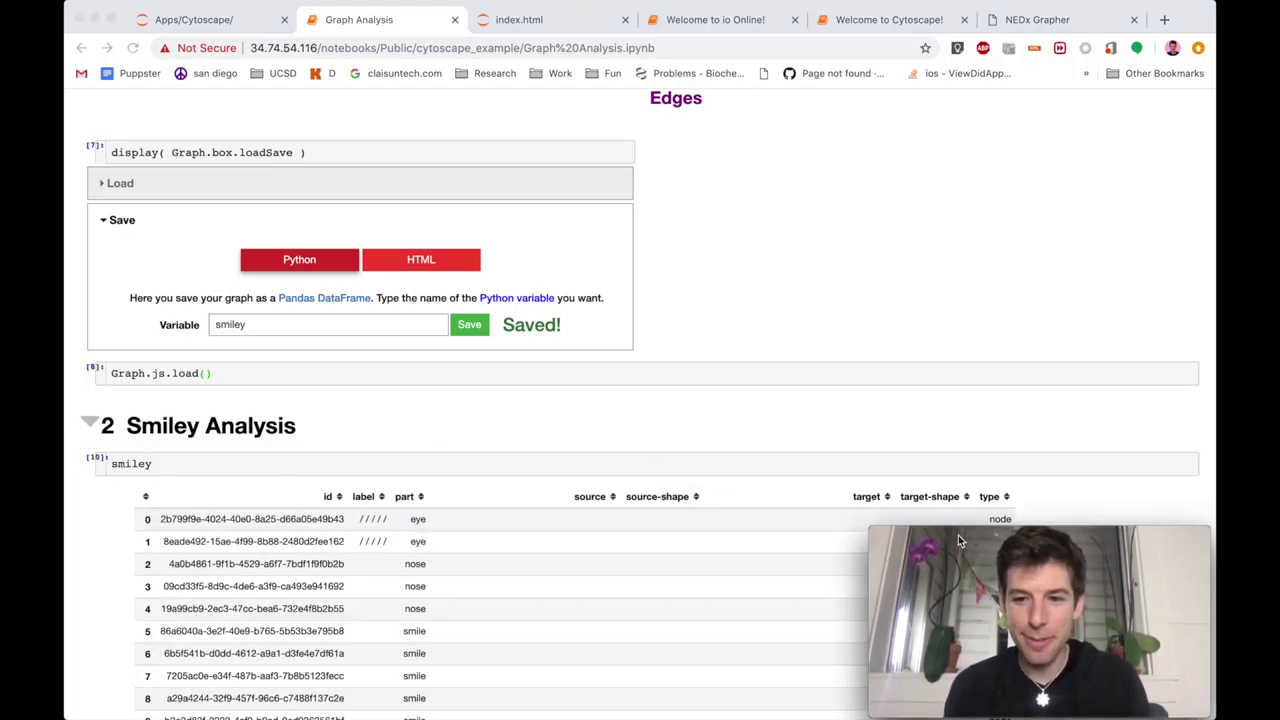
scroll(879, 338, "down", 5)
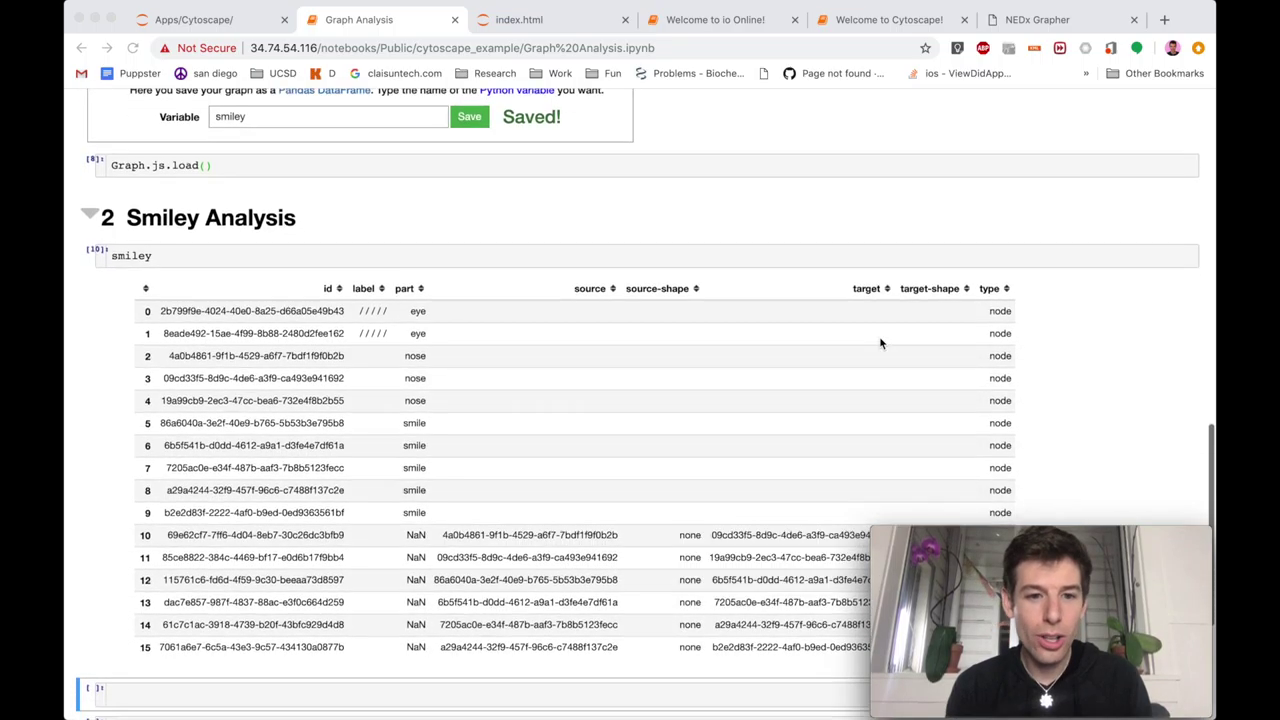
scroll(879, 343, "down", 2)
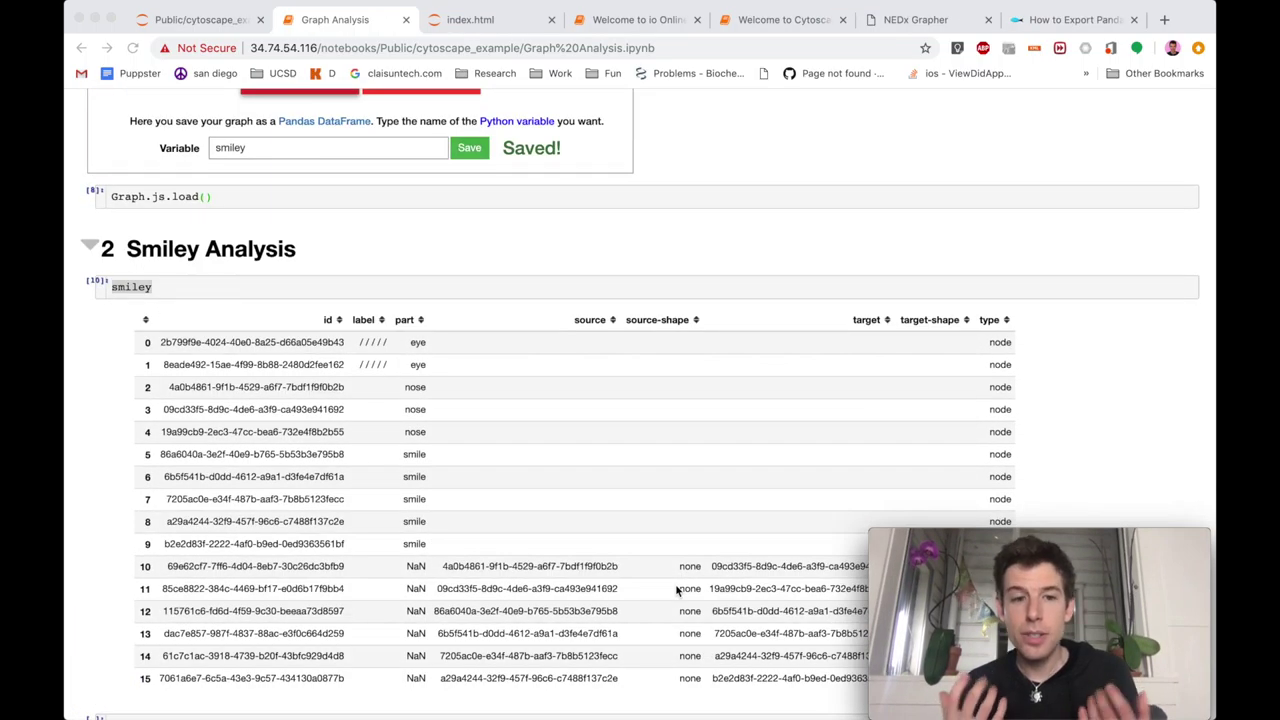
scroll(676, 591, "down", 4)
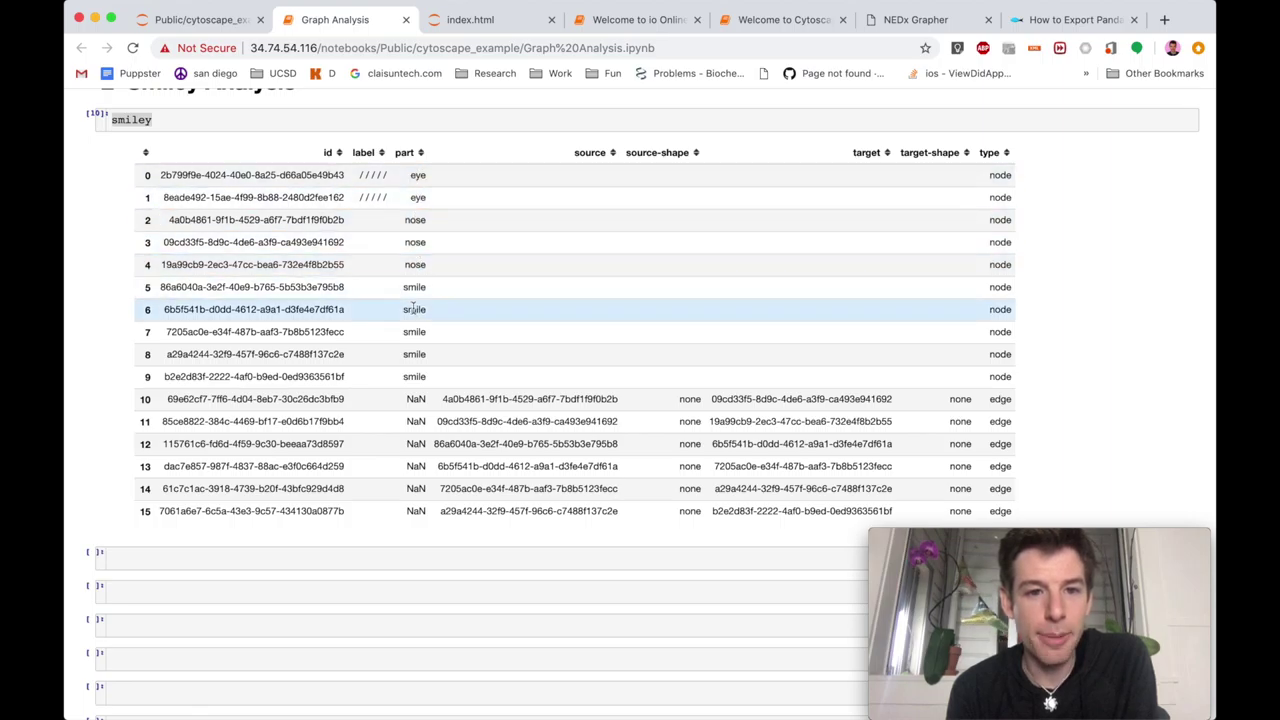
scroll(1054, 430, "up", 10)
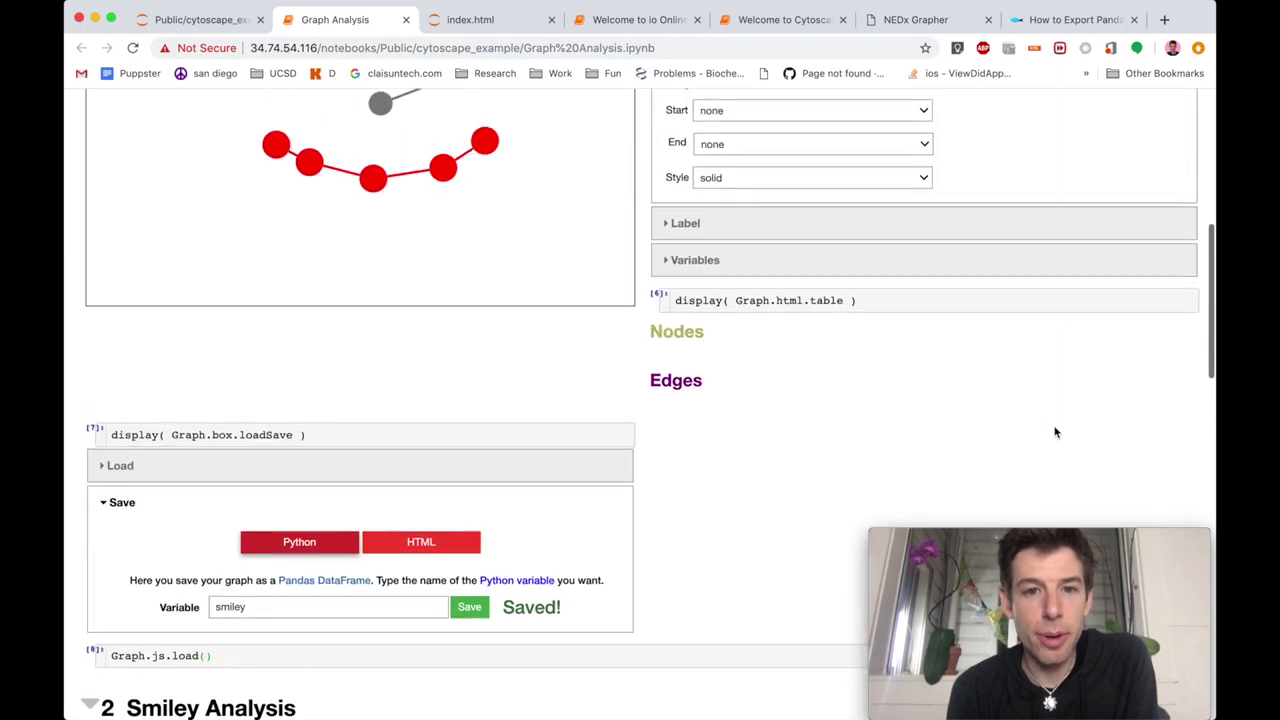
scroll(1054, 432, "up", 5)
- Select the right blue eye node, view its label settings, then edit the empty cell below
left_click(452, 262)
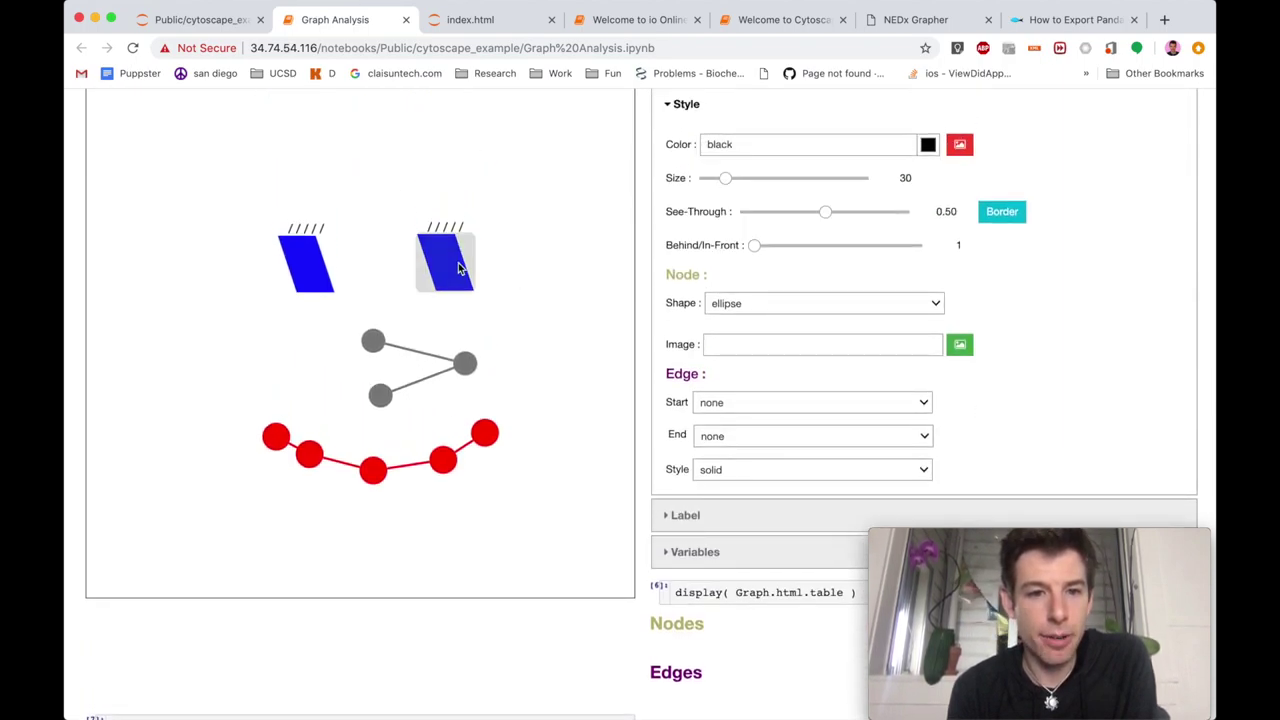
left_click(808, 455)
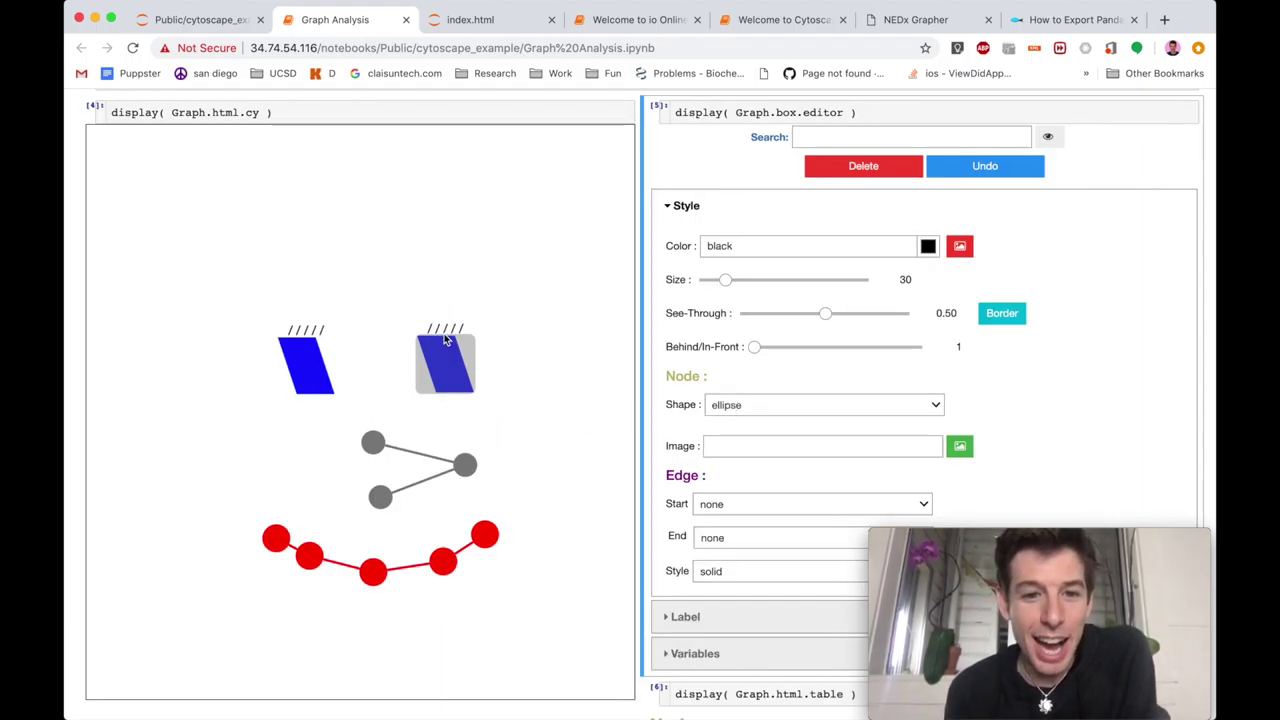
left_click(711, 612)
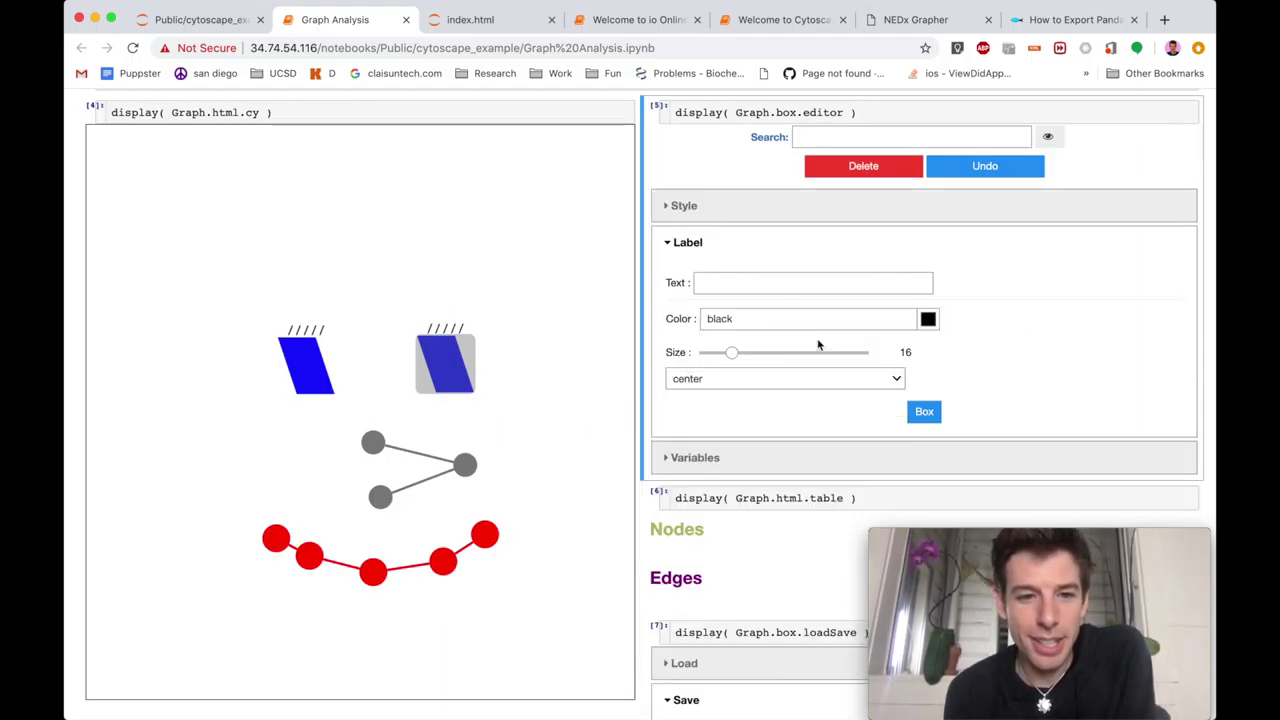
scroll(815, 552, "down", 15)
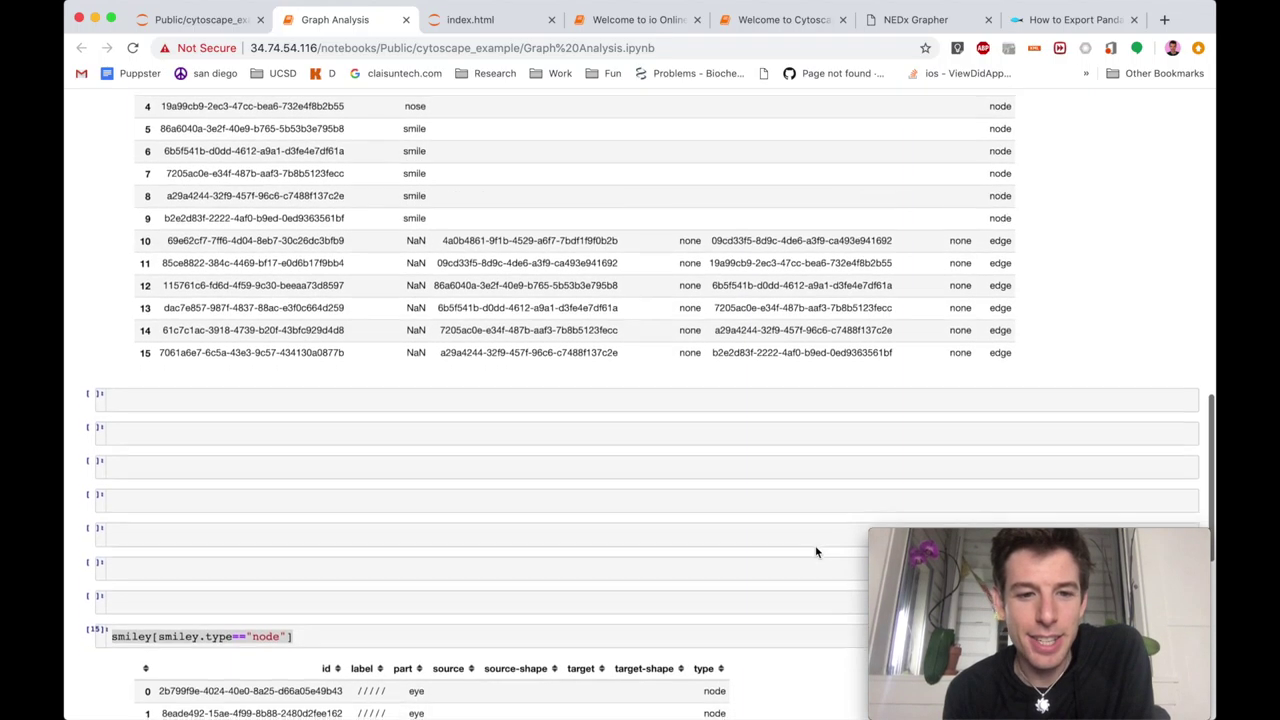
scroll(815, 552, "down", 5)
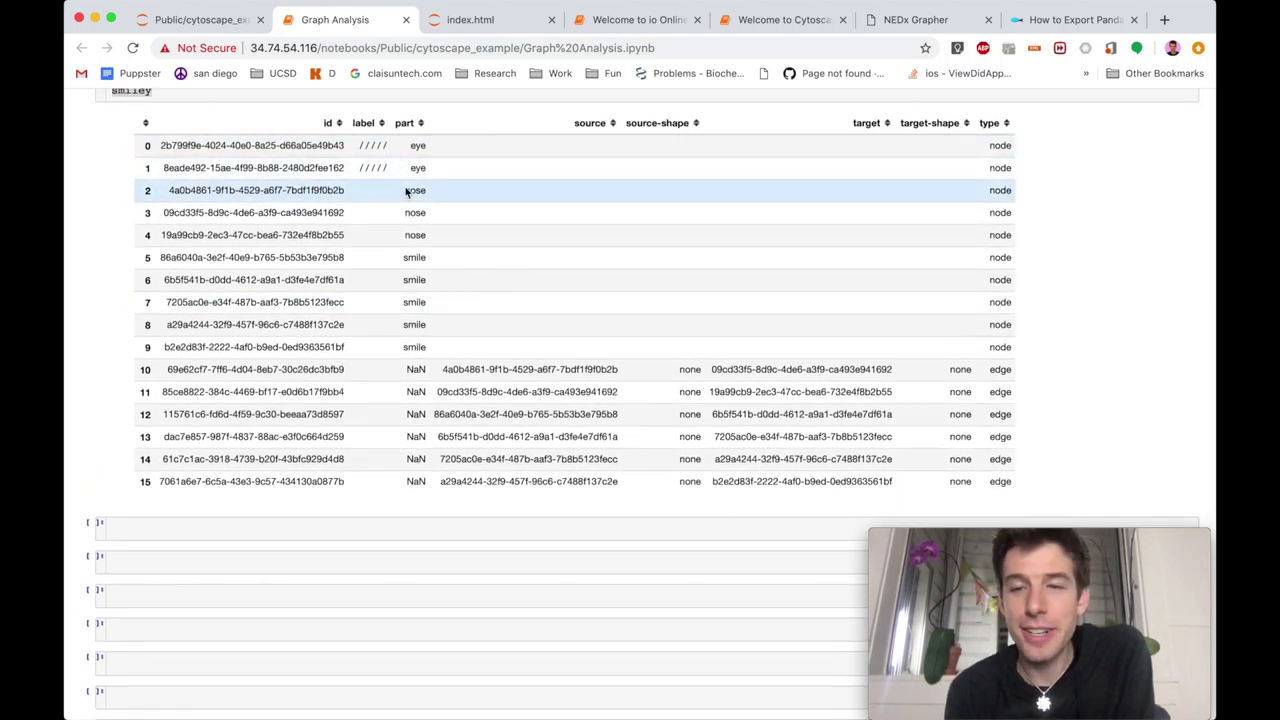
scroll(427, 424, "up", 2)
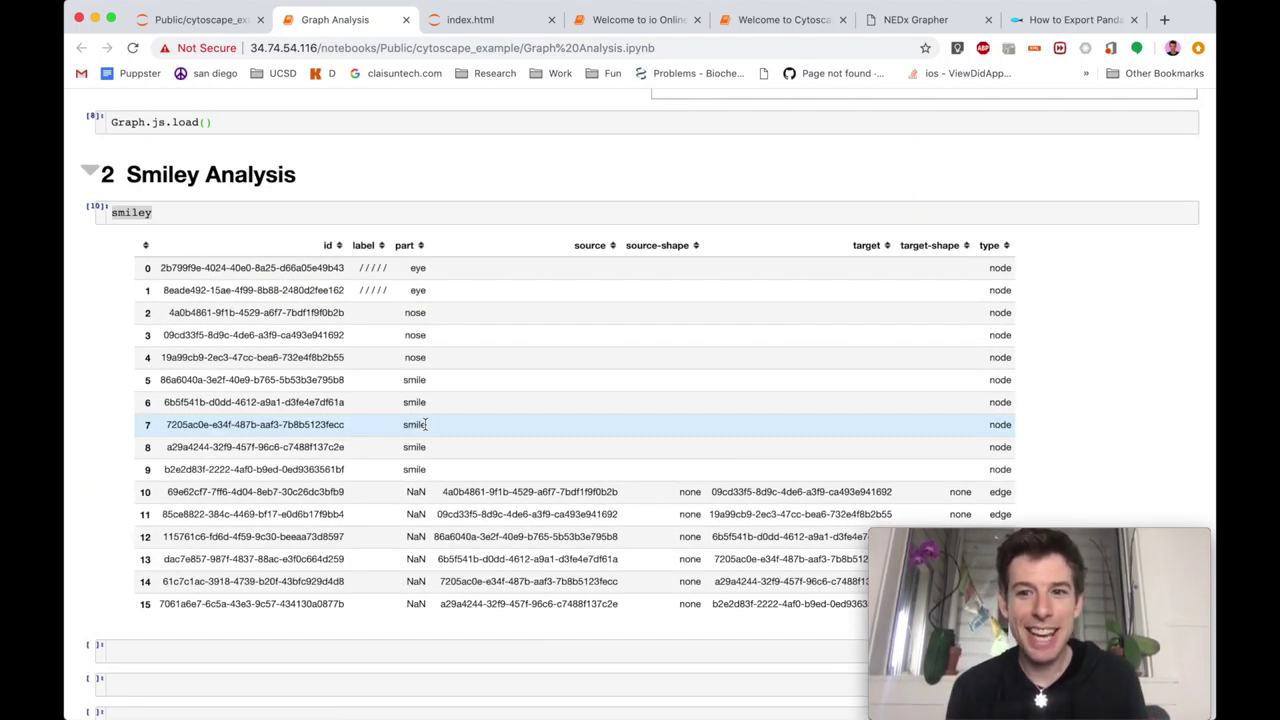
scroll(427, 424, "down", 3)
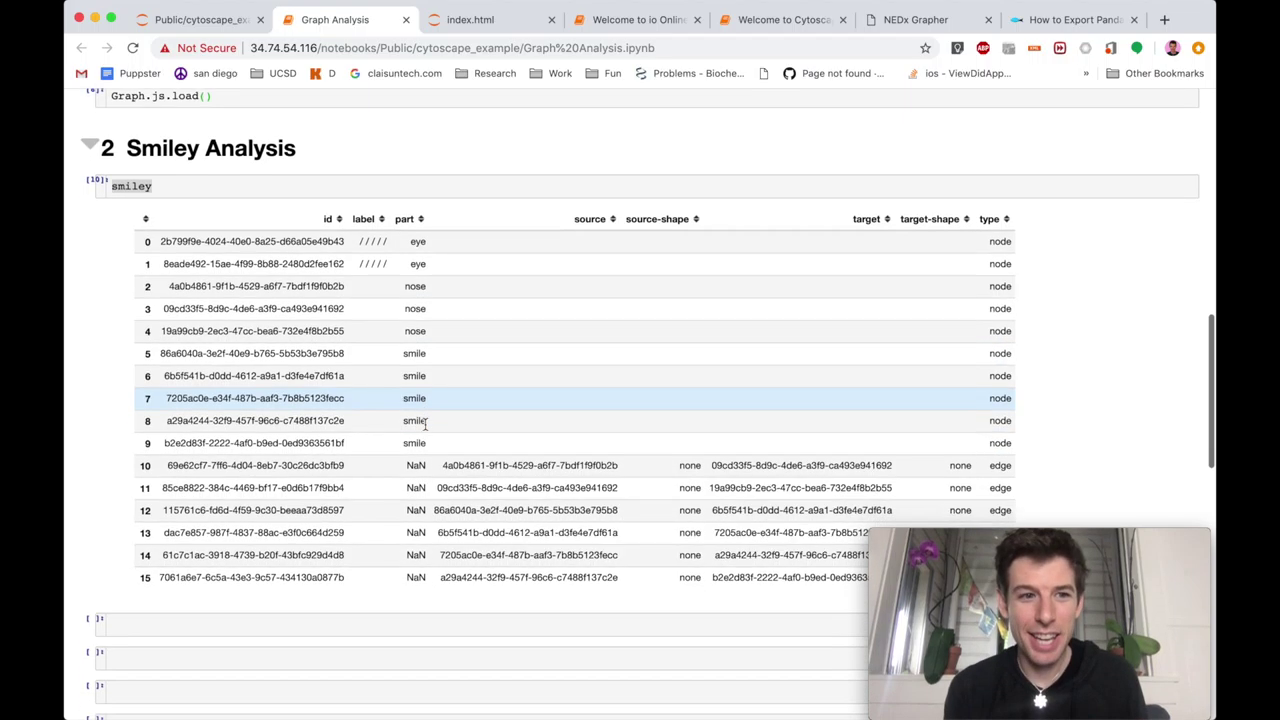
left_click(248, 457)
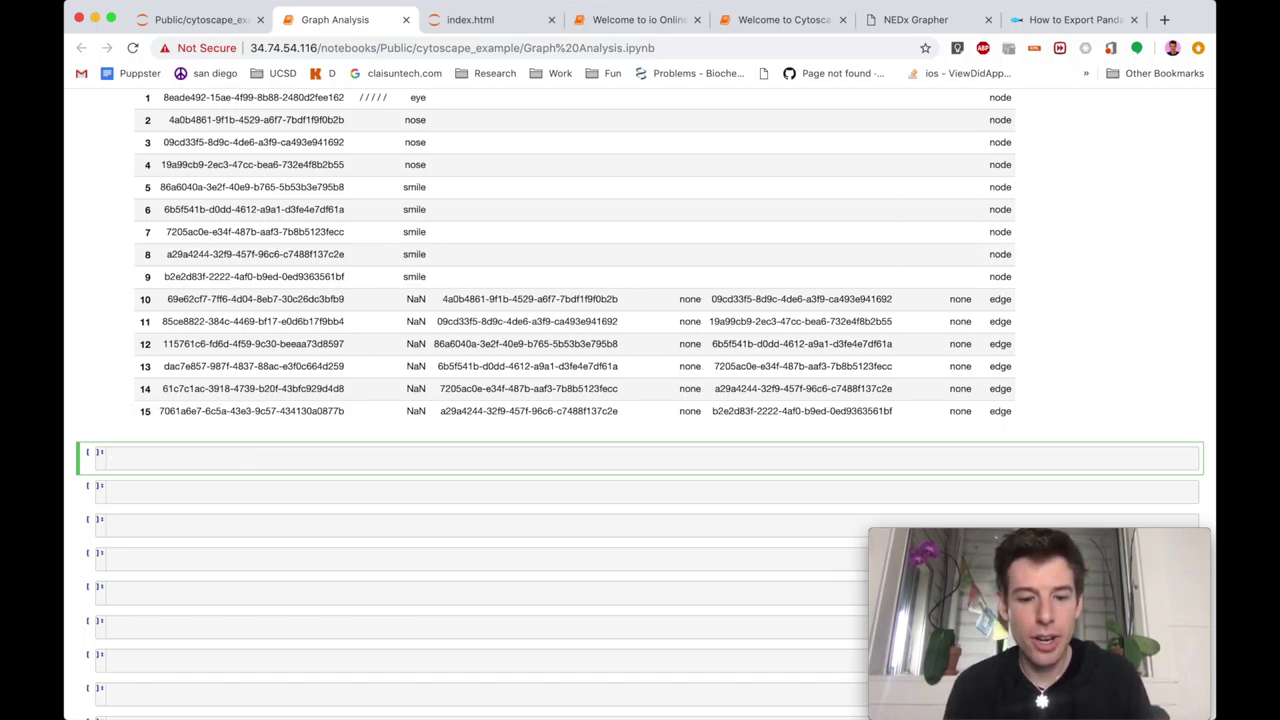
- Show smiley's node rows and edge rows as separate tables by filtering on smiley.type
type("smiley[smiley.type==\"node\"]")
key("shift+Return")
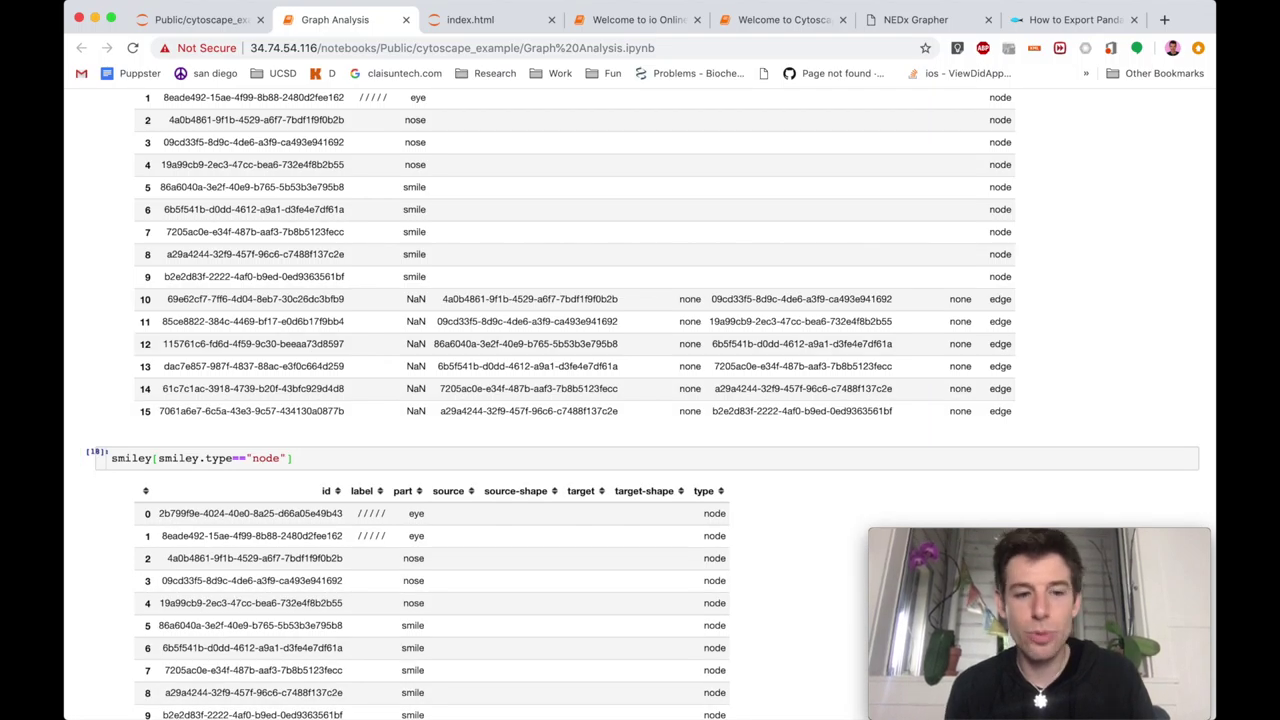
scroll(640, 400, "down", 5)
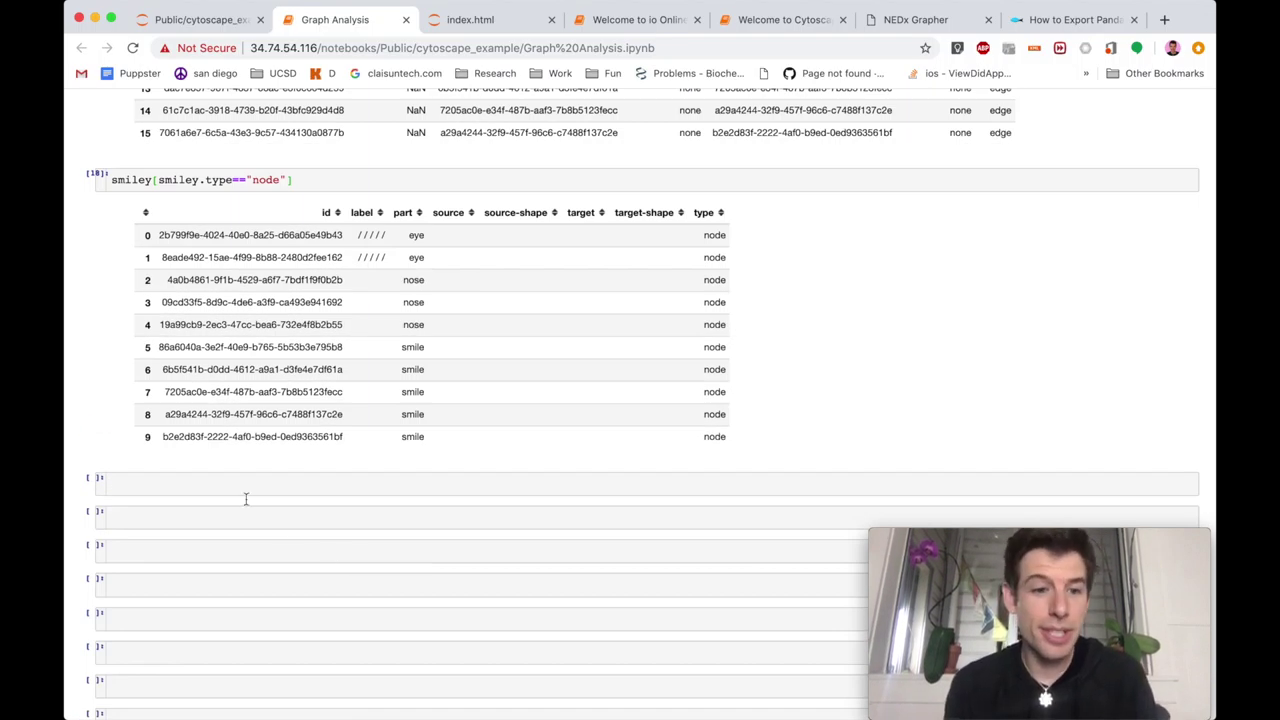
left_click(214, 494)
type("smiley[smiley.type==\"edge\"]")
key("shift+Return")
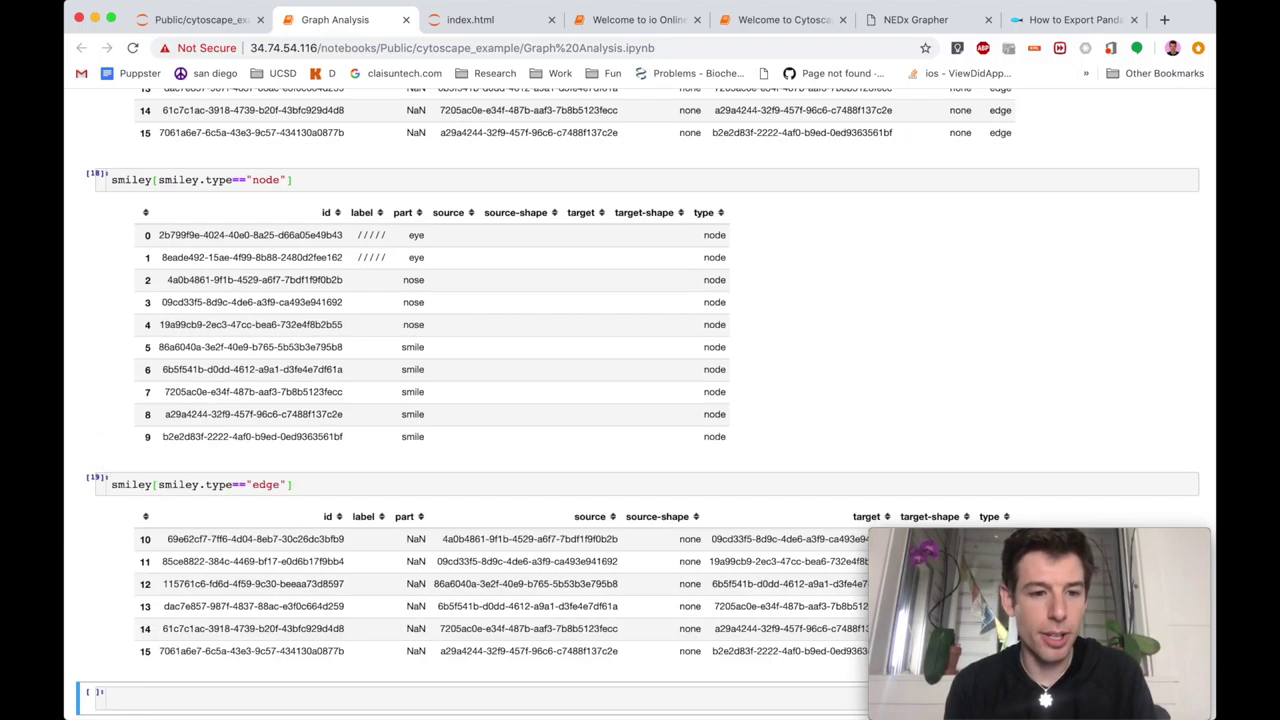
scroll(408, 483, "down", 2)
scroll(408, 483, "down", 4)
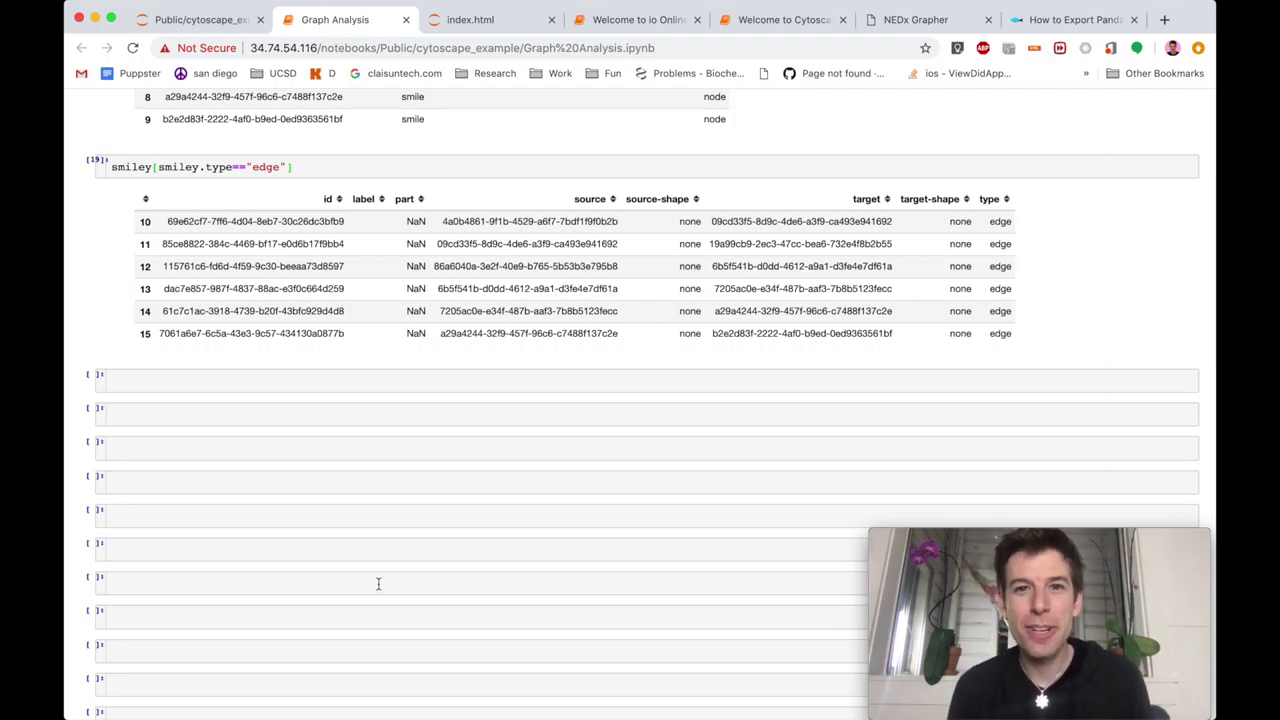
- Export smiley to smiley.csv with to_csv and view it in the cytoscape_example file list
left_click(237, 386)
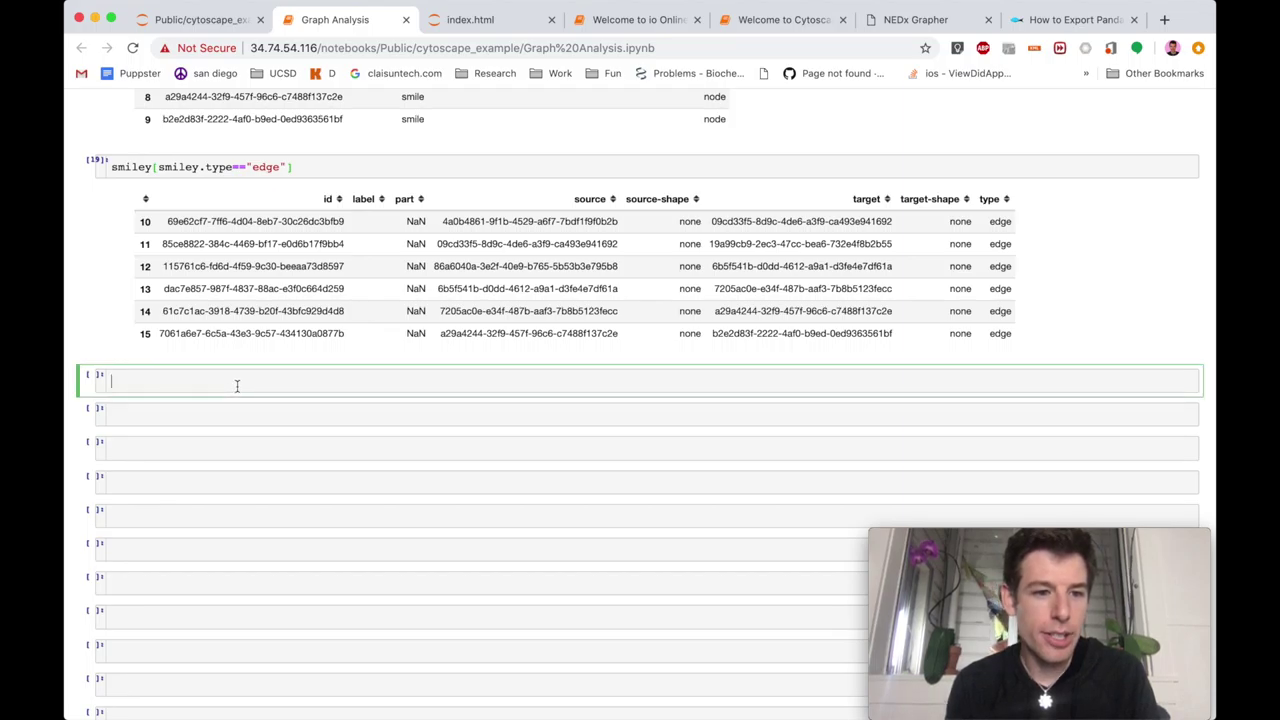
type("smiley.to_csv(\"smiley.csv\")")
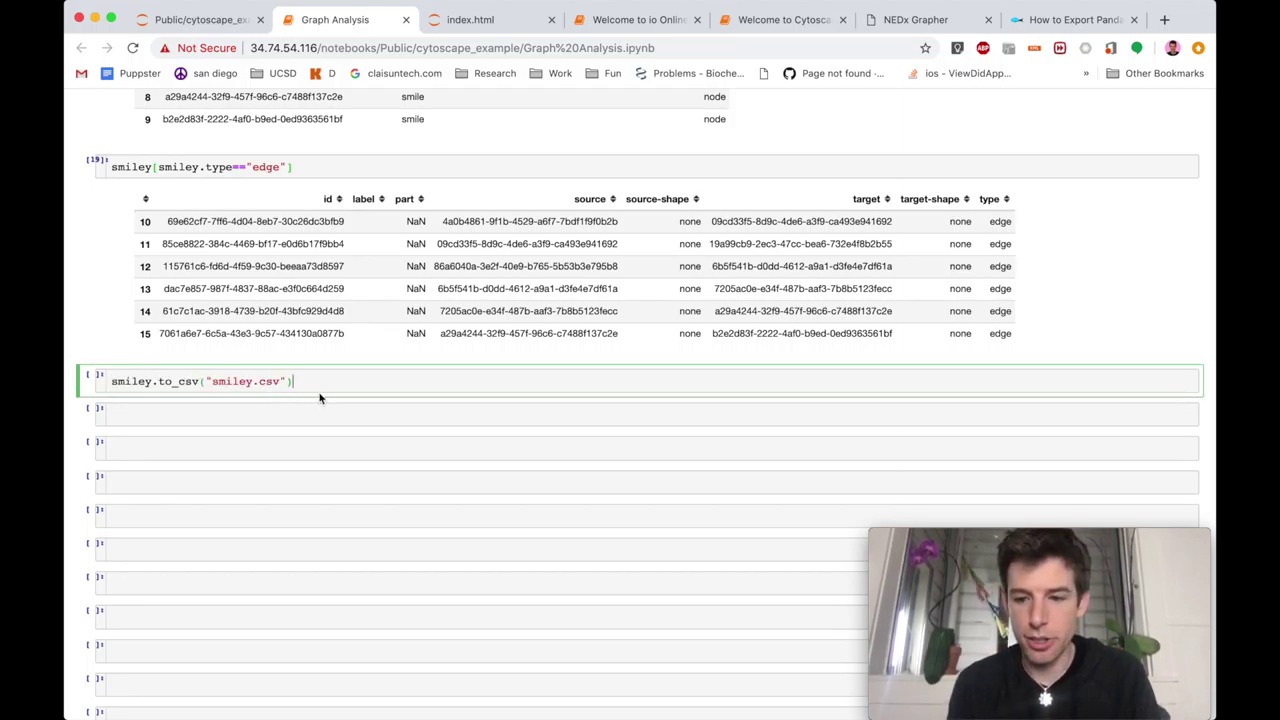
key("shift+Return")
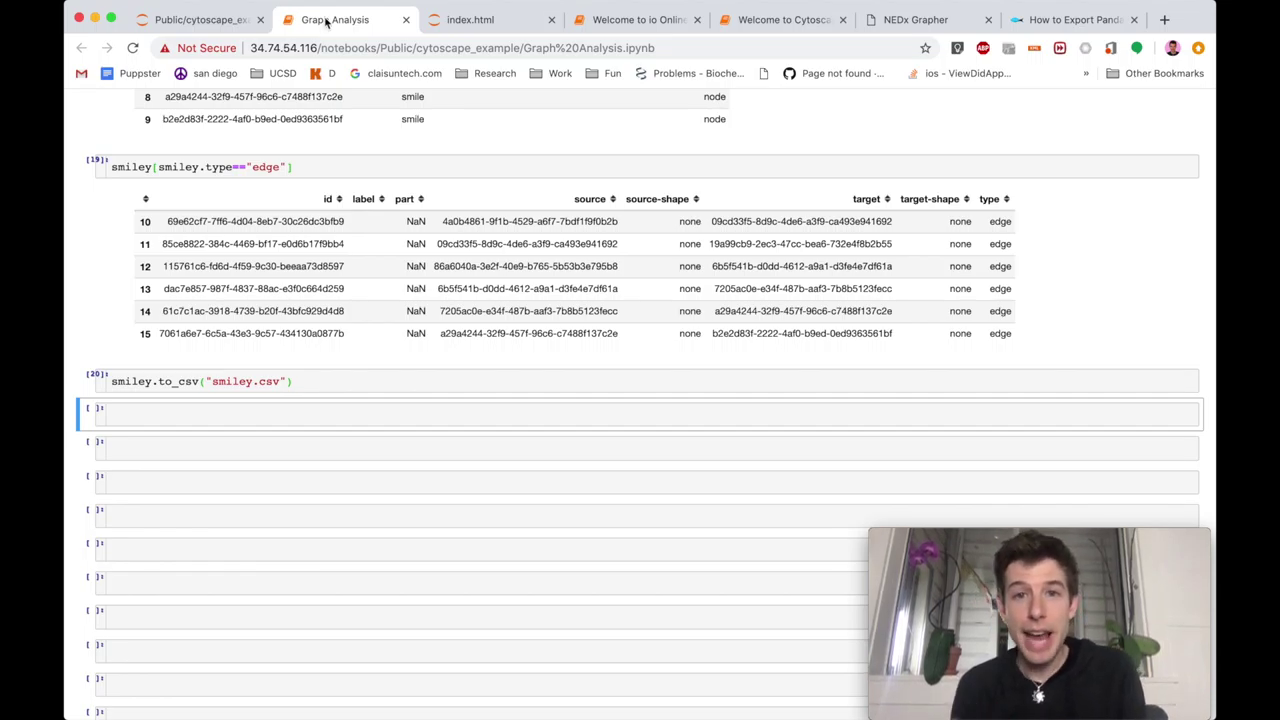
left_click(194, 25)
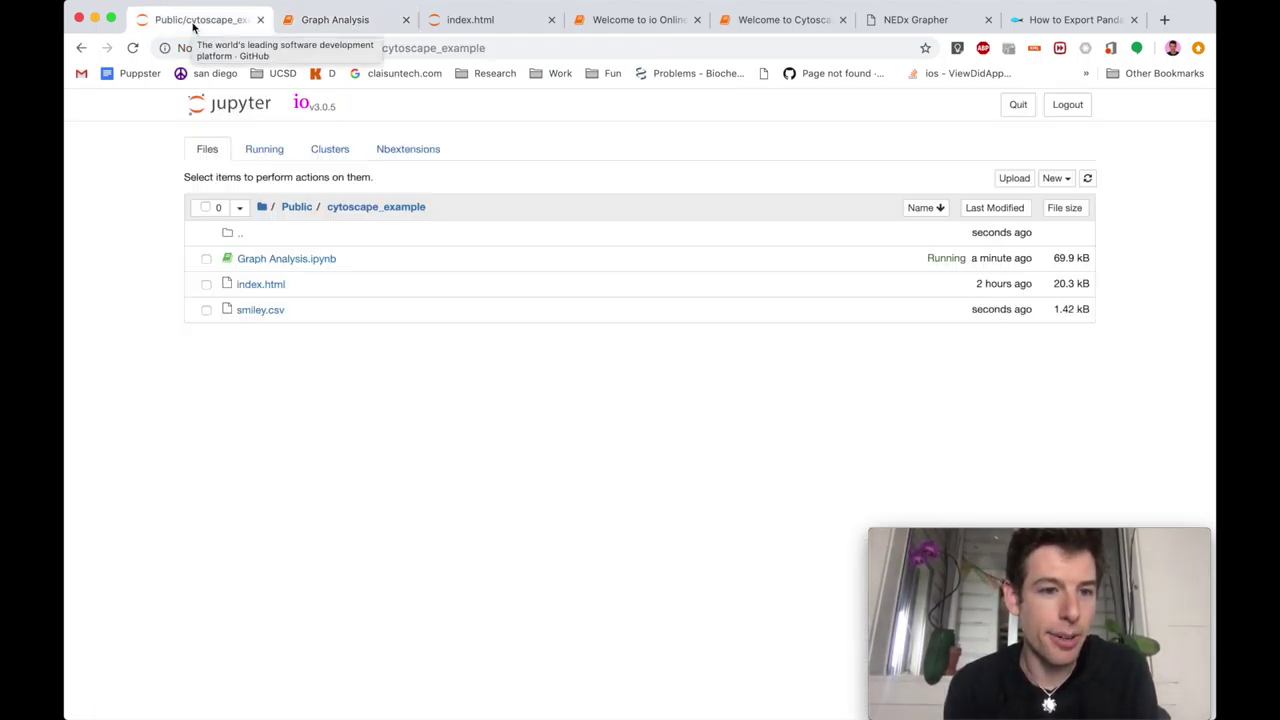
- Preview smiley.csv's 16 node and edge rows, then go back to the Graph Analysis notebook
left_click(256, 312)
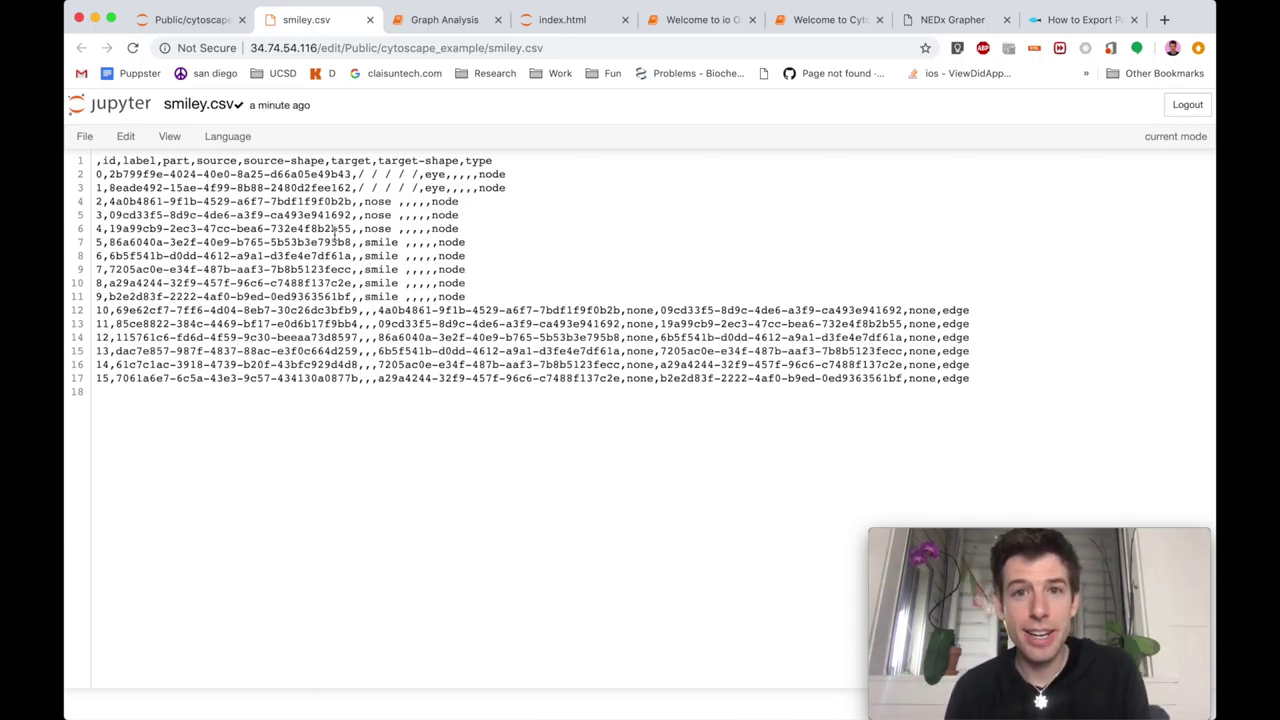
left_click(163, 28)
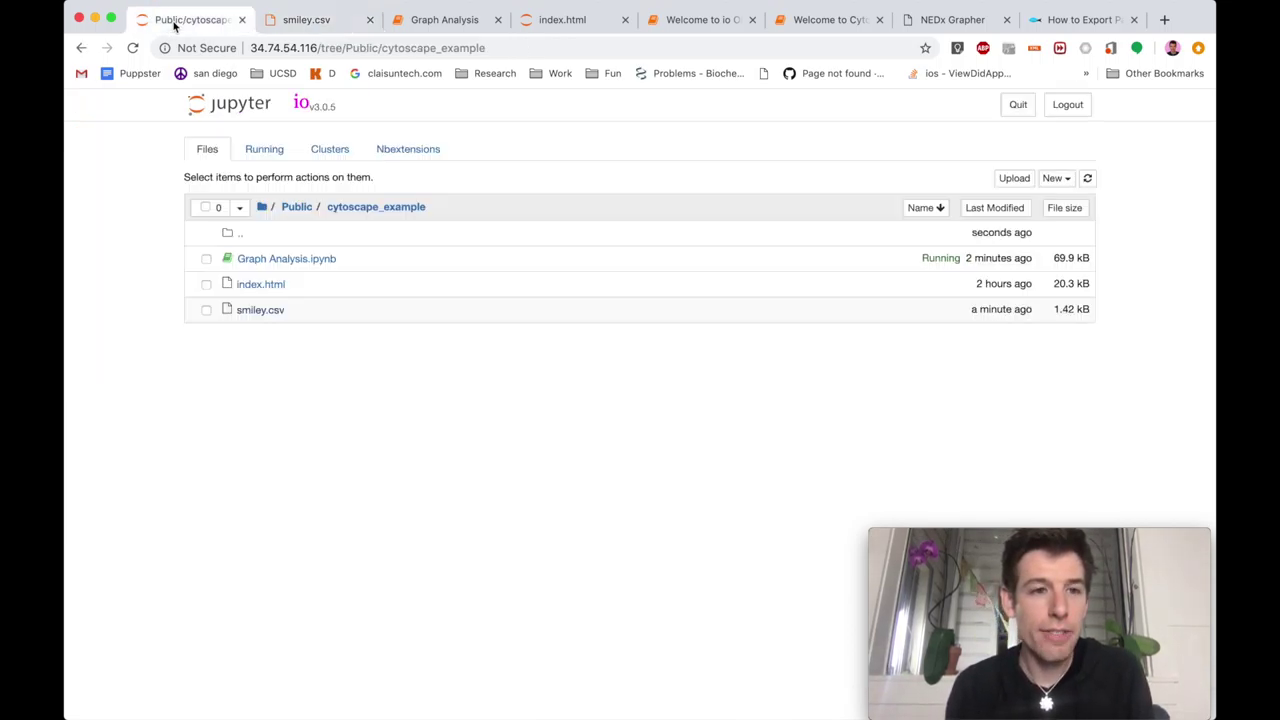
left_click(1056, 178)
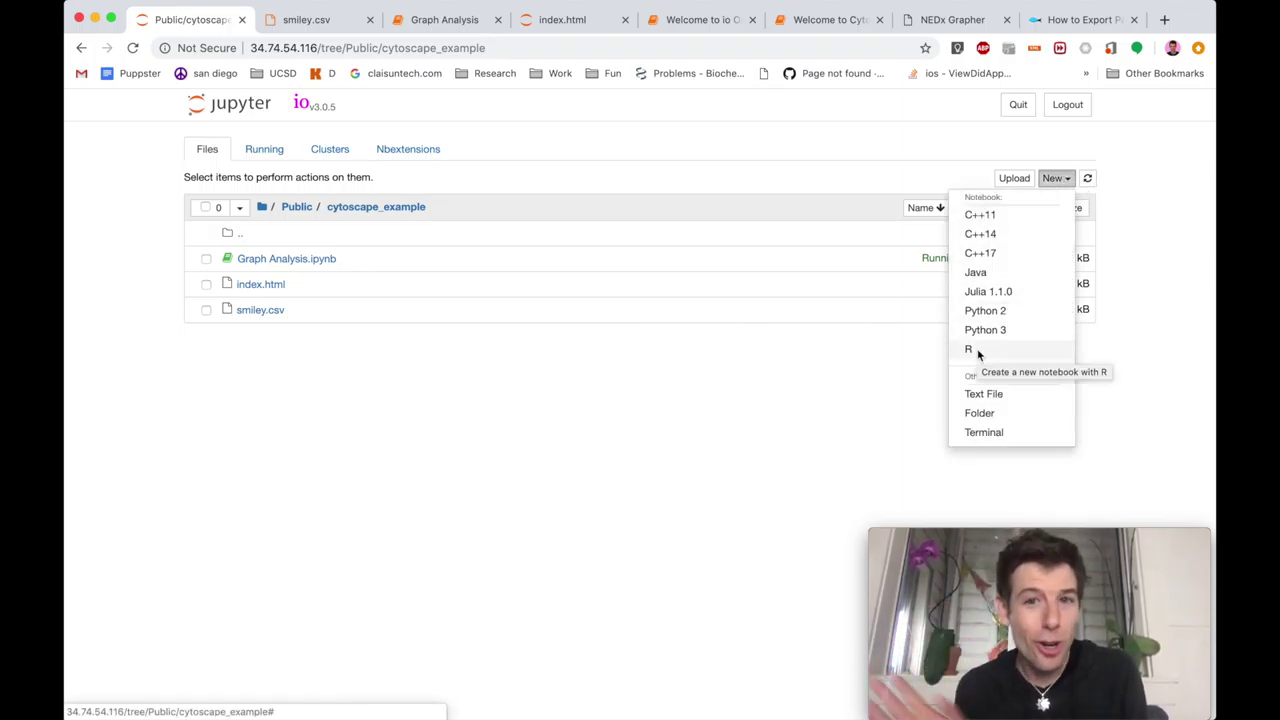
left_click(820, 528)
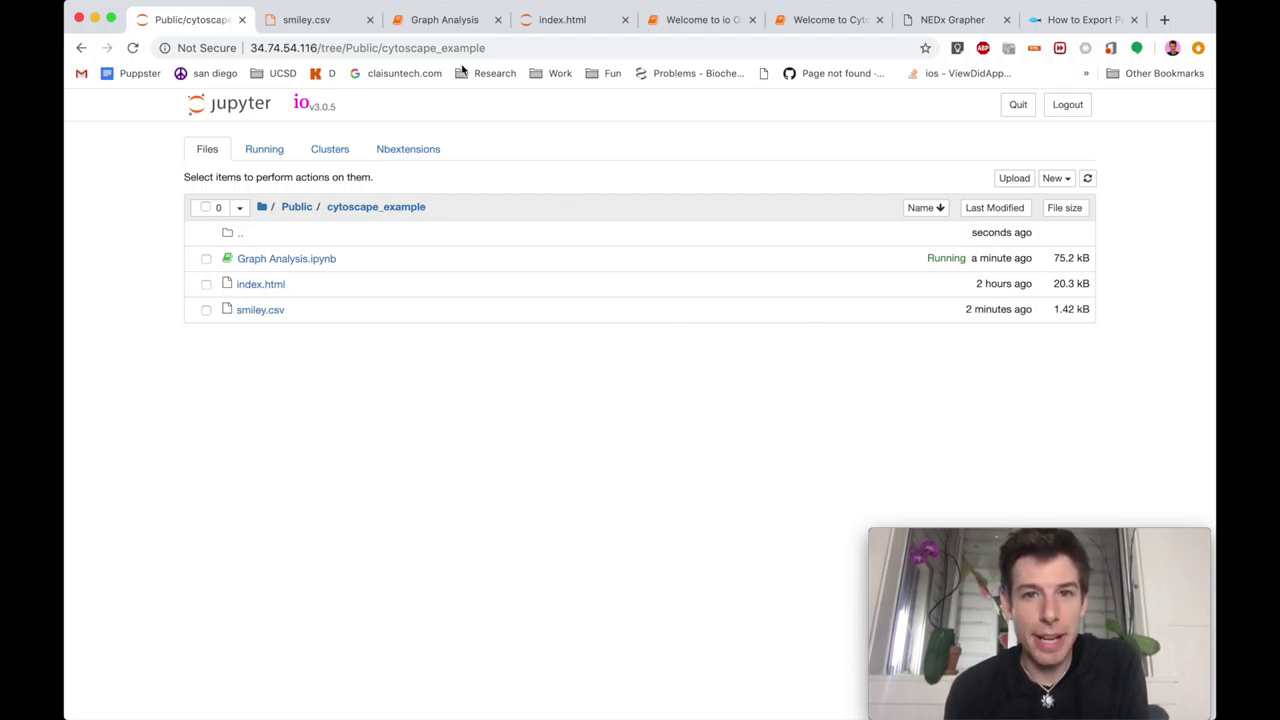
left_click(445, 20)
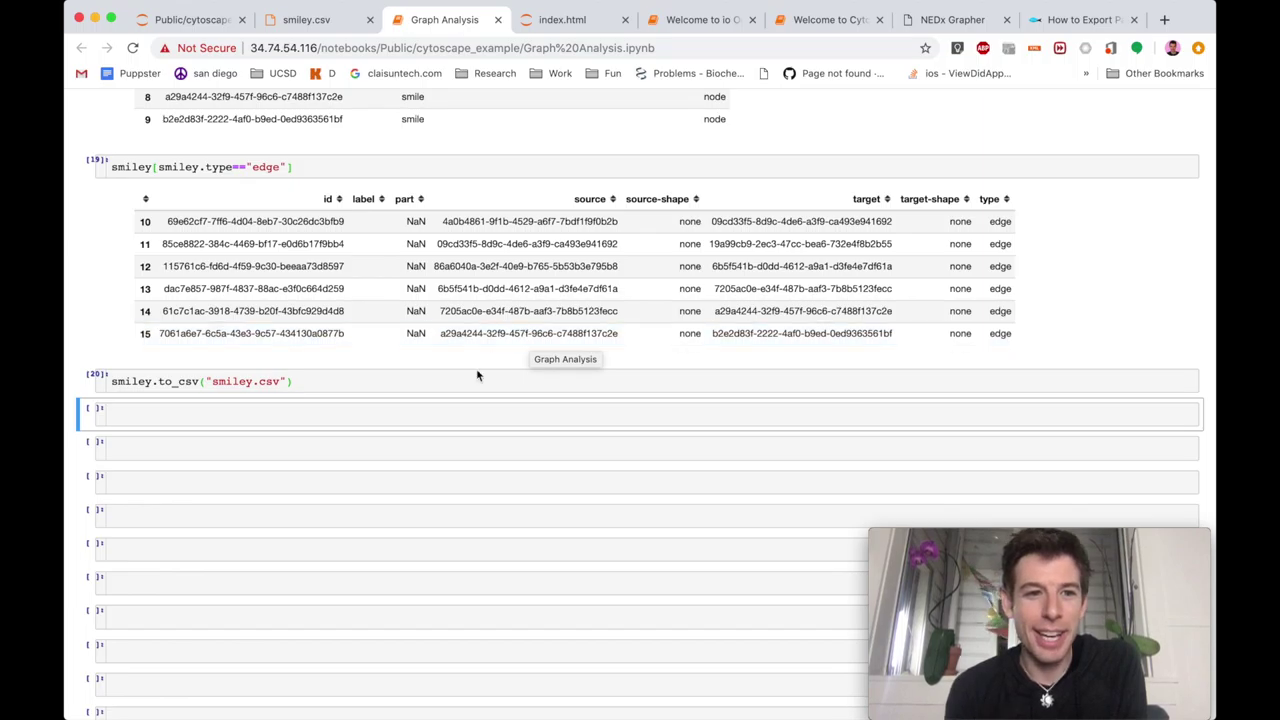
- Expand the loadSave Load panel and choose loading the graph from a Python DataFrame
scroll(470, 405, "up", 10)
scroll(466, 405, "up", 3)
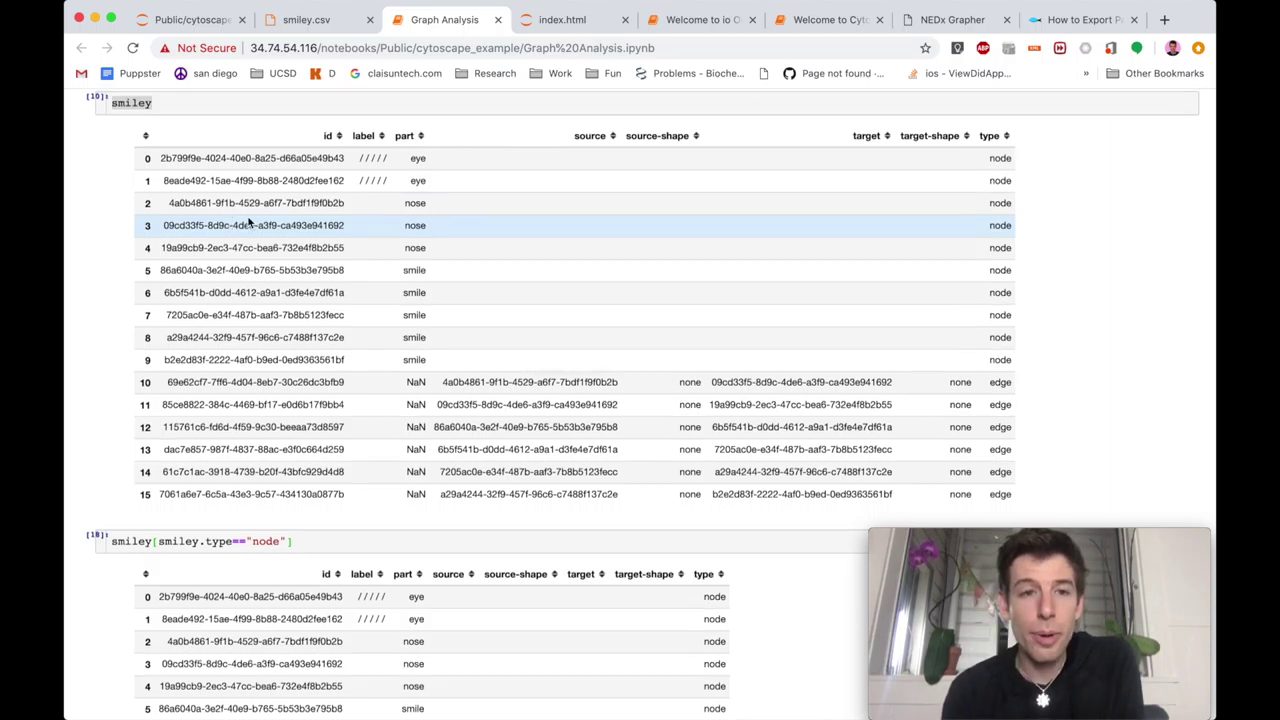
scroll(249, 222, "up", 11)
scroll(249, 222, "down", 5)
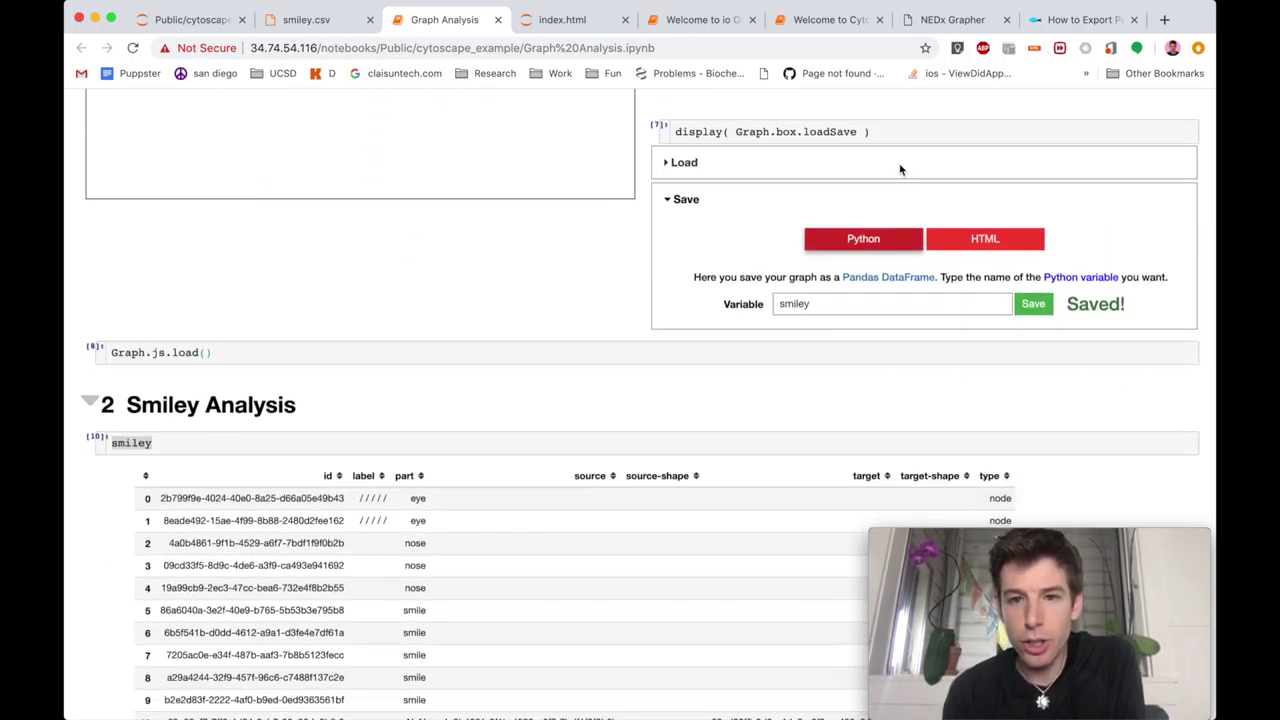
left_click(902, 166)
left_click(889, 210)
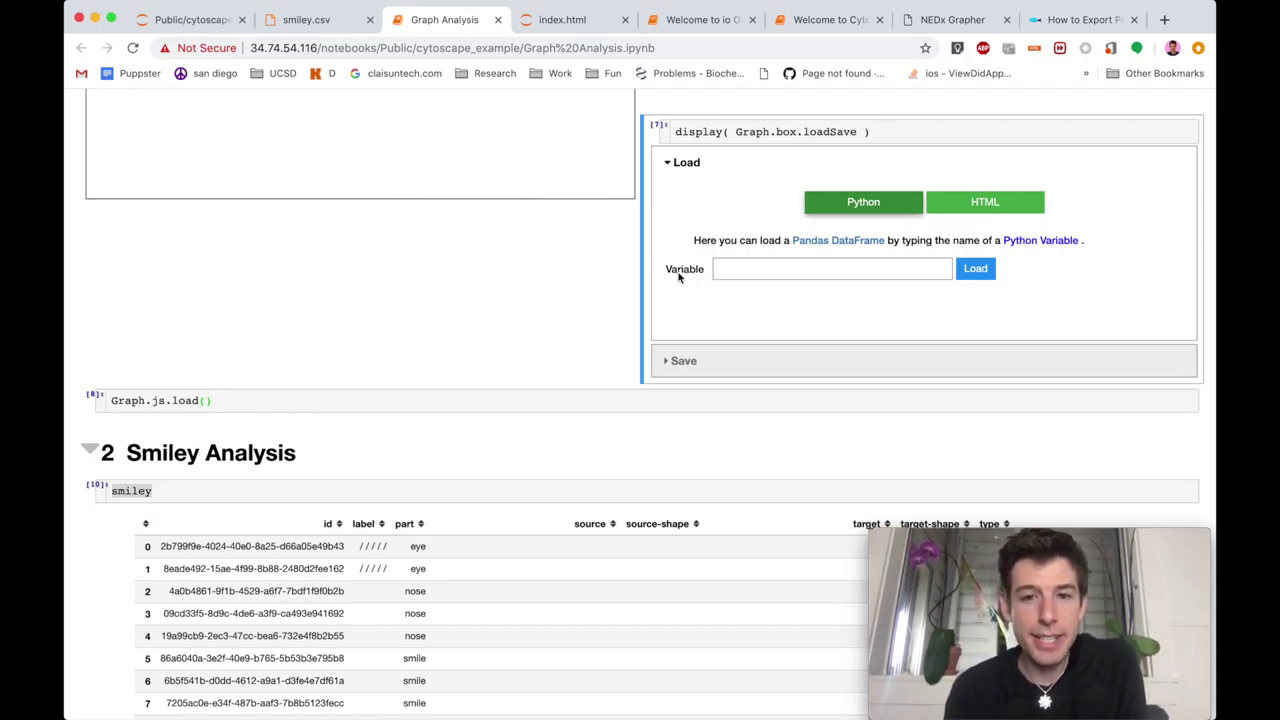
scroll(677, 277, "down", 4)
scroll(677, 277, "down", 2)
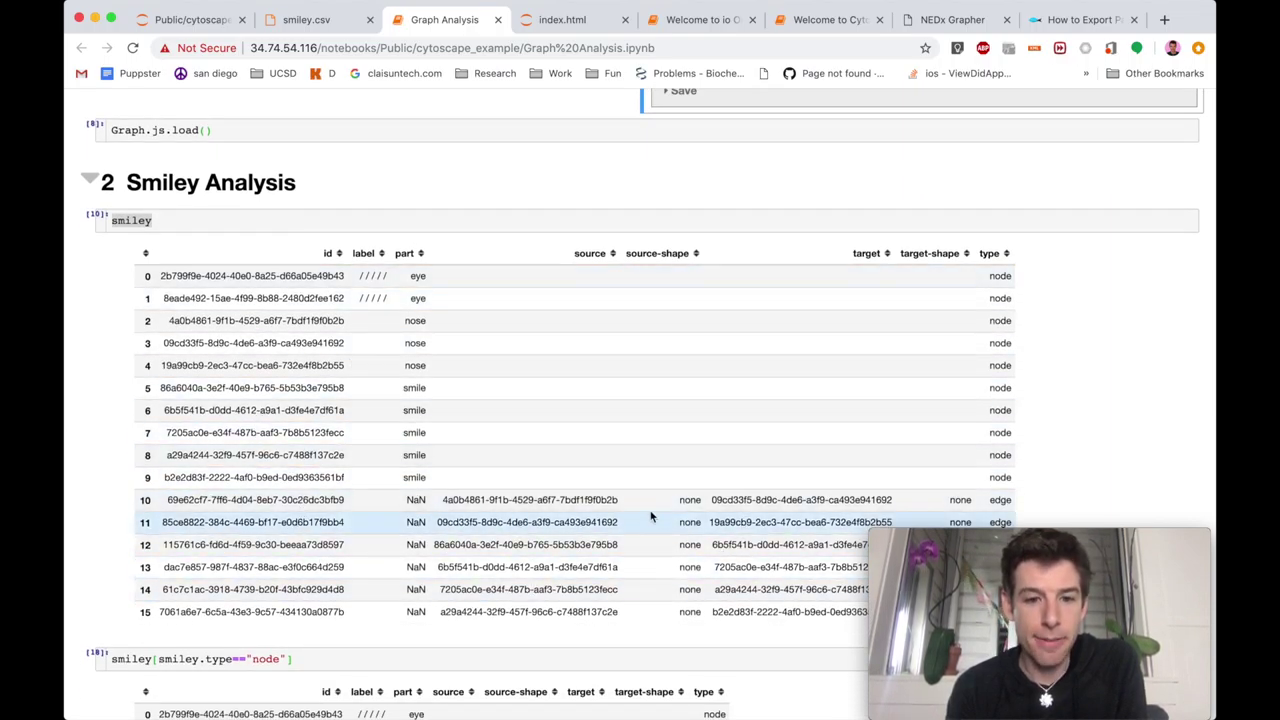
scroll(651, 517, "down", 2)
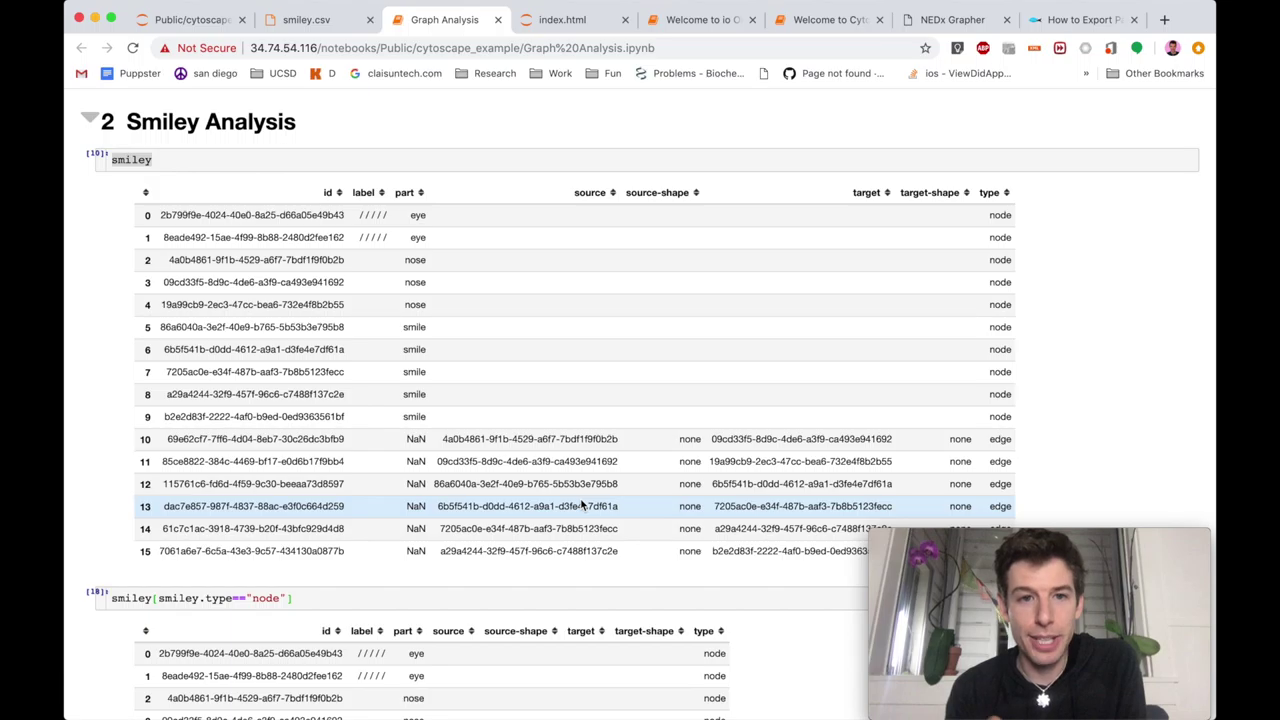
scroll(581, 506, "up", 15)
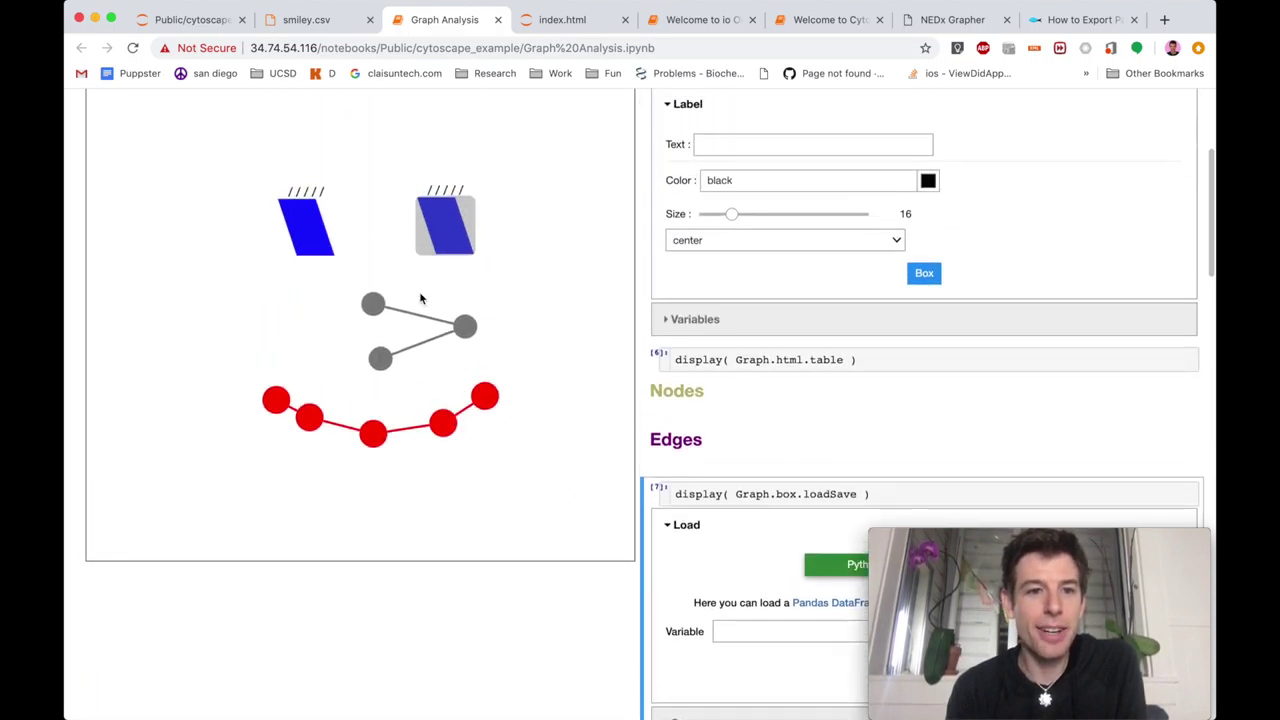
- Refresh the Graph Analysis page so only '1 load Cytoscape' and '2 Smiley Analysis' remain
scroll(786, 457, "up", 1)
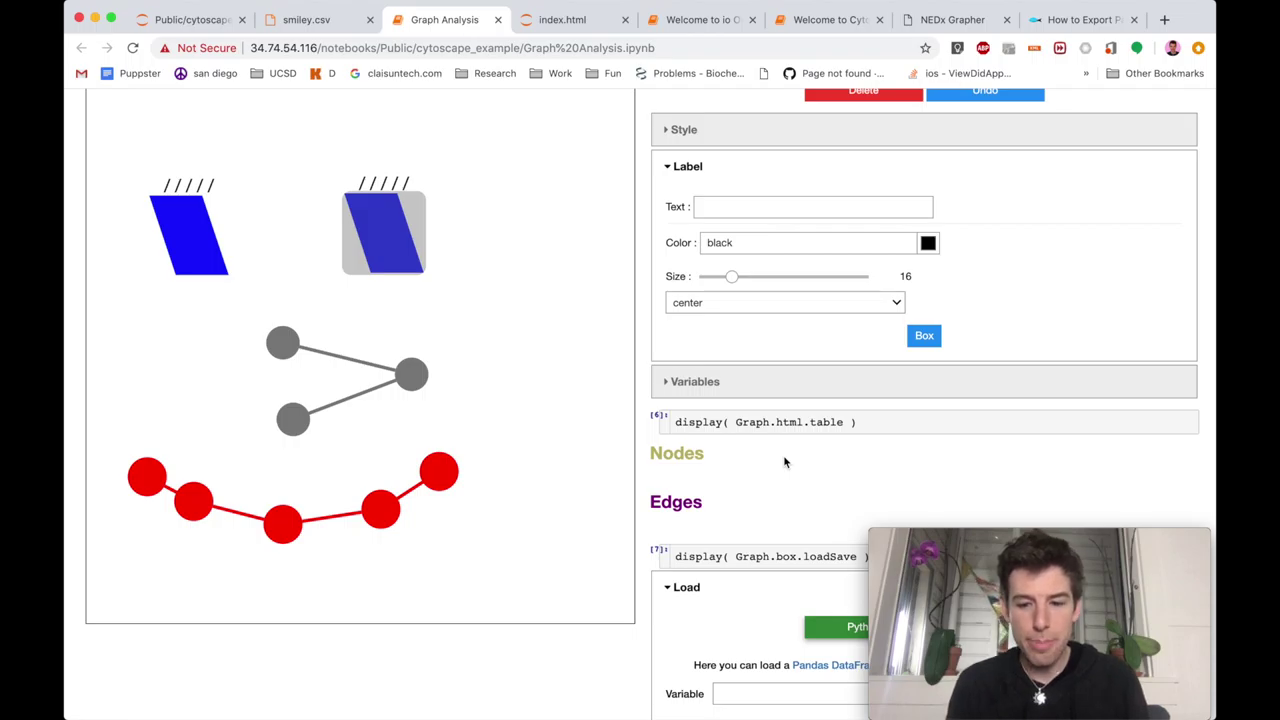
key("super+r")
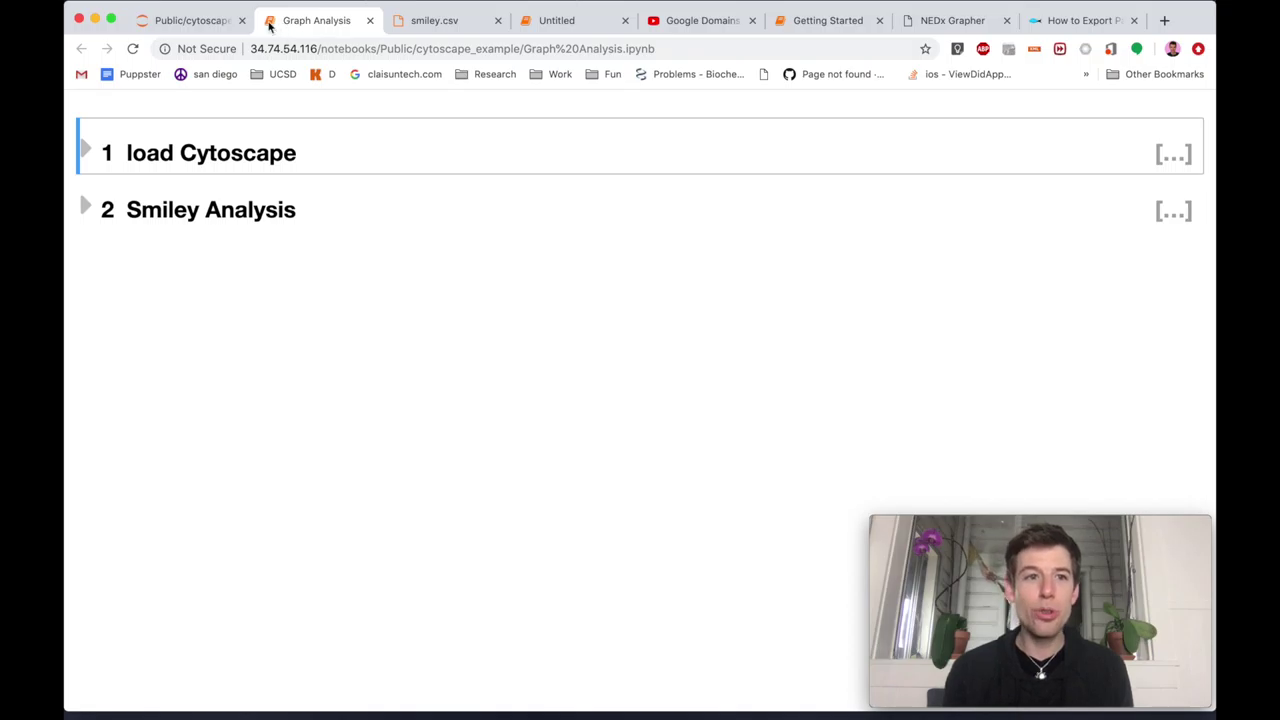
- Go to the Public/cytoscape_example listing with Graph Analysis.ipynb, index.html and smiley.csv
left_click(213, 28)
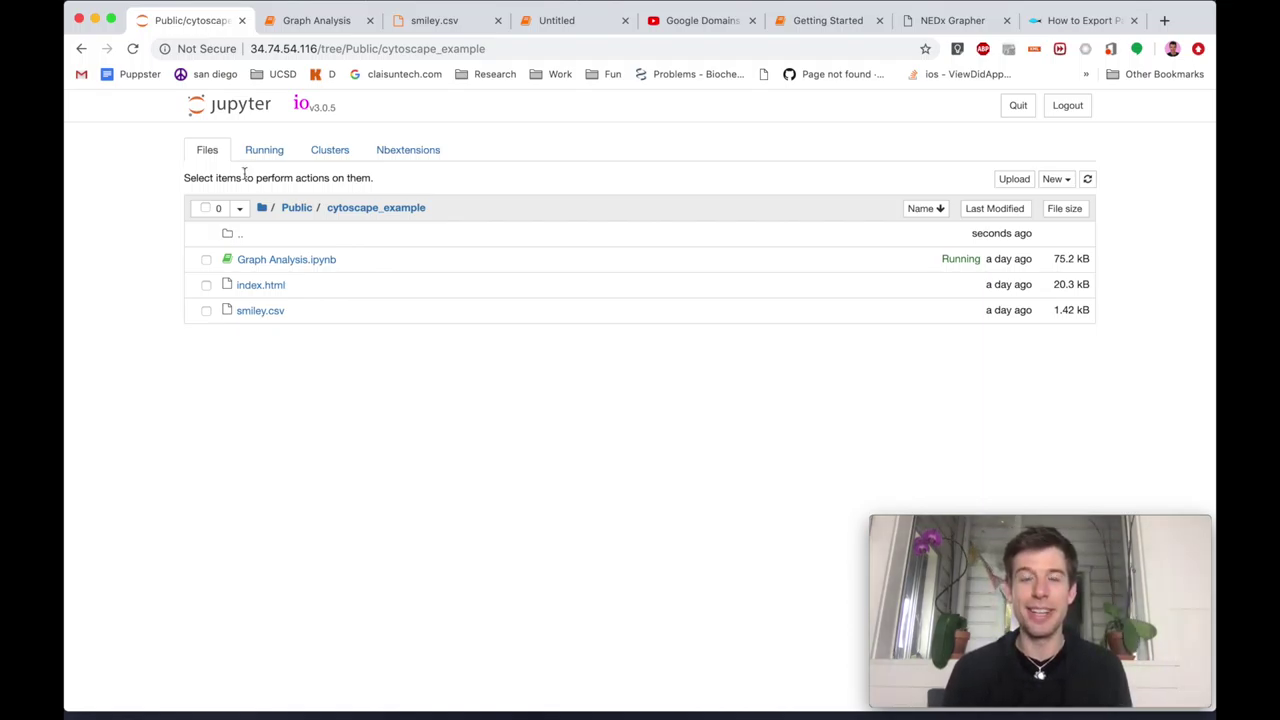
- Visit the Google Domains tutorial creator's YouTube channel, then return to the Cytoscape Source Code notebook
left_click(697, 20)
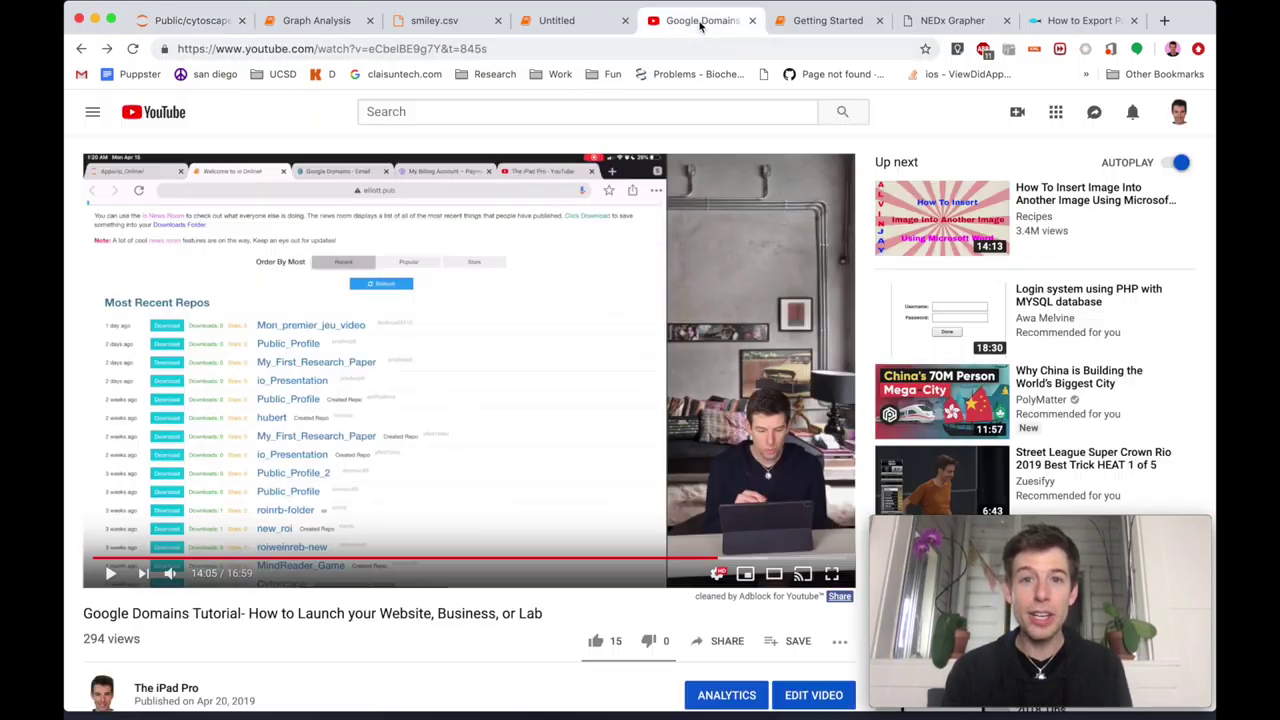
scroll(314, 555, "down", 2)
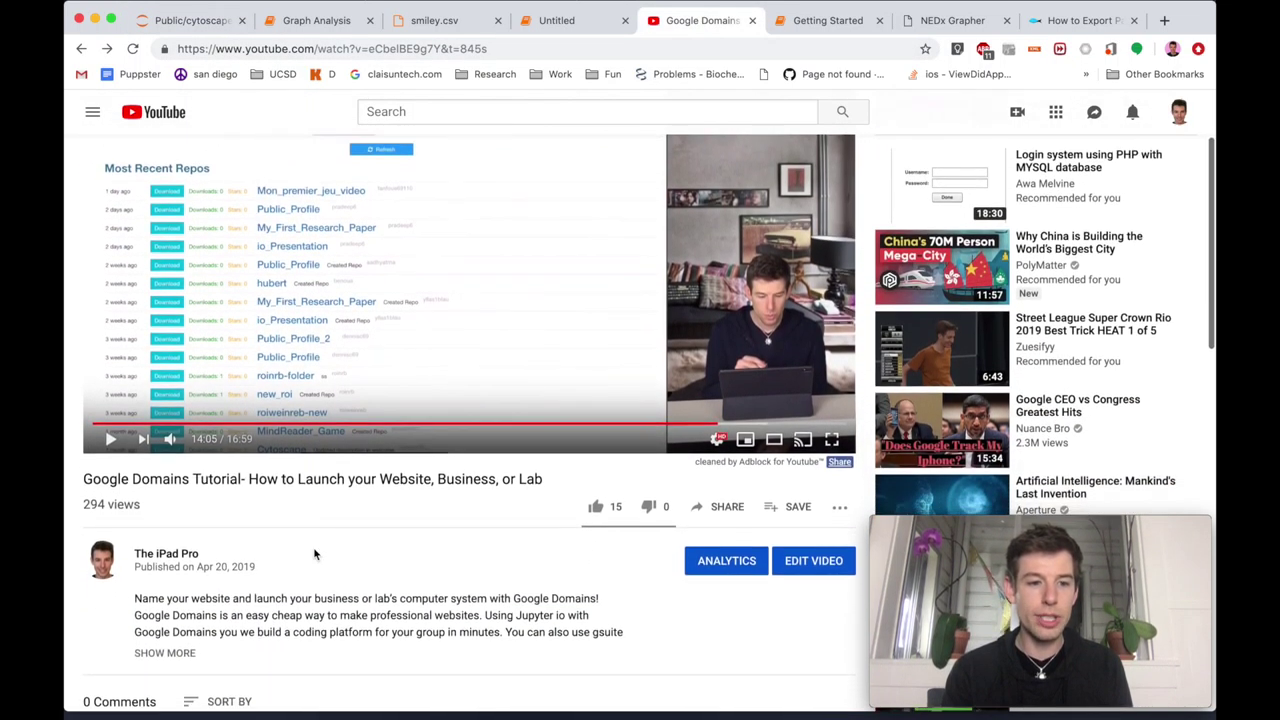
left_click(106, 570)
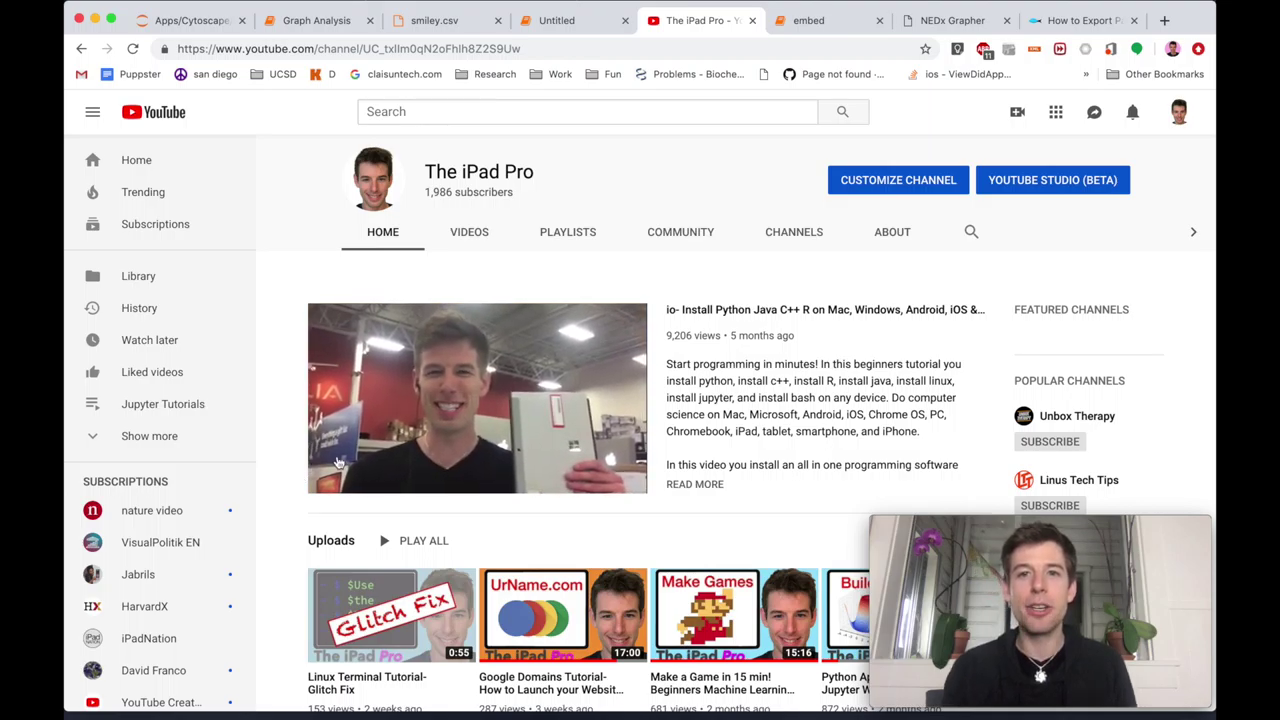
left_click(796, 22)
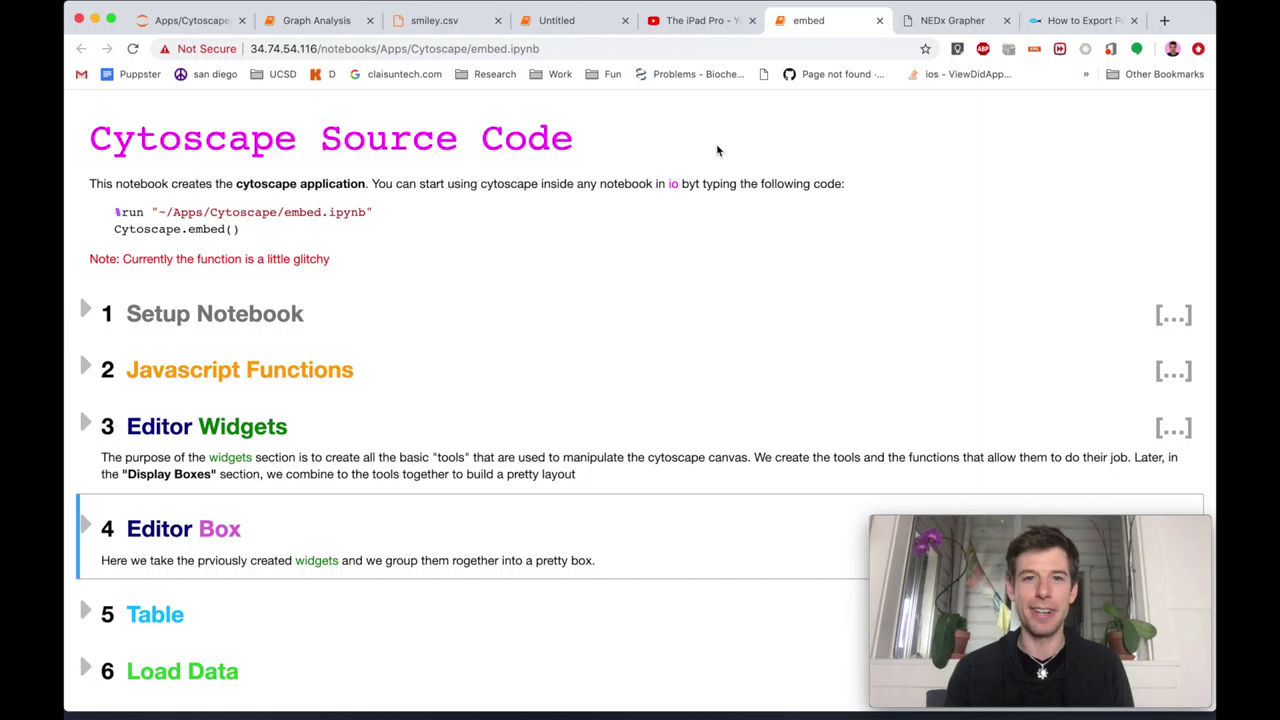
- Expand the Editor Widgets section and its General Widgets subsection
key("Up")
key("Right")
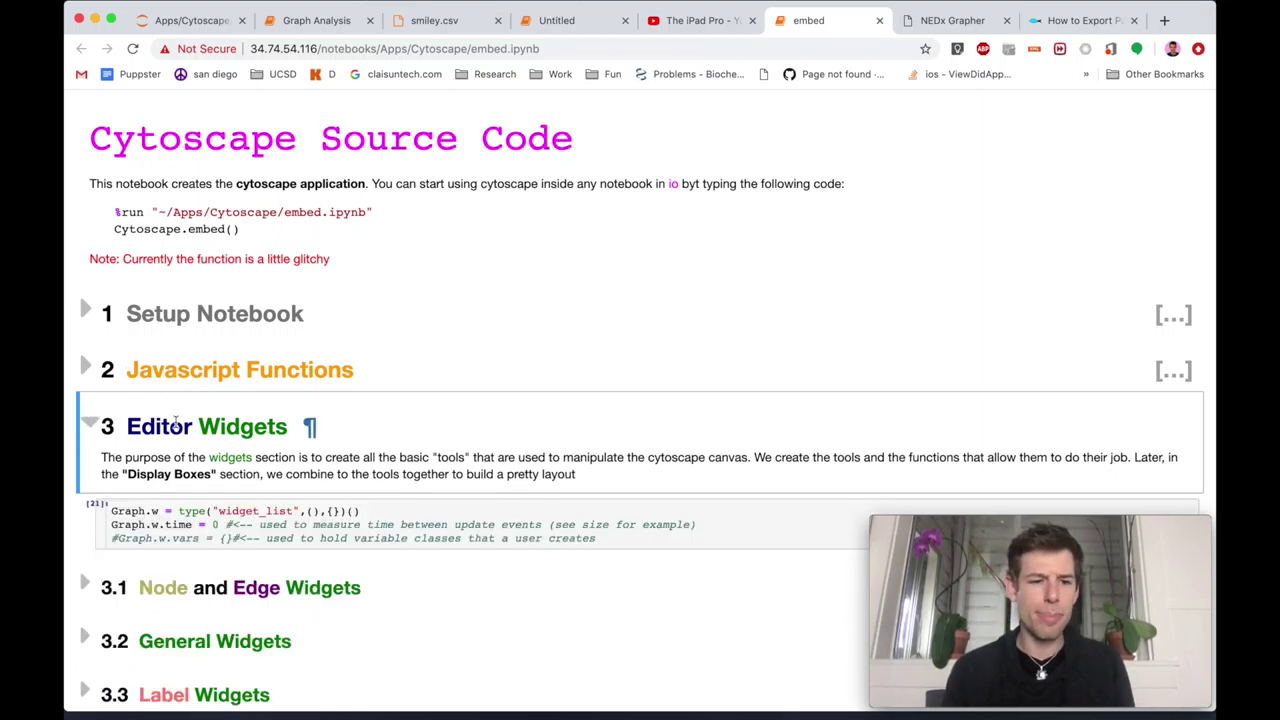
scroll(176, 428, "down", 5)
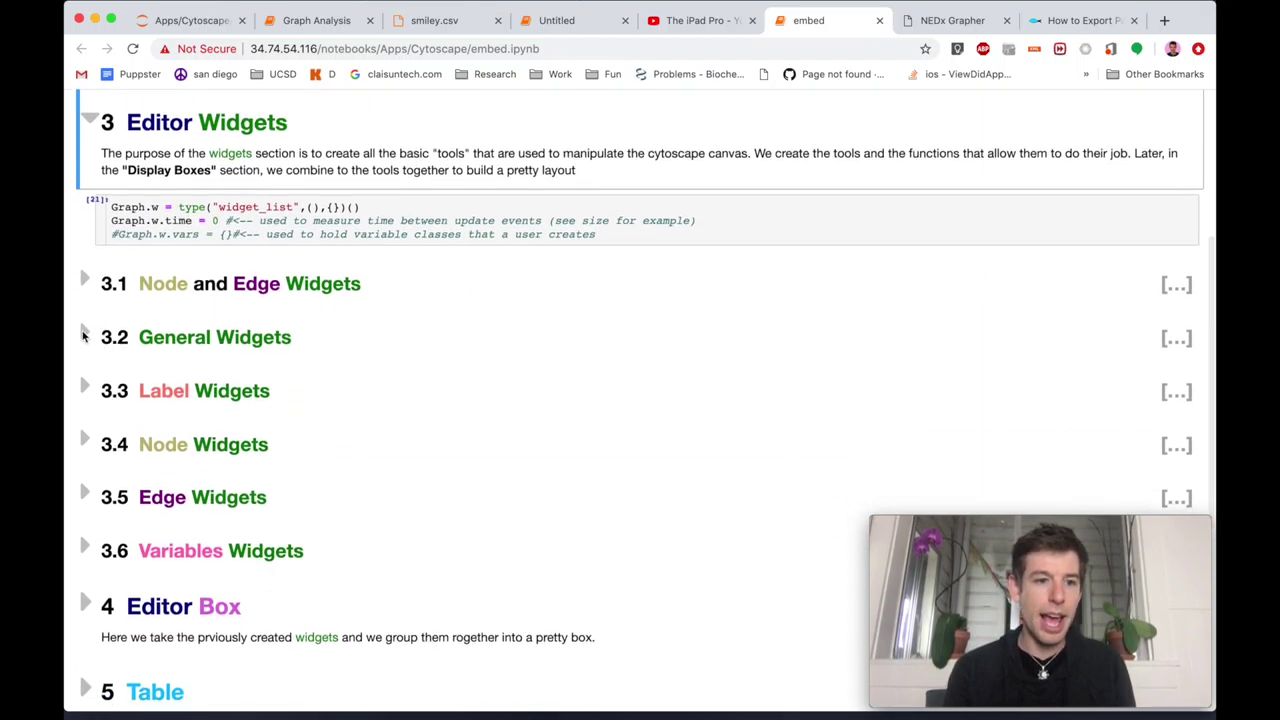
left_click(85, 334)
scroll(211, 451, "down", 2)
scroll(211, 458, "down", 8)
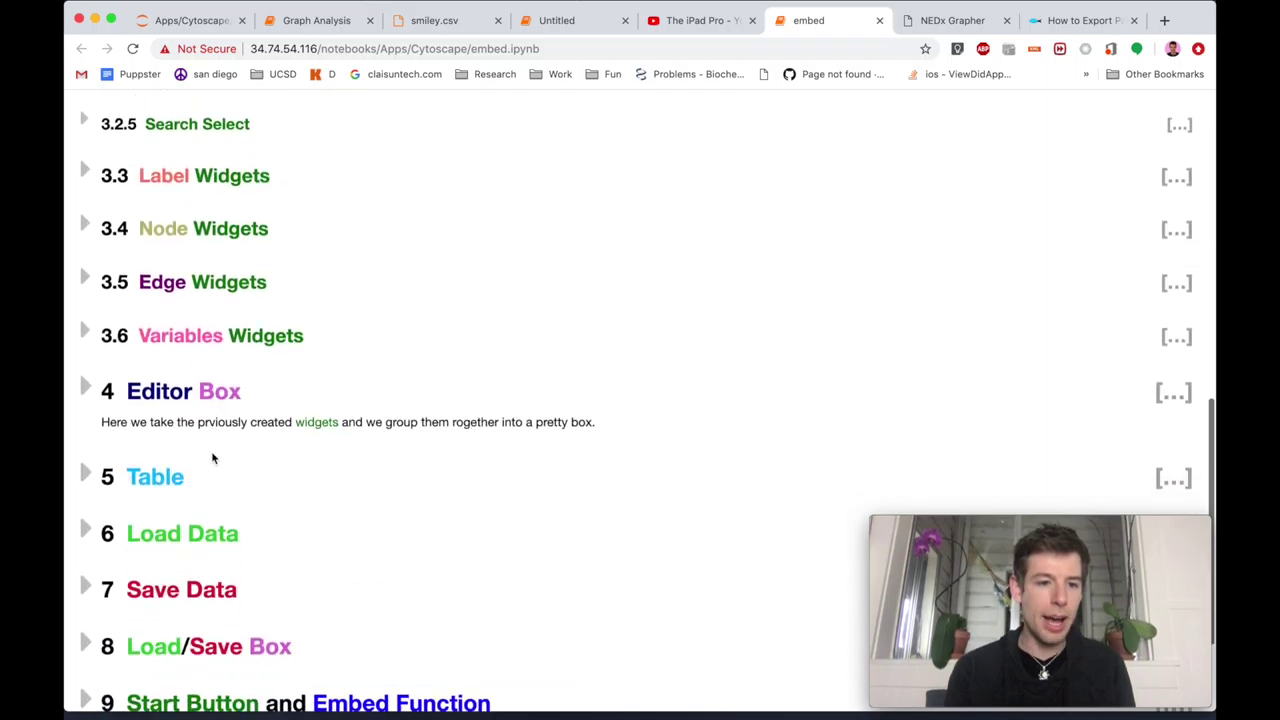
- Expand the Editor Box section and its Node Edge Box subsection to show their code
left_click(85, 273)
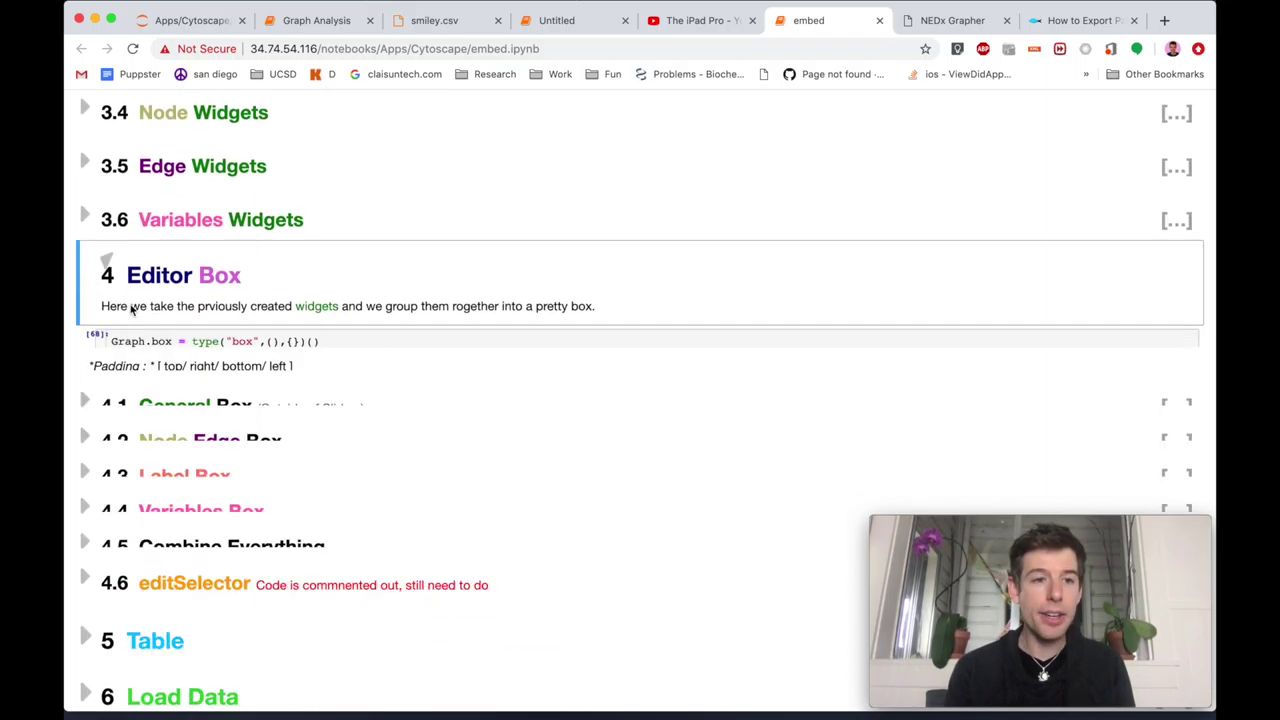
scroll(247, 478, "down", 2)
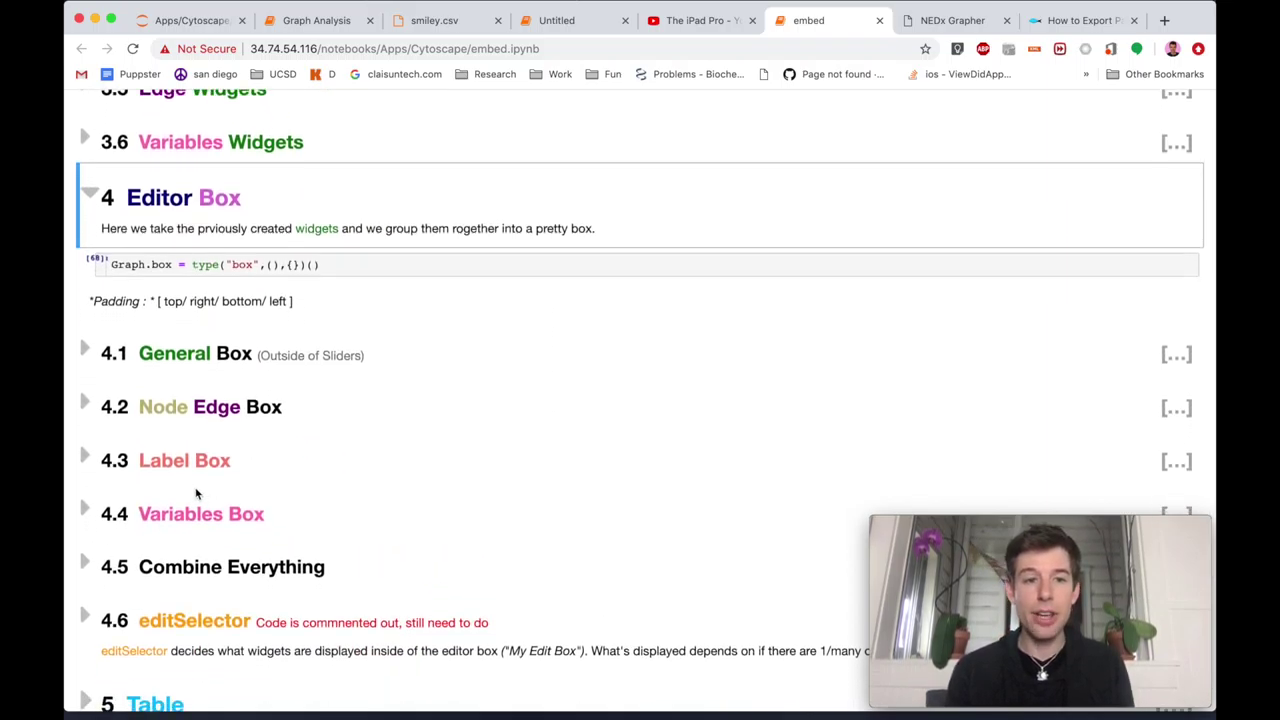
left_click(86, 405)
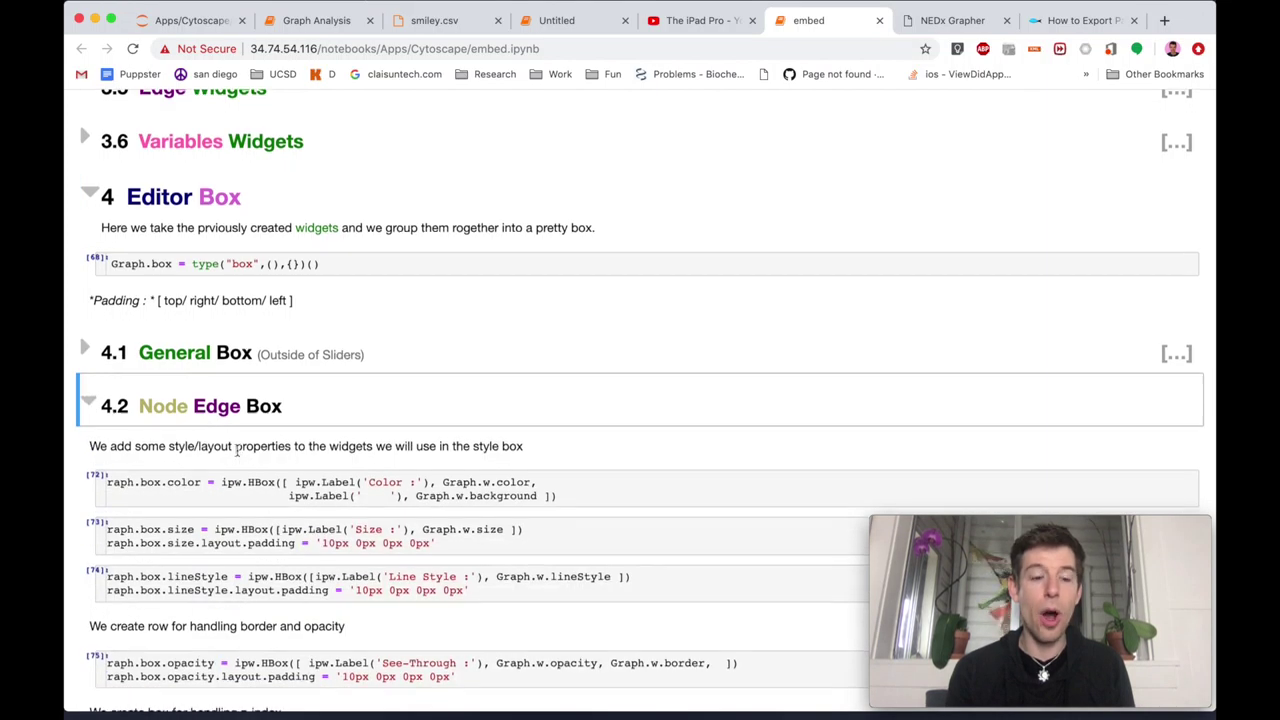
scroll(237, 451, "down", 14)
scroll(237, 451, "down", 6)
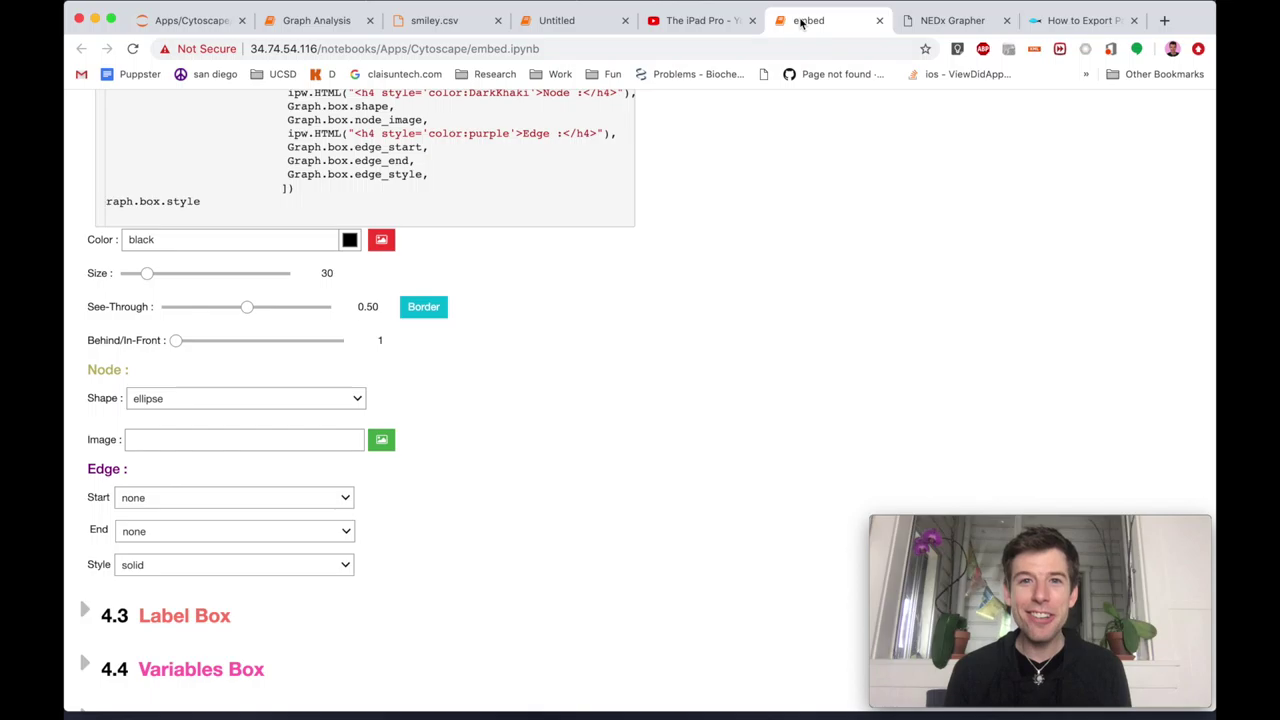
left_click(176, 22)
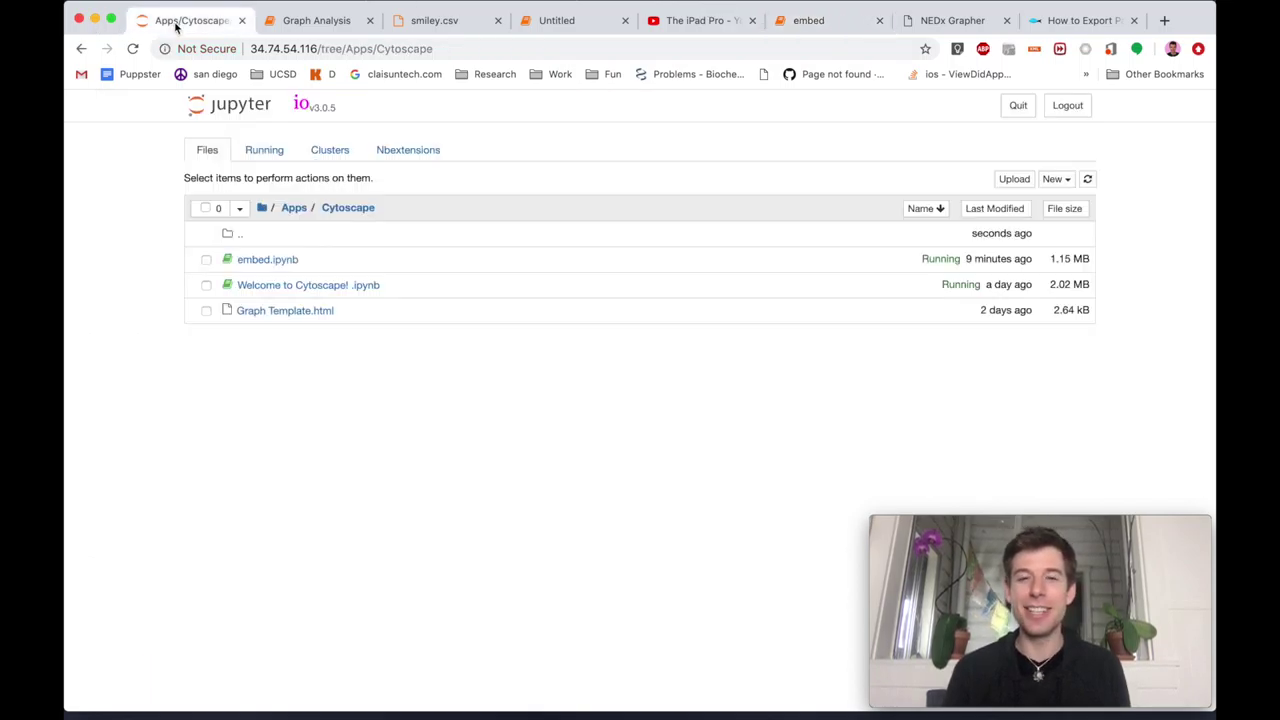